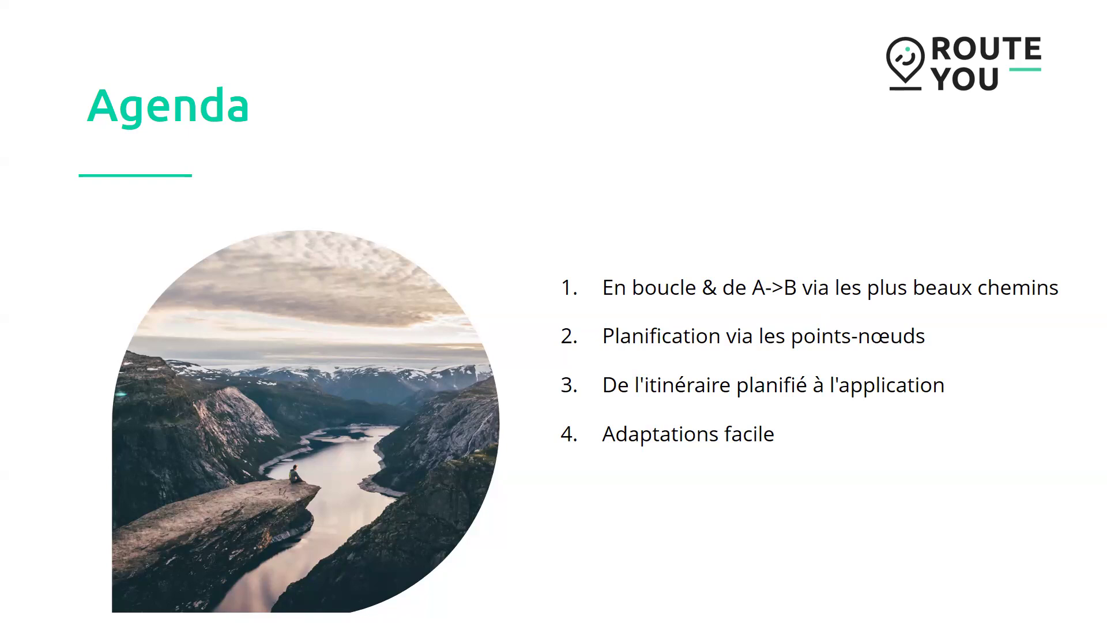
End the slideshow and close the PowerPoint presentation to return to the RouteYou site in the browser
key("Escape")
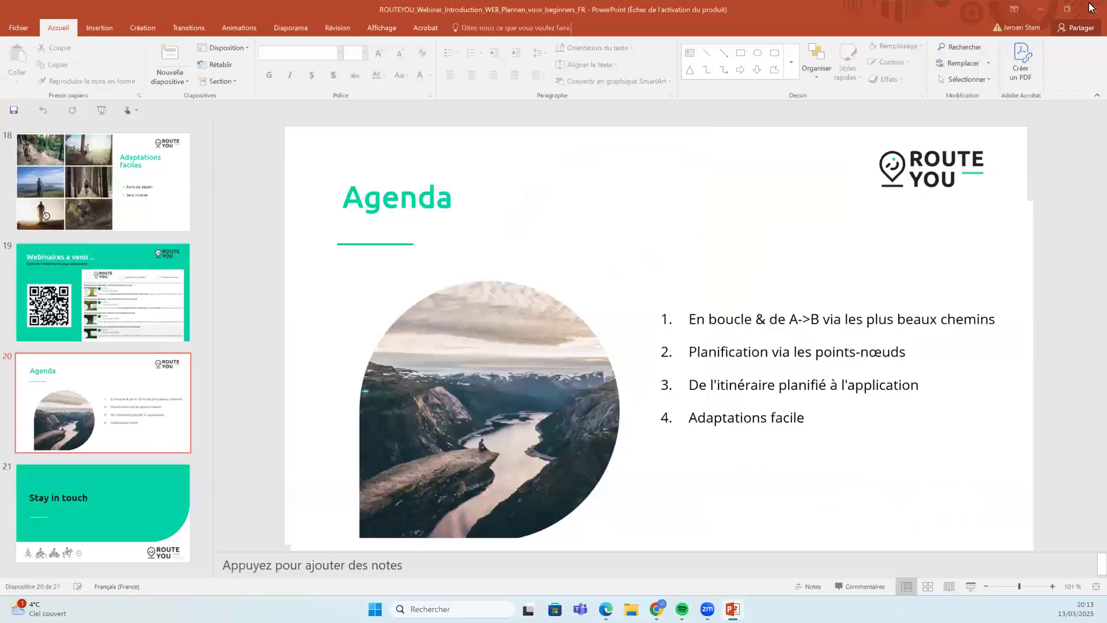
key("alt+F4")
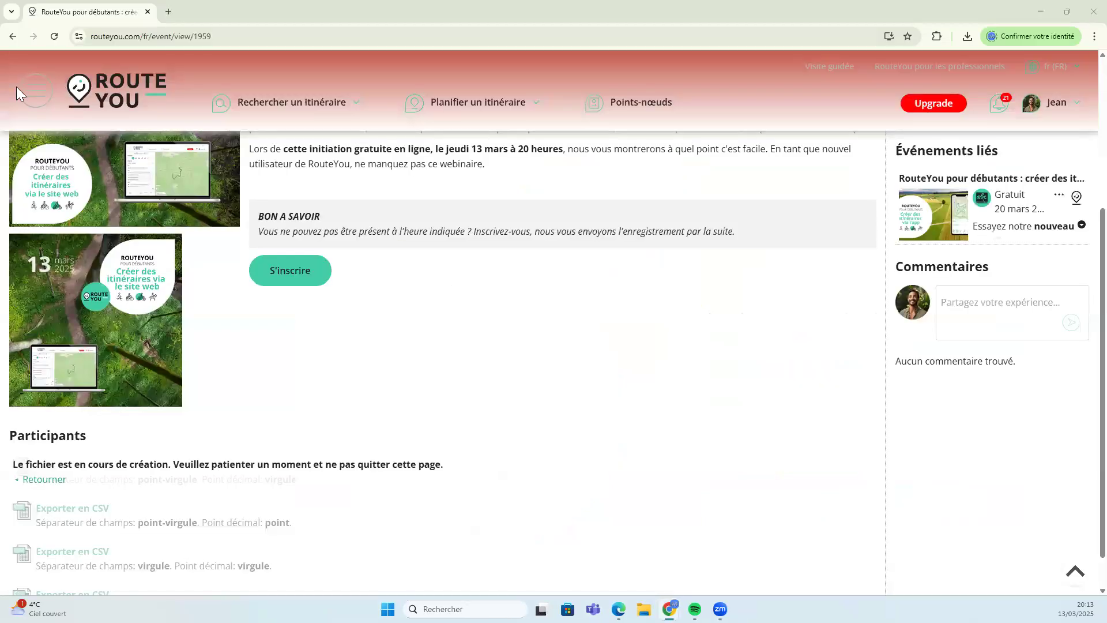
Deactivate administrator mode on the RouteYou site and go to its home page
left_click(37, 118)
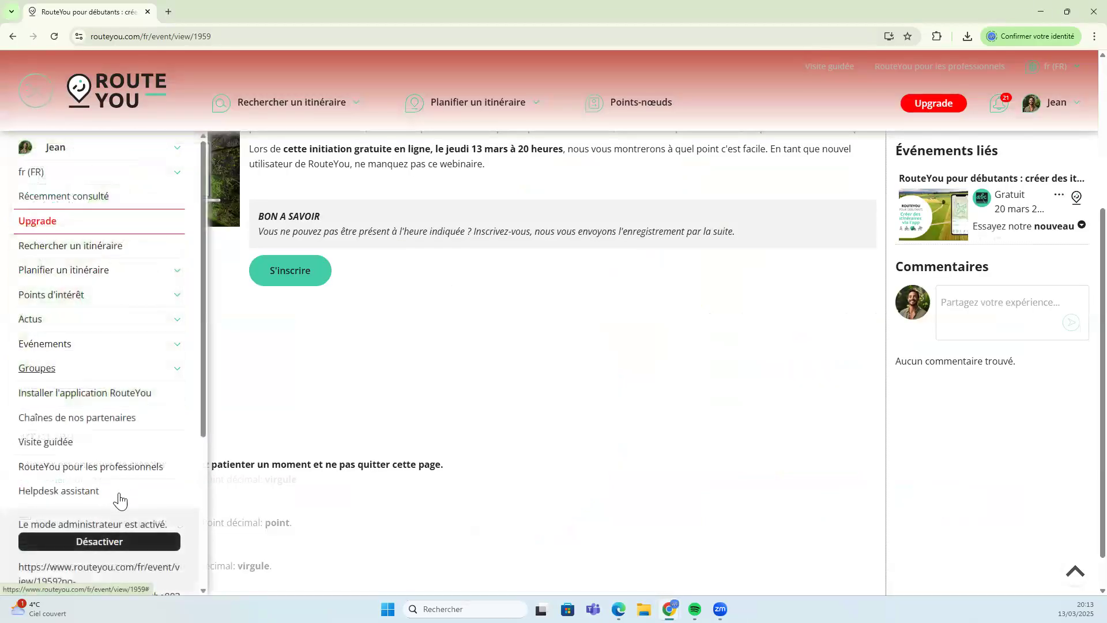
left_click(110, 542)
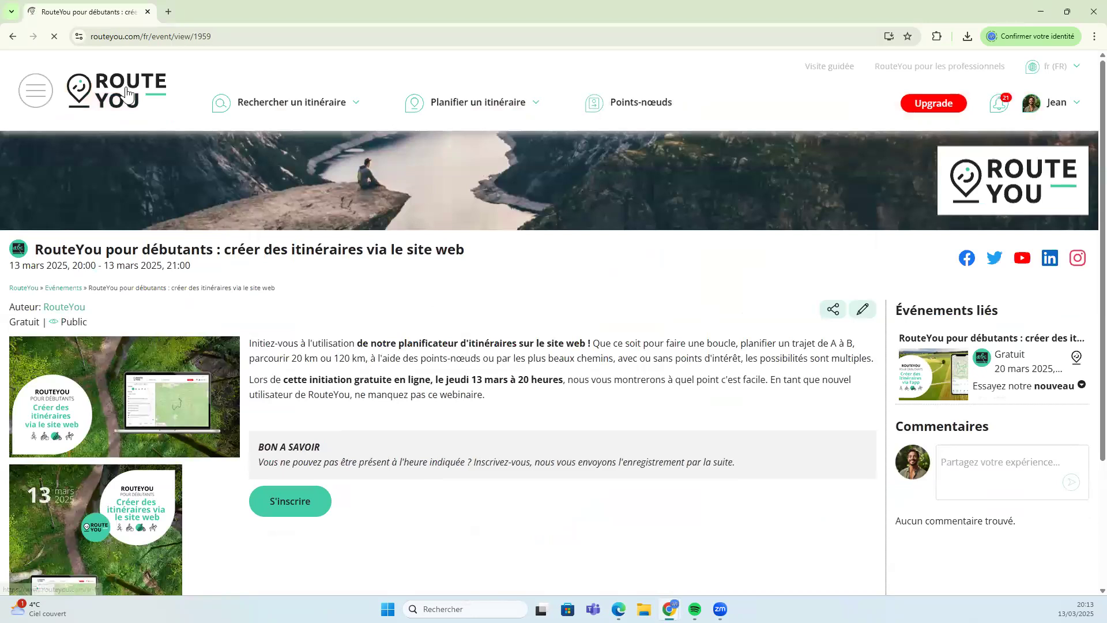
left_click(127, 93)
left_click(127, 92)
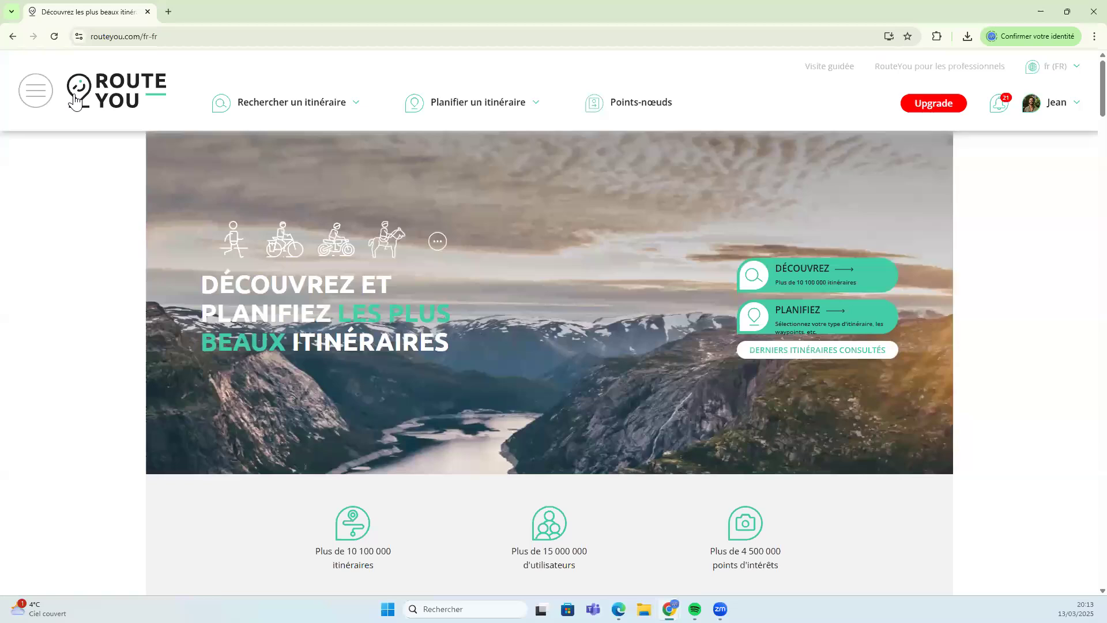
Open the route planner and choose a loop route (En boucle)
left_click(35, 95)
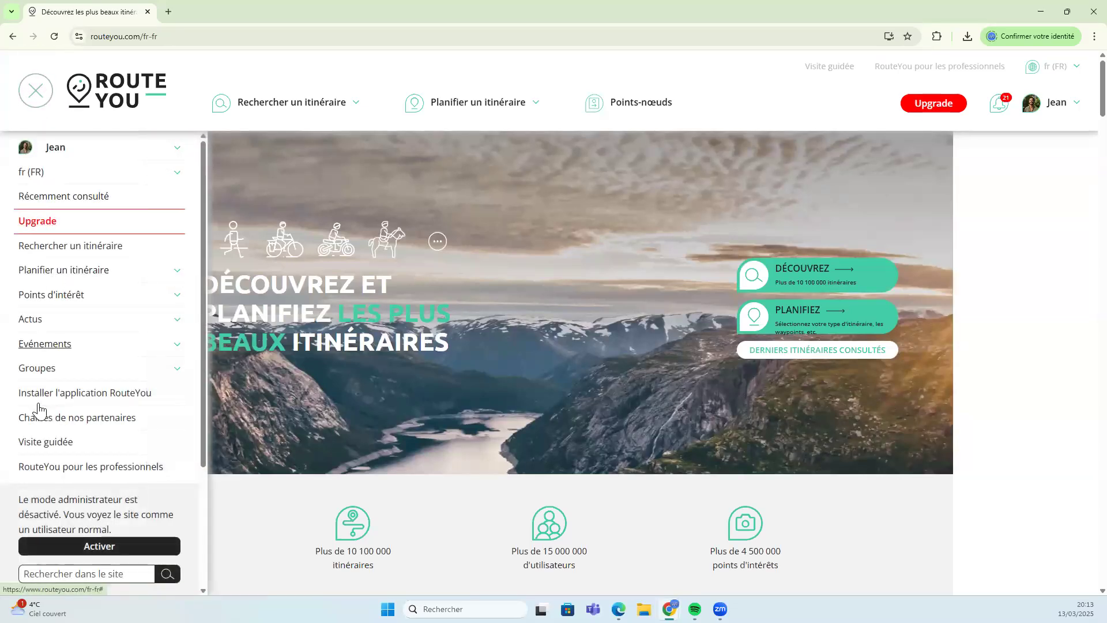
left_click(56, 276)
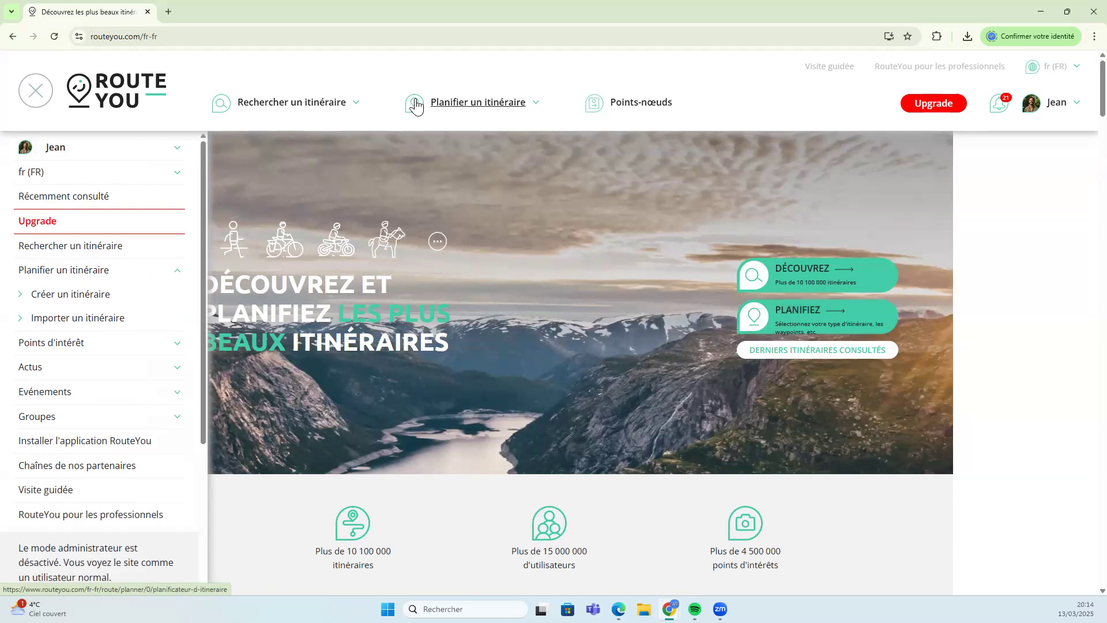
left_click(467, 111)
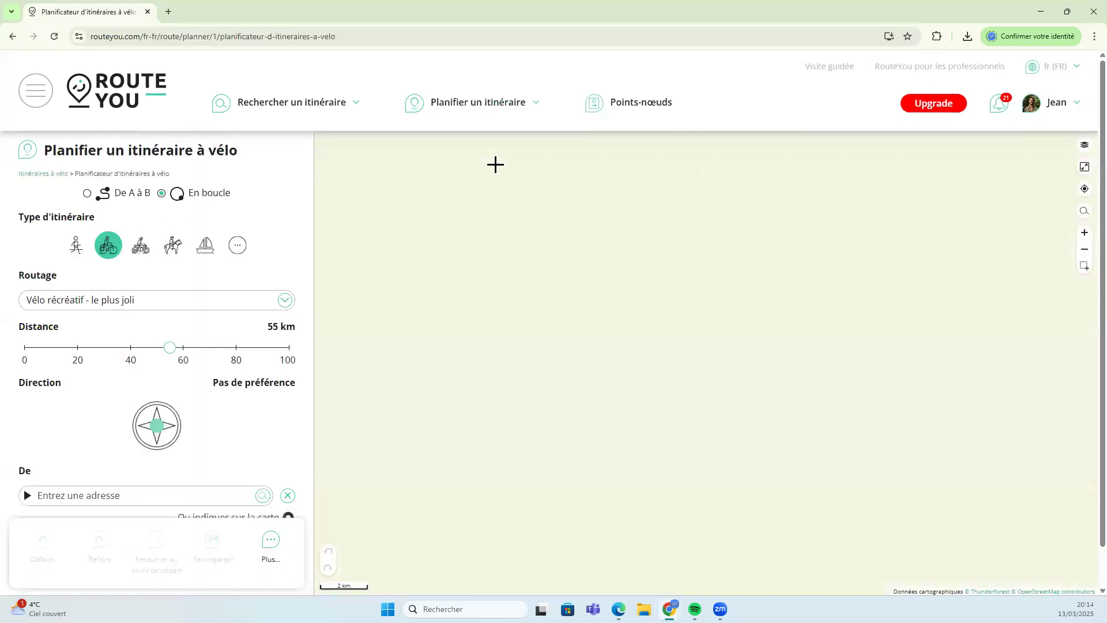
left_click(162, 194)
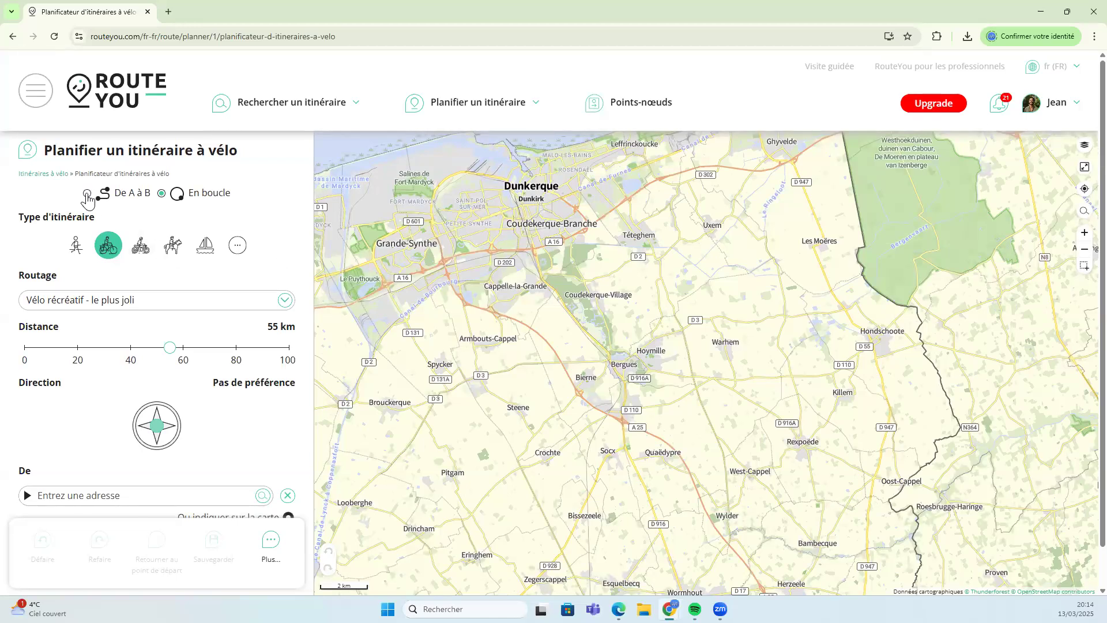
Browse the route types offered for walking, cycling, motorcycling, horse riding, boating and the other transport categories
left_click(69, 238)
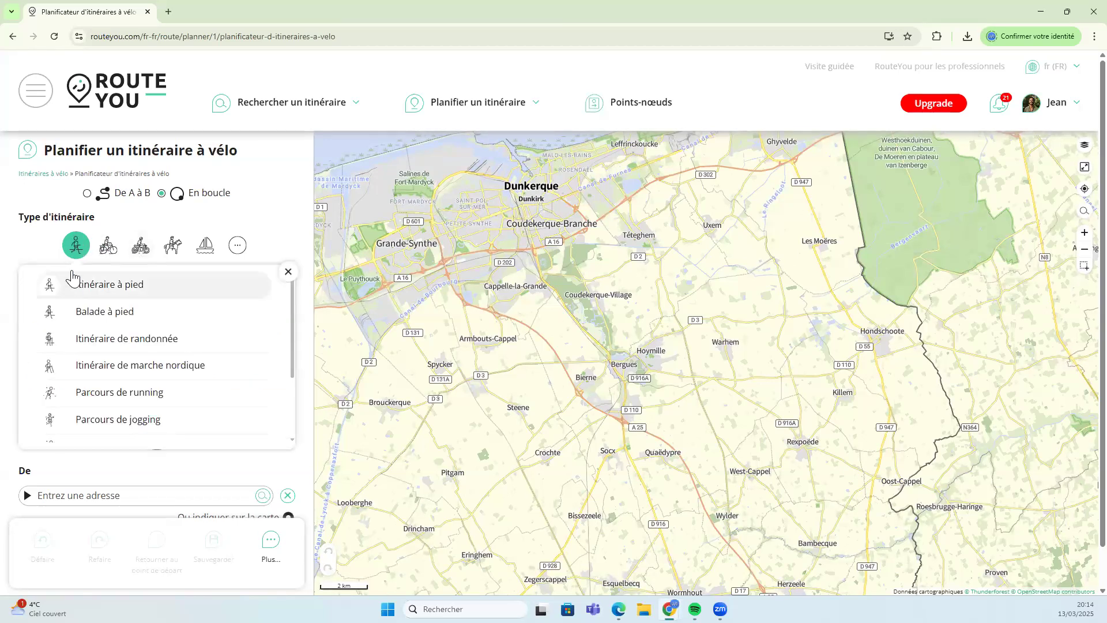
left_click(109, 248)
left_click(151, 248)
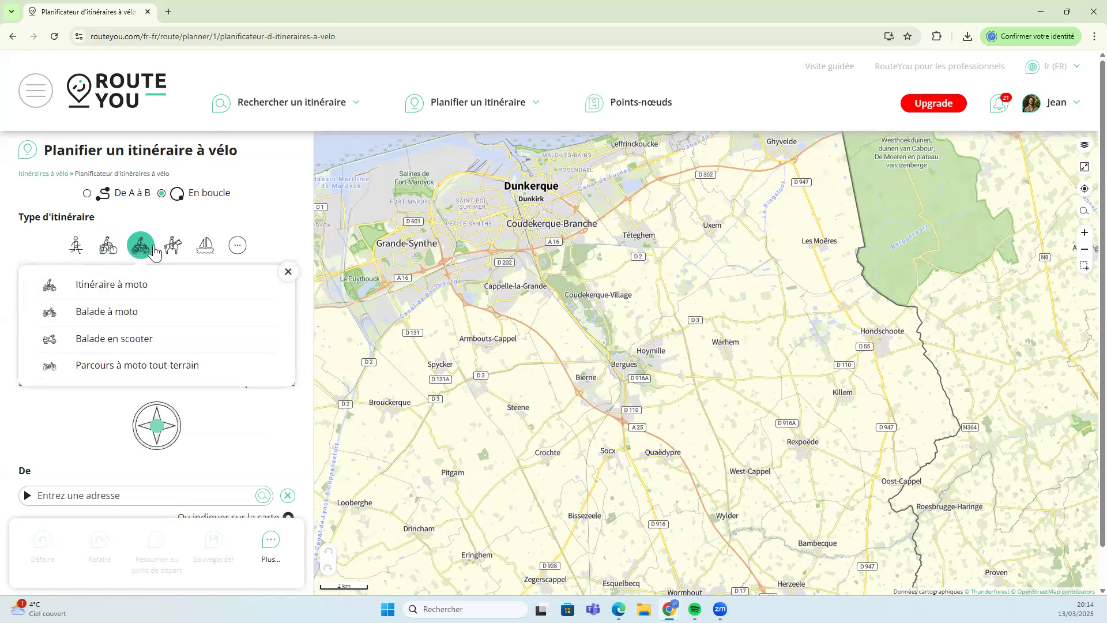
left_click(173, 248)
left_click(206, 248)
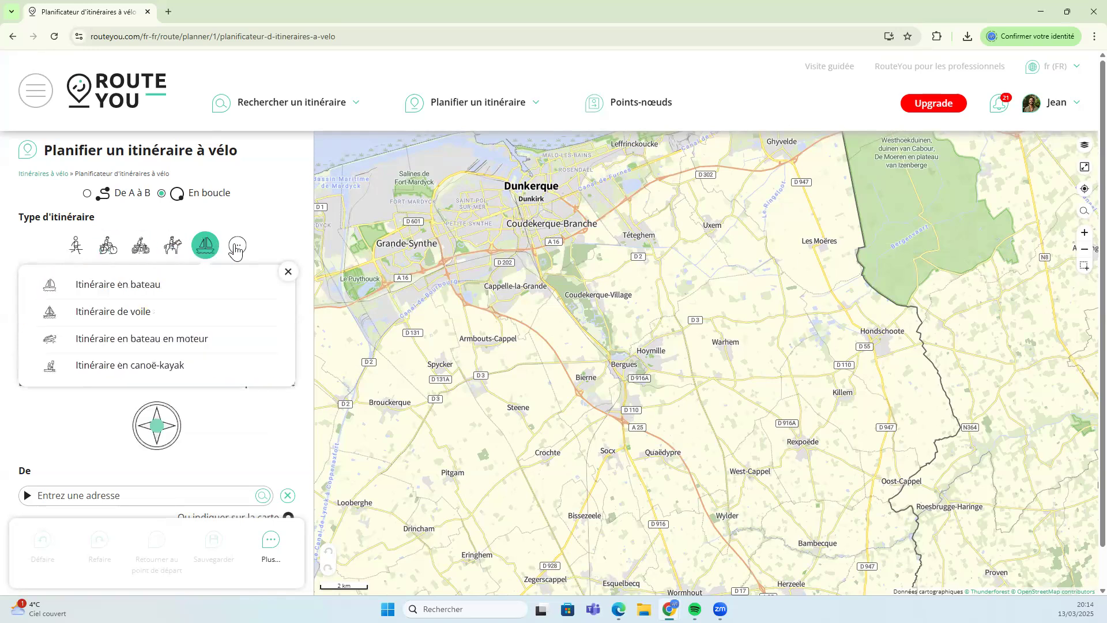
left_click(236, 248)
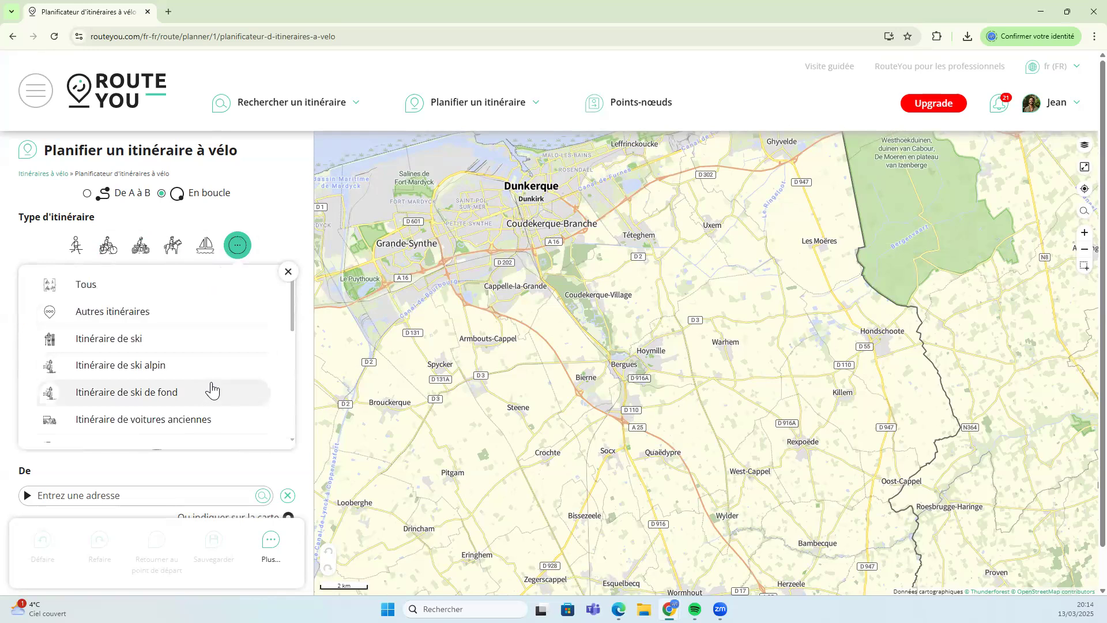
scroll(211, 392, "down", 2)
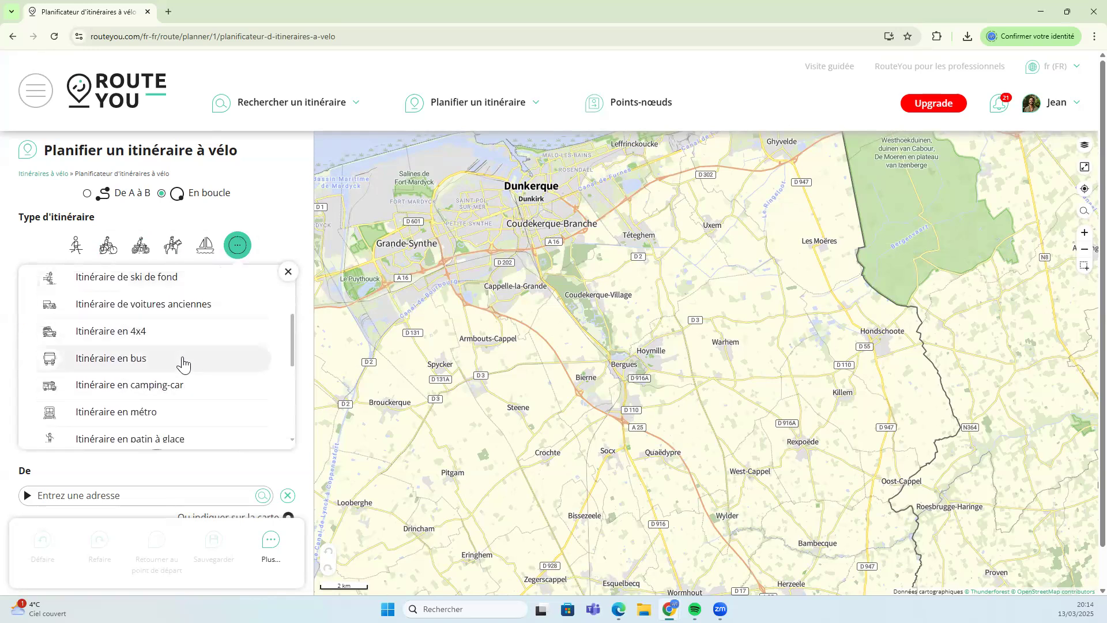
scroll(183, 365, "down", 2)
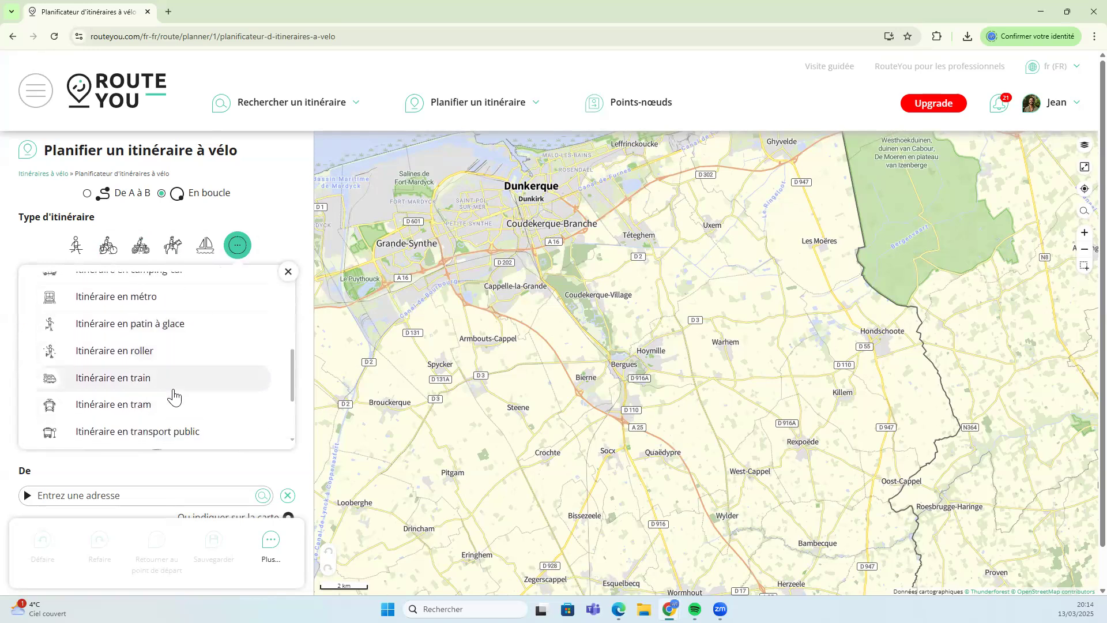
scroll(176, 404, "down", 1)
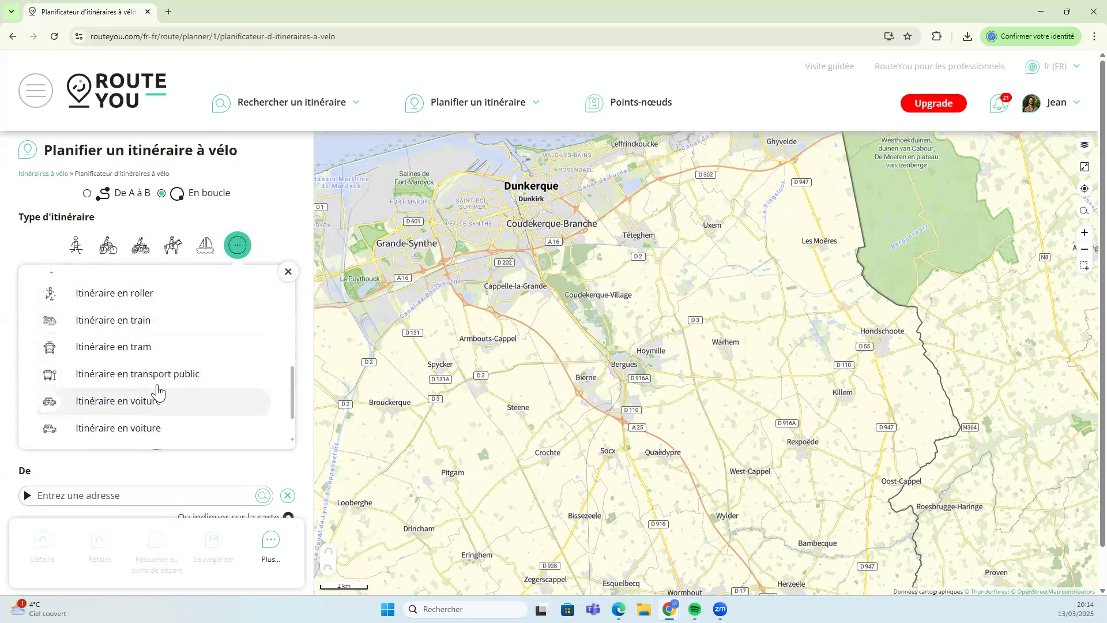
scroll(158, 392, "down", 1)
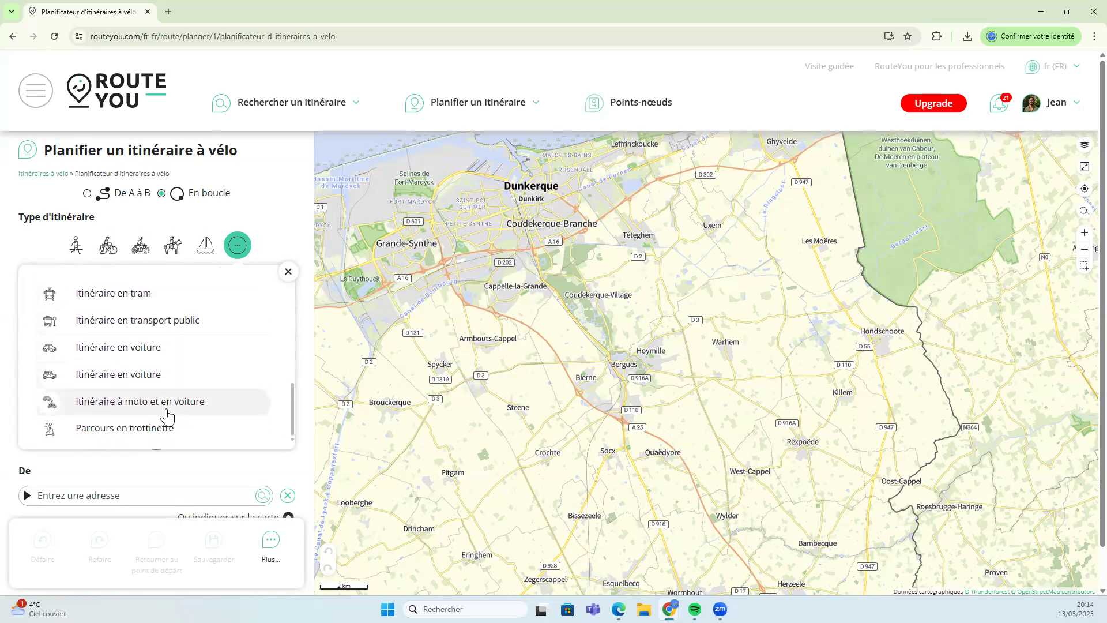
Examine the full lists of walking and cycling route types in the planner
left_click(73, 247)
scroll(87, 280, "up", 2)
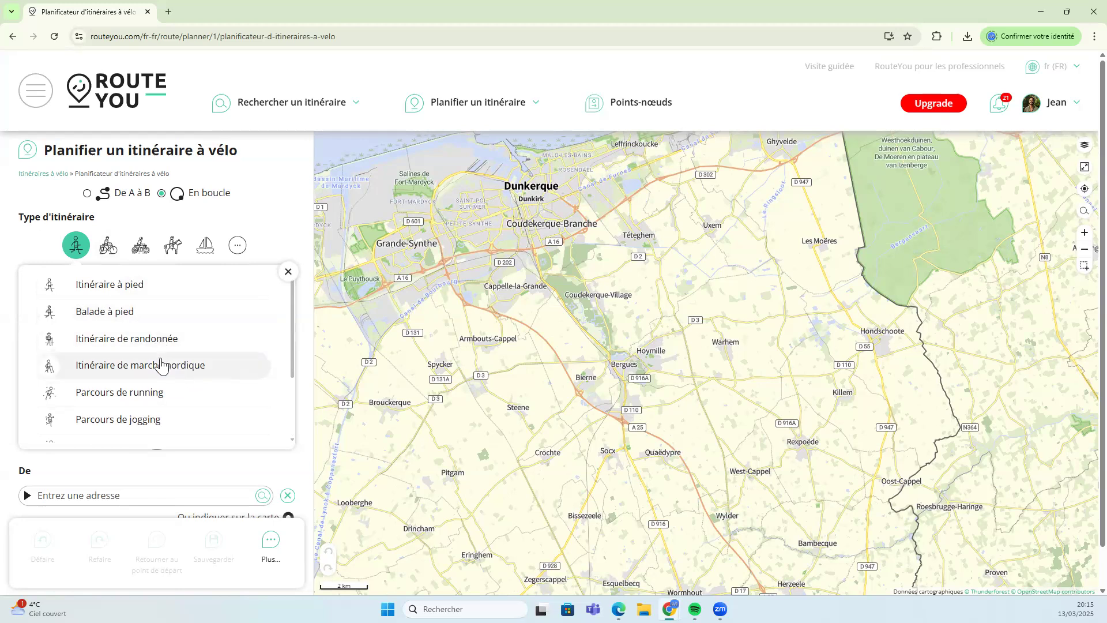
scroll(164, 396, "down", 1)
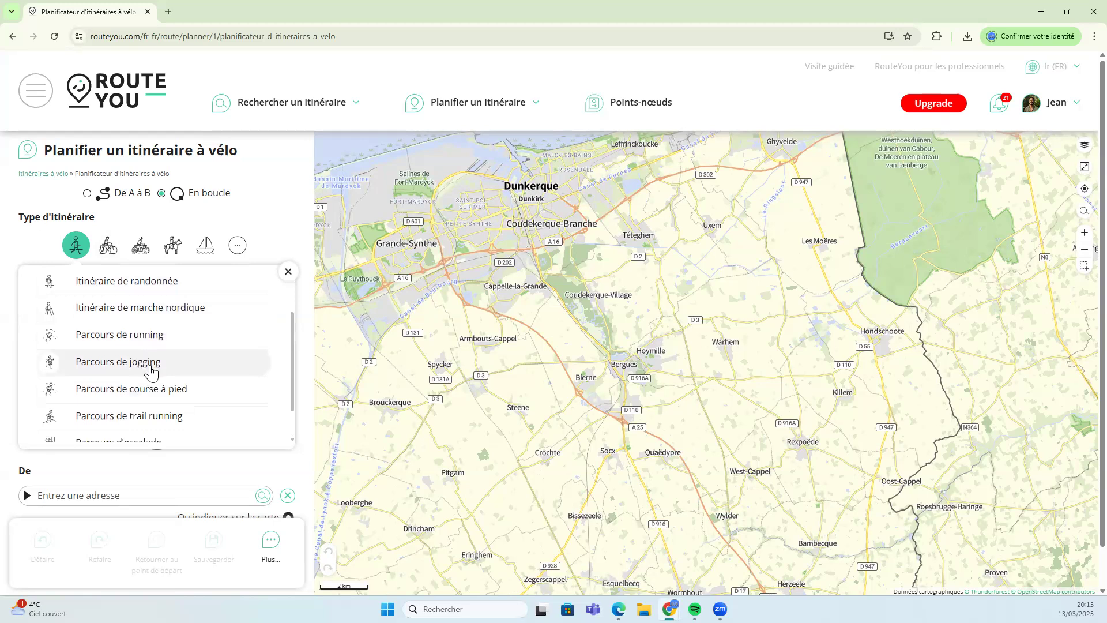
scroll(167, 396, "down", 1)
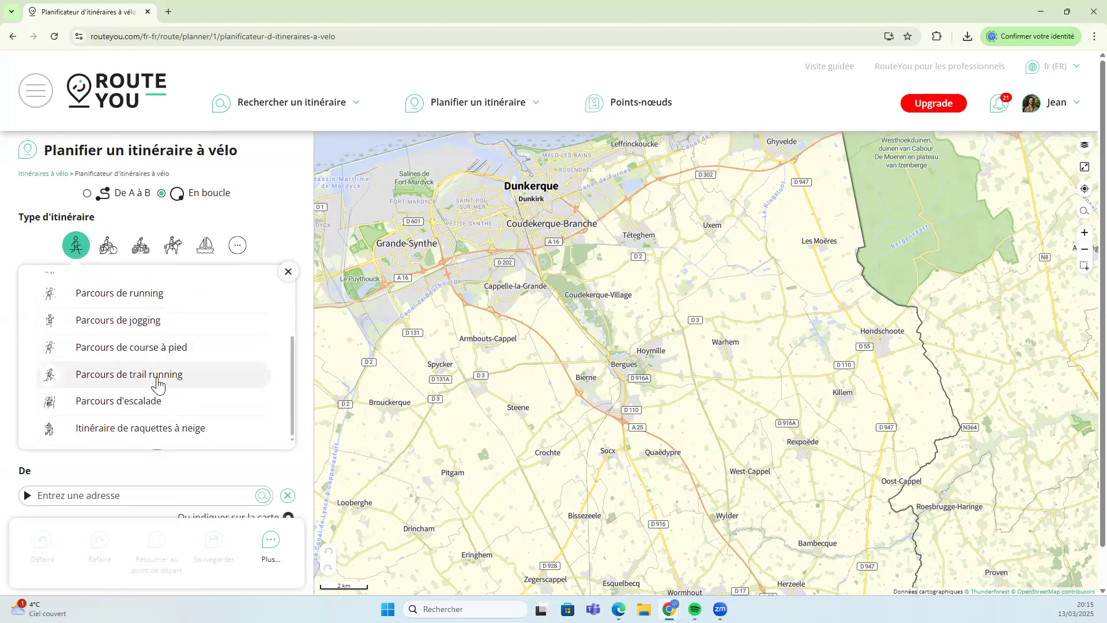
scroll(163, 404, "down", 1)
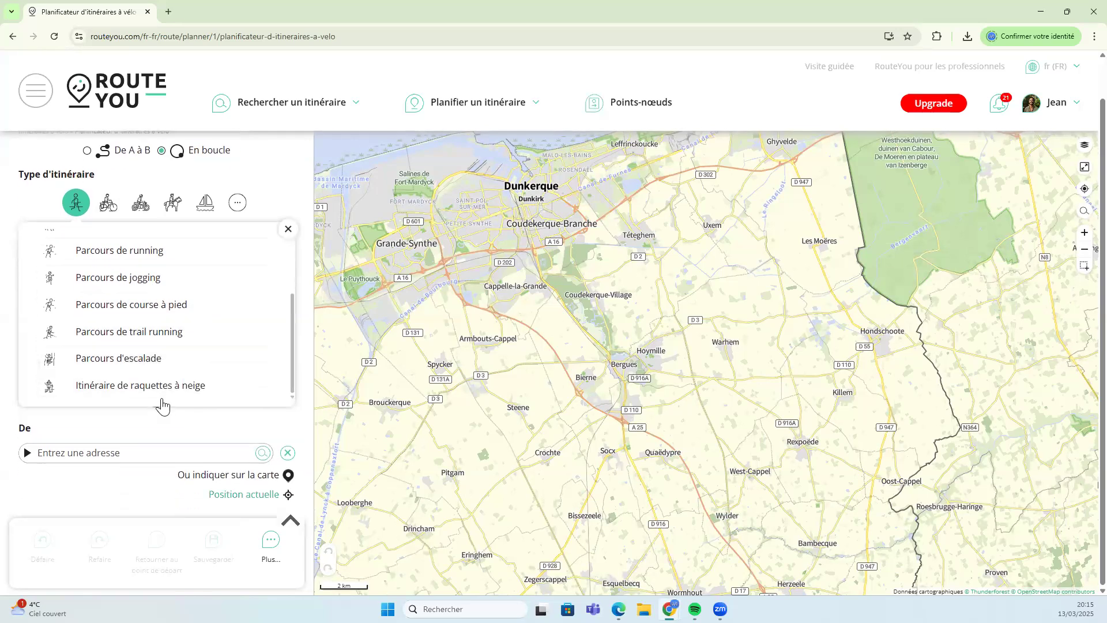
left_click(104, 211)
scroll(119, 254, "up", 2)
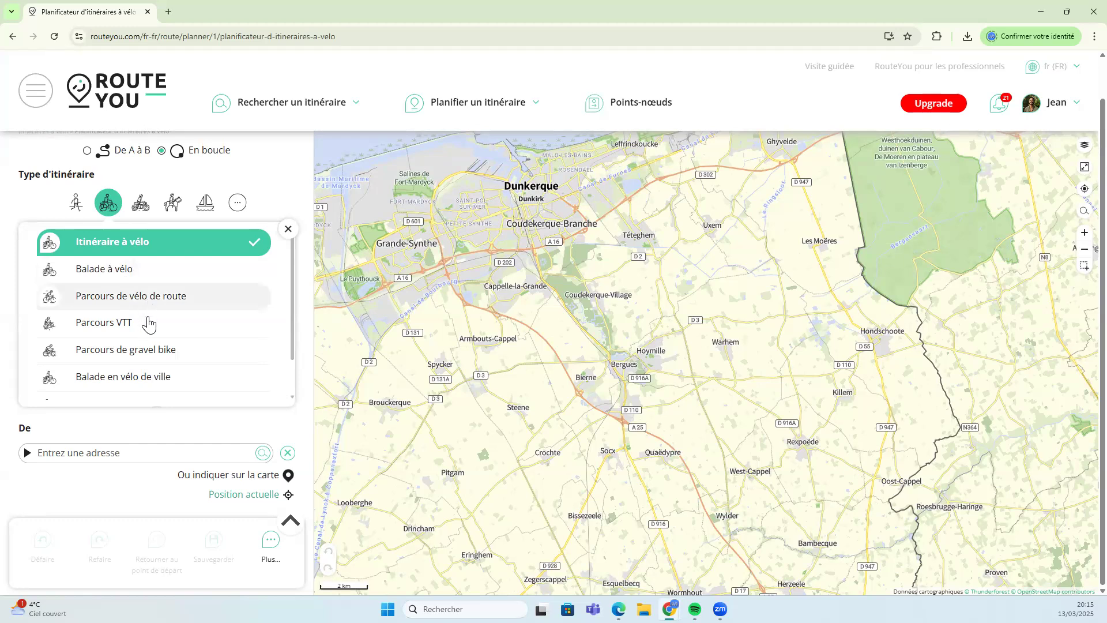
scroll(148, 331, "down", 1)
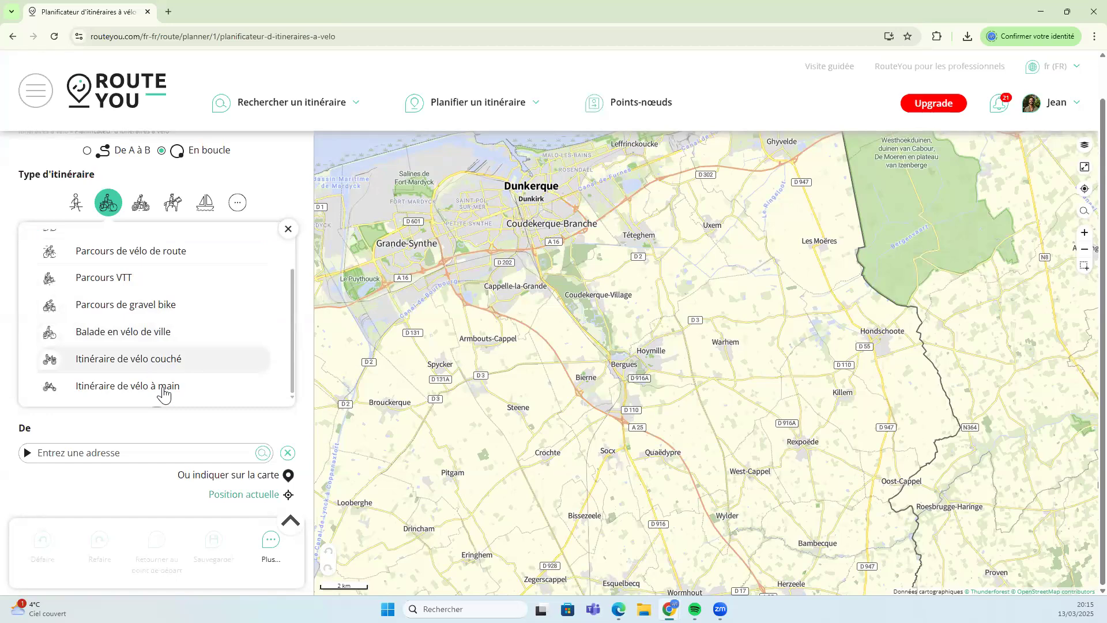
scroll(162, 286, "up", 1)
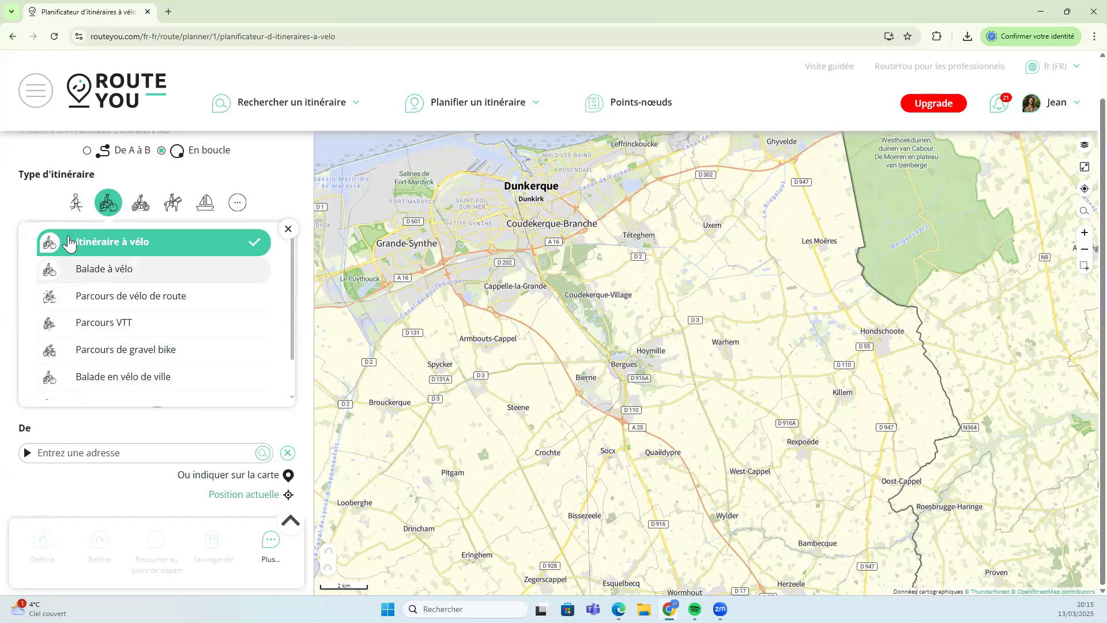
Set the route type to Itinéraire de randonnée and review its routing options, keeping Randonnée à pied - le plus joli
left_click(76, 203)
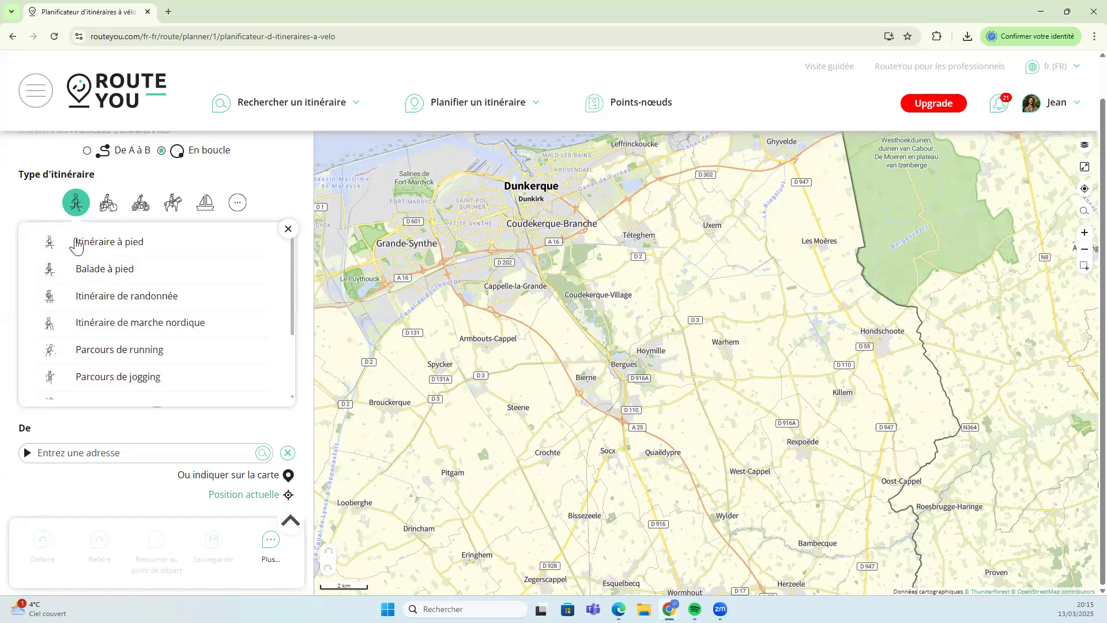
left_click(90, 296)
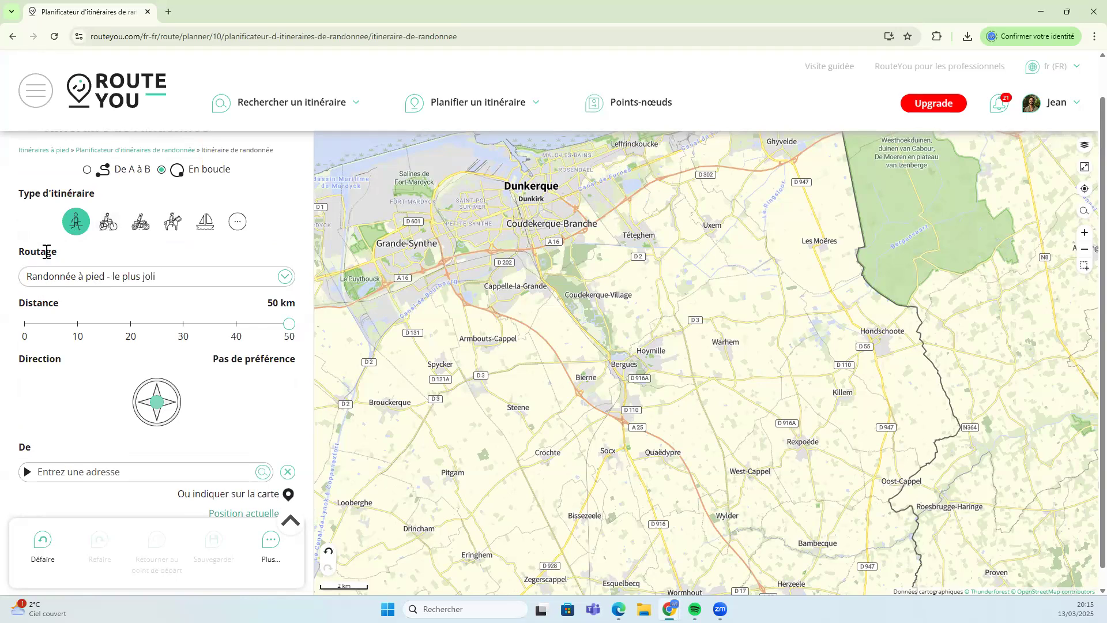
left_click(63, 283)
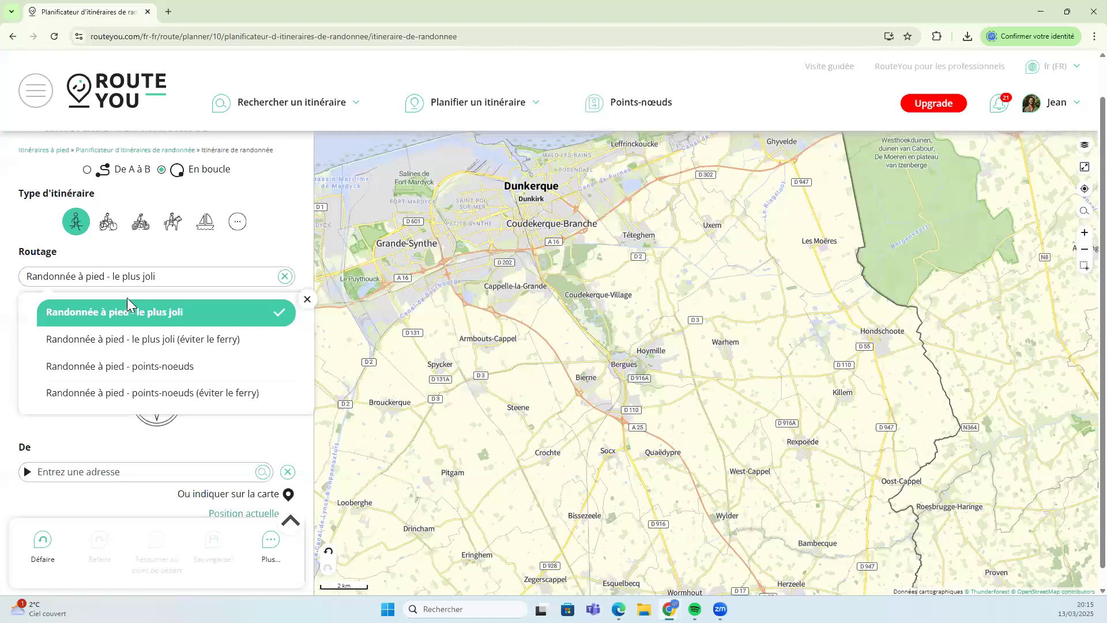
left_click(67, 282)
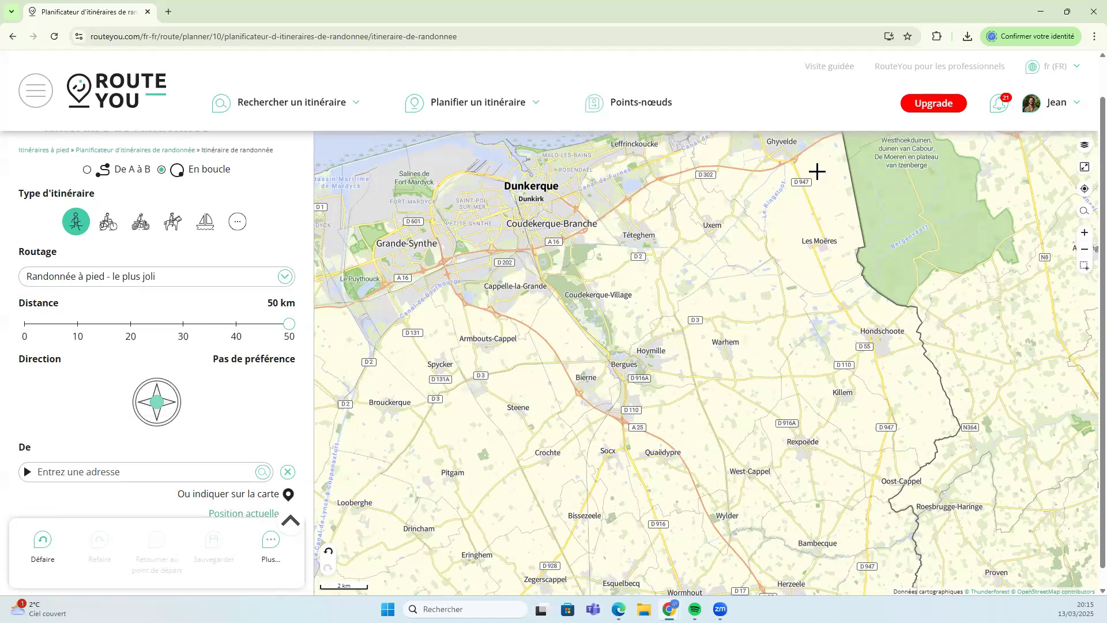
Search the map for vezelay, choose Basilique de Vézelay, and place the loop's starting point beside the basilica in Vézelay
left_click(1082, 212)
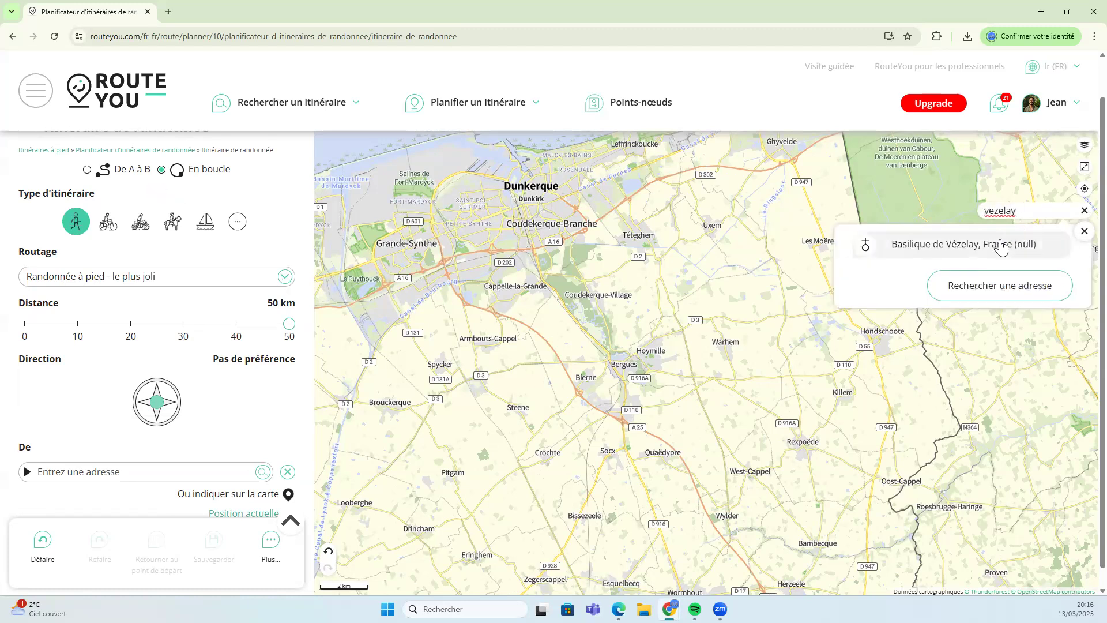
left_click(964, 245)
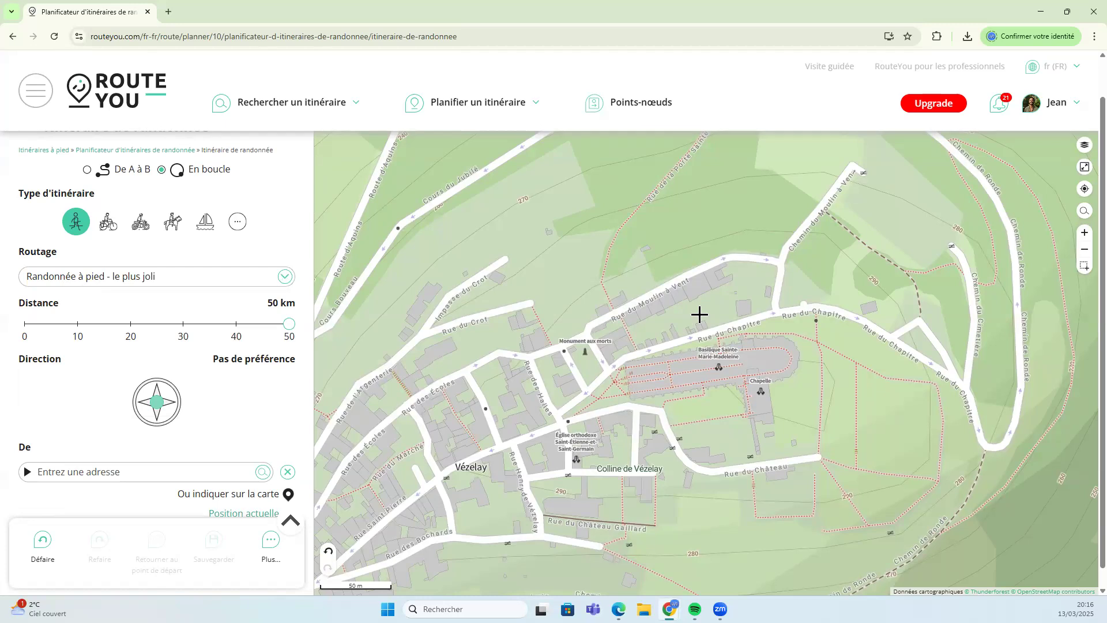
scroll(699, 315, "down", 5)
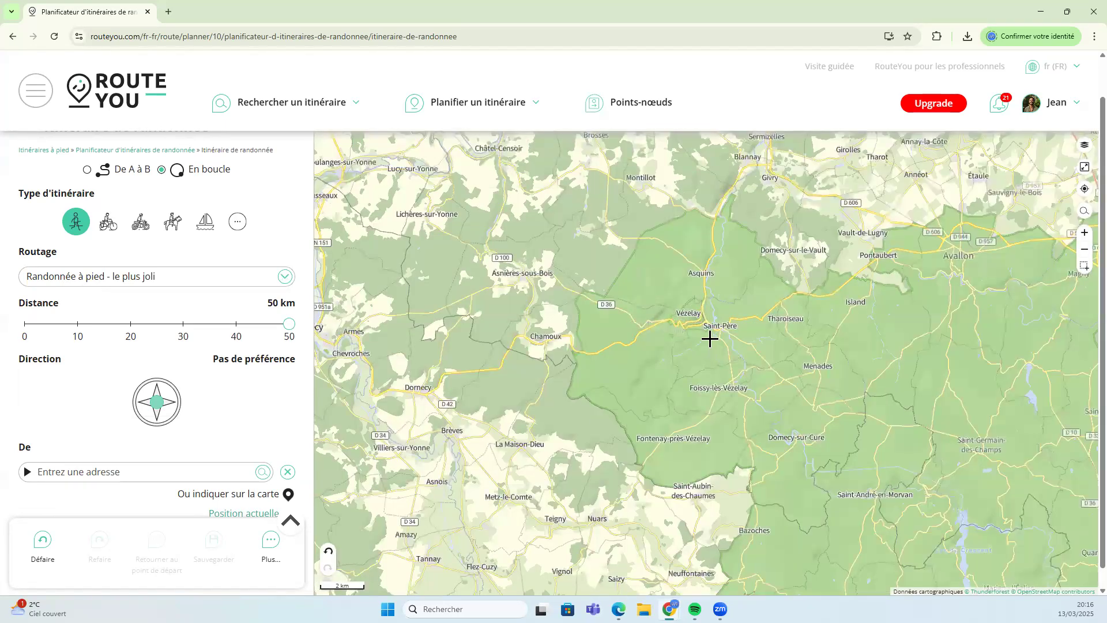
scroll(689, 320, "up", 3)
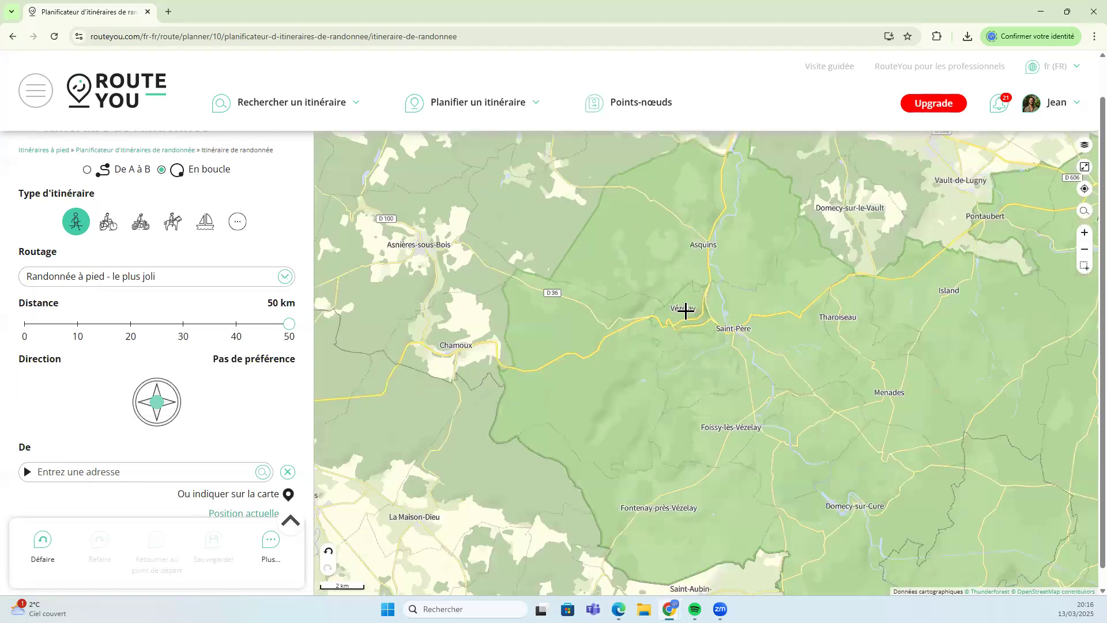
scroll(674, 297, "up", 2)
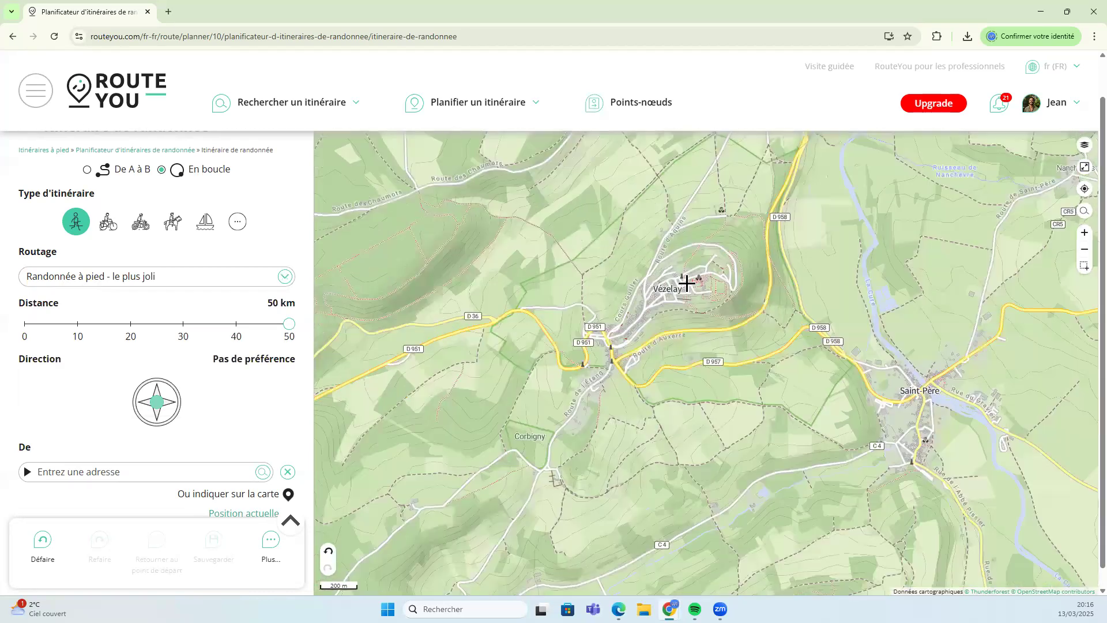
left_click(690, 279)
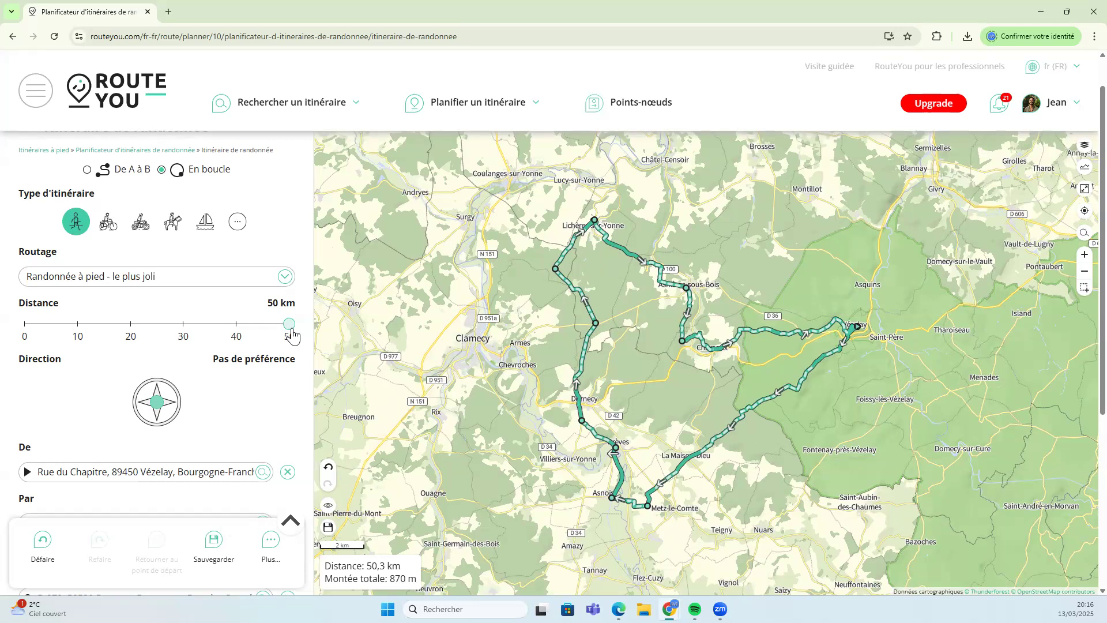
Set the hiking loop's desired distance to 21 km
left_click_drag(292, 332, 136, 328)
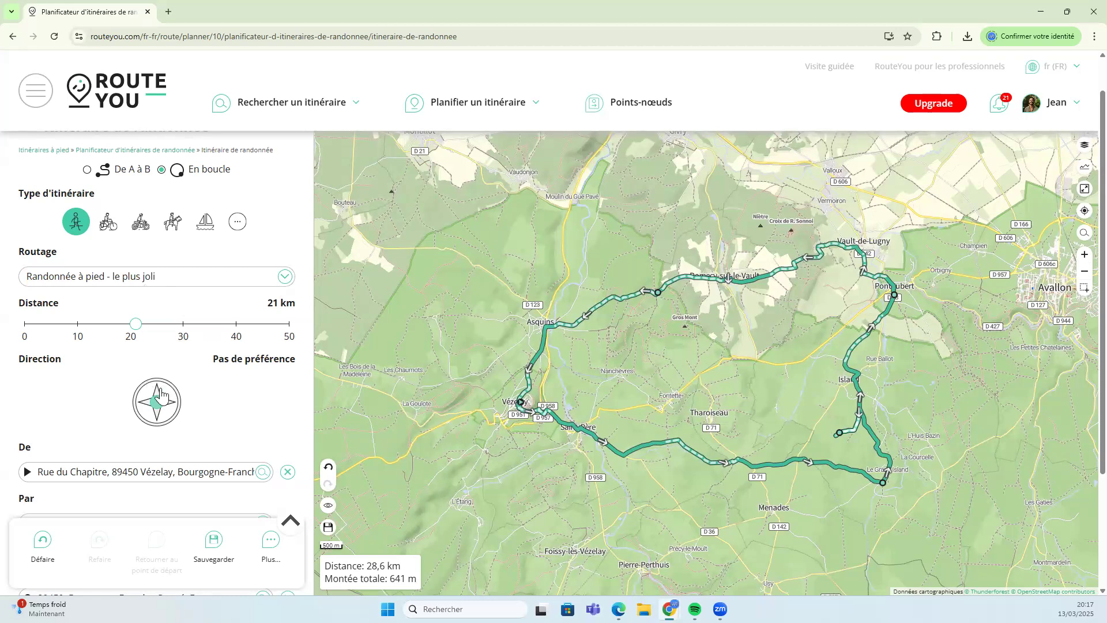
Try the loop in the Sud direction, and set its direction to Sud-est
left_click(159, 427)
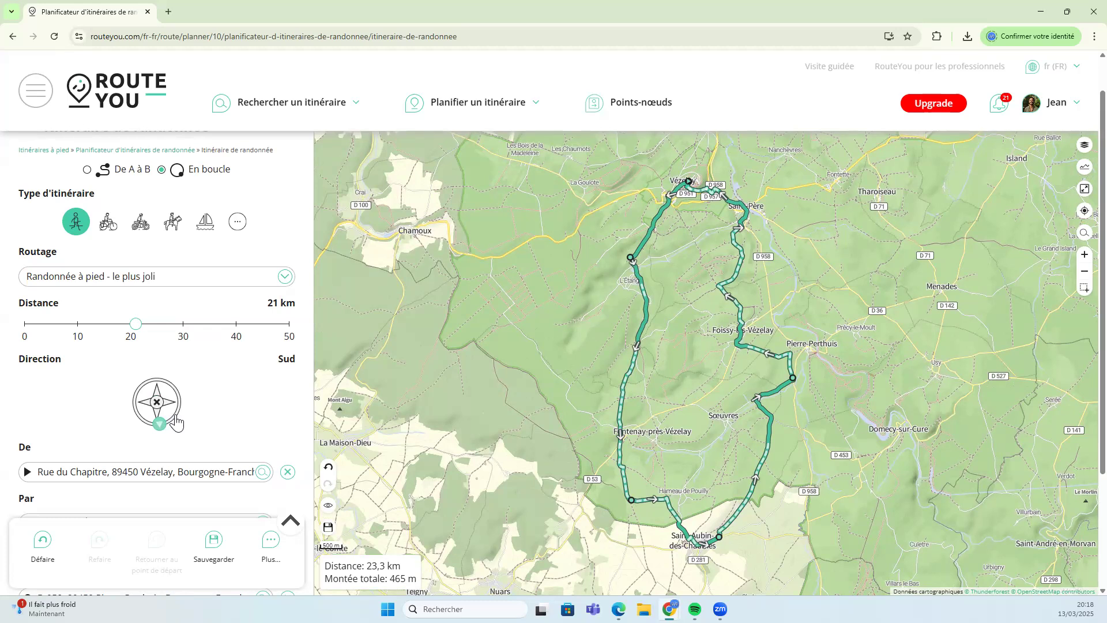
left_click(176, 423)
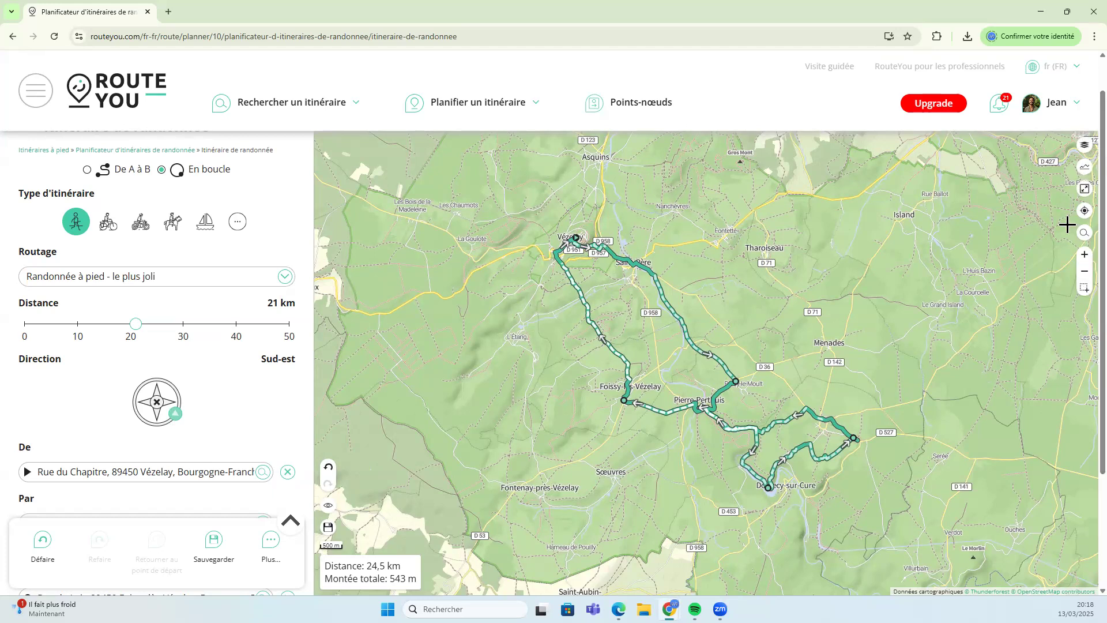
Compare the loop on the OpenStreetMap, Plan topo France, Plan Google, Satellite, OpenWalkMap and Aucun backgrounds, and return to Plan RouteYou
left_click(1086, 149)
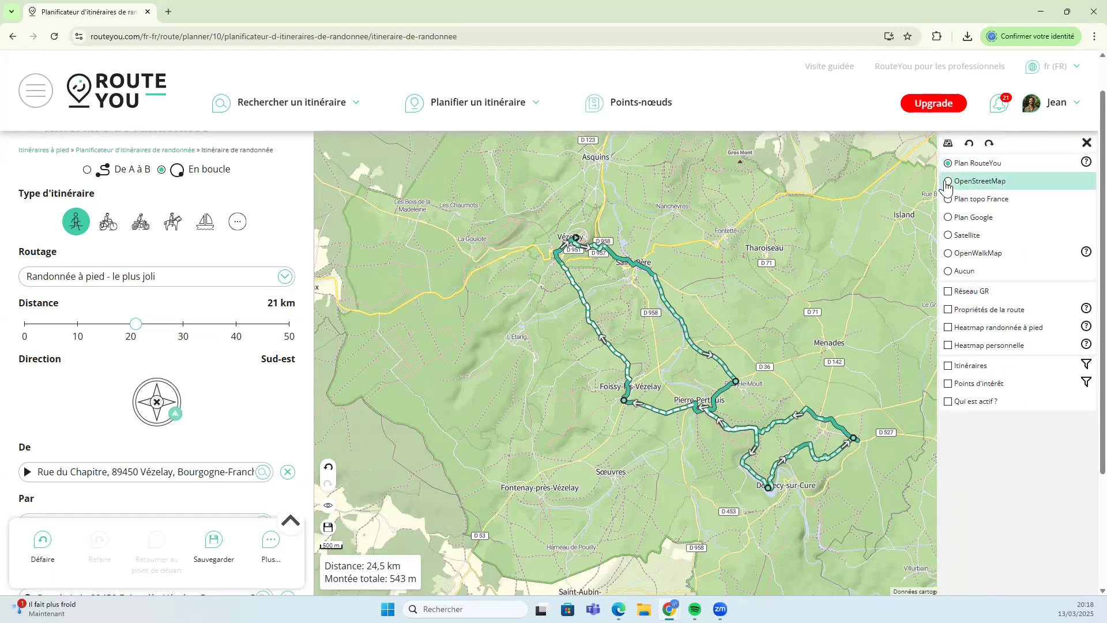
left_click(947, 184)
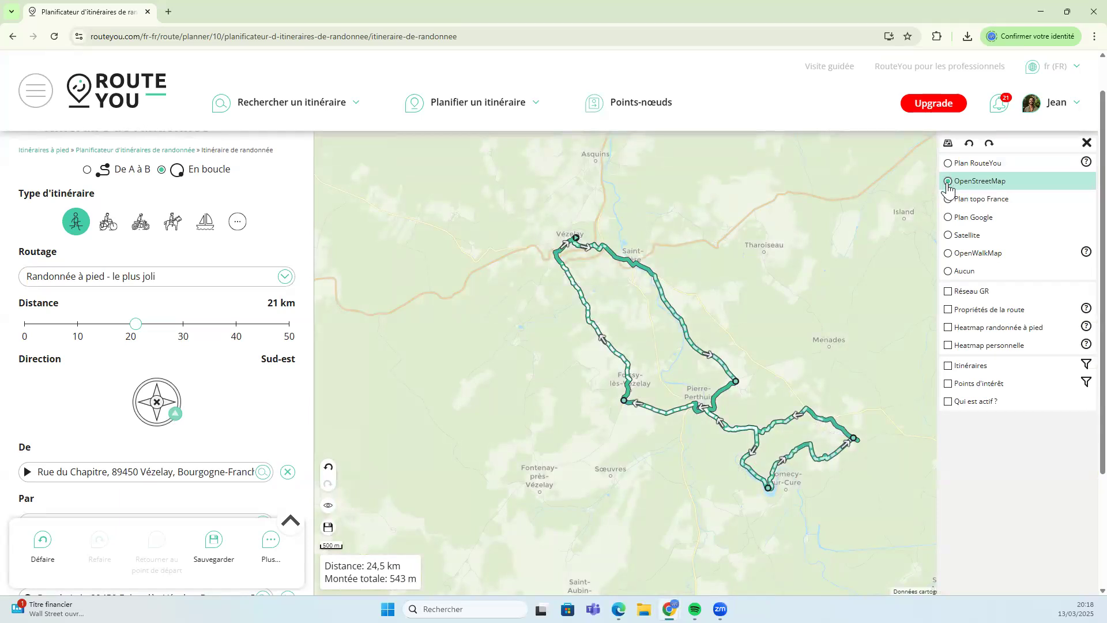
left_click(949, 199)
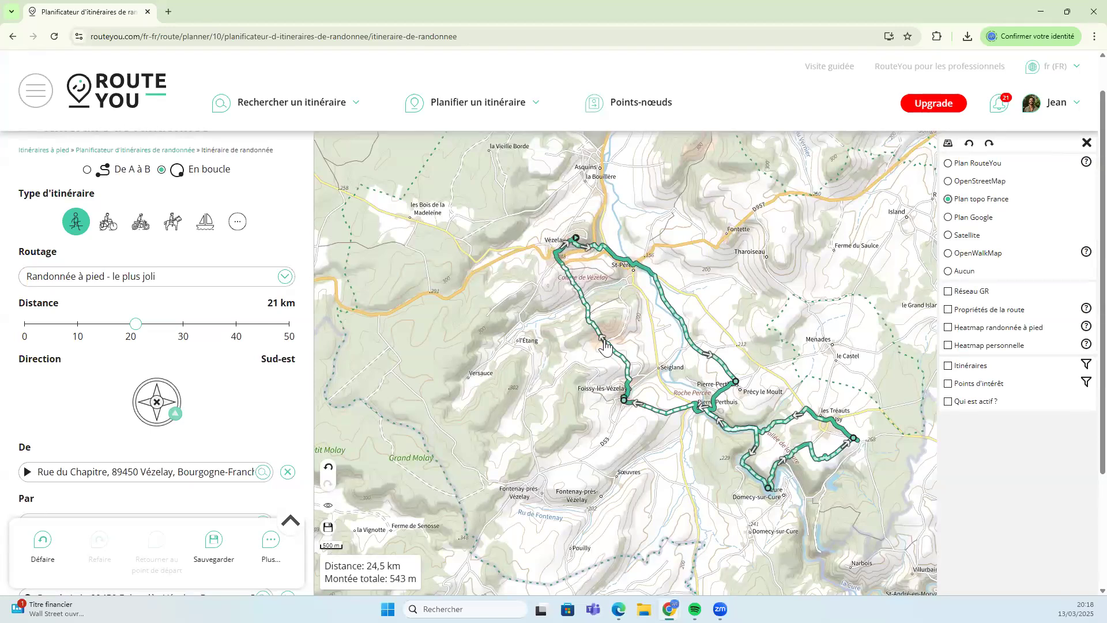
left_click(588, 314)
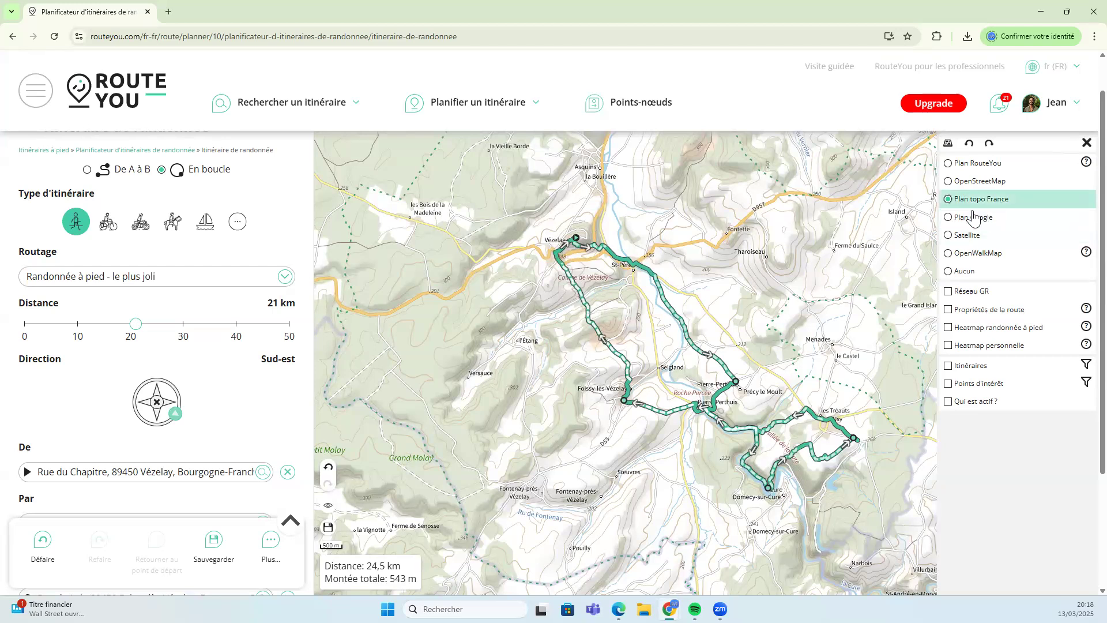
left_click(947, 219)
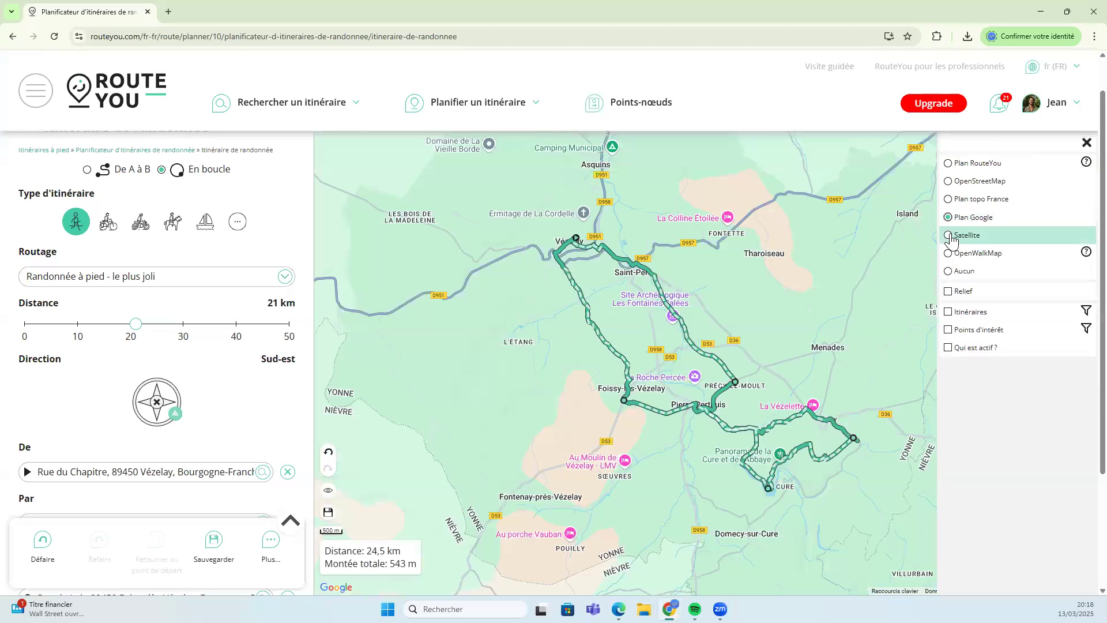
left_click(948, 237)
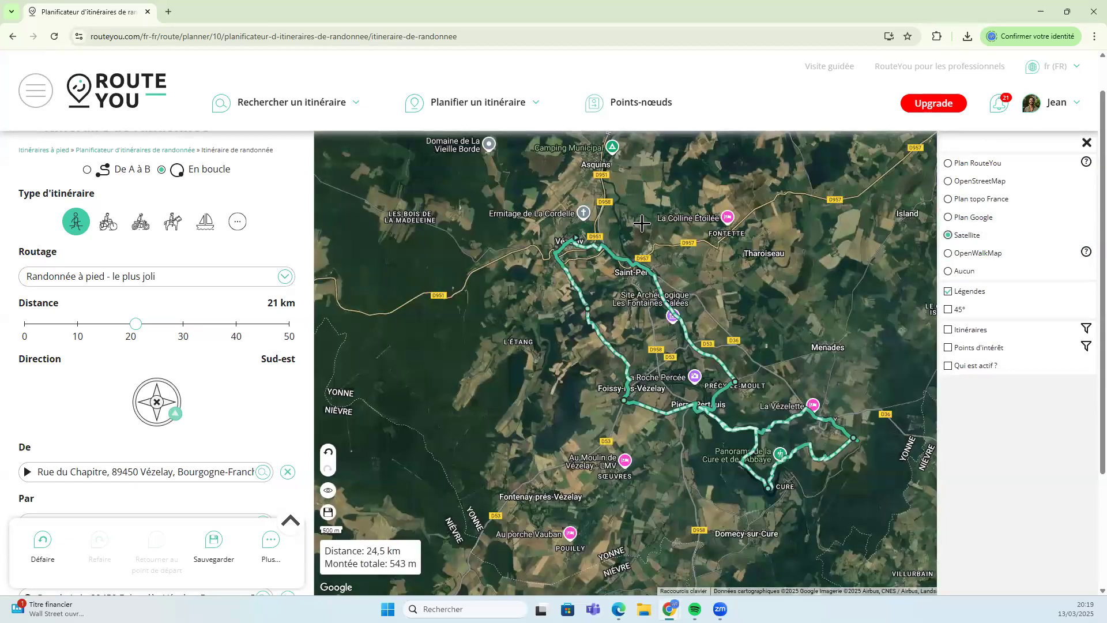
left_click(950, 258)
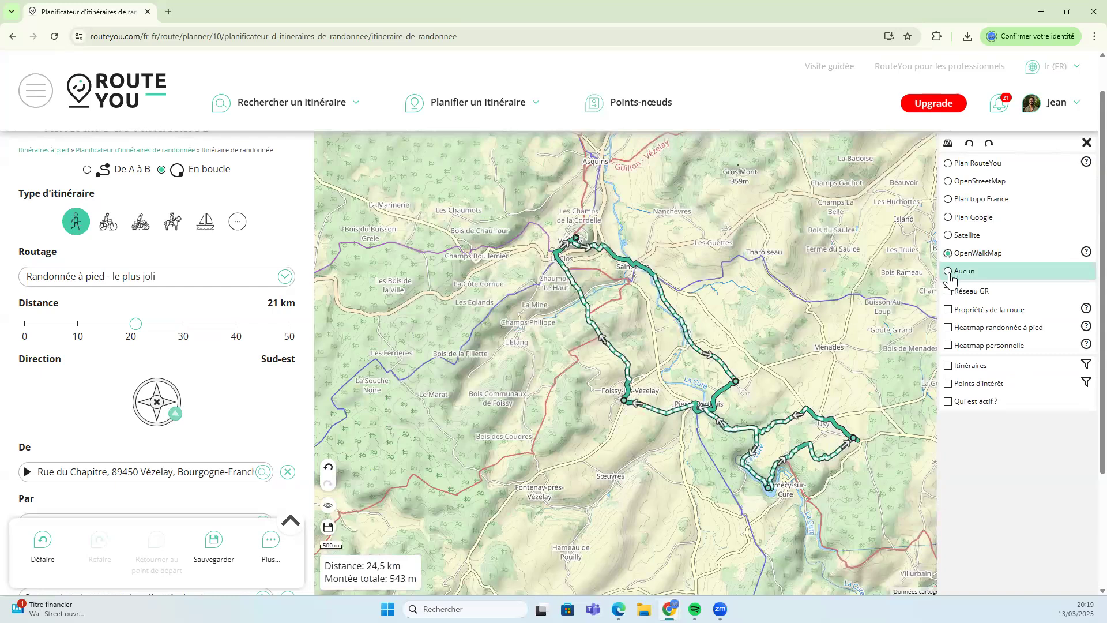
left_click(950, 273)
left_click(950, 169)
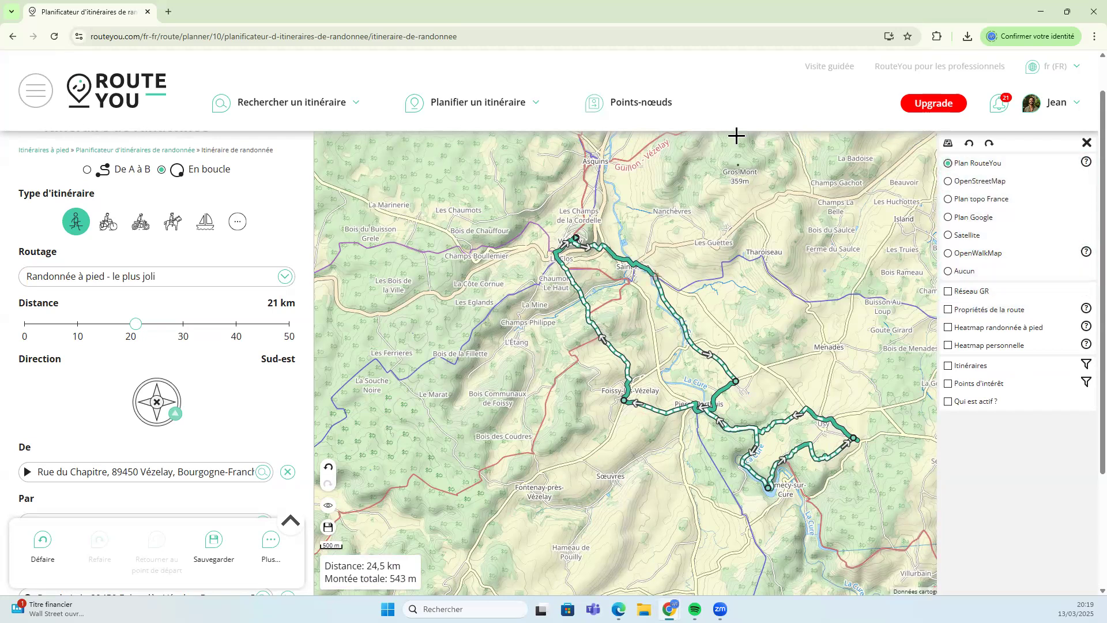
Reload the planner with the Réseau GR overlay enabled and place the loop's starting point in Vézelay again
left_click(949, 292)
left_click(58, 38)
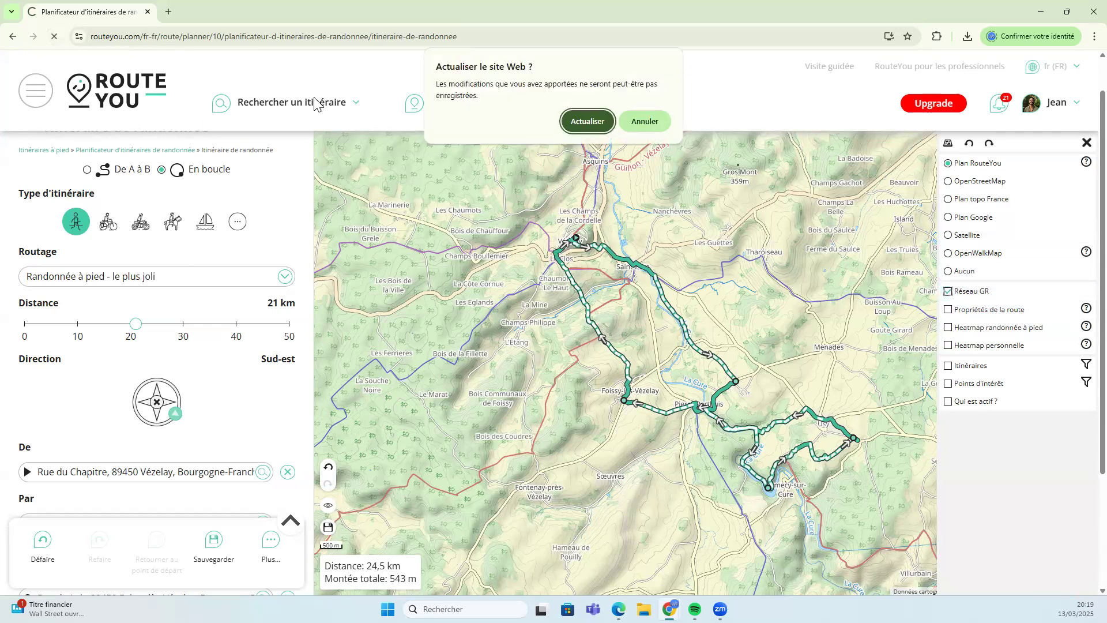
left_click(597, 122)
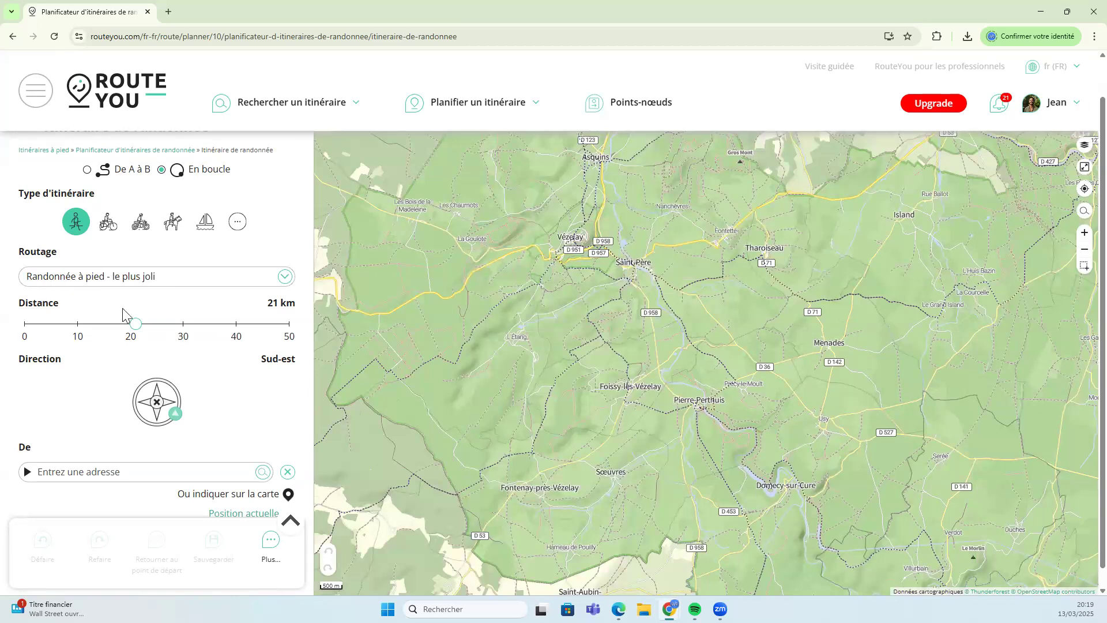
left_click(579, 241)
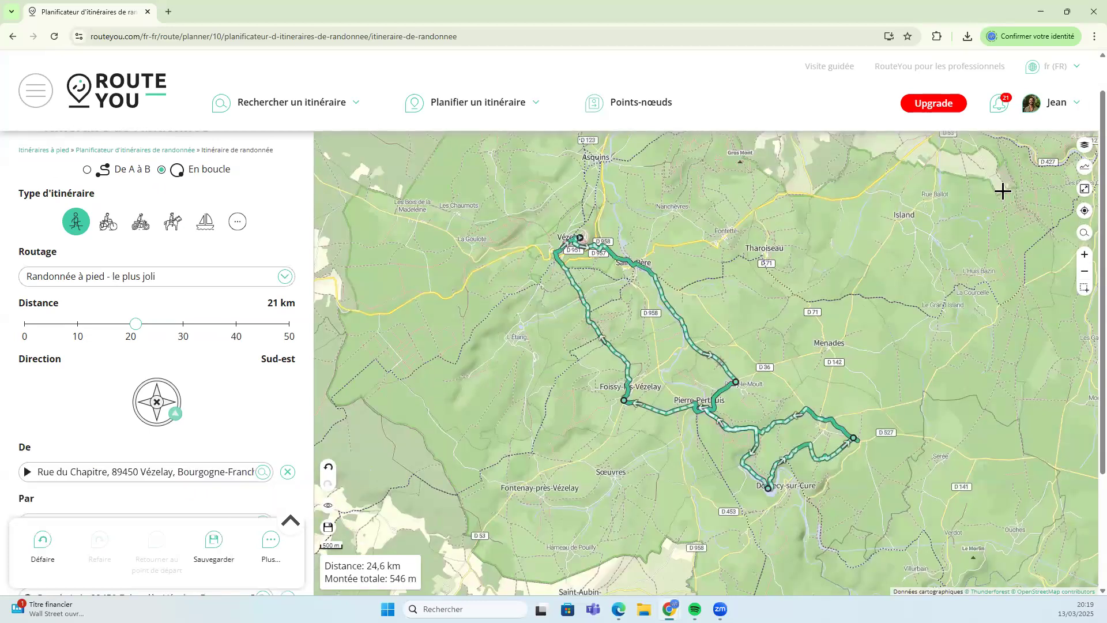
Examine the Réseau GR trails around the loop at several map scales, and hide the overlay
left_click(1084, 145)
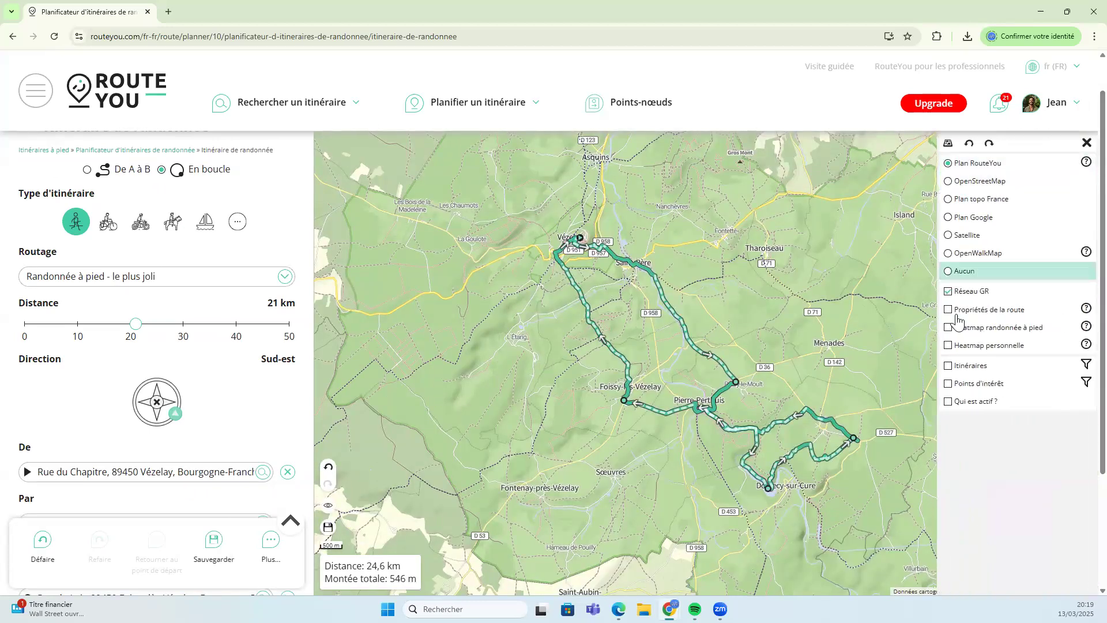
left_click(949, 293)
left_click(949, 293)
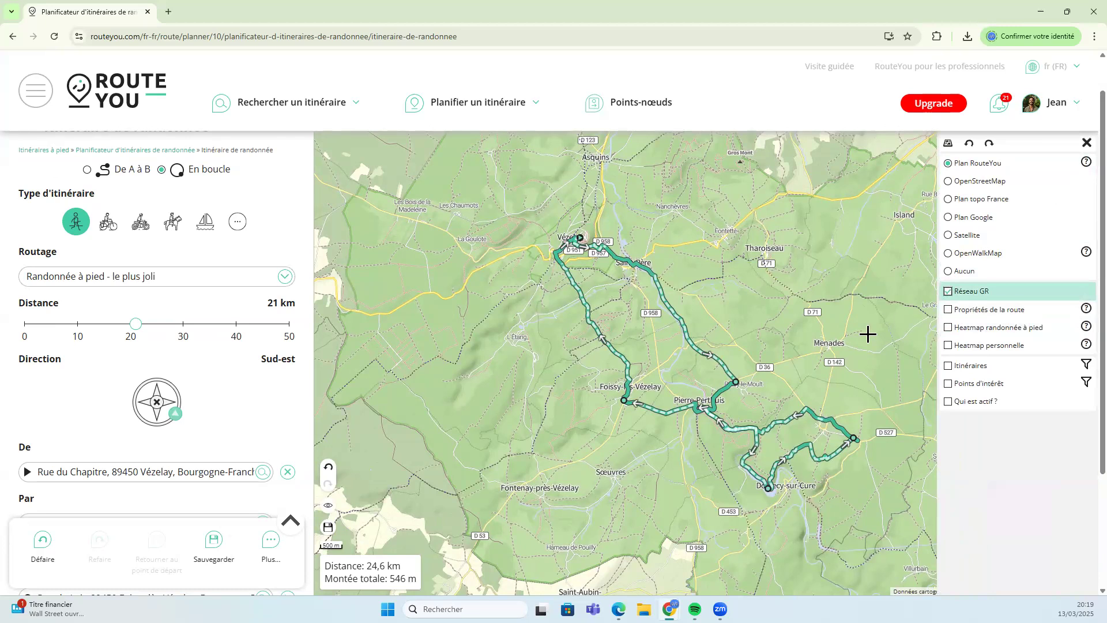
scroll(530, 387, "down", 2)
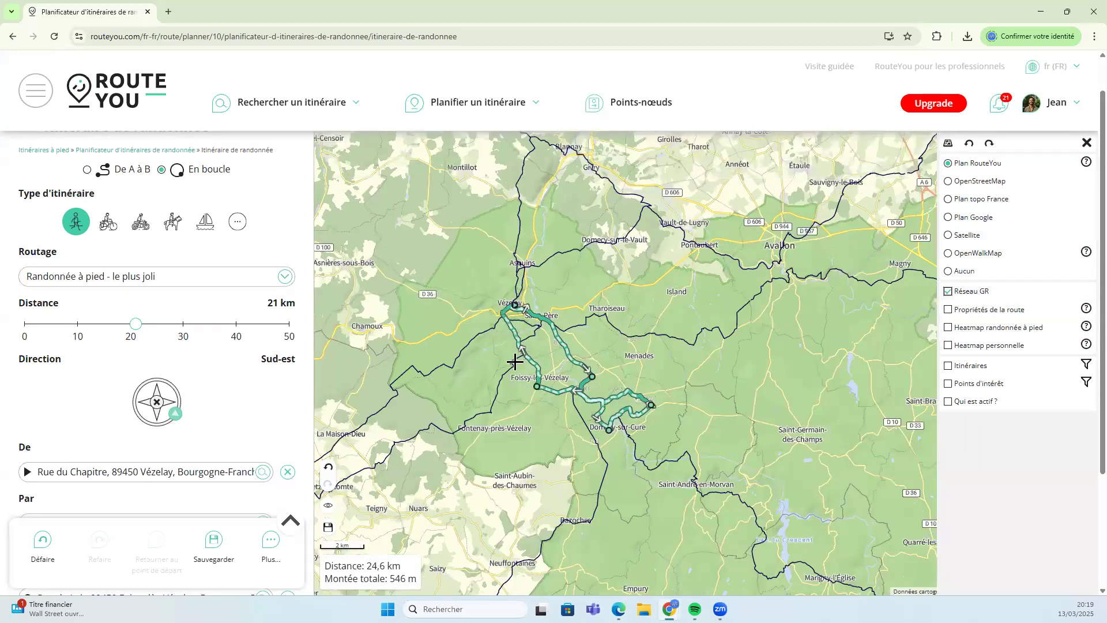
scroll(499, 337, "up", 2)
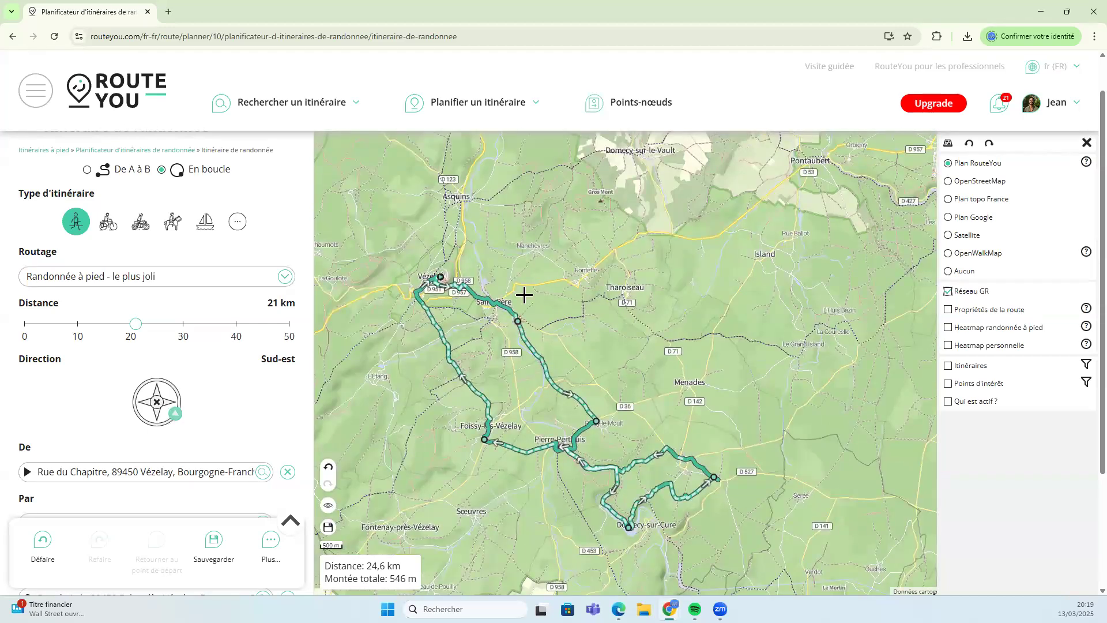
scroll(519, 282, "down", 3)
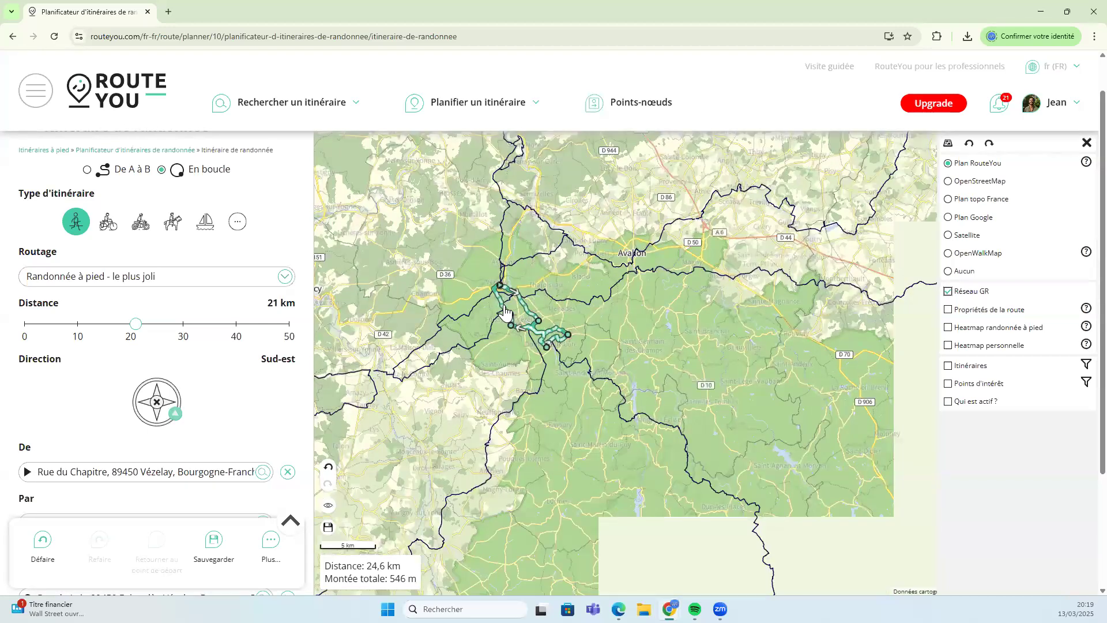
scroll(503, 306, "up", 1)
scroll(494, 314, "up", 2)
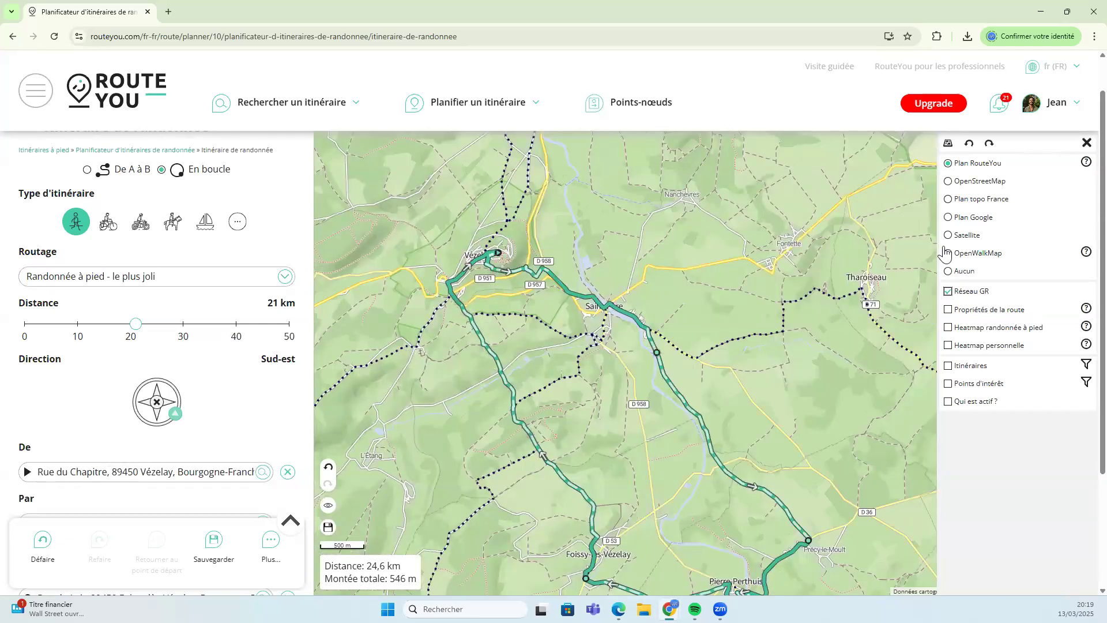
left_click(950, 296)
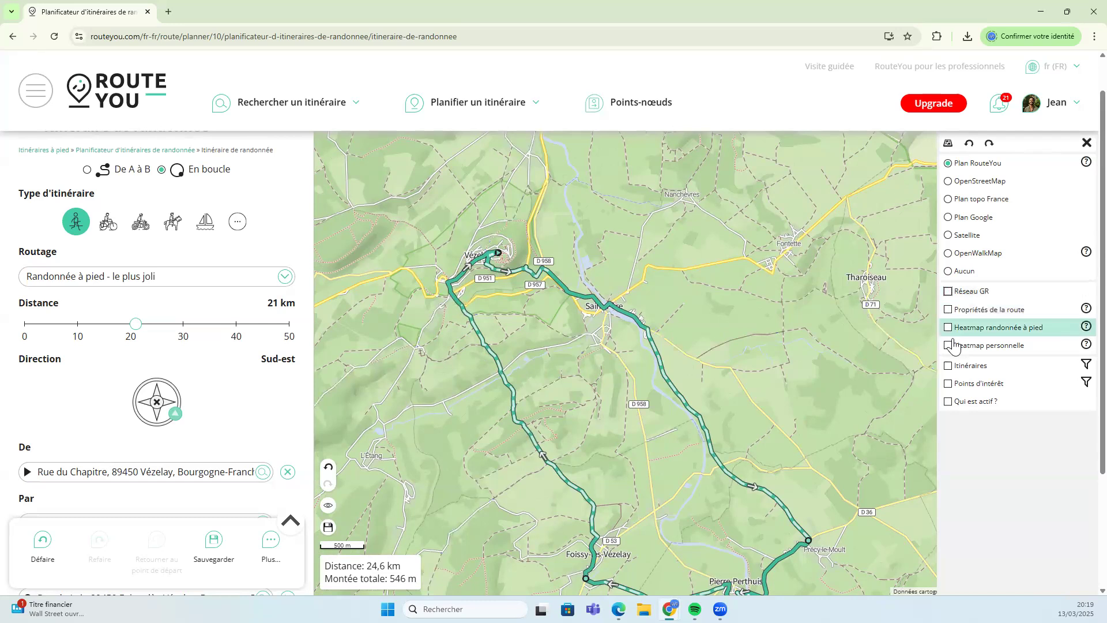
View the Heatmap randonnée à pied and Heatmap personnelle overlays over the loop, and turn both off
left_click(949, 328)
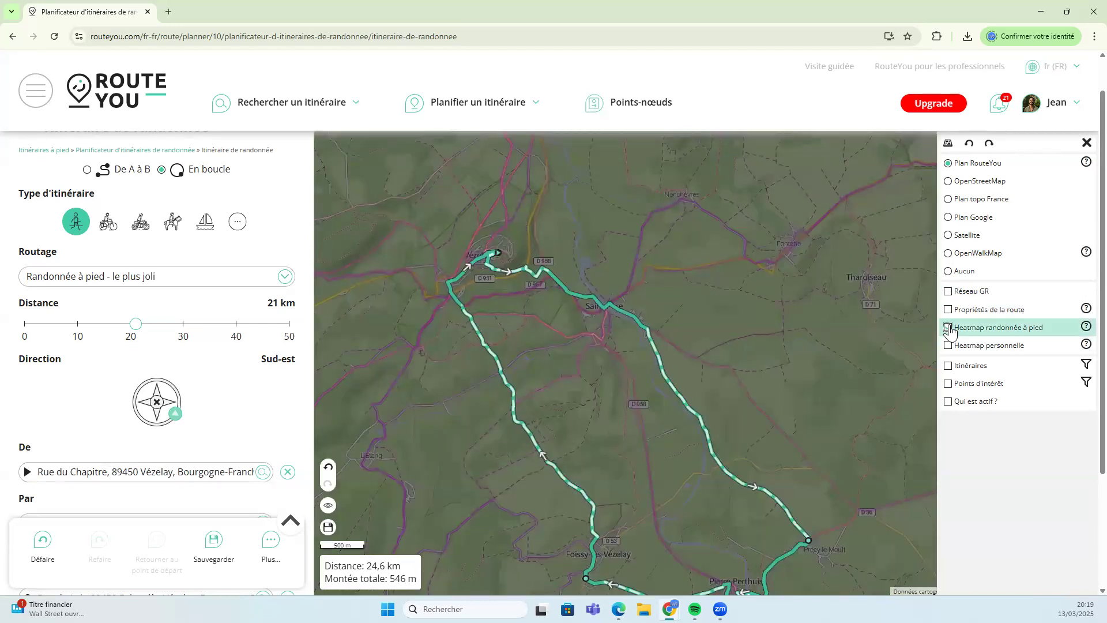
scroll(760, 312, "down", 1)
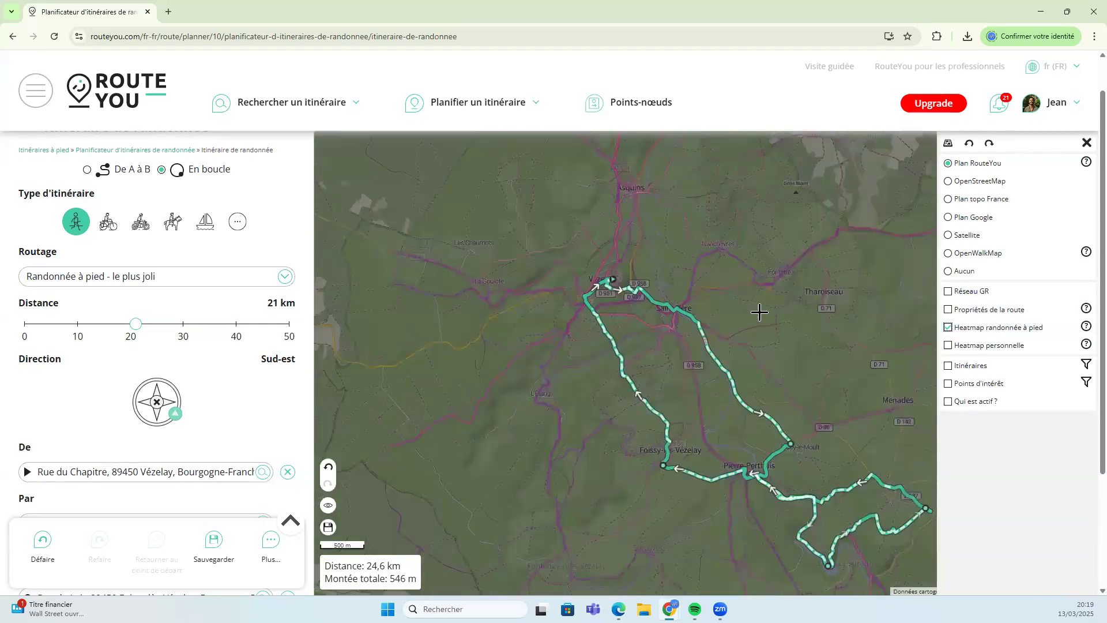
left_click(948, 345)
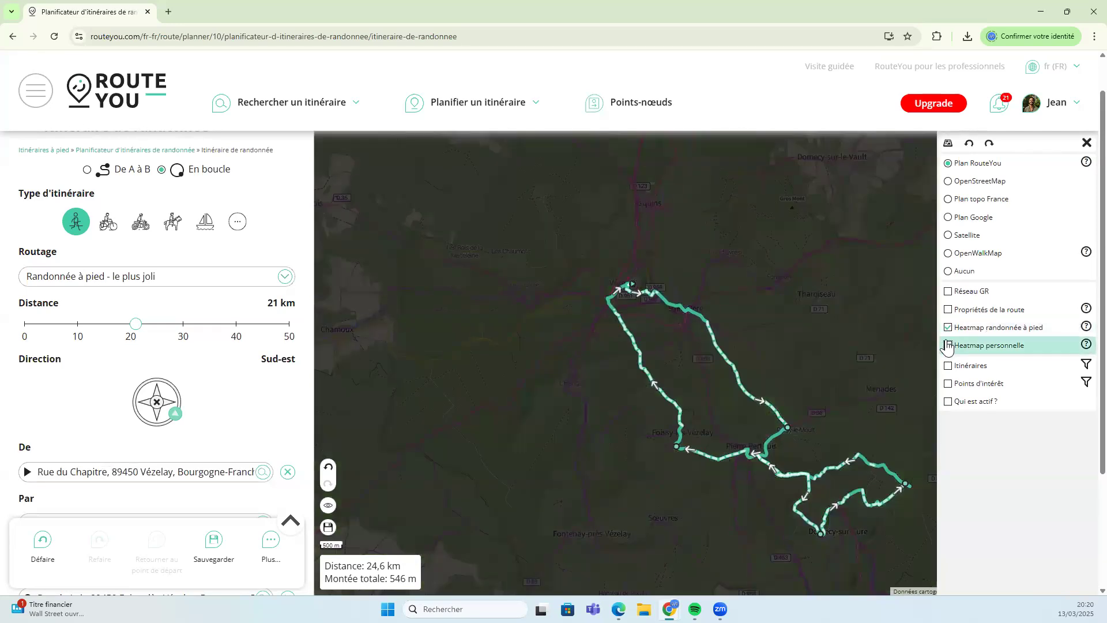
left_click(949, 344)
left_click(948, 328)
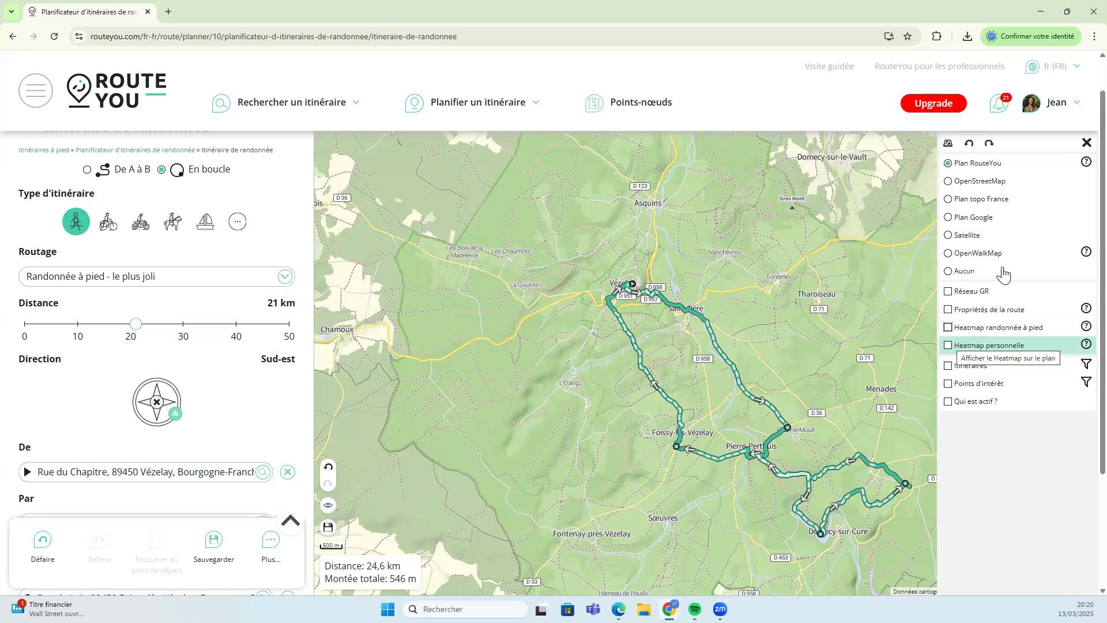
left_click(1085, 142)
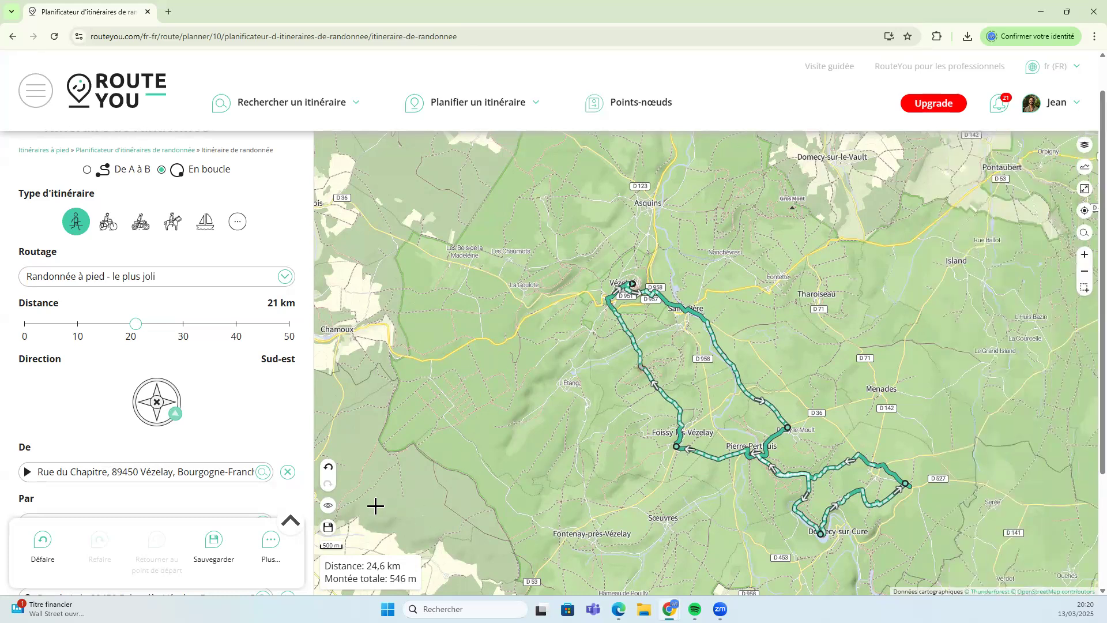
Save the public route as Vézelay Boucle sud est, replacing the address lines in its description with Jolie balade à pied à partir de Vezelay
left_click(211, 547)
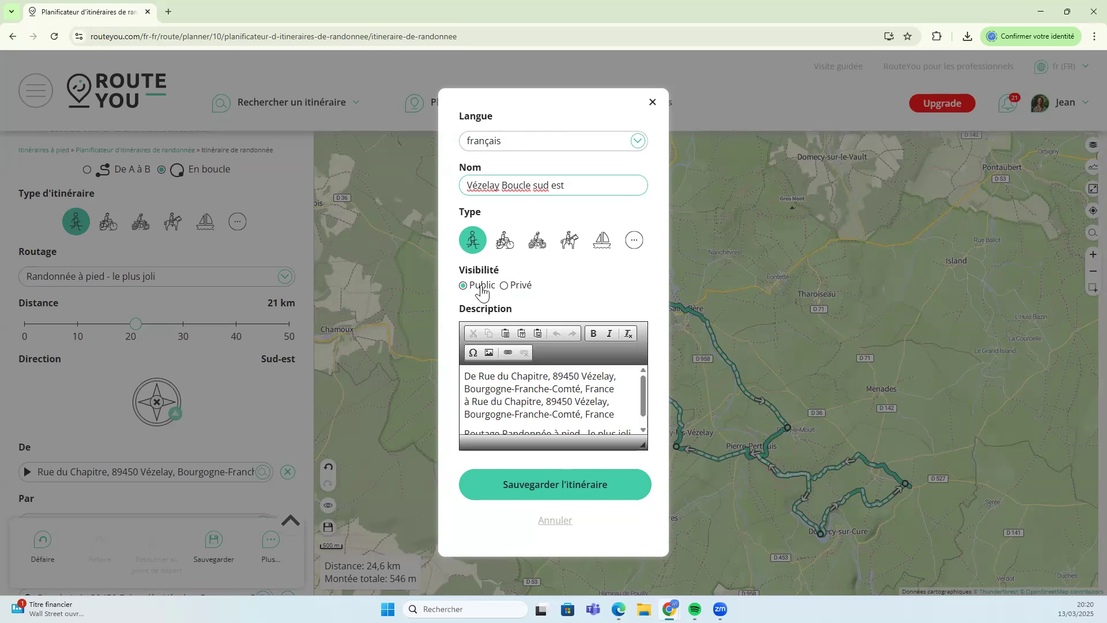
left_click(532, 412)
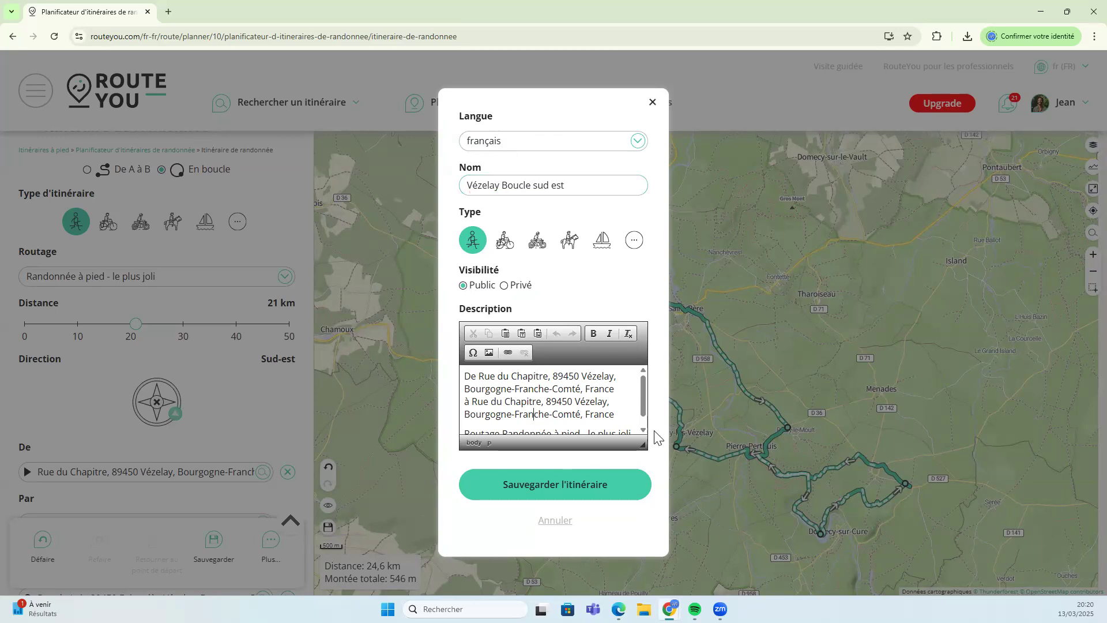
scroll(623, 410, "down", 1)
left_click_drag(614, 403, 436, 356)
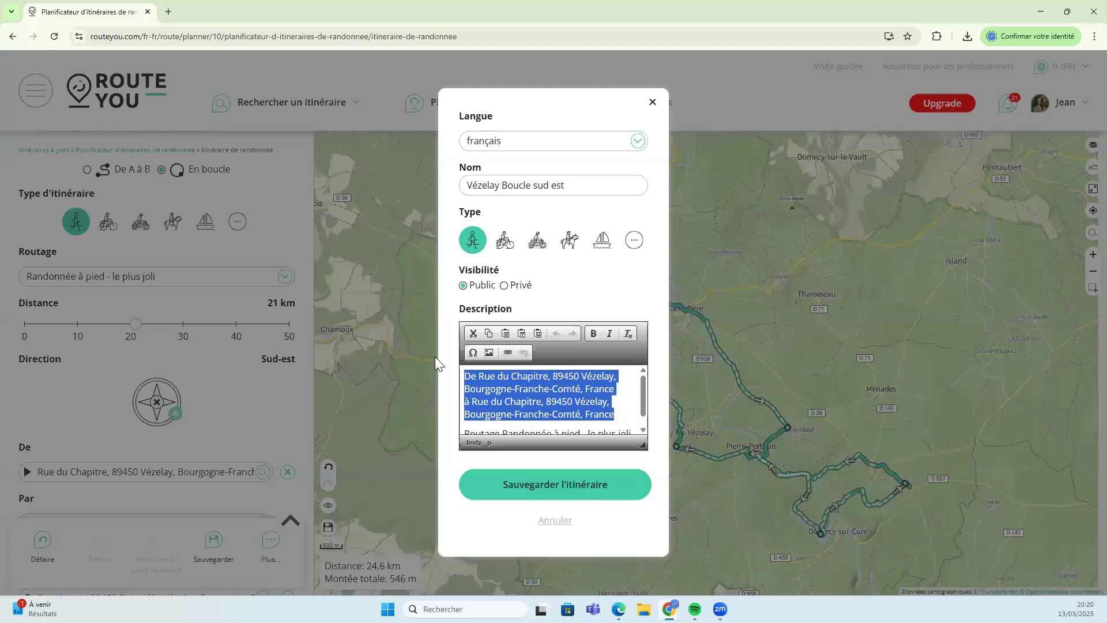
key("BackSpace")
type("Jolie balade")
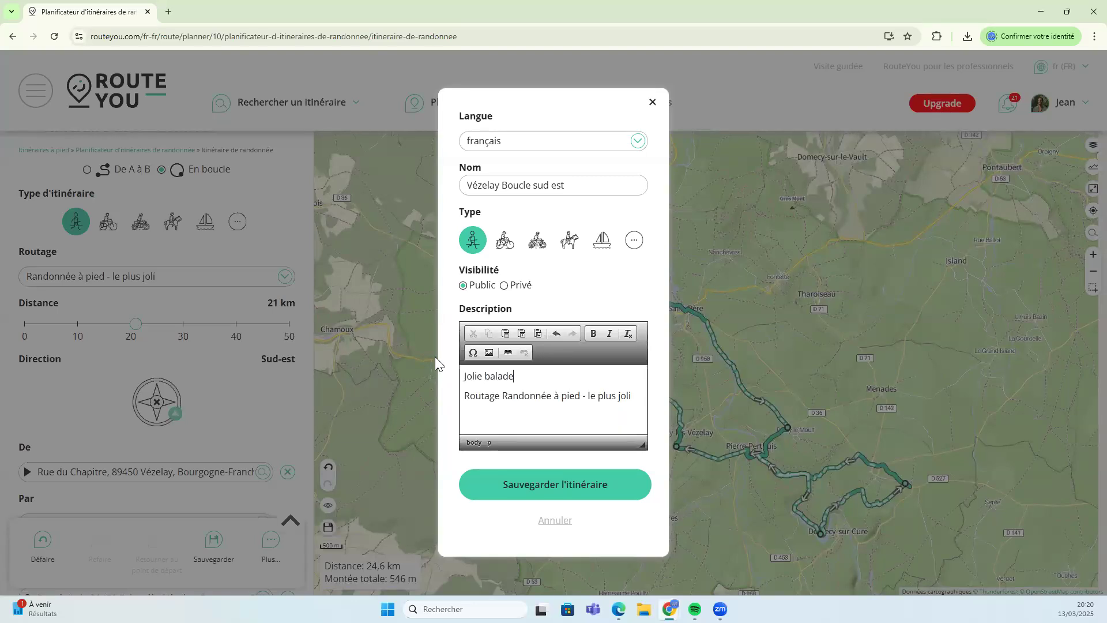
type(" à pied")
key("BackSpace")
key("BackSpace")
key("BackSpace")
type("ied à partir de Vezel")
left_click(567, 484)
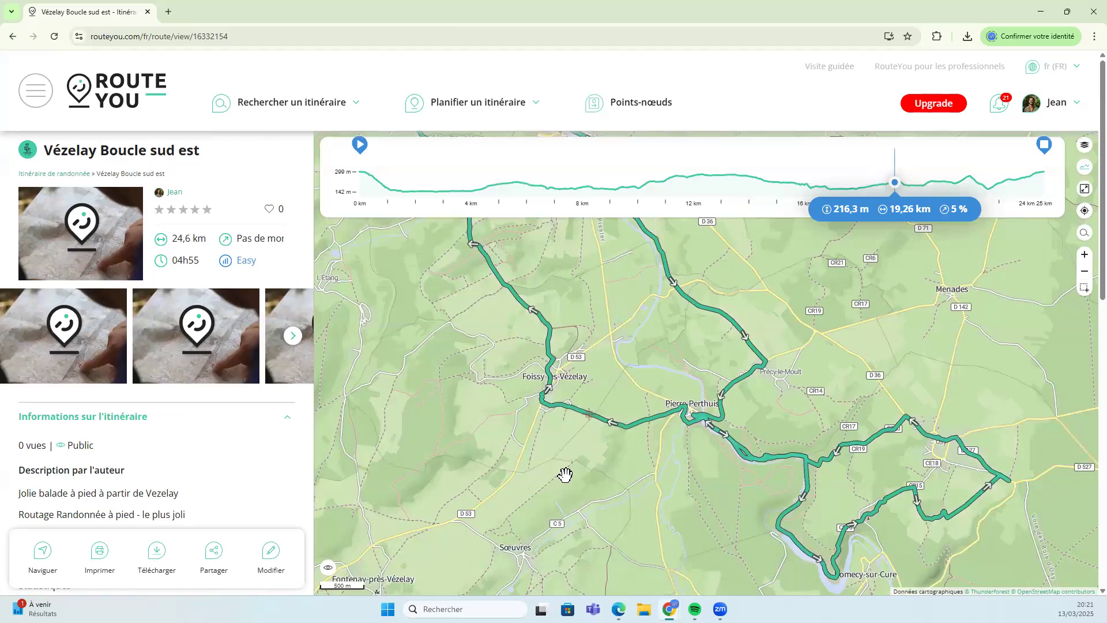
Review the saved route's description, statistics and start and end point on its page
scroll(532, 430, "down", 1)
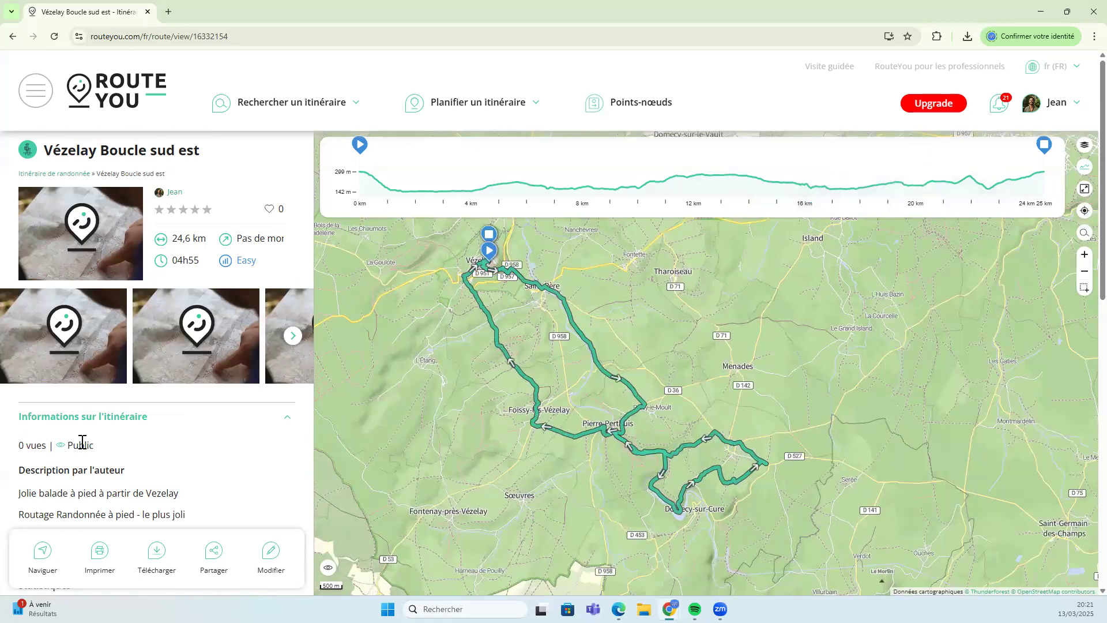
scroll(91, 471, "down", 1)
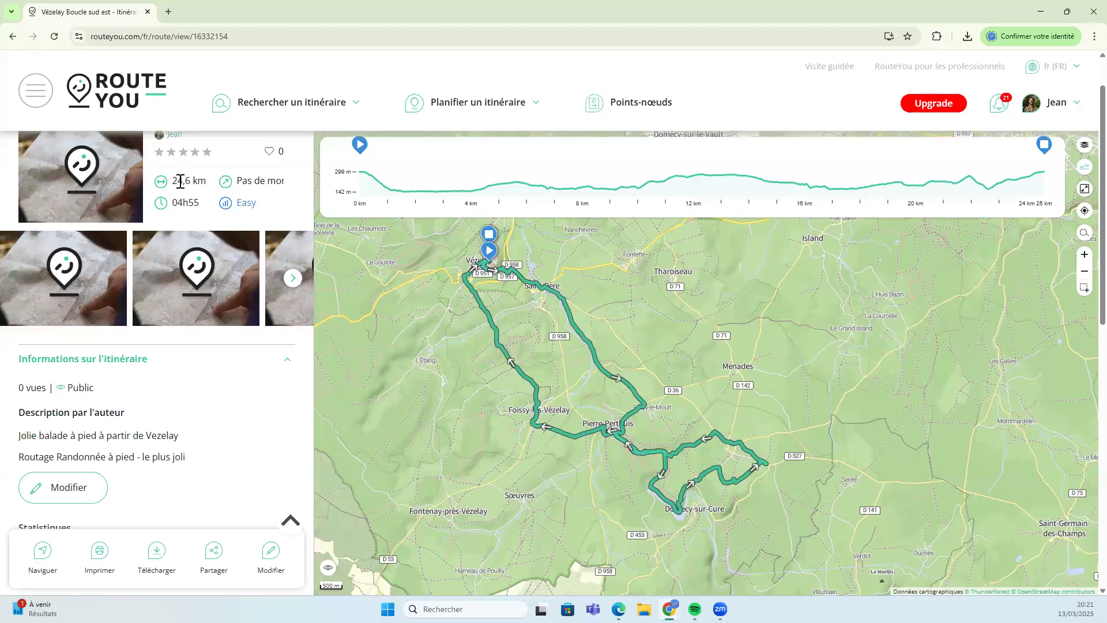
scroll(213, 396, "down", 4)
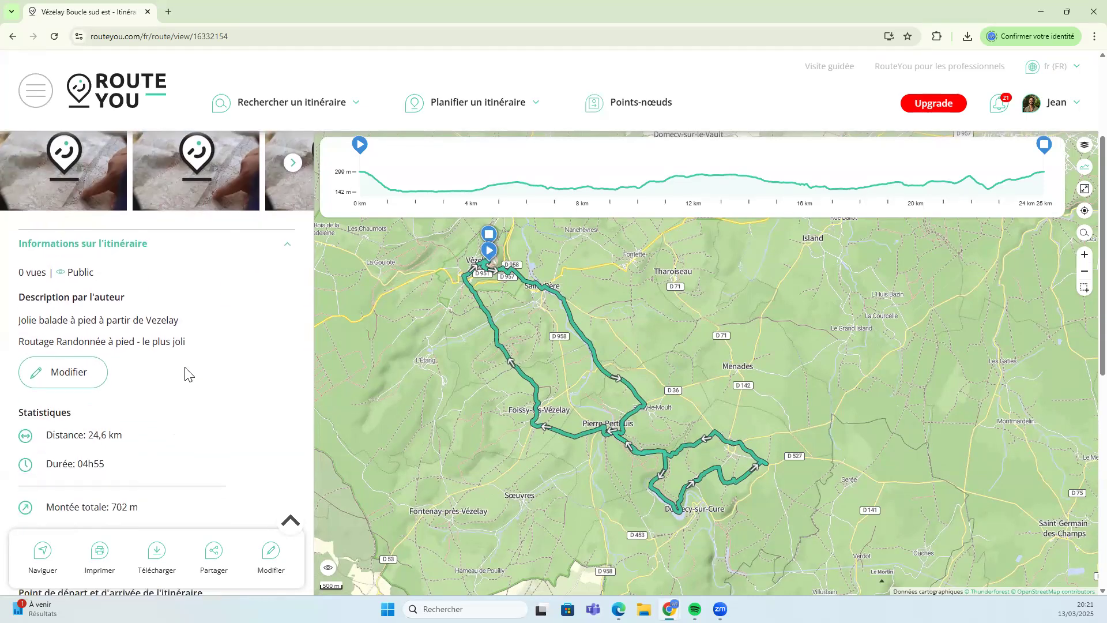
scroll(134, 347, "down", 3)
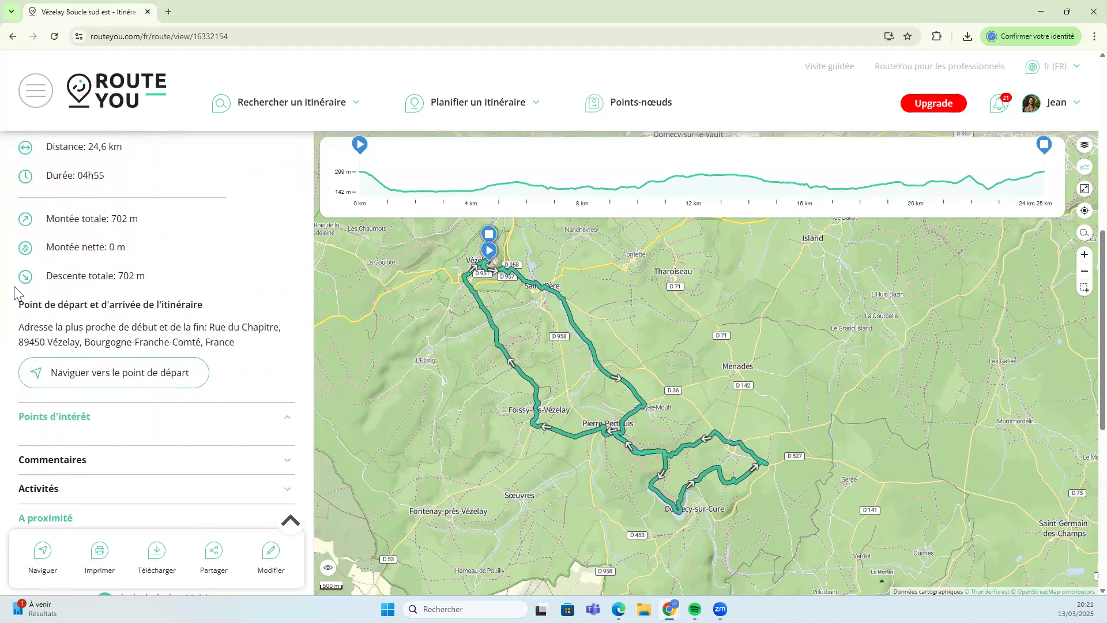
scroll(106, 362, "down", 1)
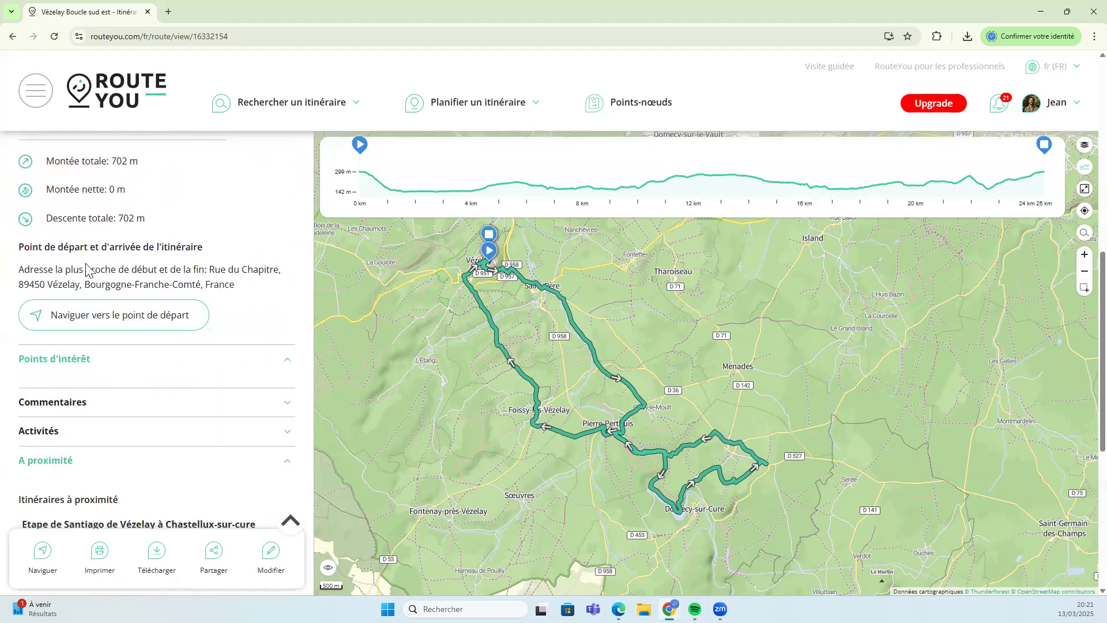
Reload the saved route's page and inspect the points of interest along the loop on the map
left_click(55, 37)
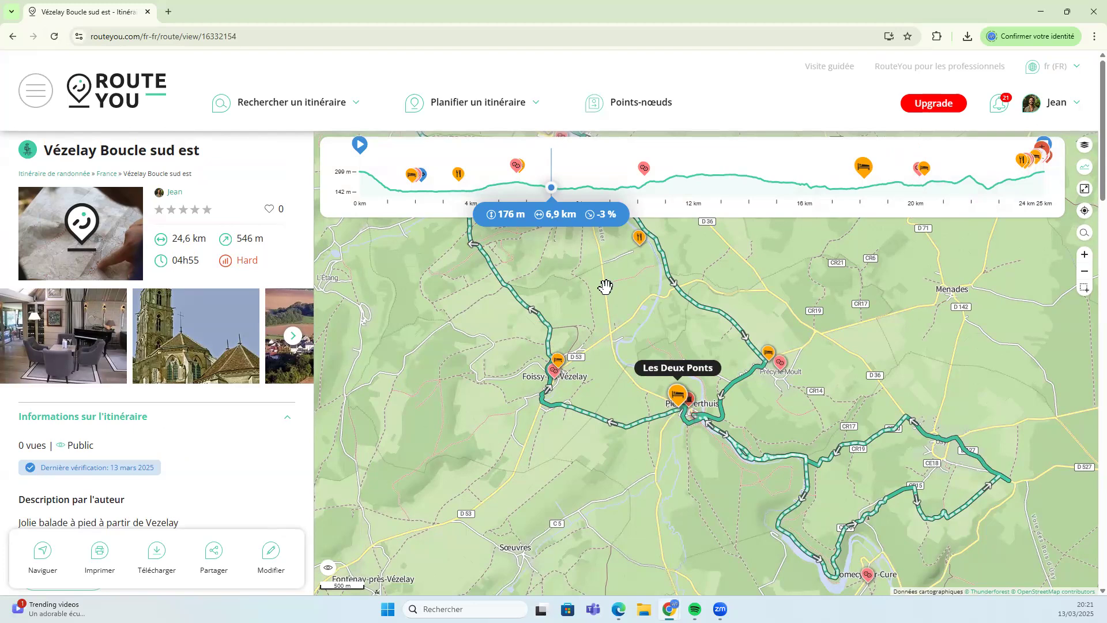
scroll(605, 286, "down", 3)
left_click_drag(581, 265, 606, 340)
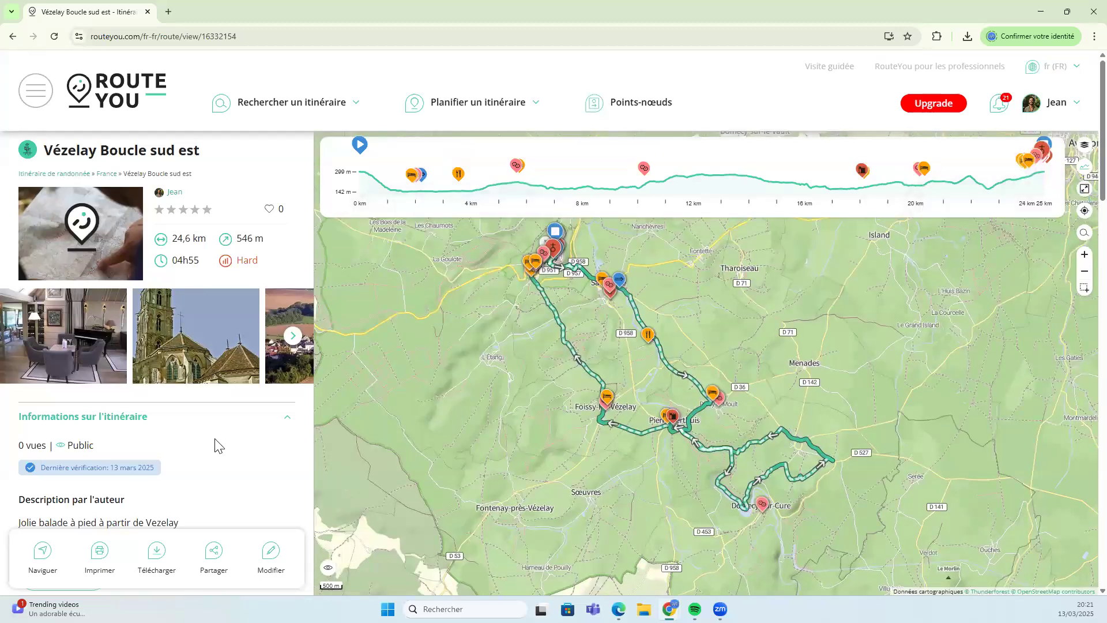
Review the route's description, regions, statistics, road surfaces, landscape ratings and characteristics
scroll(152, 372, "down", 3)
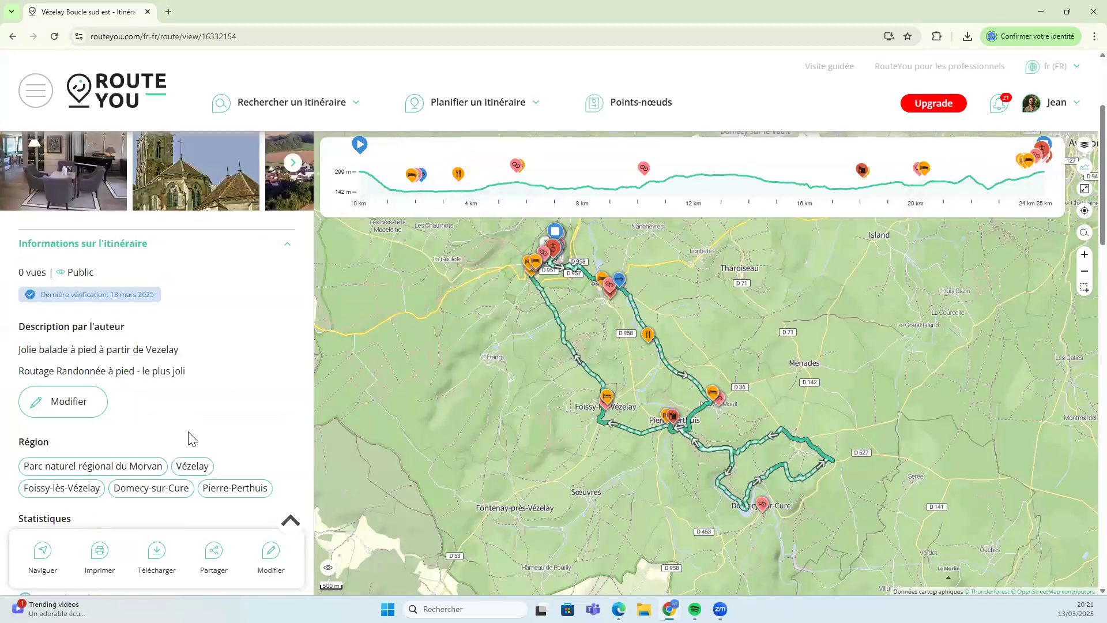
scroll(192, 353, "down", 2)
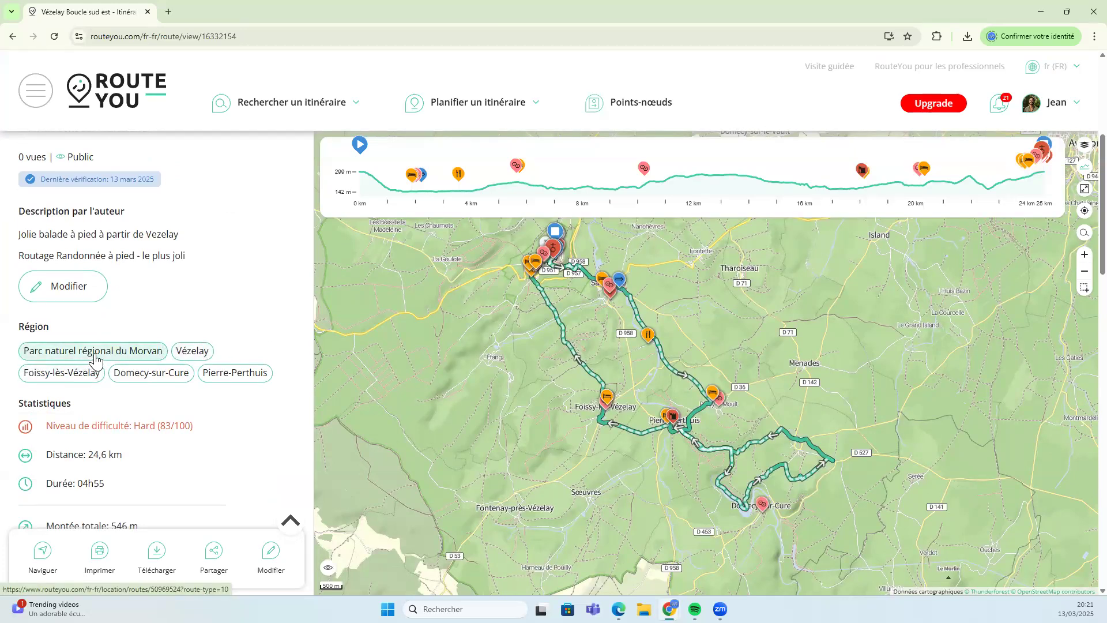
scroll(126, 369, "down", 3)
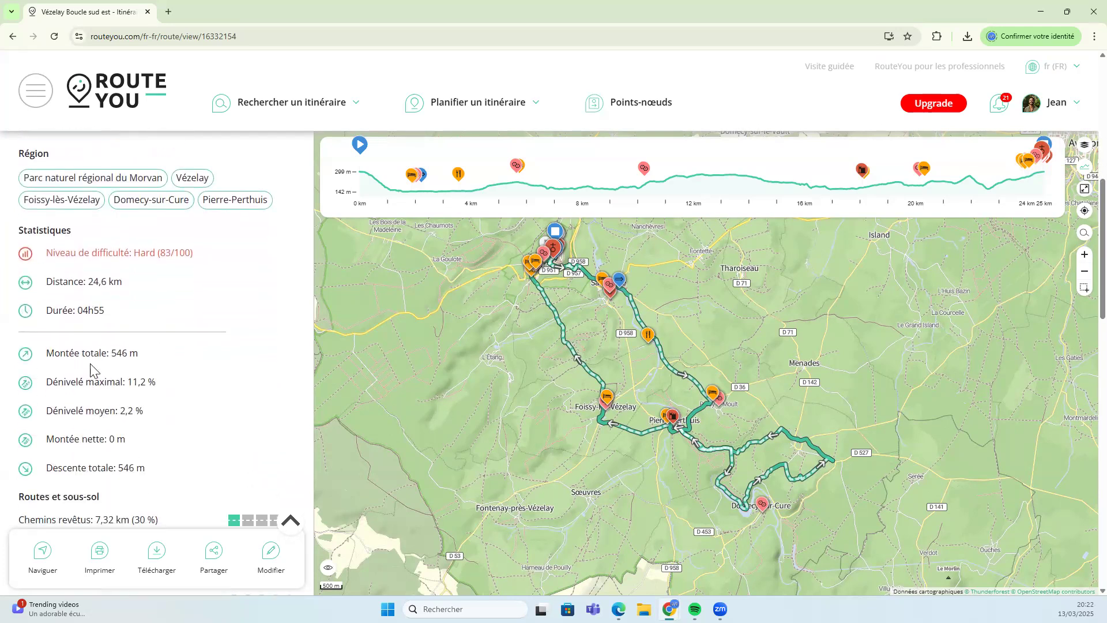
scroll(104, 432, "down", 2)
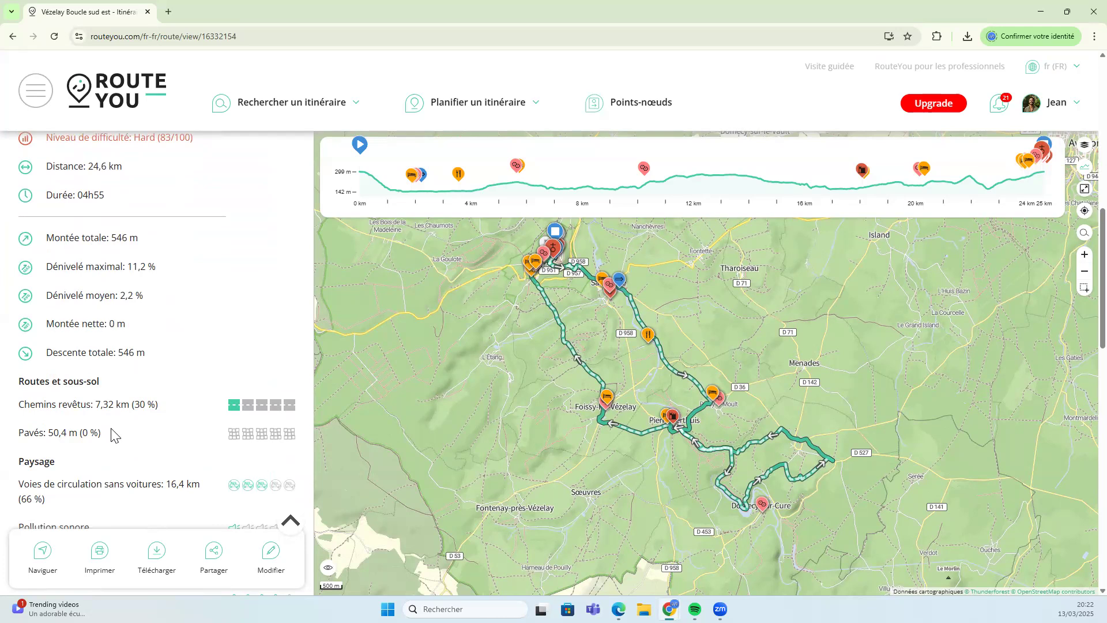
scroll(111, 433, "down", 3)
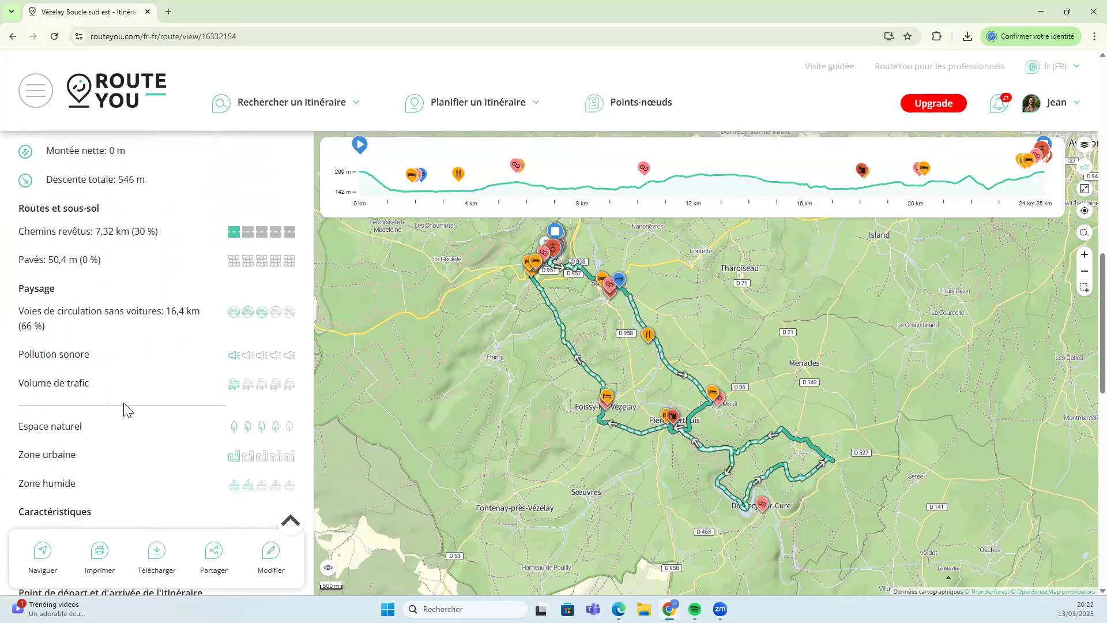
scroll(118, 406, "down", 3)
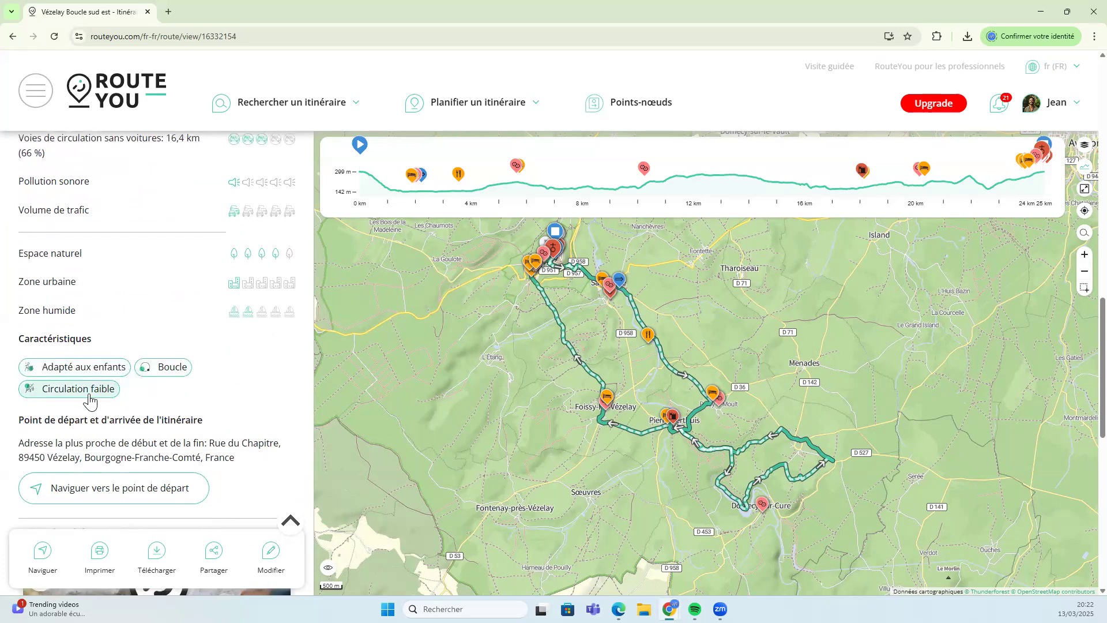
Review the route's start and end point, points of interest and nearby routes
scroll(90, 400, "down", 3)
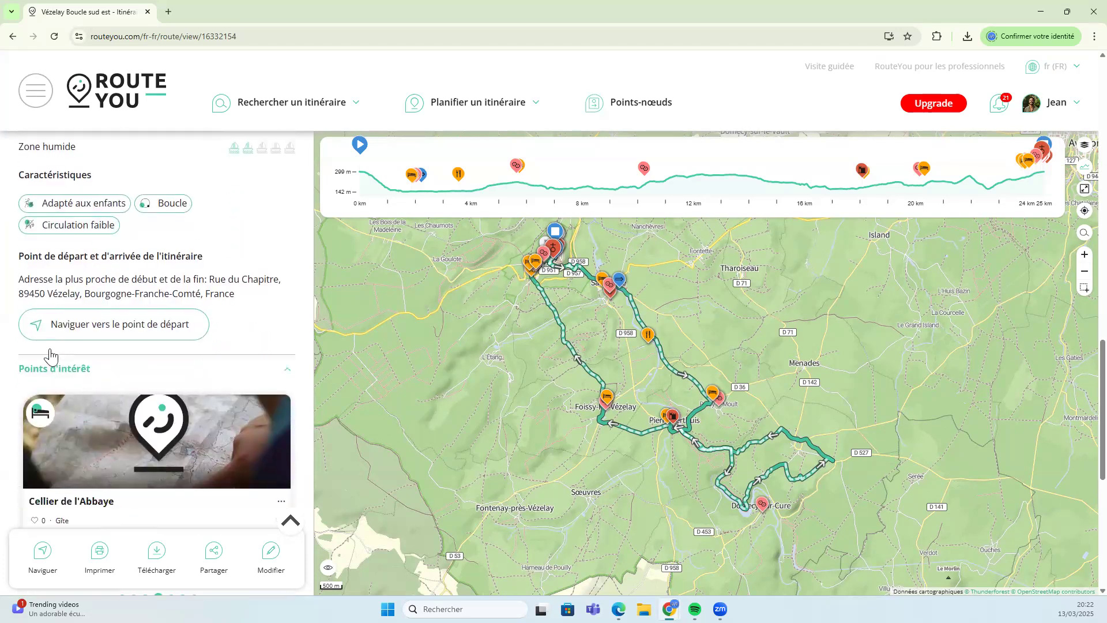
scroll(51, 356, "down", 1)
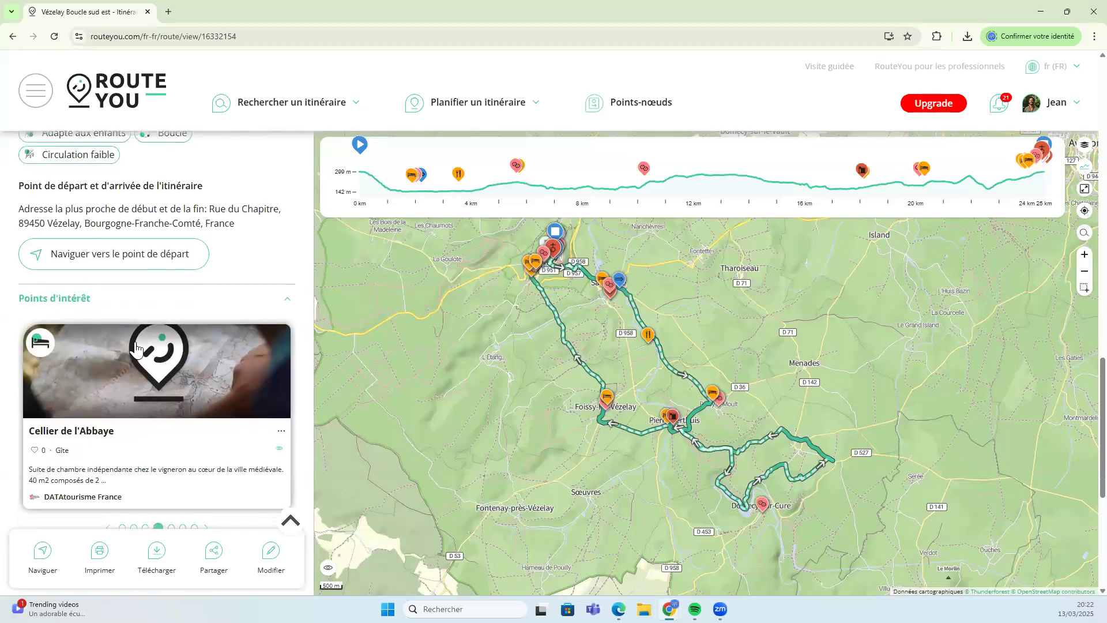
scroll(136, 349, "down", 3)
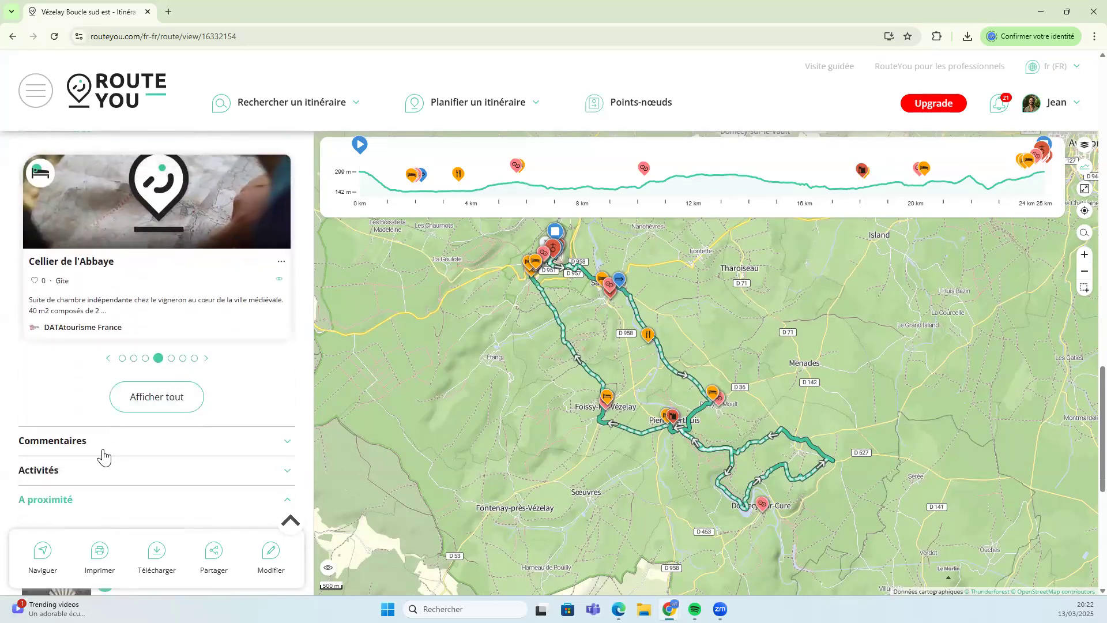
scroll(103, 457, "down", 1)
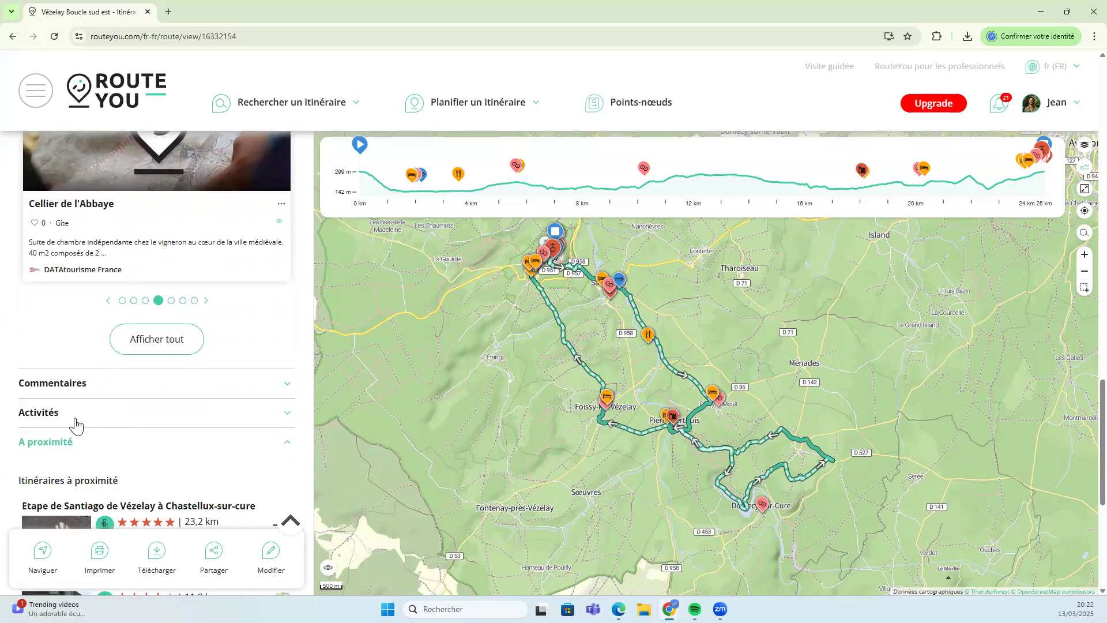
scroll(121, 452, "down", 4)
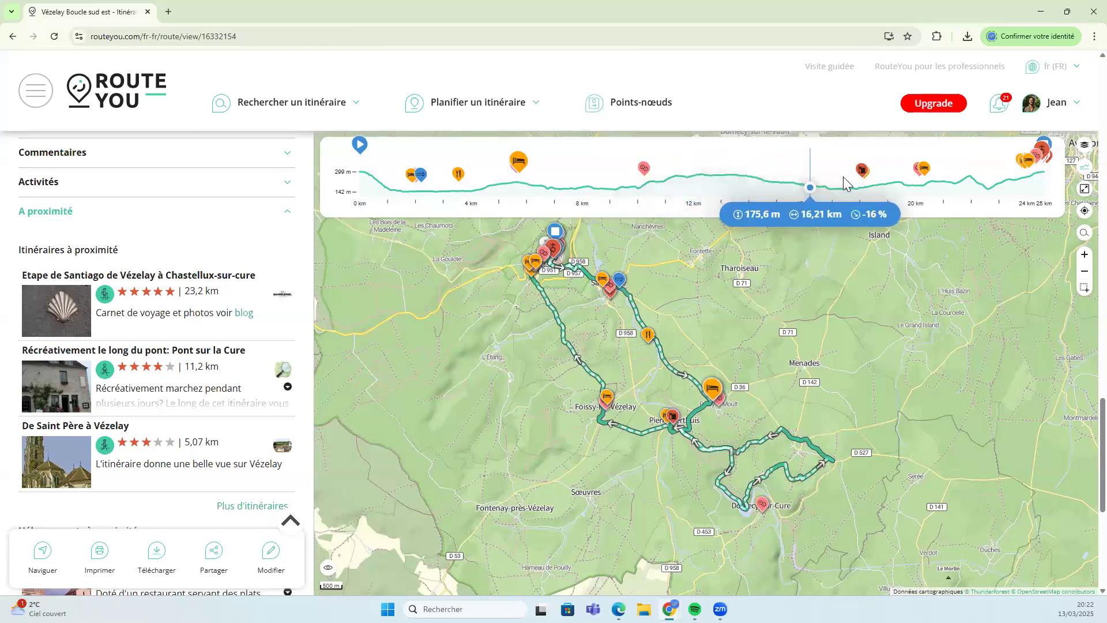
Hide and redisplay the elevation profile over the map
left_click(1086, 171)
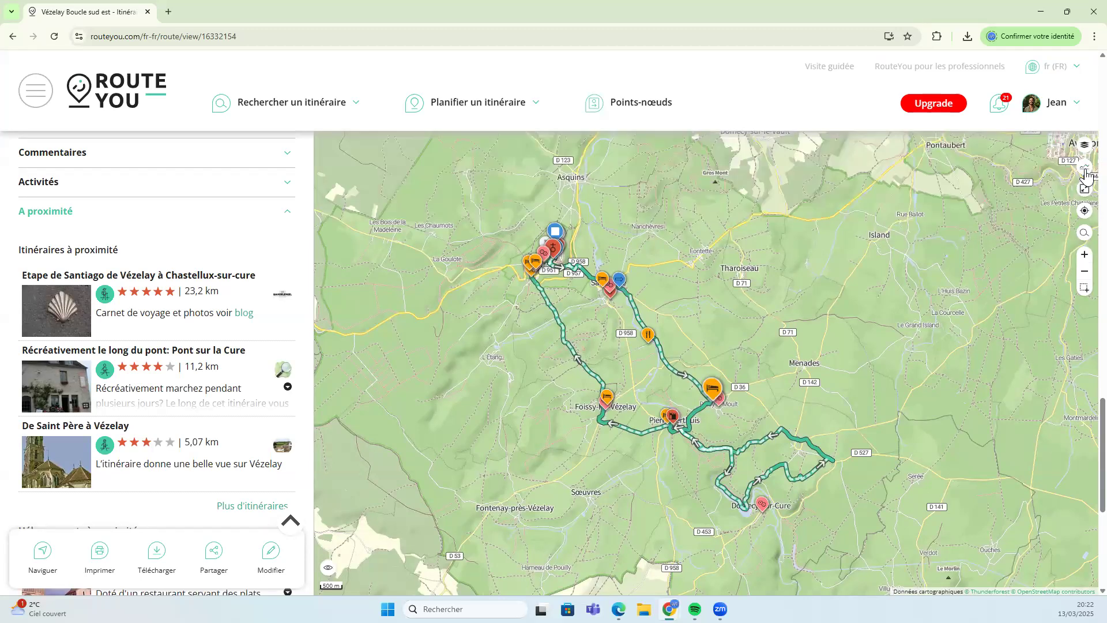
left_click(1086, 172)
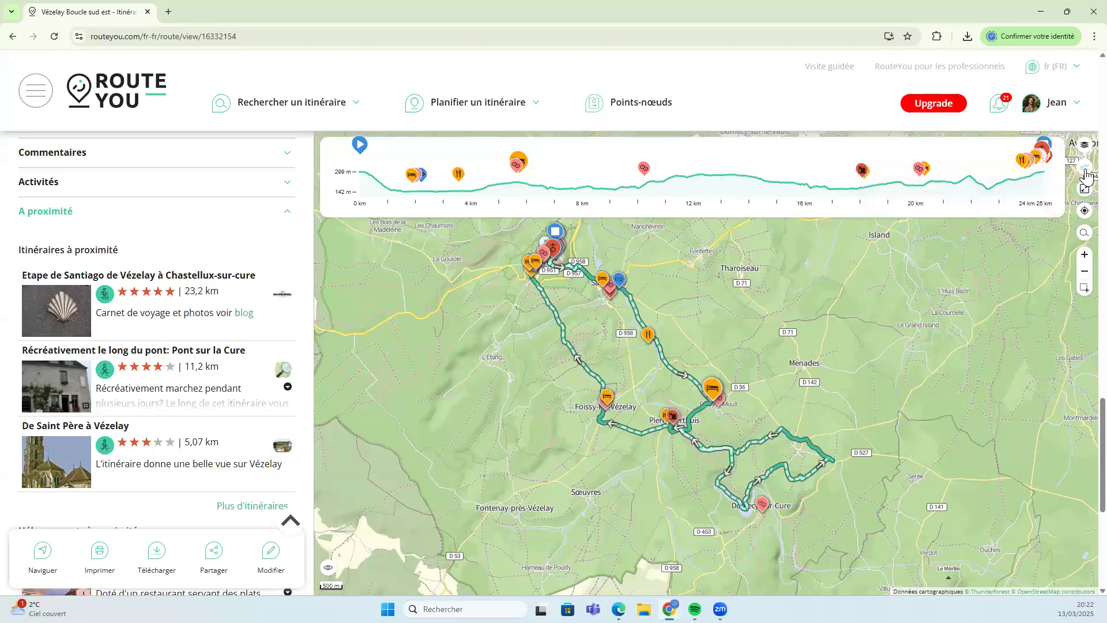
left_click(1086, 172)
left_click(1087, 172)
Open the list of own routes and preview Chemin des jacinthes on the map
left_click(1062, 107)
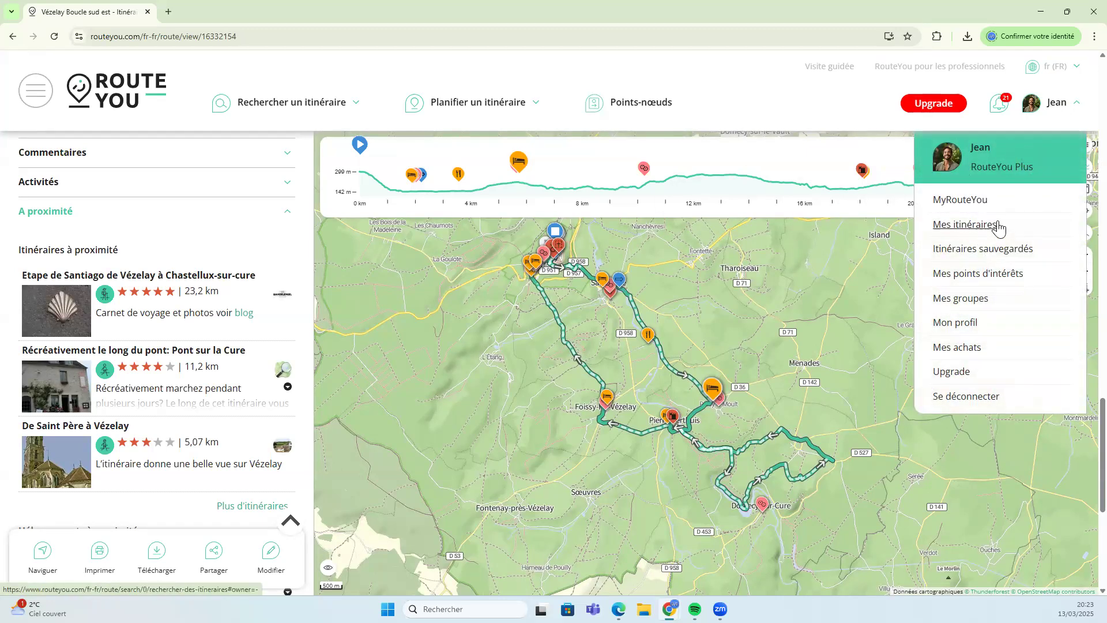
left_click(955, 227)
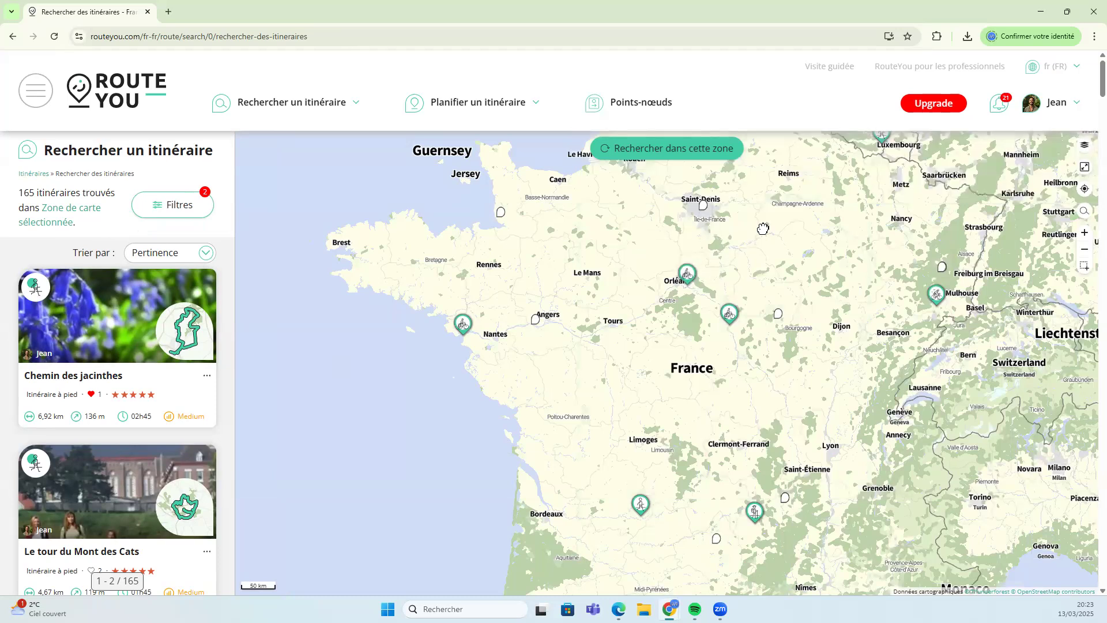
left_click_drag(654, 275, 536, 334)
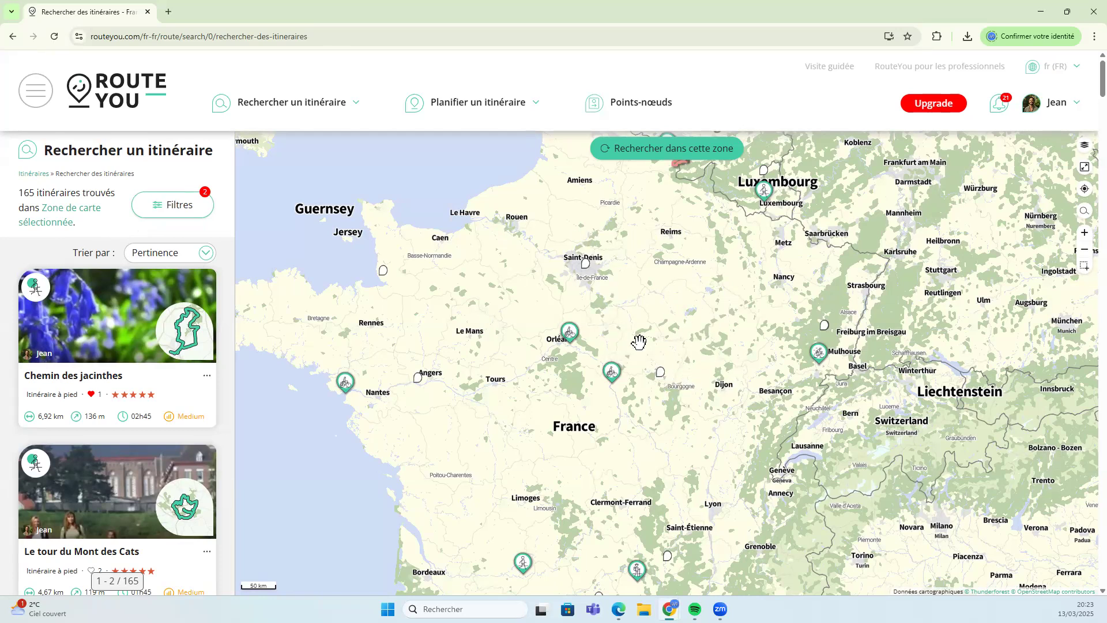
left_click_drag(676, 260, 678, 285)
left_click(111, 341)
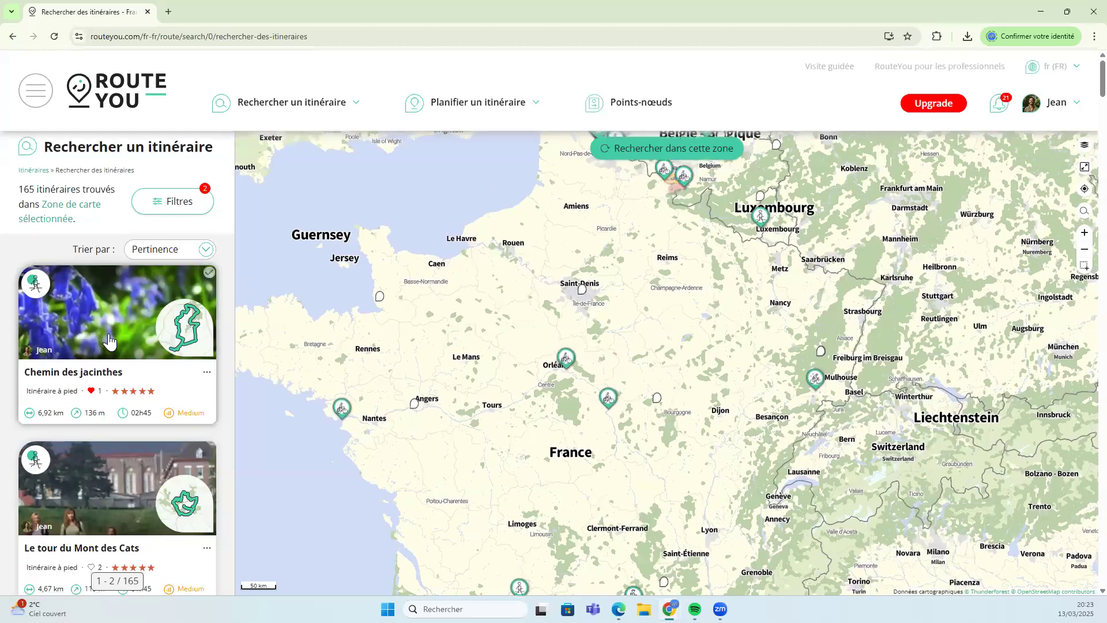
scroll(118, 358, "down", 2)
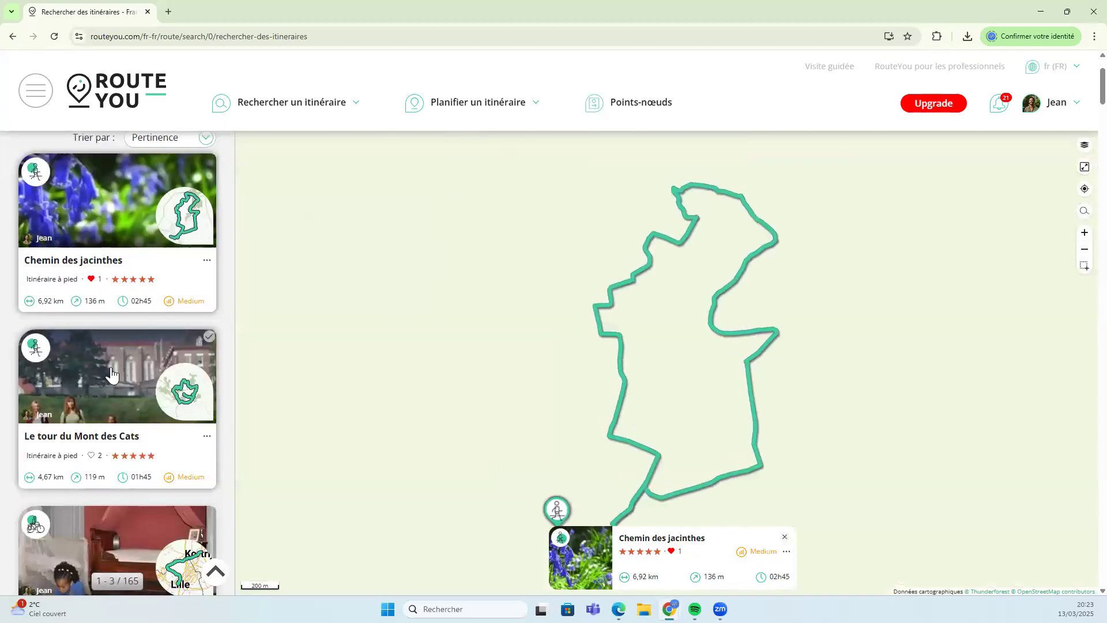
scroll(98, 305, "up", 2)
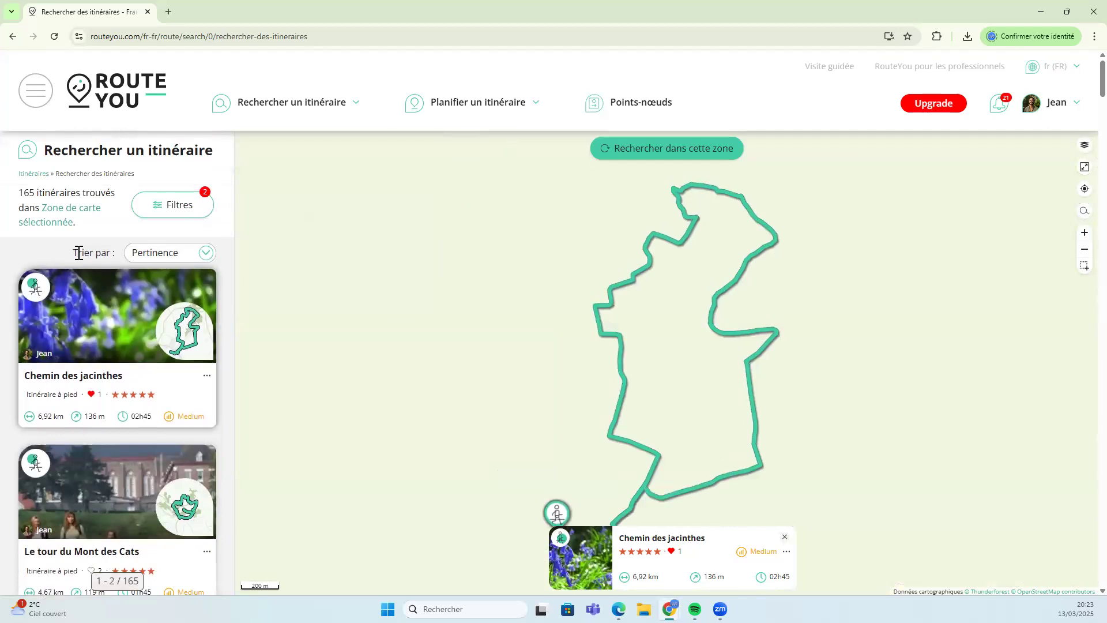
Sort the route list by most recently created or modified and preview Vézelay Boucle sud est on the map
left_click(157, 253)
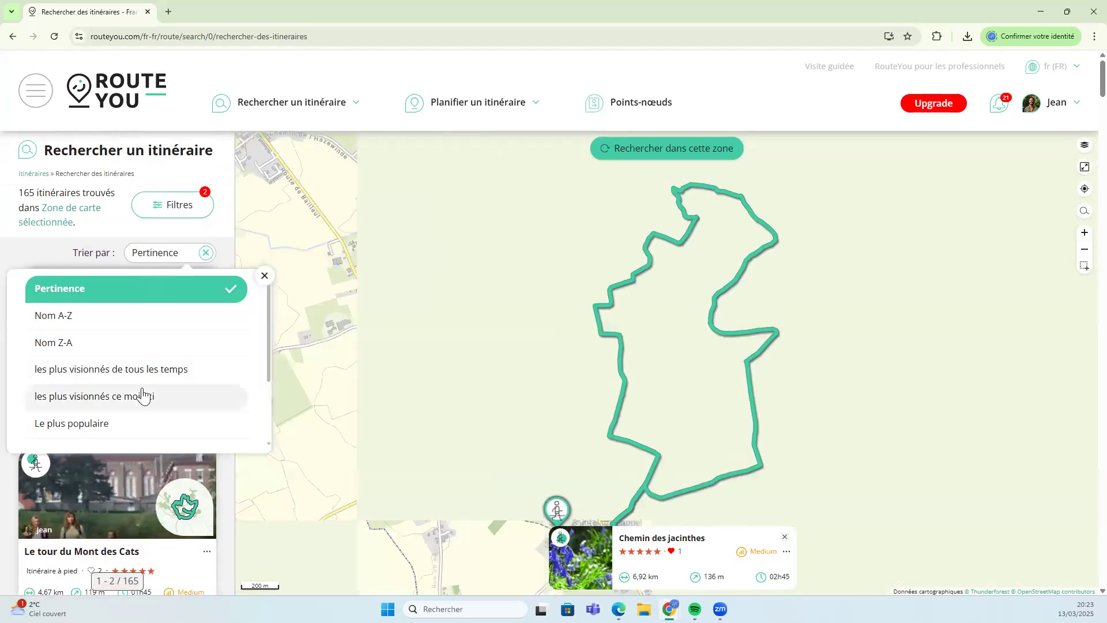
scroll(140, 389, "down", 1)
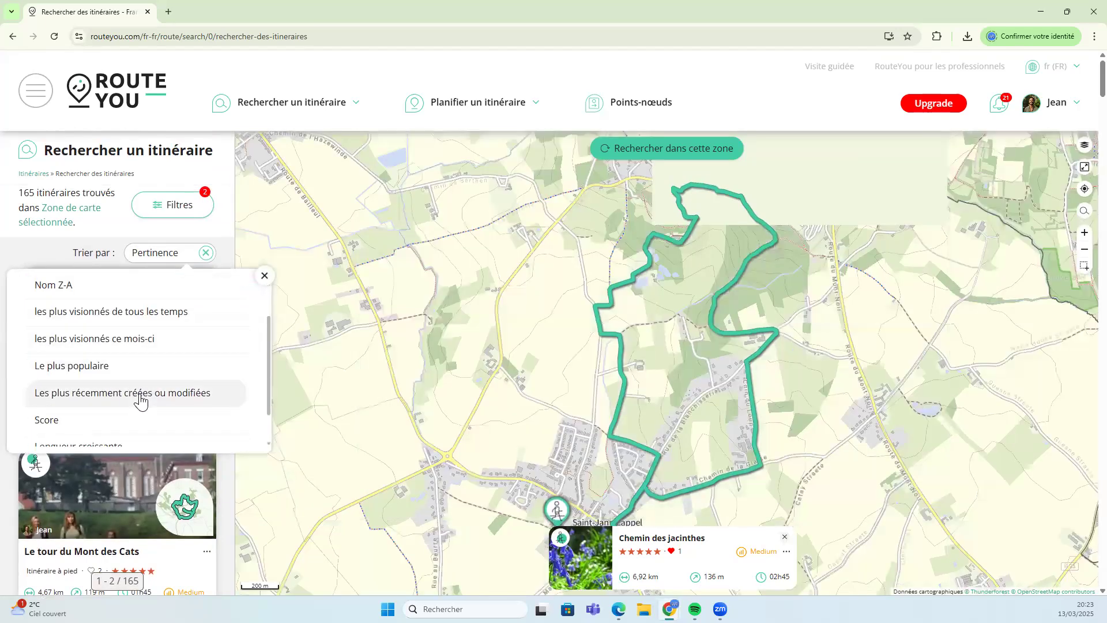
left_click(140, 398)
mouse_move(52, 356)
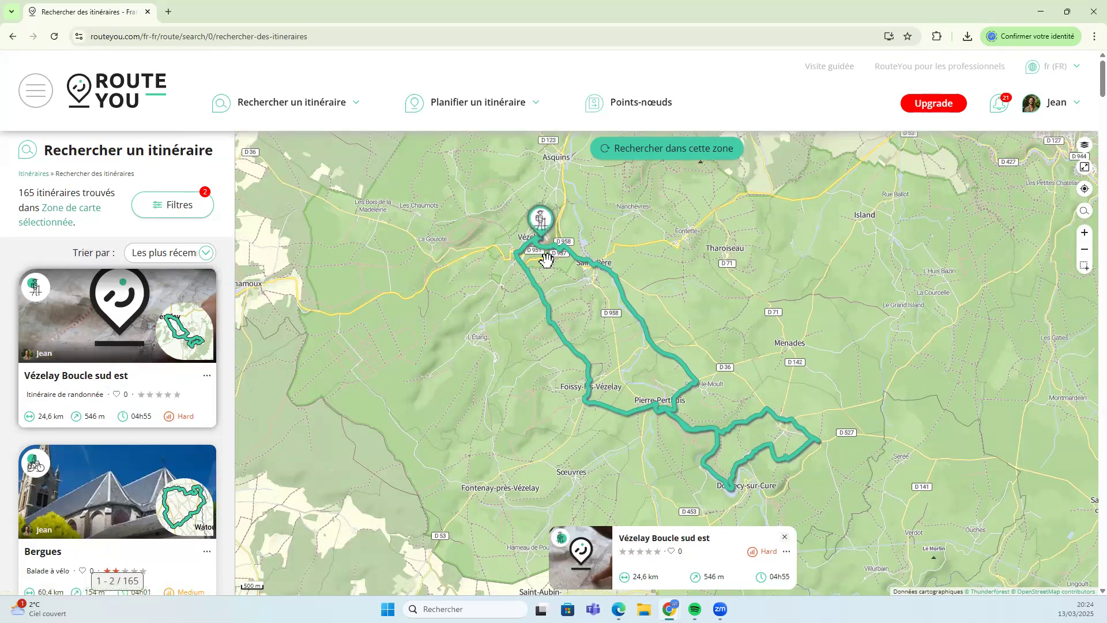
Return to the home page and start a new route plan from A to B with the type Itinéraire à vélo
left_click(1058, 104)
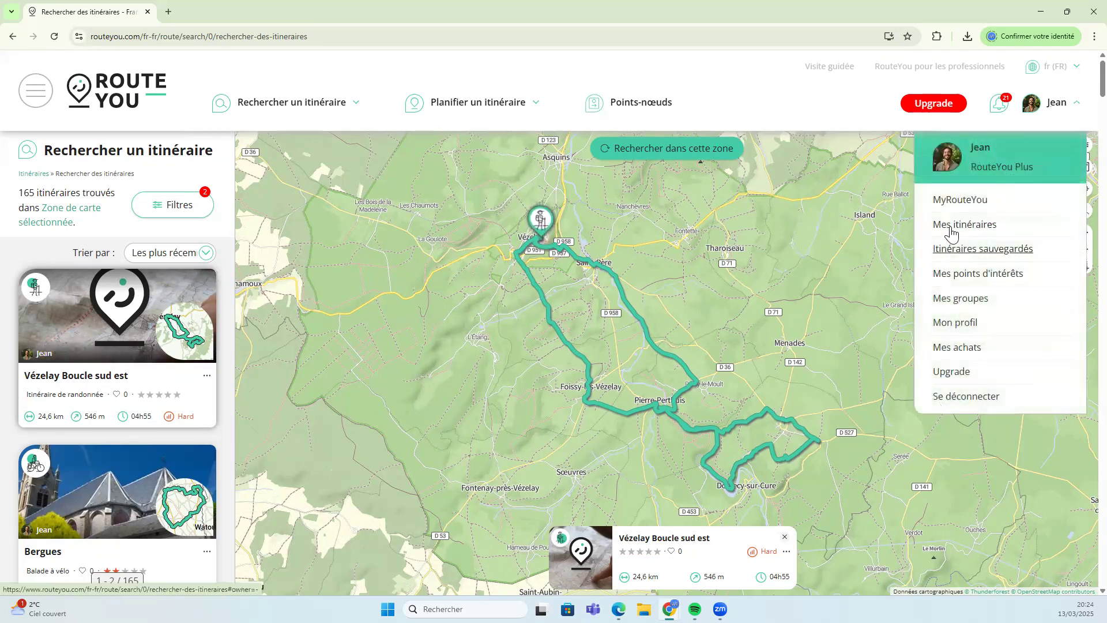
left_click(115, 90)
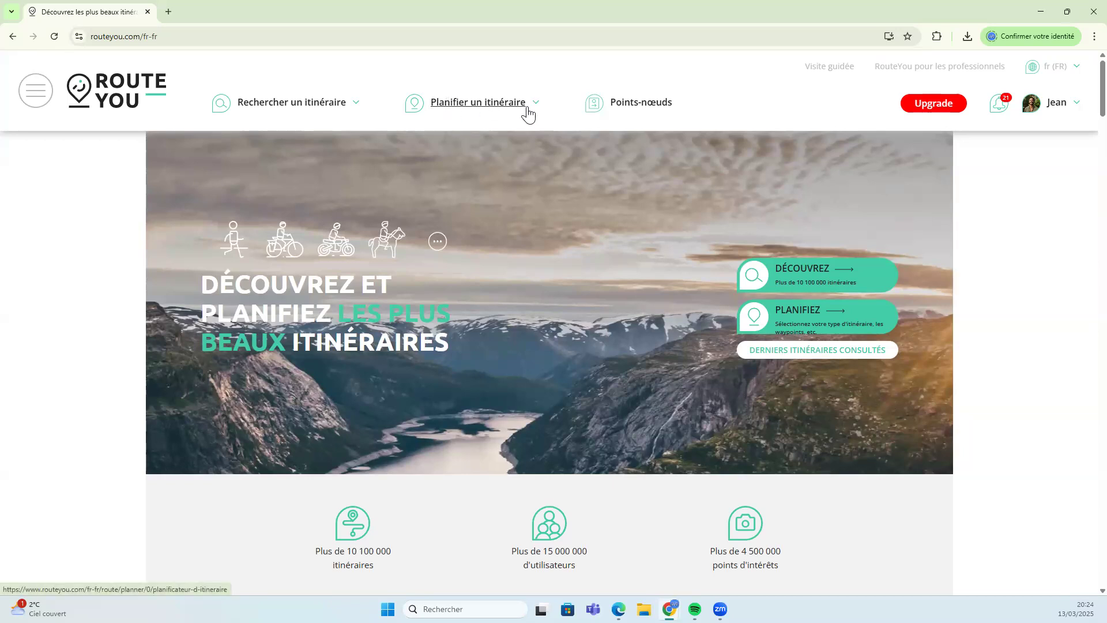
left_click(811, 316)
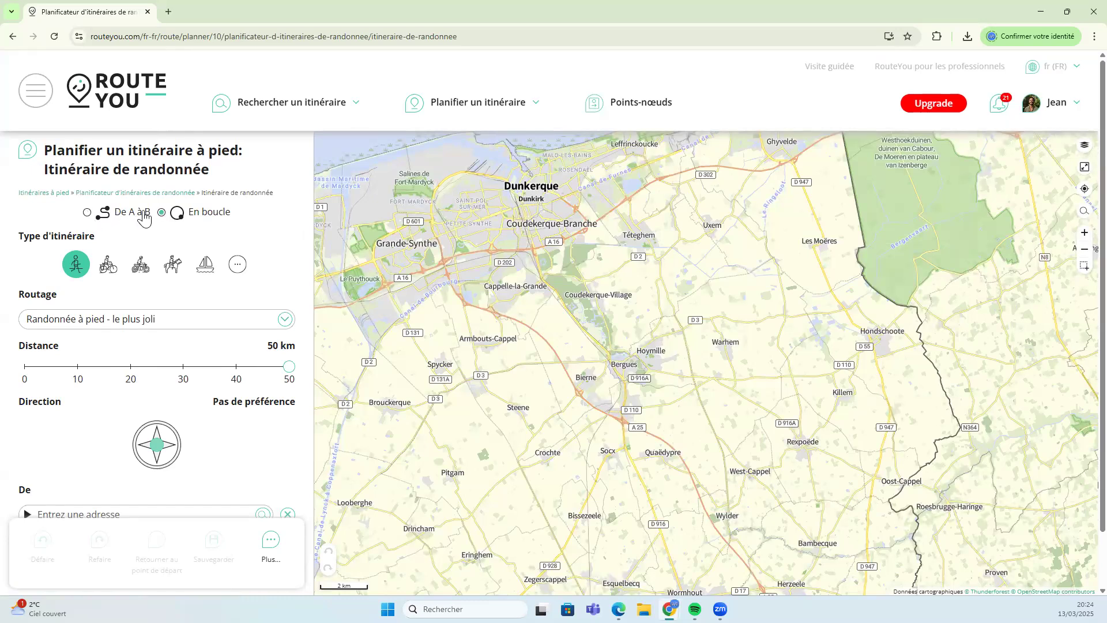
left_click(87, 213)
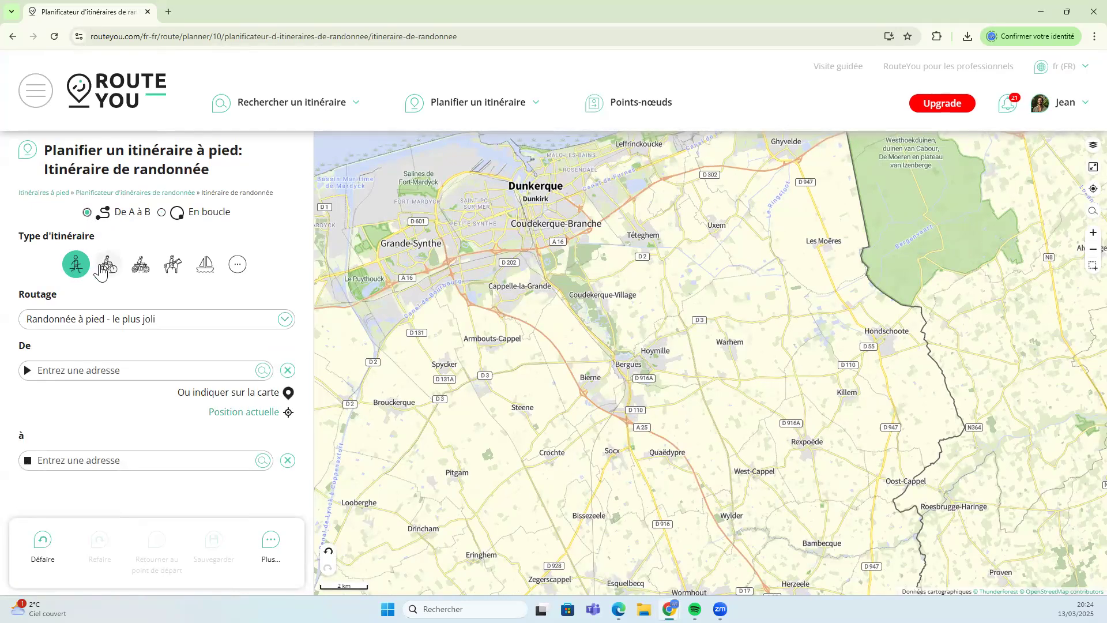
left_click(101, 269)
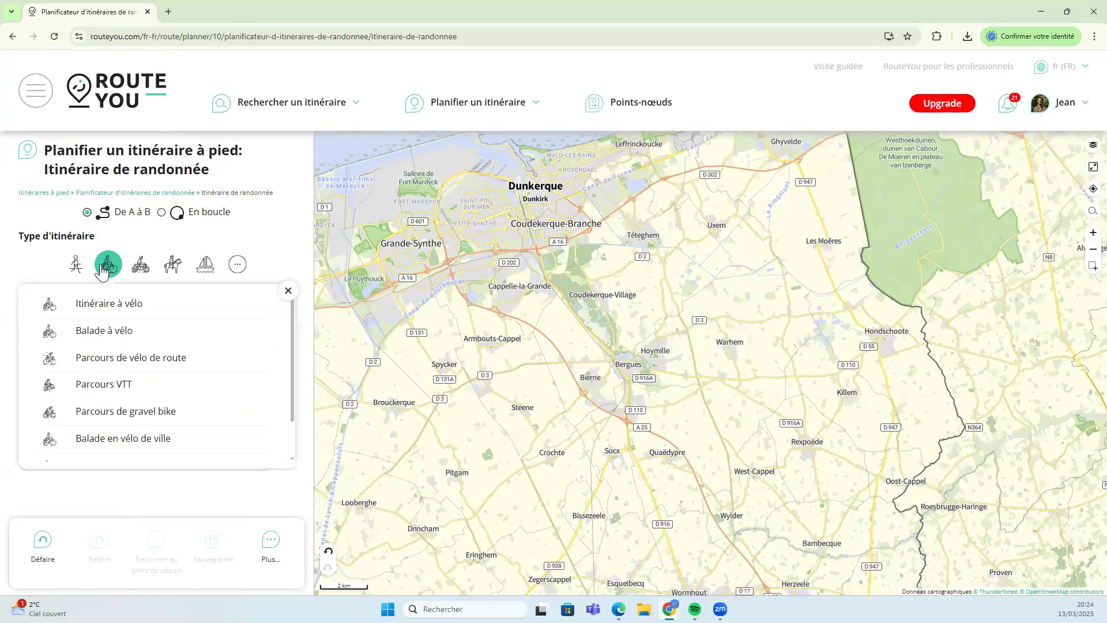
left_click(111, 309)
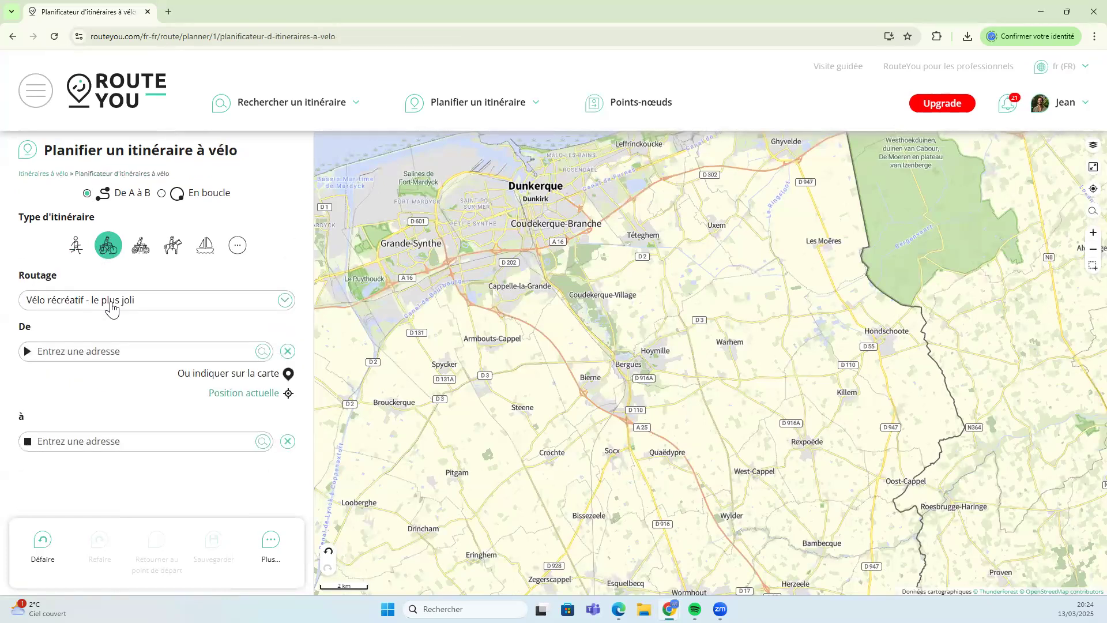
Find Amsterdam, Pays-Bas (Gemeente) on the planner map and show the wider region around it
left_click(1088, 213)
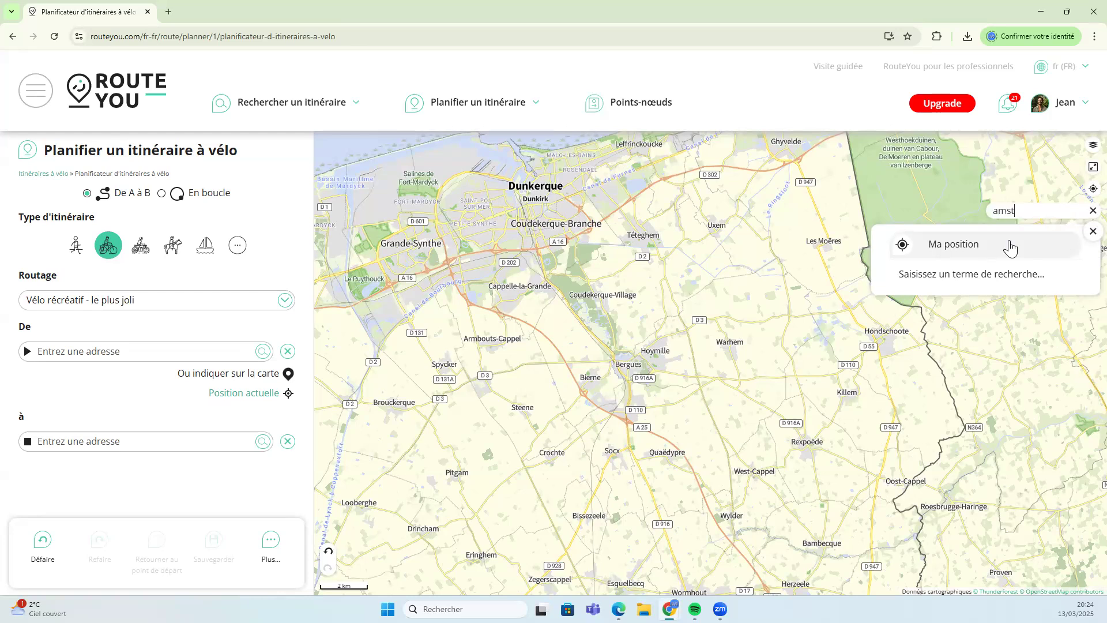
type("amsterdam")
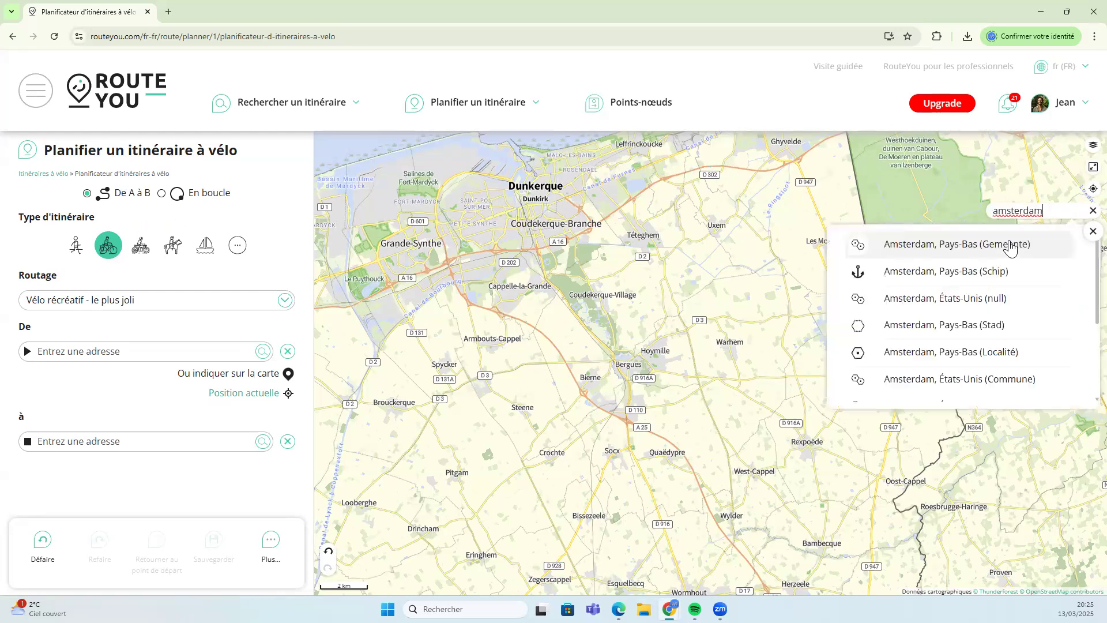
left_click(1010, 242)
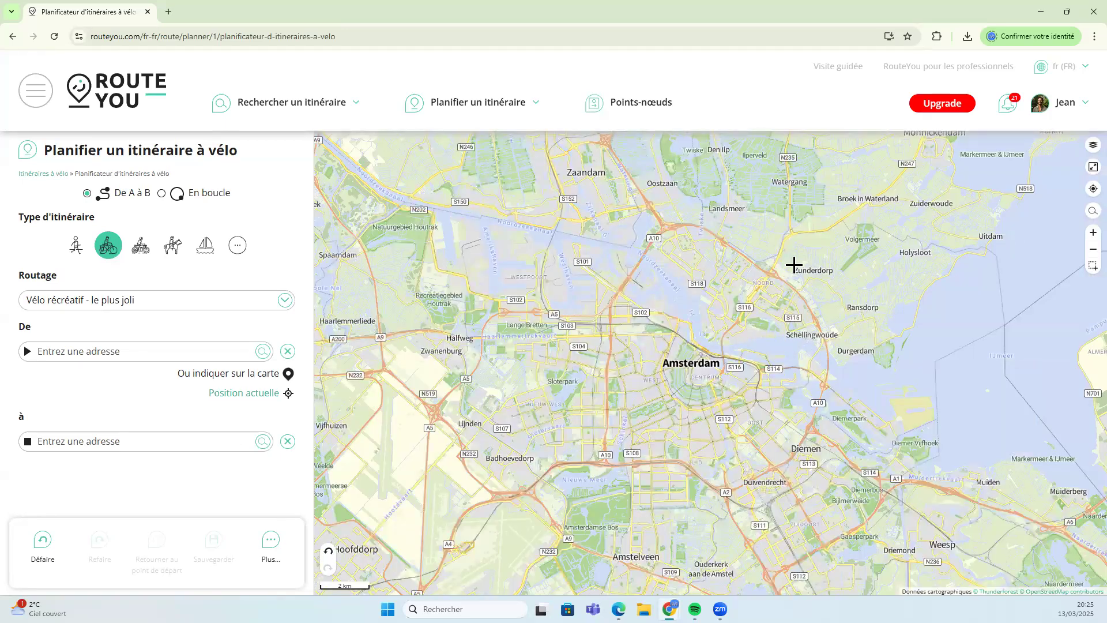
scroll(785, 263, "down", 2)
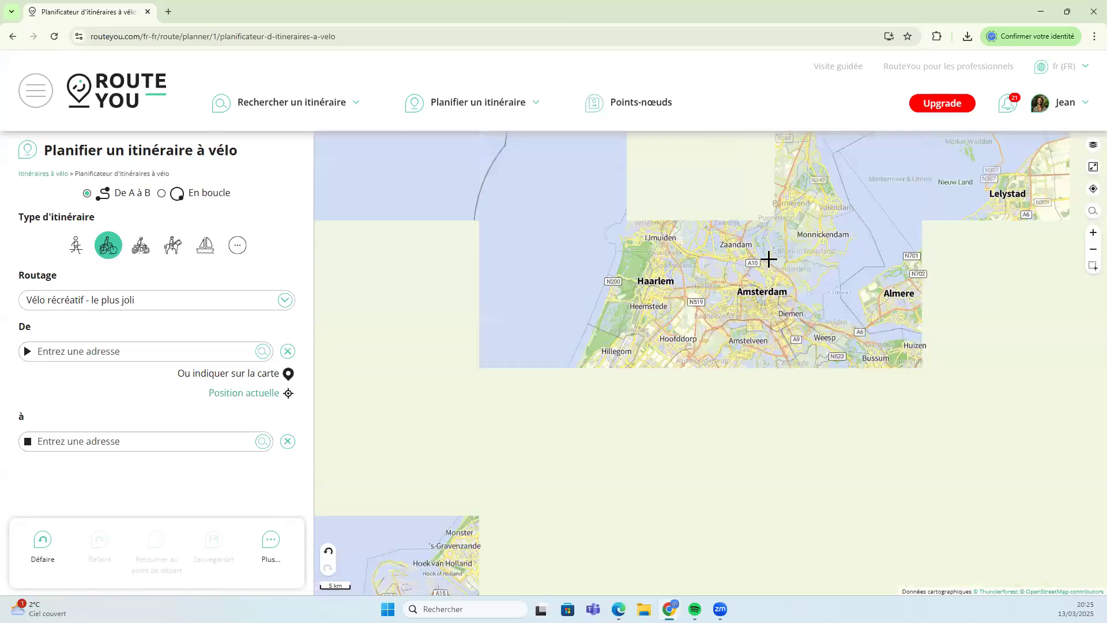
scroll(767, 257, "down", 1)
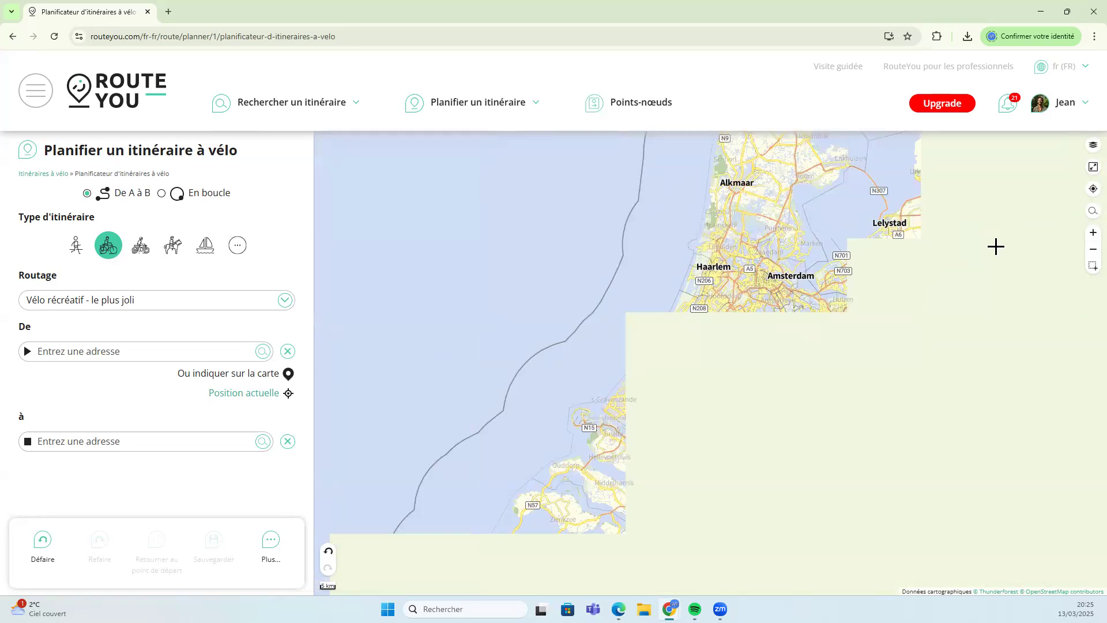
Search the map for "gare d'amsterdam" and go to Gare d'Amsterdam-Amstel, Pays-Bas (Gare)
left_click(1088, 212)
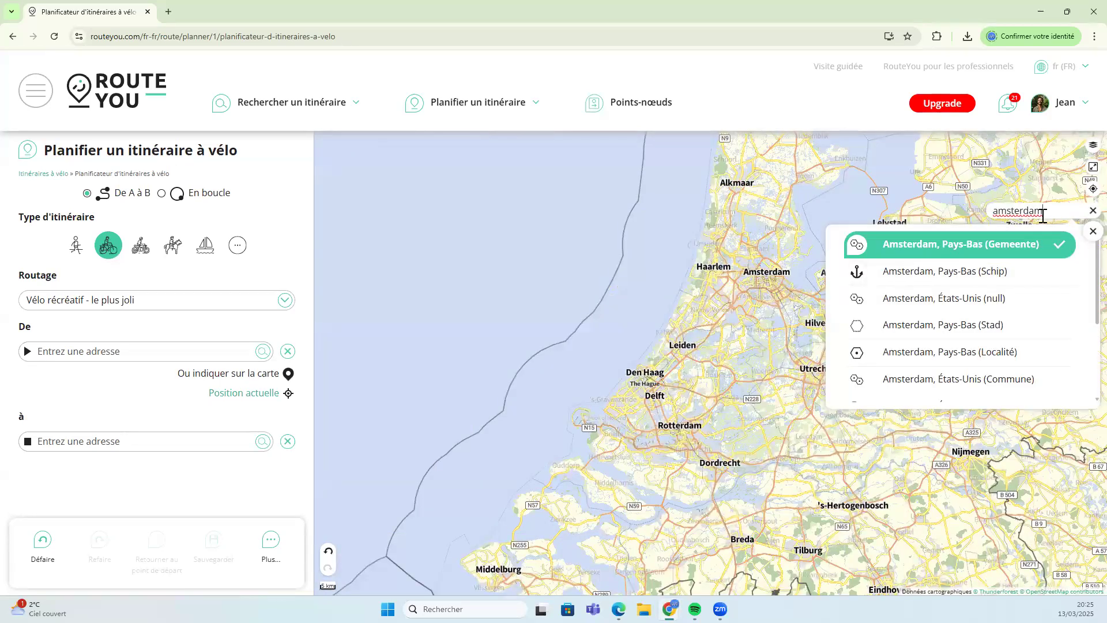
type("gae")
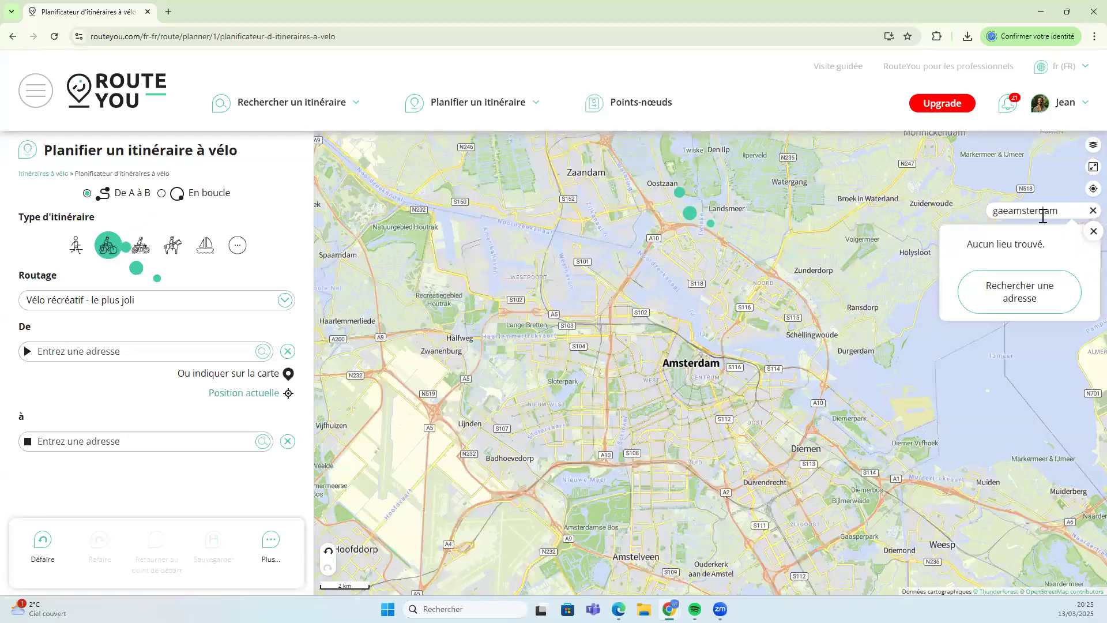
key("BackSpace")
type("re d")
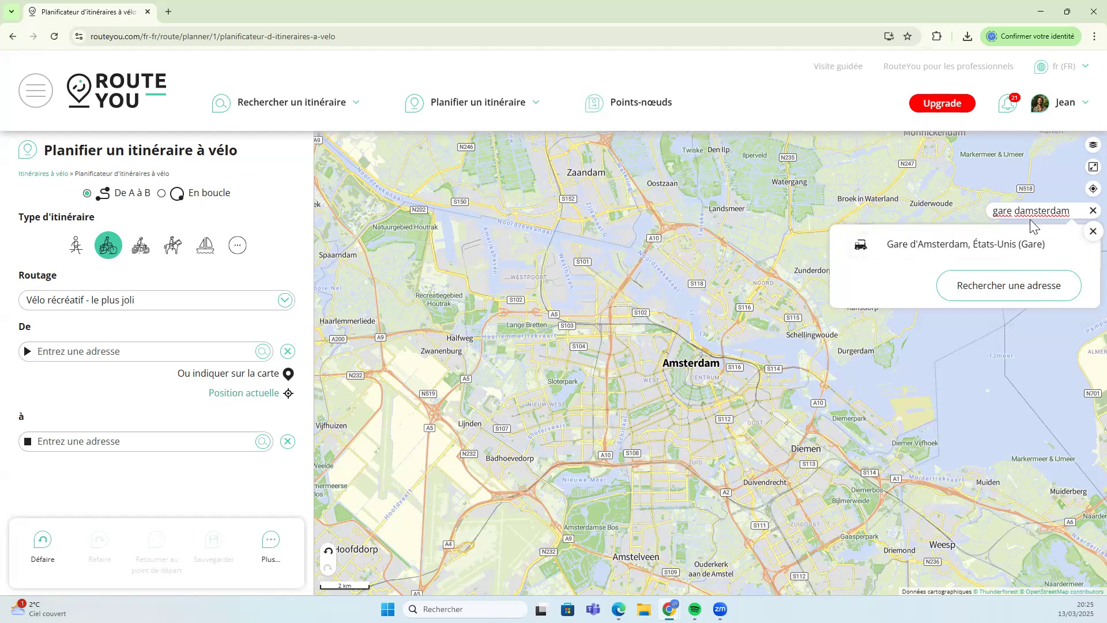
type("'")
key("BackSpace")
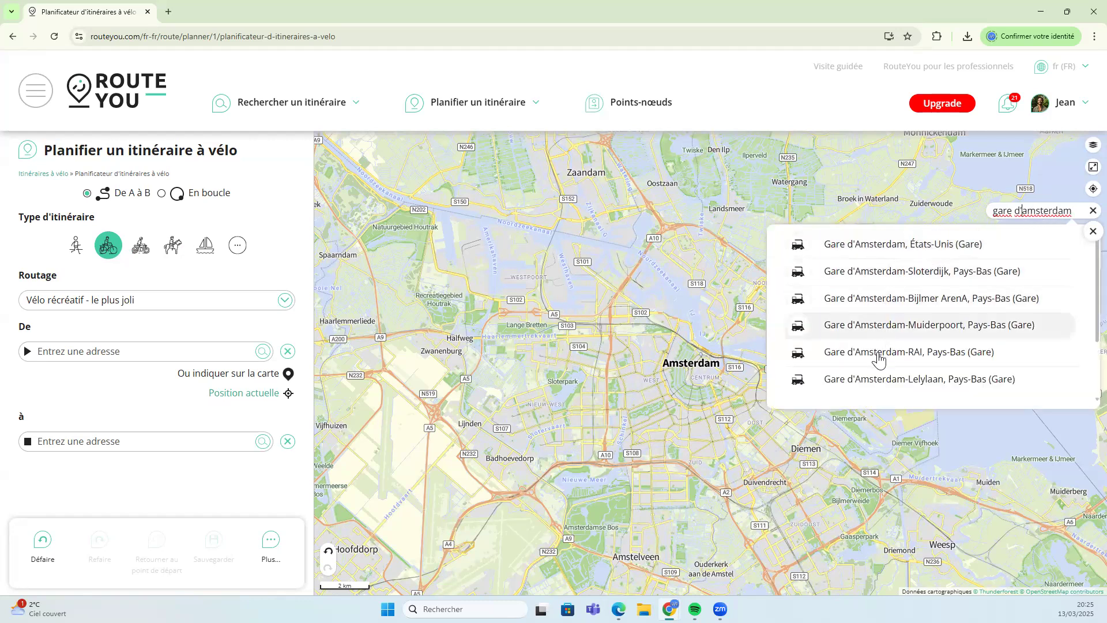
scroll(874, 312, "down", 1)
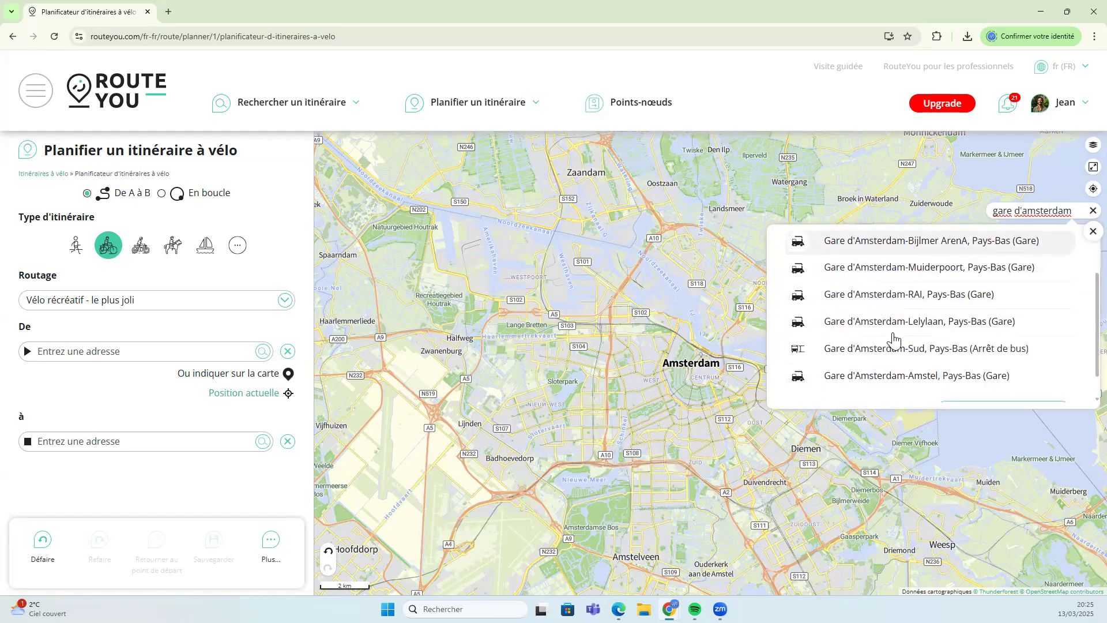
scroll(879, 363, "down", 1)
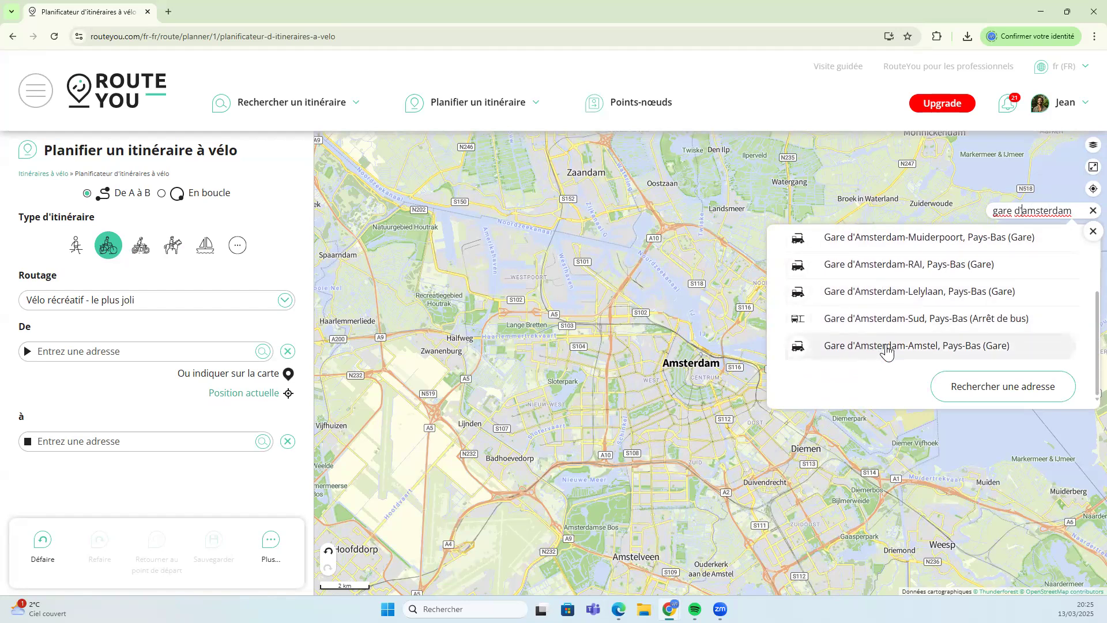
left_click(887, 350)
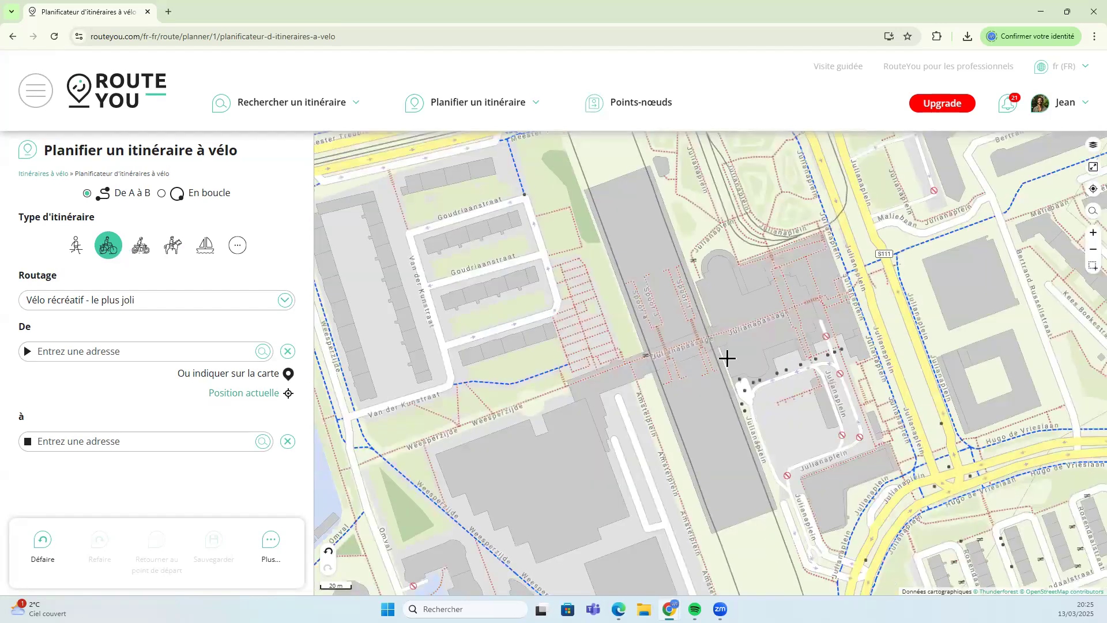
Place the route's start at Amsterdam-Amstel station and its destination on the western side of Haarlem, directly on the map
scroll(726, 359, "down", 5)
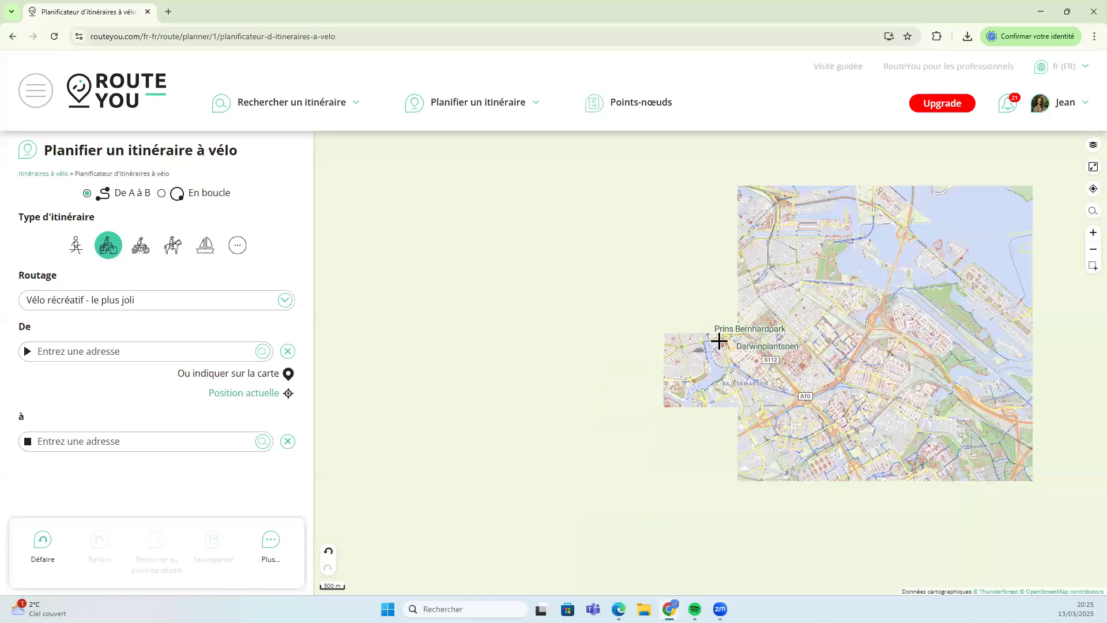
scroll(705, 300, "up", 2)
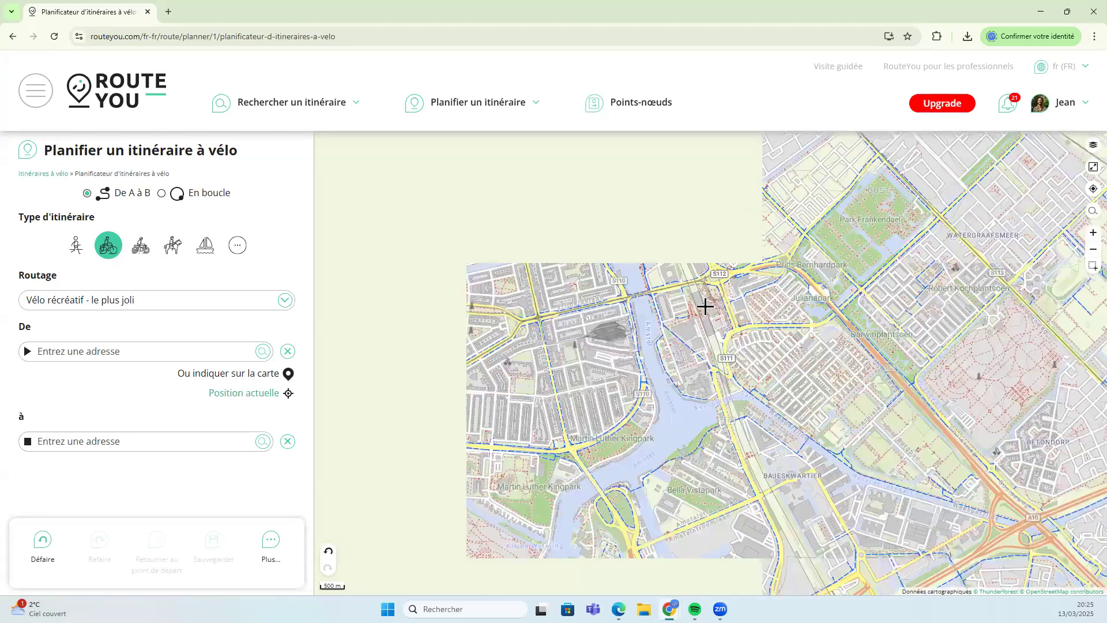
scroll(704, 300, "up", 1)
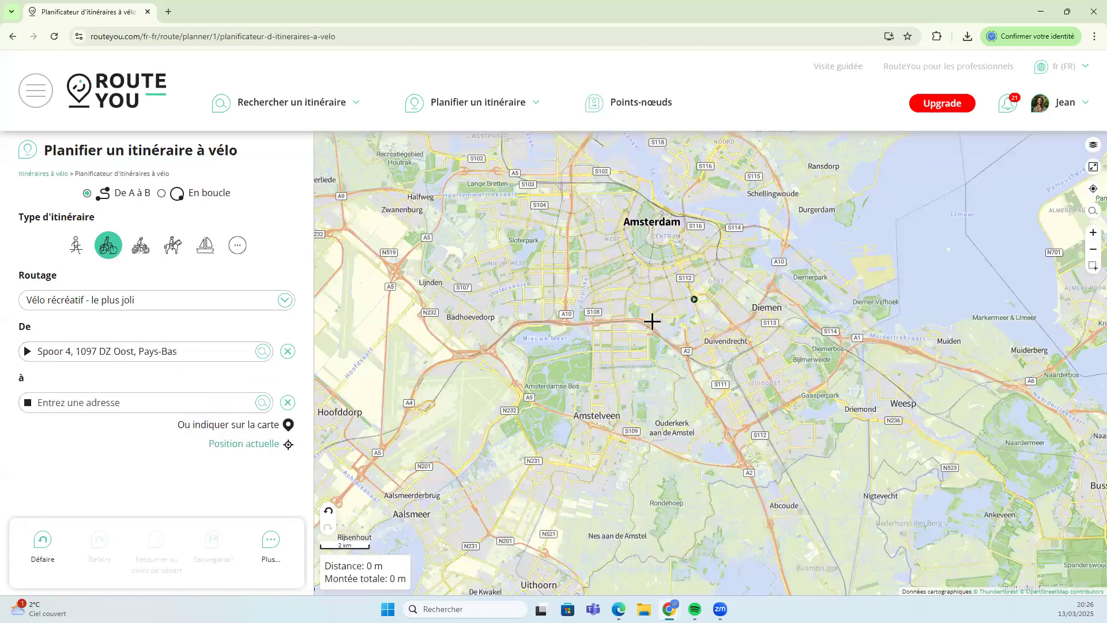
scroll(652, 321, "down", 2)
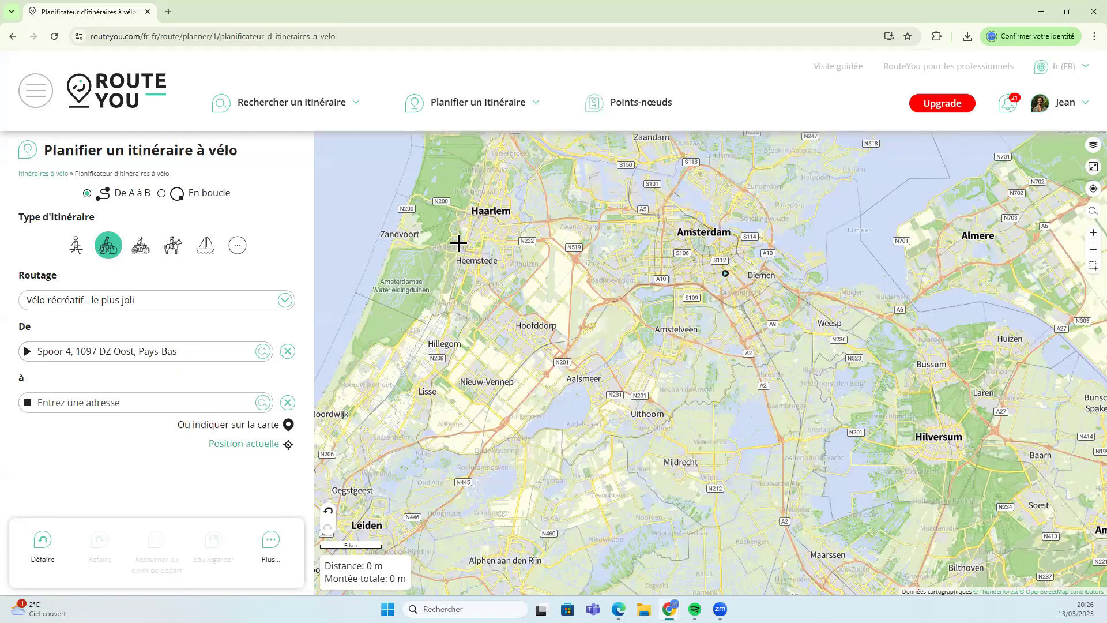
left_click(466, 215)
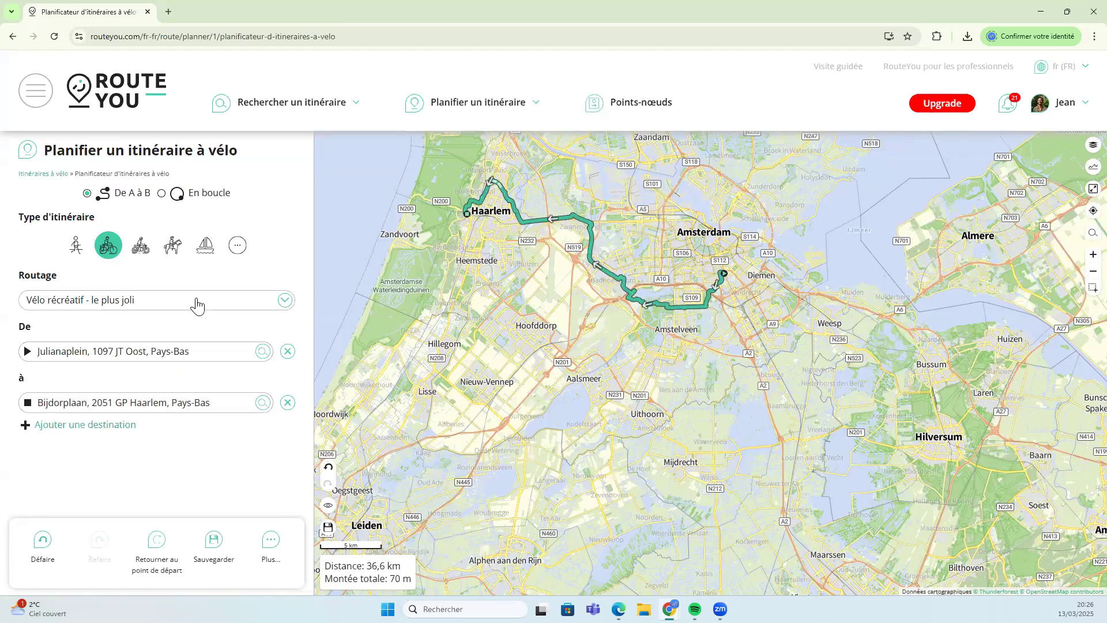
Try the routing Vélo récréatif - le plus court on the complete route, and undo it
left_click(151, 306)
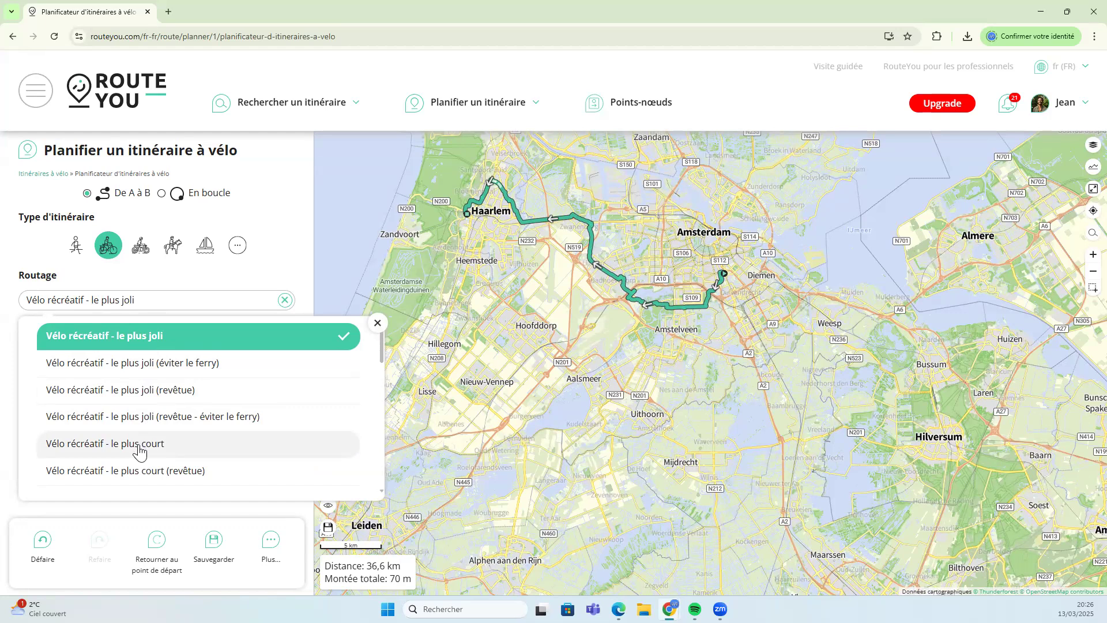
left_click(213, 446)
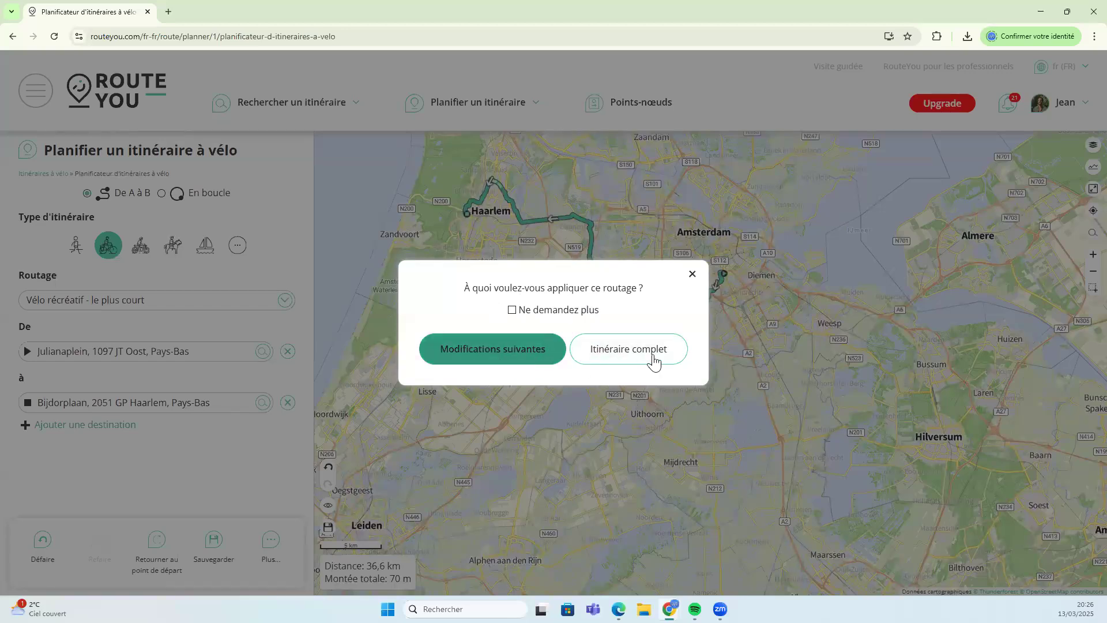
left_click(607, 358)
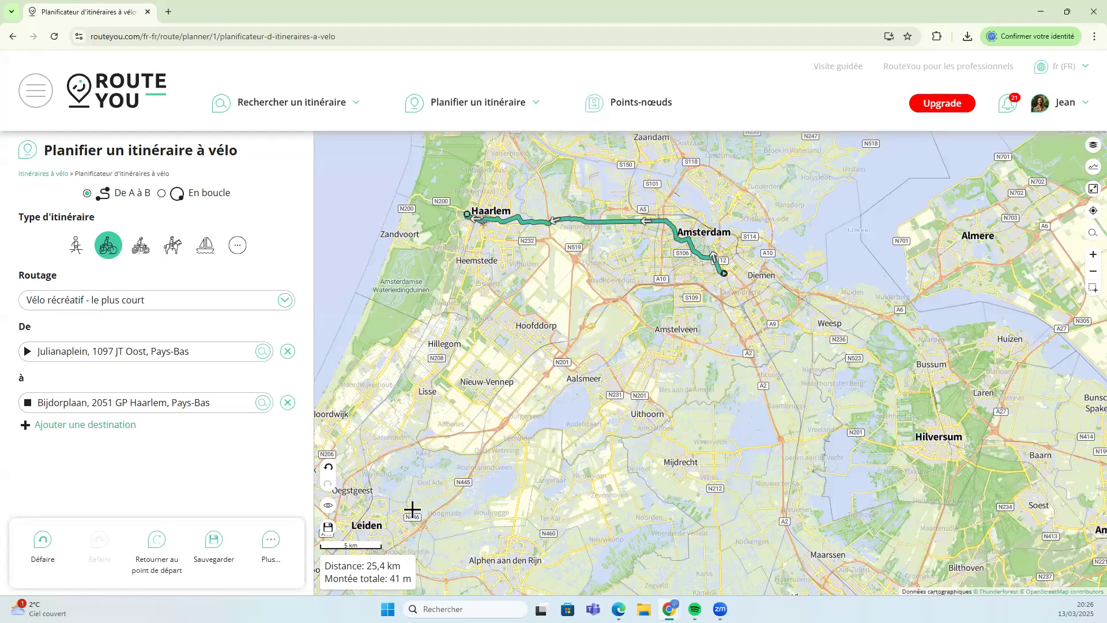
left_click(328, 468)
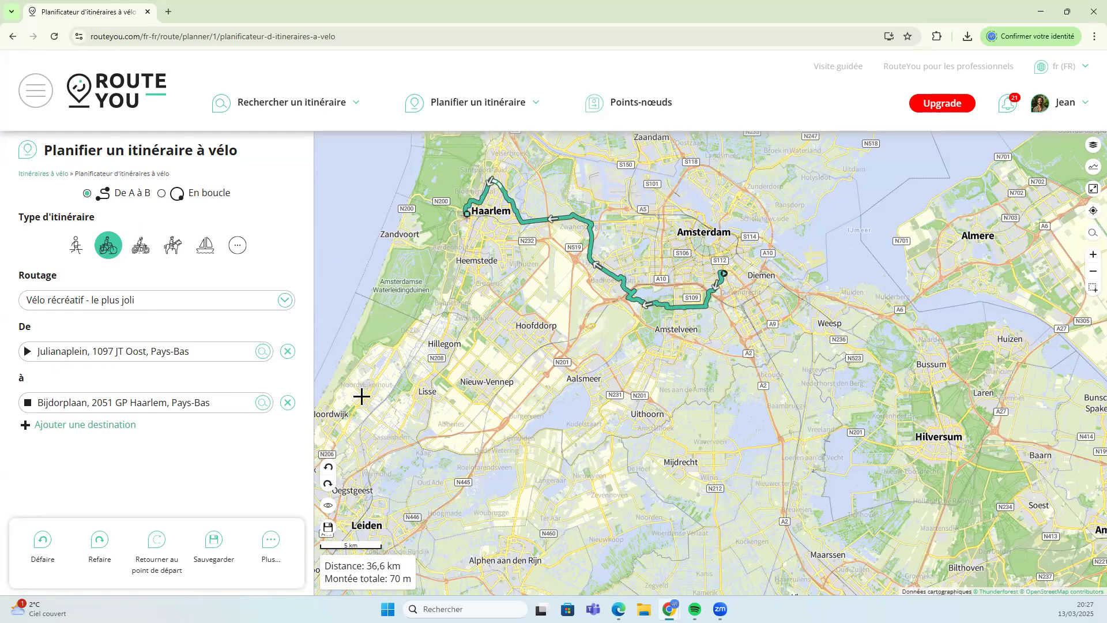
Add Noordwijk, Pays-Bas (Localité) as a further destination after Haarlem
left_click_drag(379, 372, 448, 326)
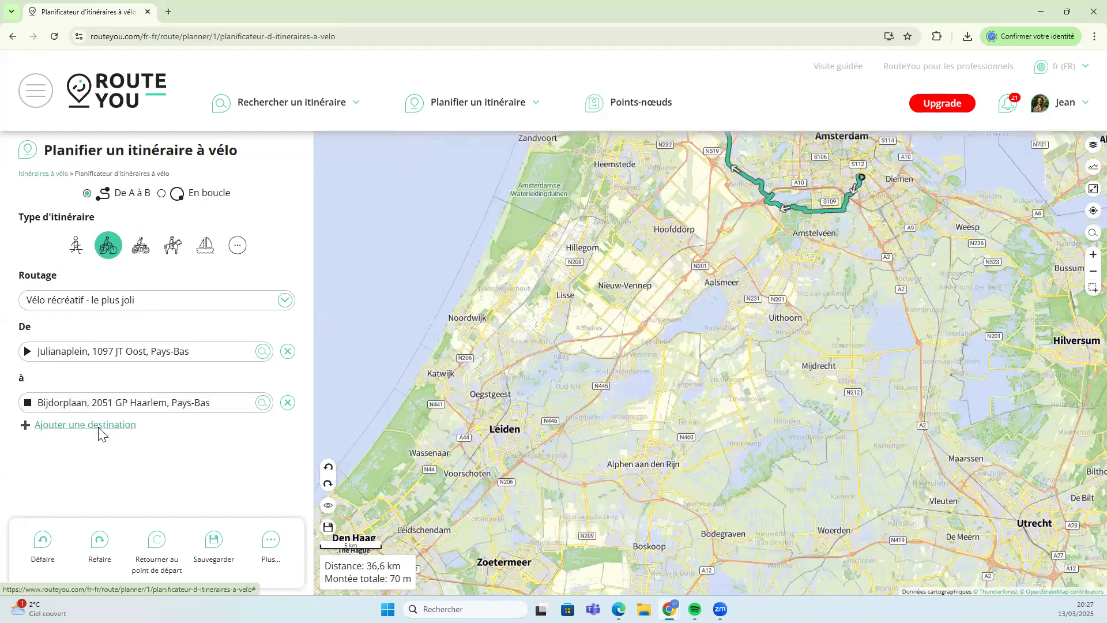
left_click(99, 433)
left_click(99, 449)
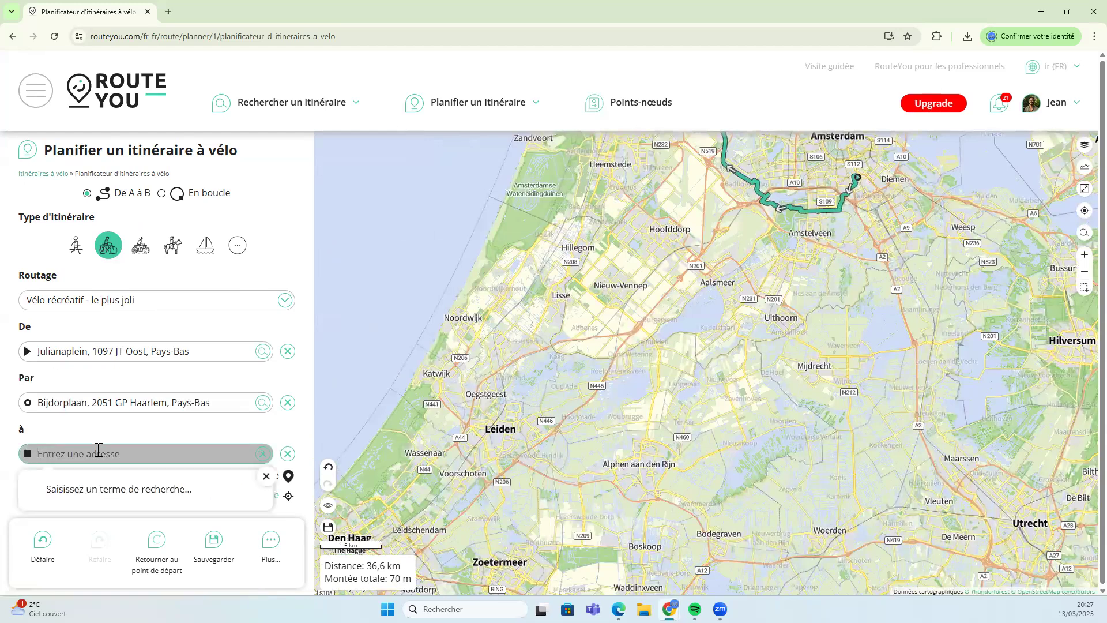
type("noordwij")
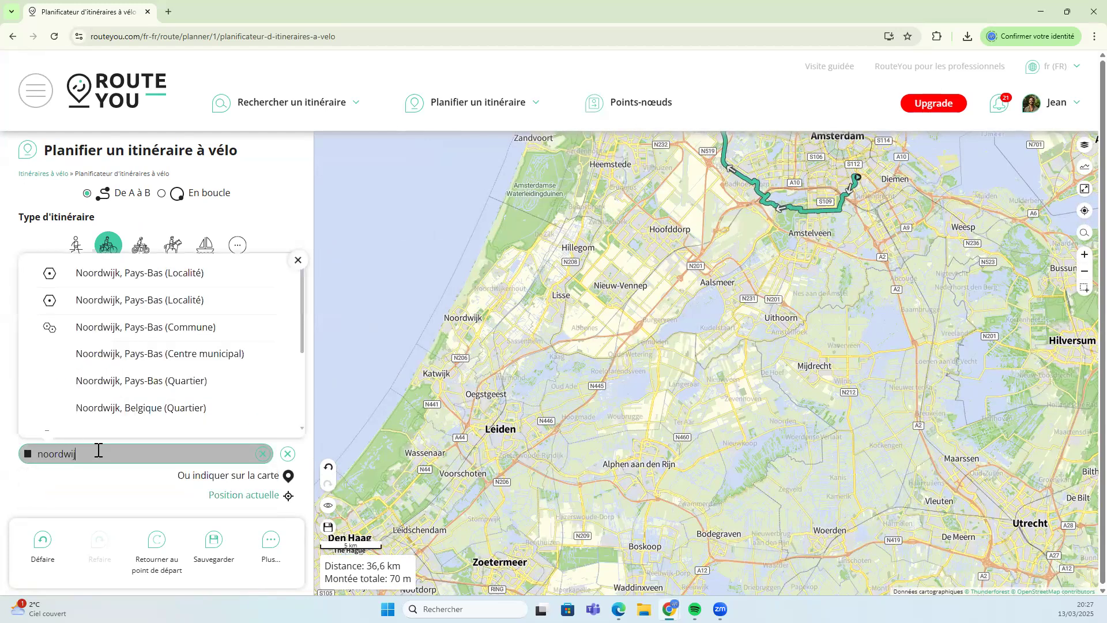
type("k")
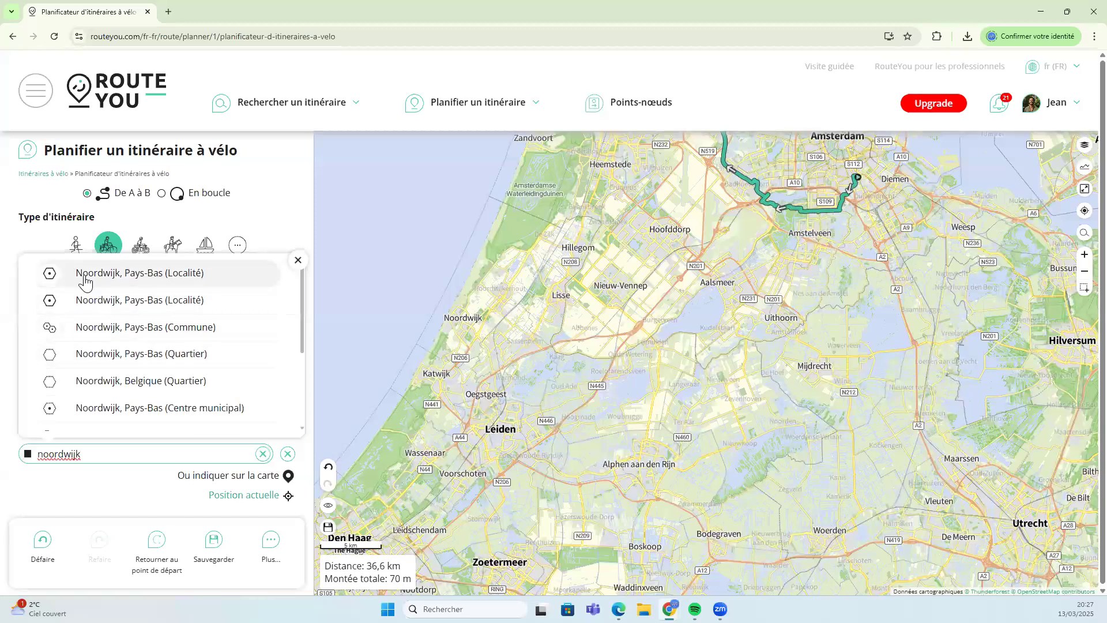
left_click(88, 276)
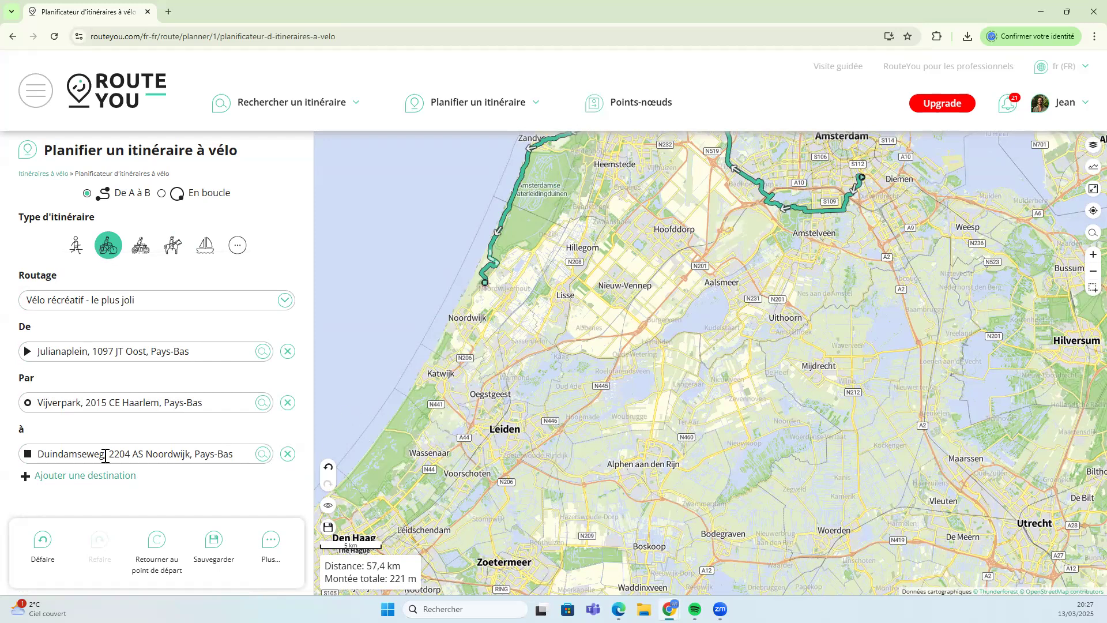
Try a railway station in Den Haag as the next destination after Noordwijk, and remove it from the route
left_click(113, 478)
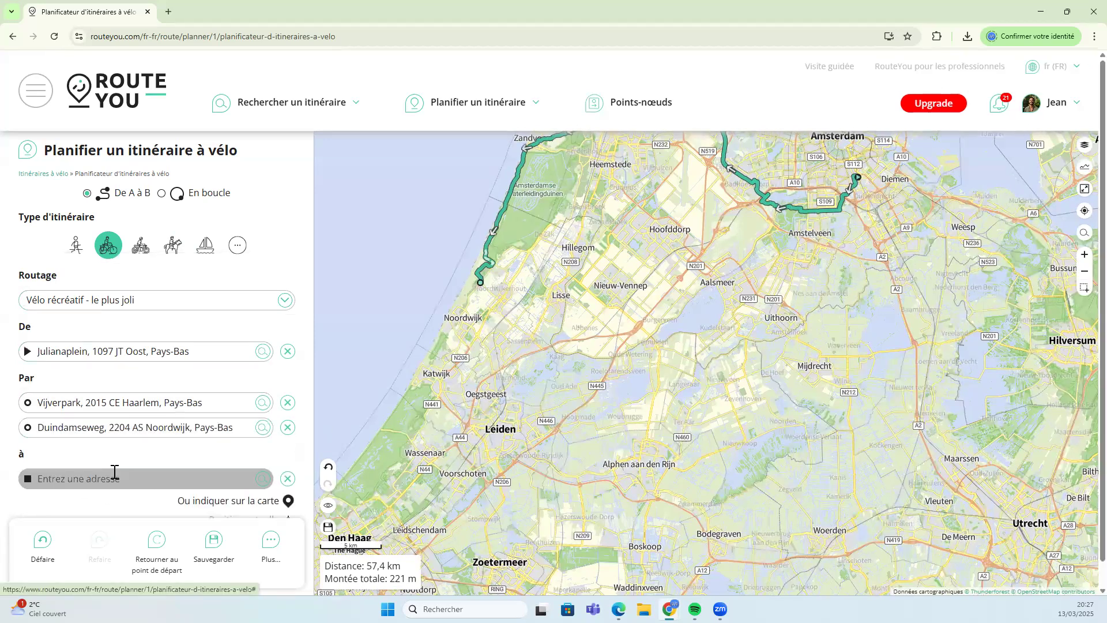
type("gare d")
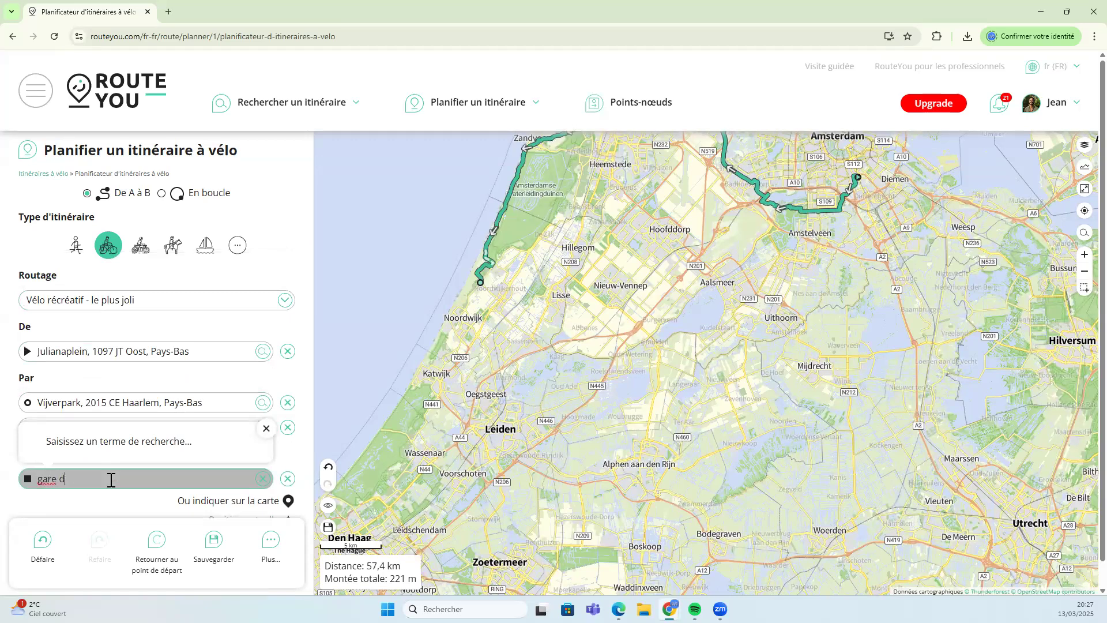
type("e la h")
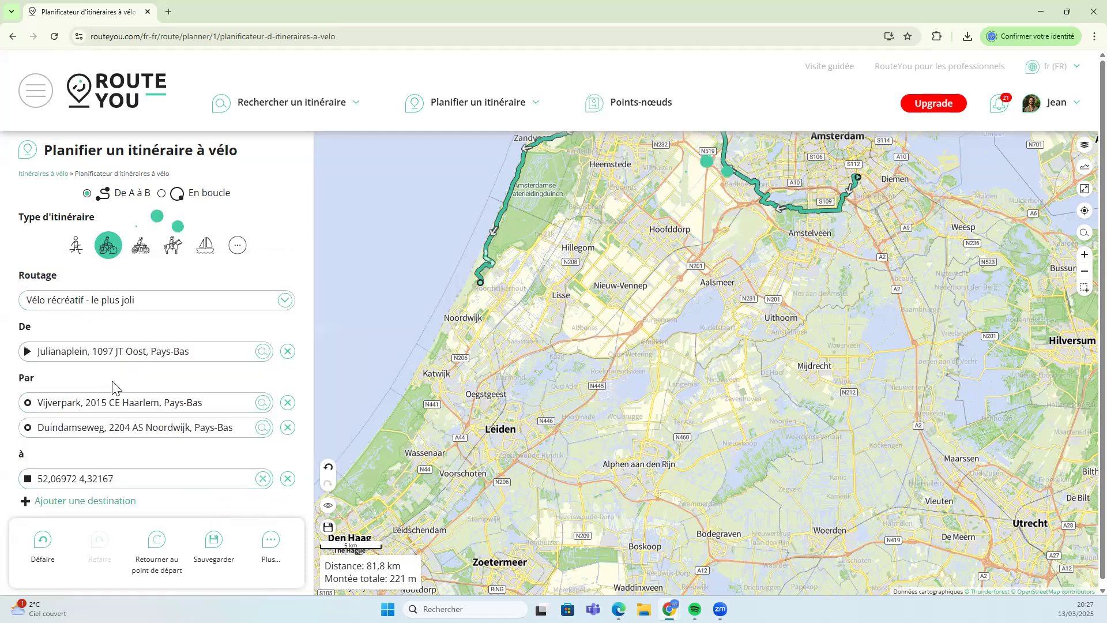
left_click(113, 383)
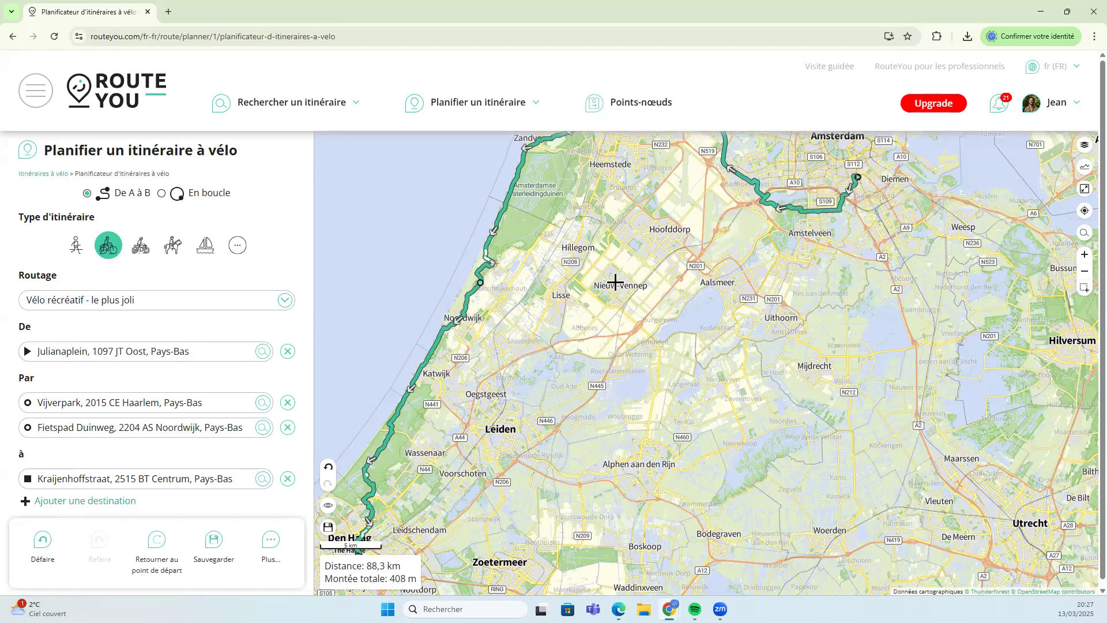
scroll(626, 299, "down", 2)
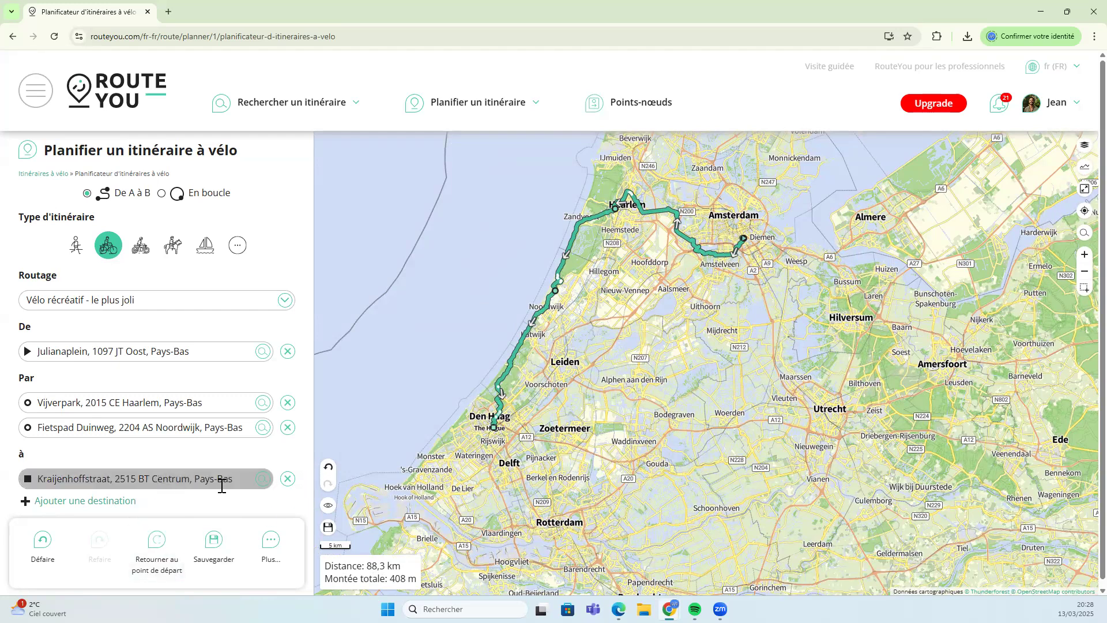
left_click(288, 478)
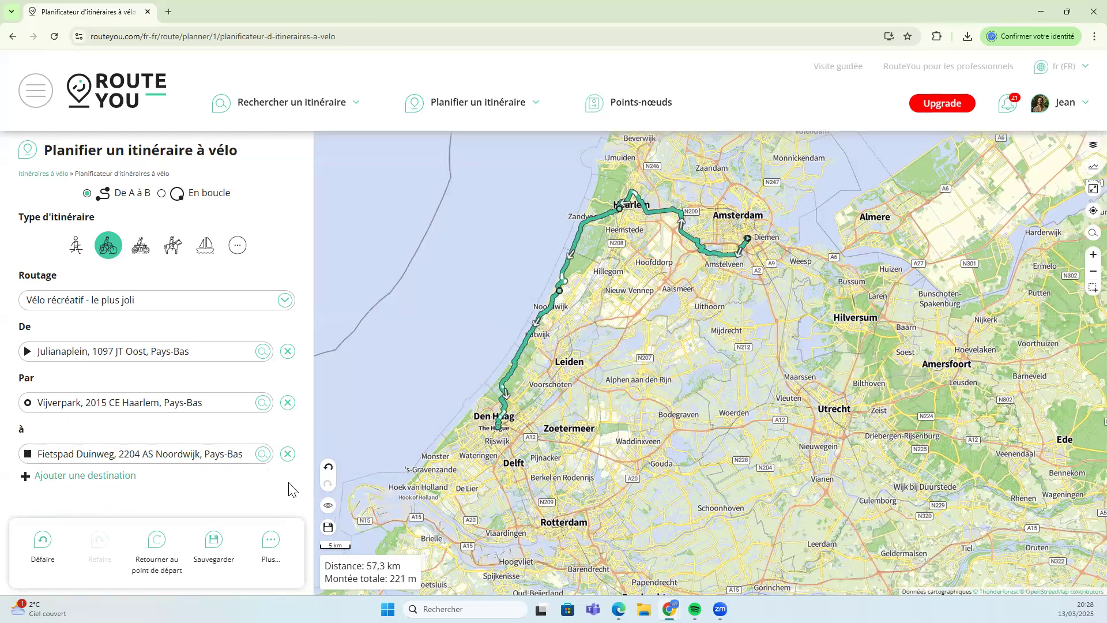
Add Markt, Delft as the next destination after Noordwijk
left_click(74, 475)
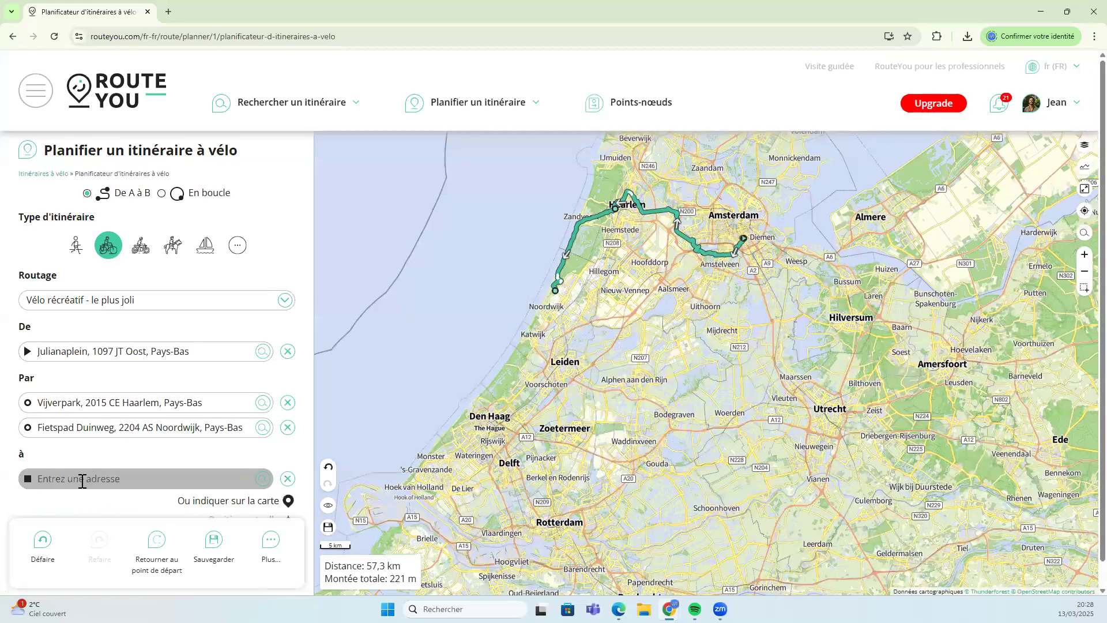
left_click(82, 479)
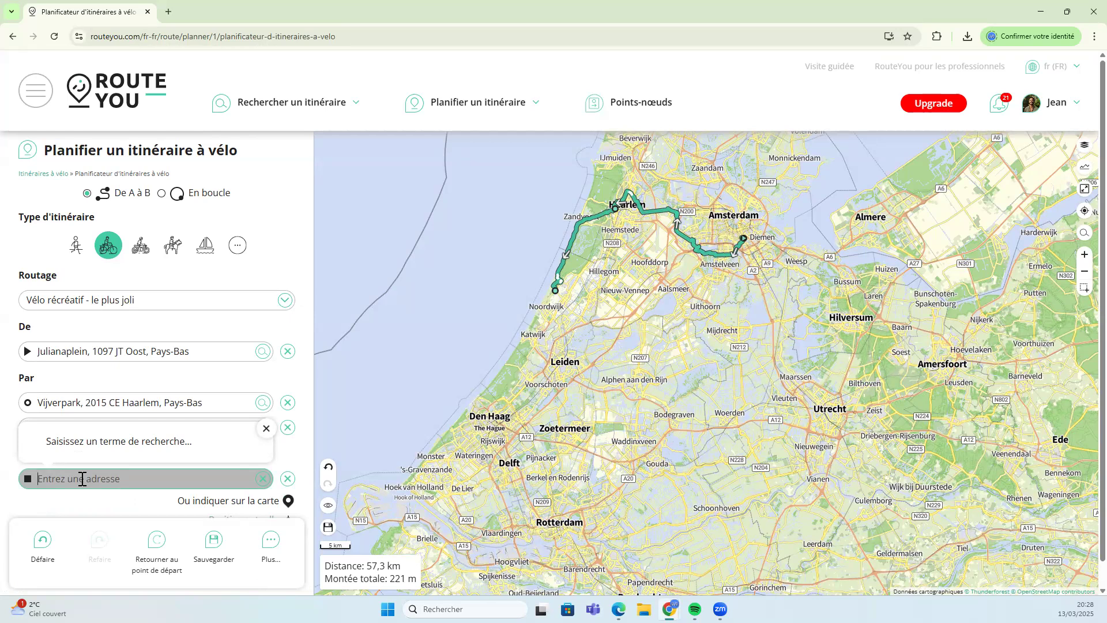
type("Markt, delft")
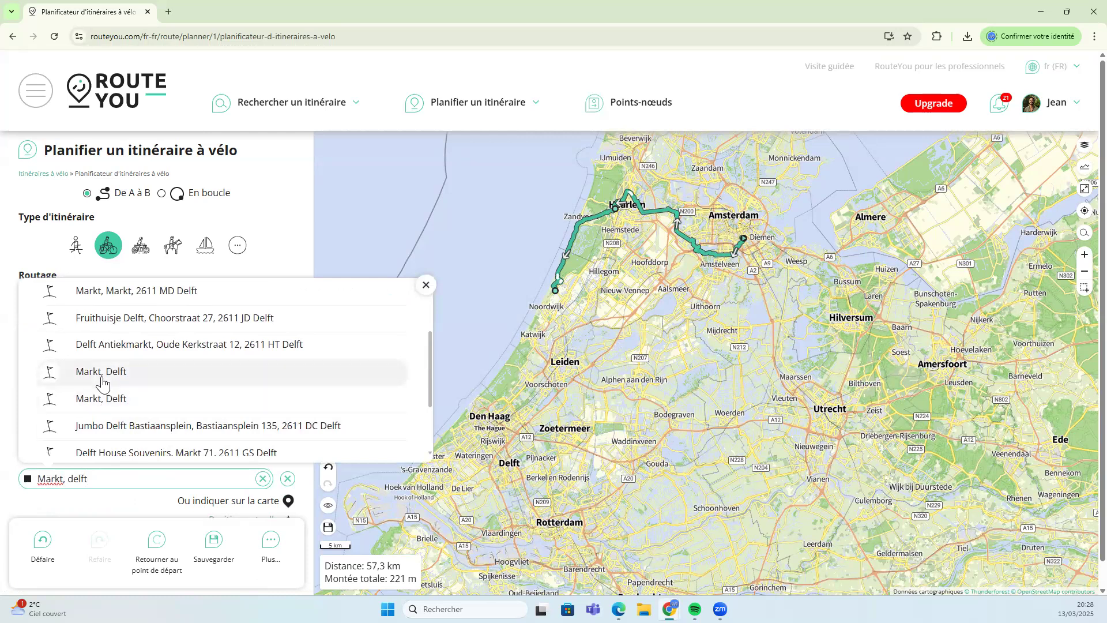
left_click(100, 379)
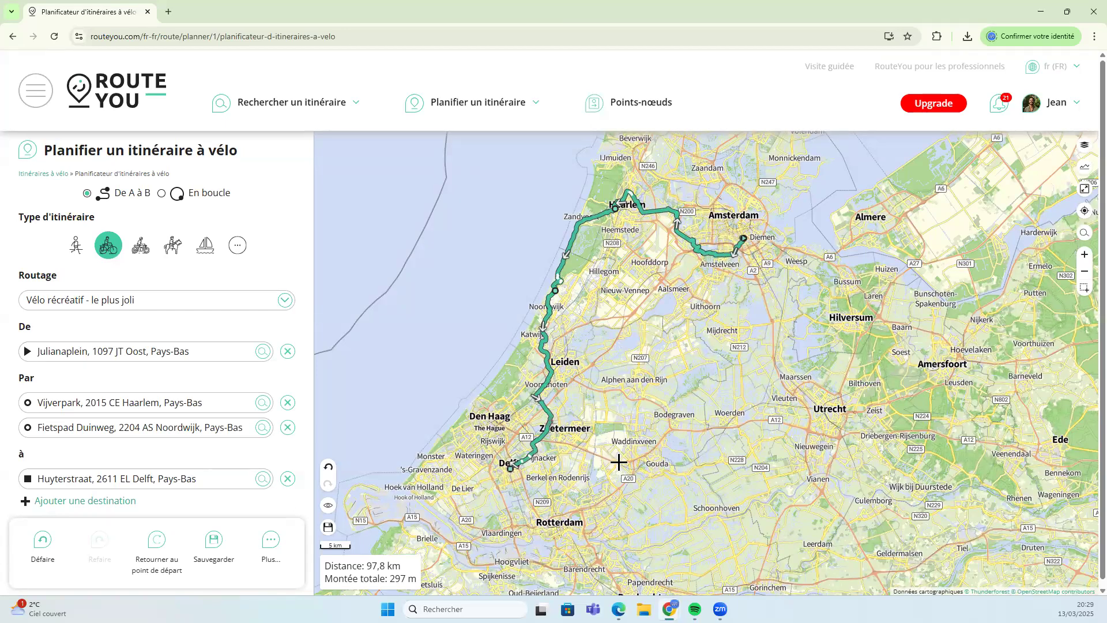
Extend the route on the map through Gouda and a point near Mijdrecht, and close it back to the starting point
left_click(660, 464)
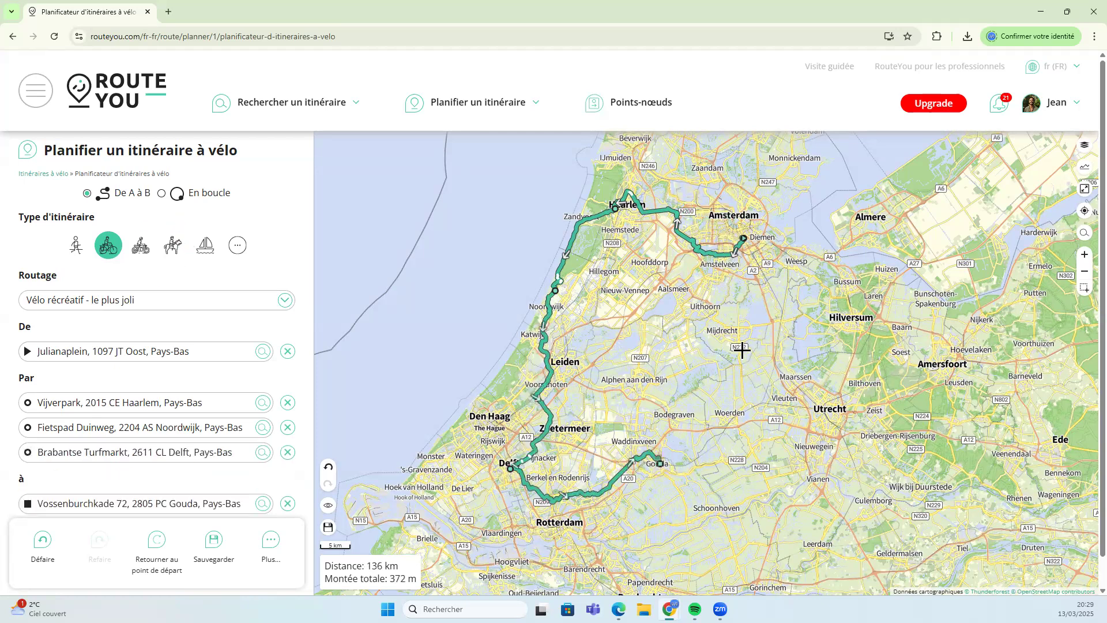
left_click(735, 322)
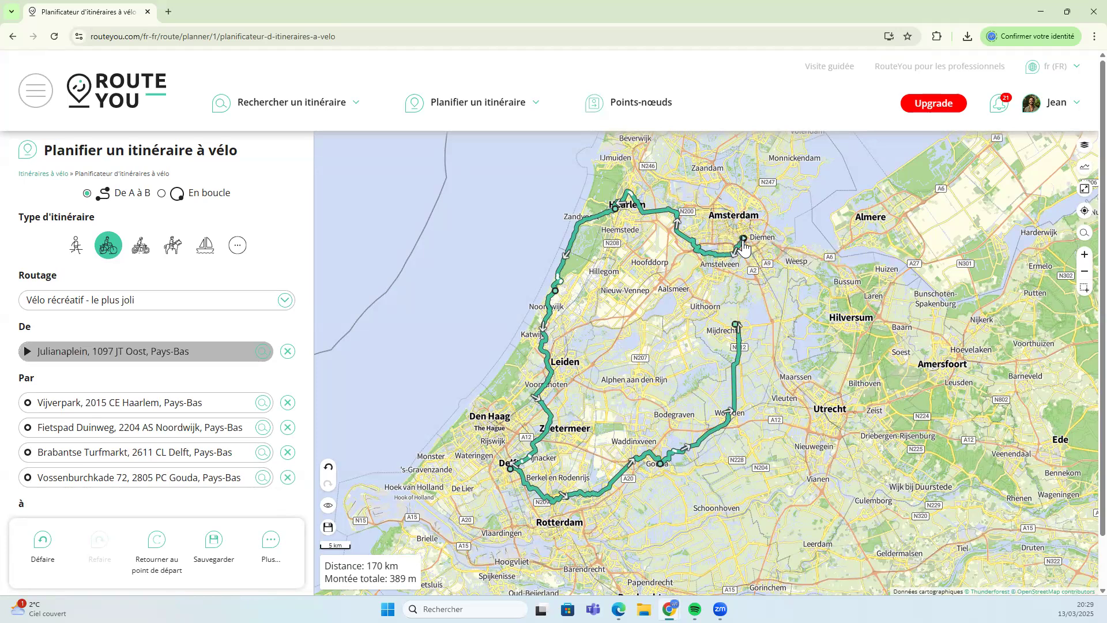
left_click(156, 556)
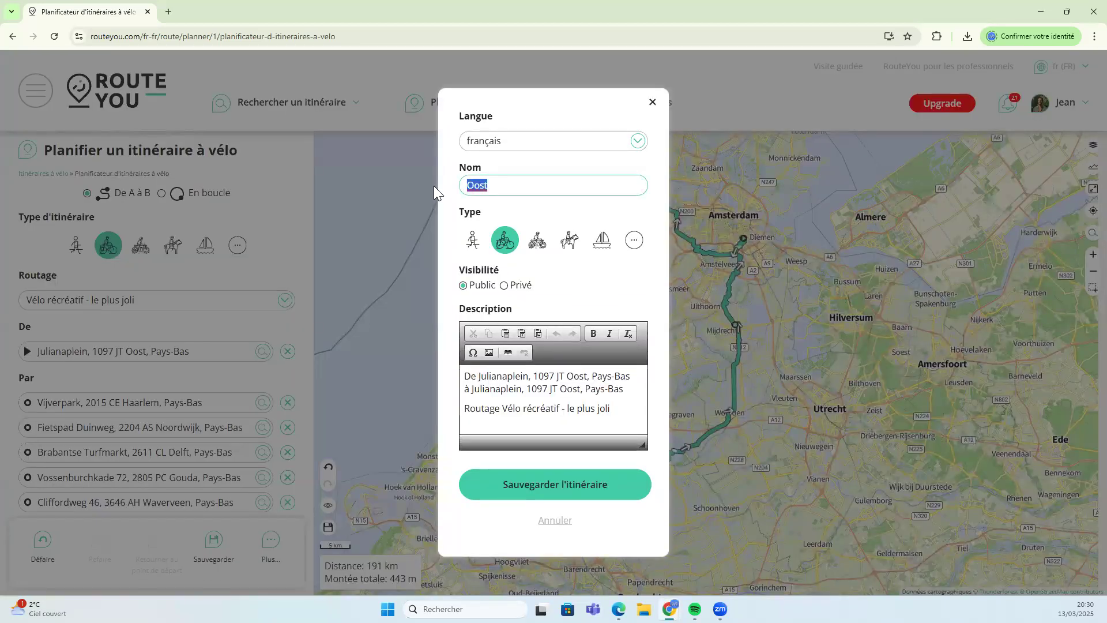
Name the route "Grand boucle à vélo d'Amsterdam" in its save details
type("GRand bo")
key("BackSpace")
key("BackSpace")
key("BackSpace")
key("BackSpace")
key("BackSpace")
key("BackSpace")
key("BackSpace")
type("rand boucle à vélo d'Amsterdam")
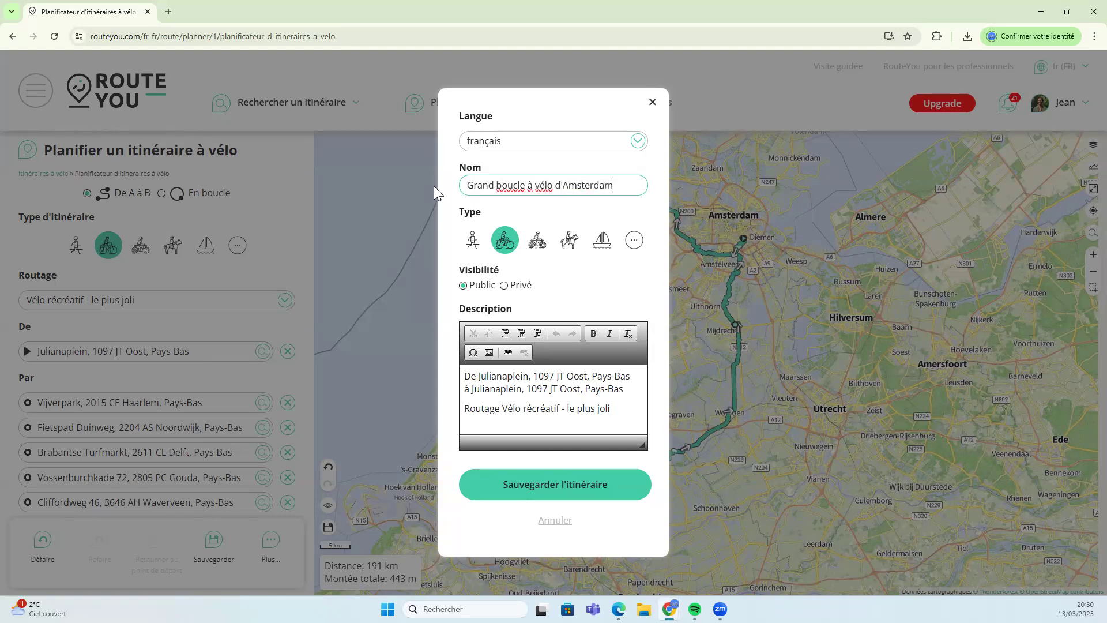
Complete the name as "Grand boucle à vélo d'Amsterdam à Delft", replace the description's start-and-end text with that title plus a full stop, and save the route
type(" à Delft")
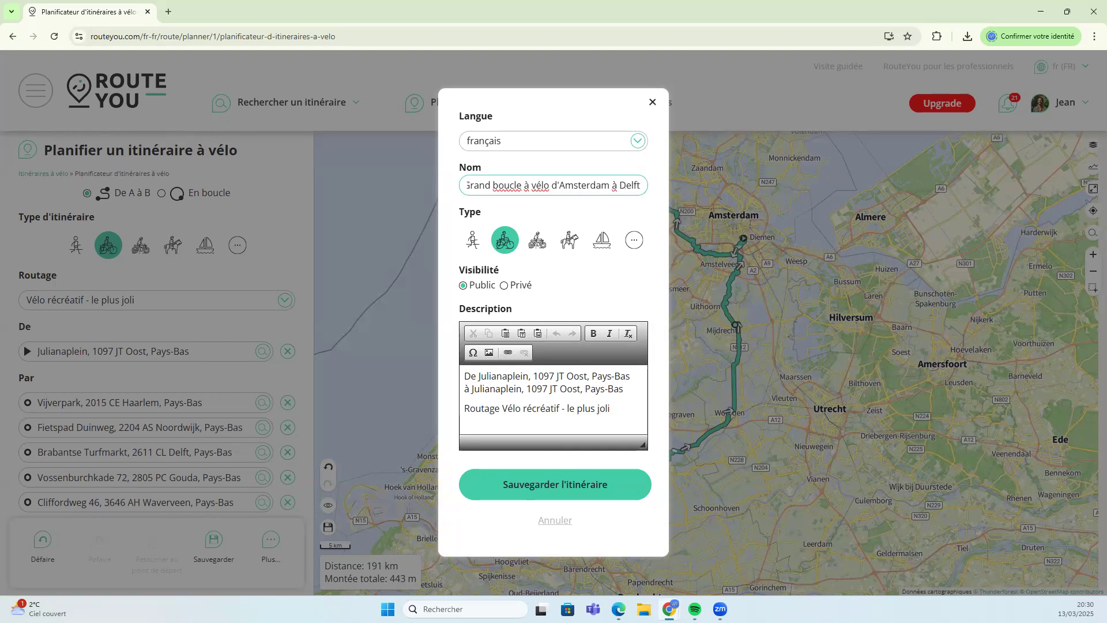
triple_click(505, 183)
key("ctrl+c")
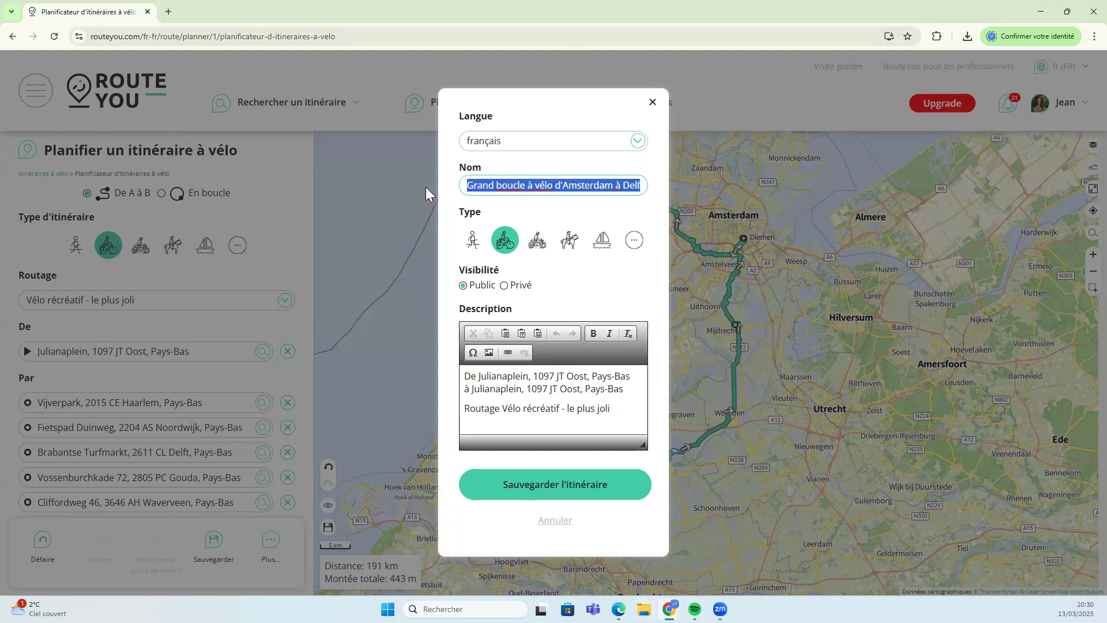
triple_click(497, 377)
key("ctrl+v")
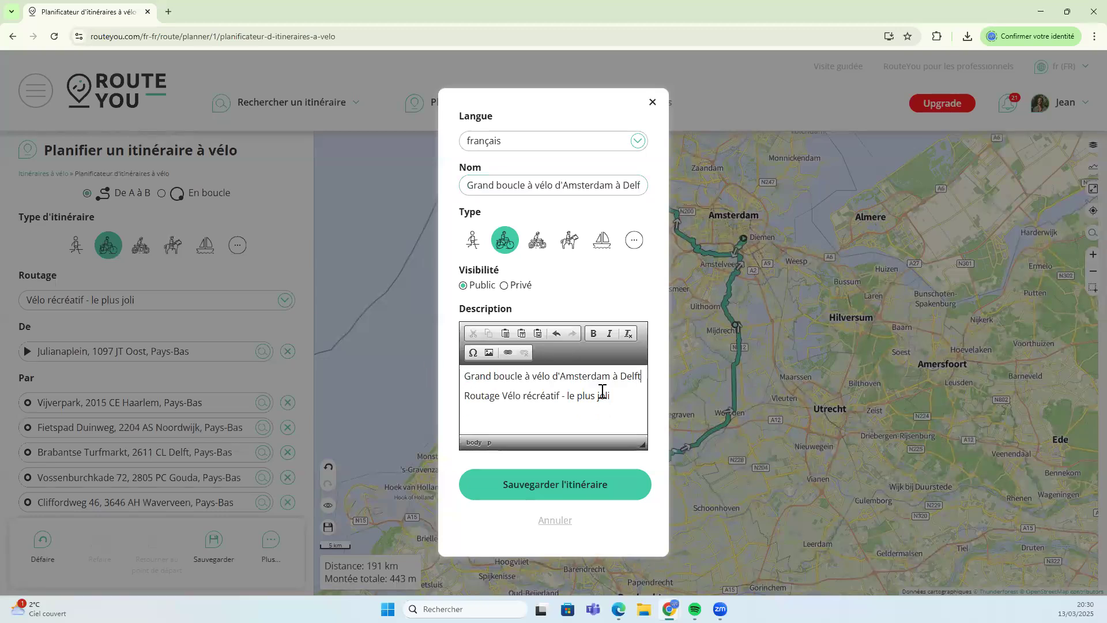
type(".")
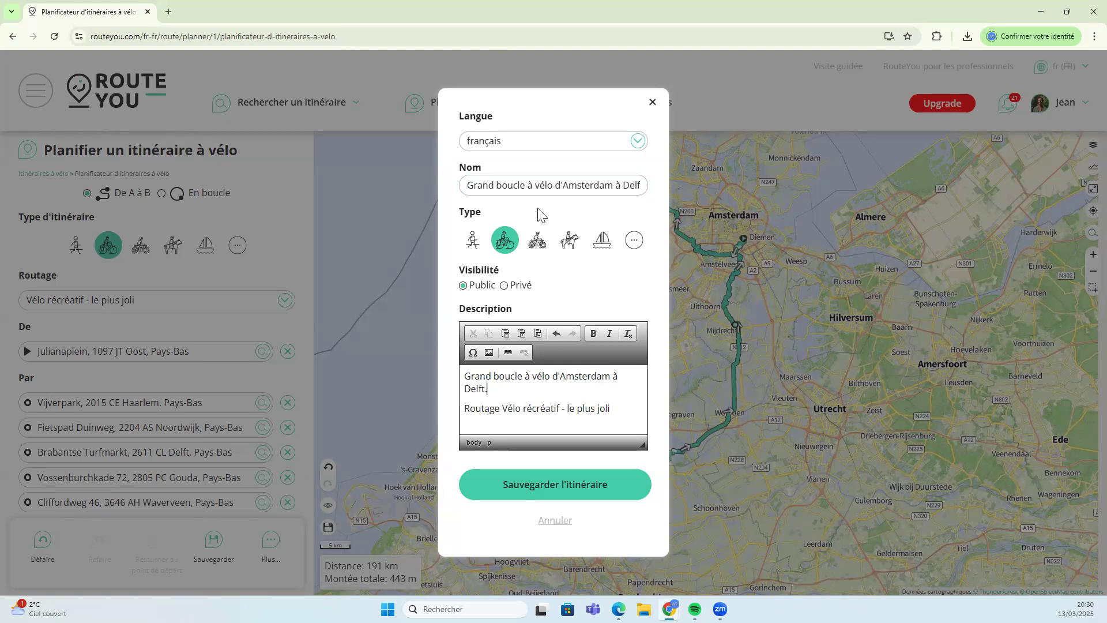
left_click(538, 497)
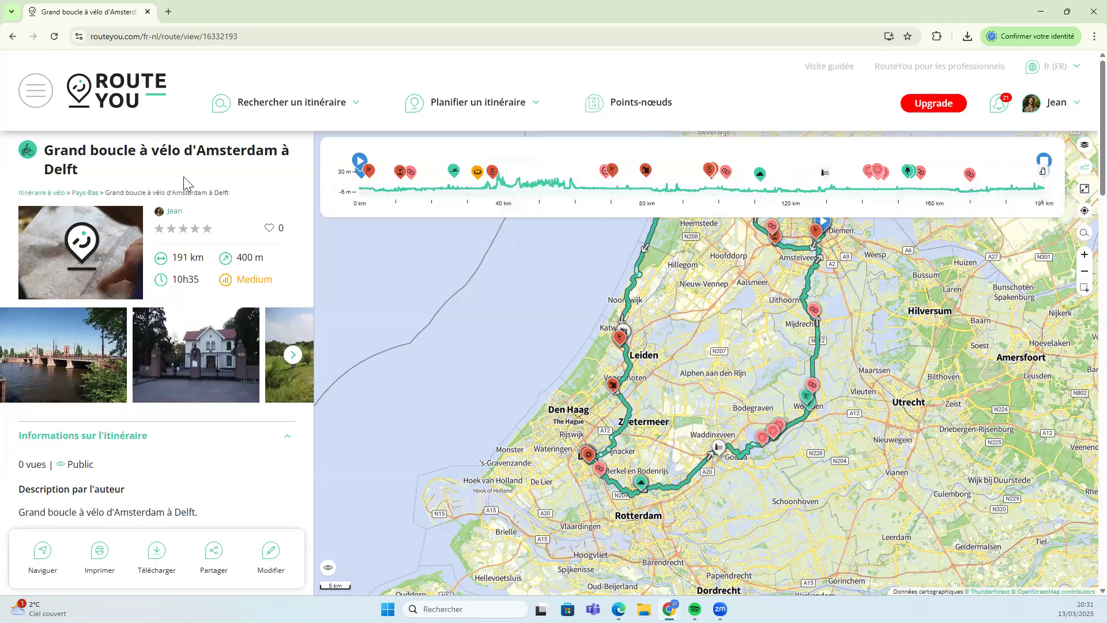
Return to the RouteYou home page and open the cycling node-network planner (Points-nœuds à vélo)
left_click(128, 99)
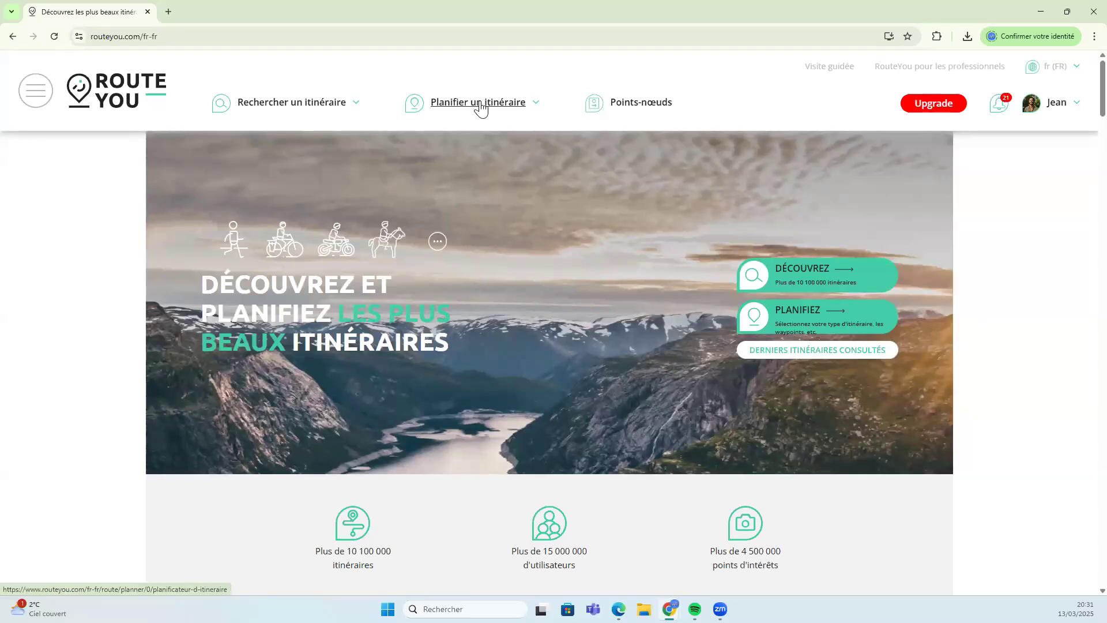
mouse_move(479, 107)
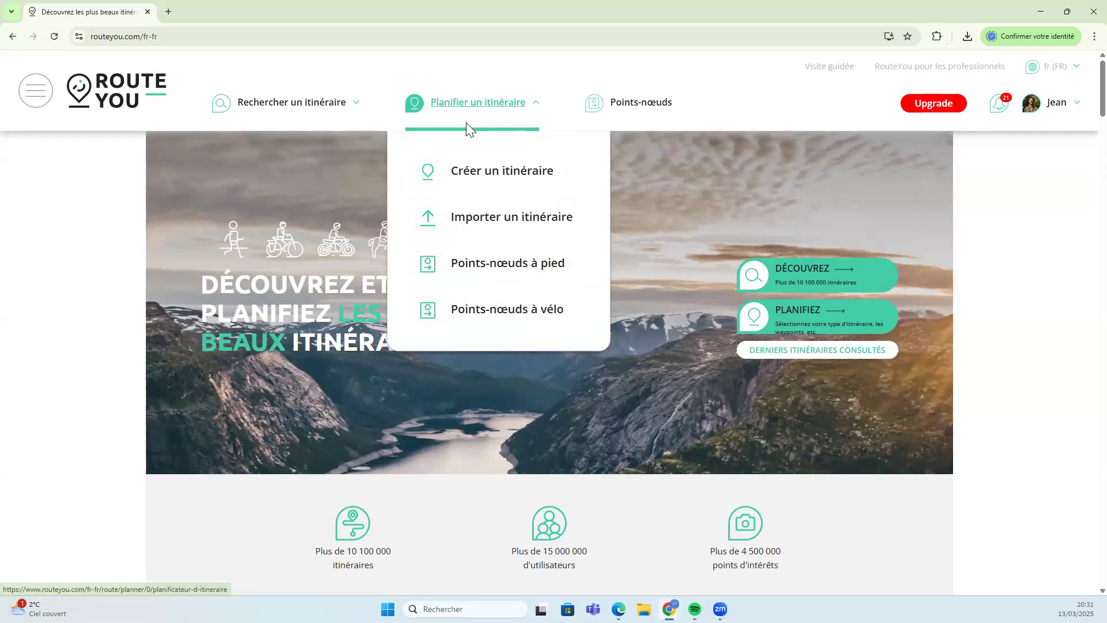
left_click(478, 318)
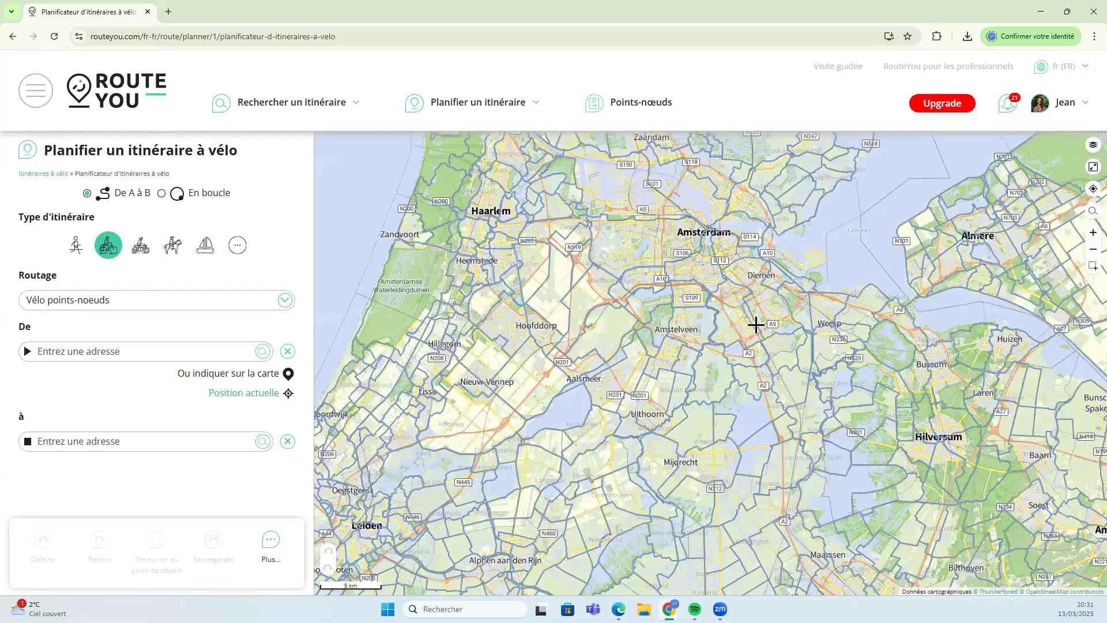
Survey the extent of the cycling node network across Europe, and centre the map on Tournai, Belgique (Localité)
scroll(776, 287, "down", 1)
scroll(776, 287, "down", 2)
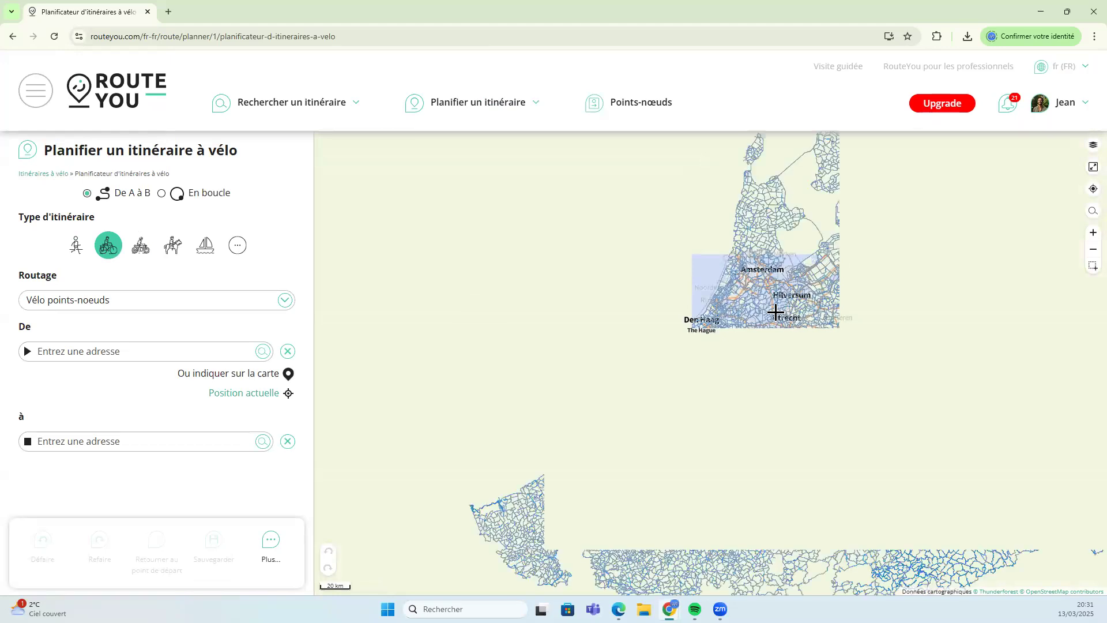
scroll(801, 307, "down", 1)
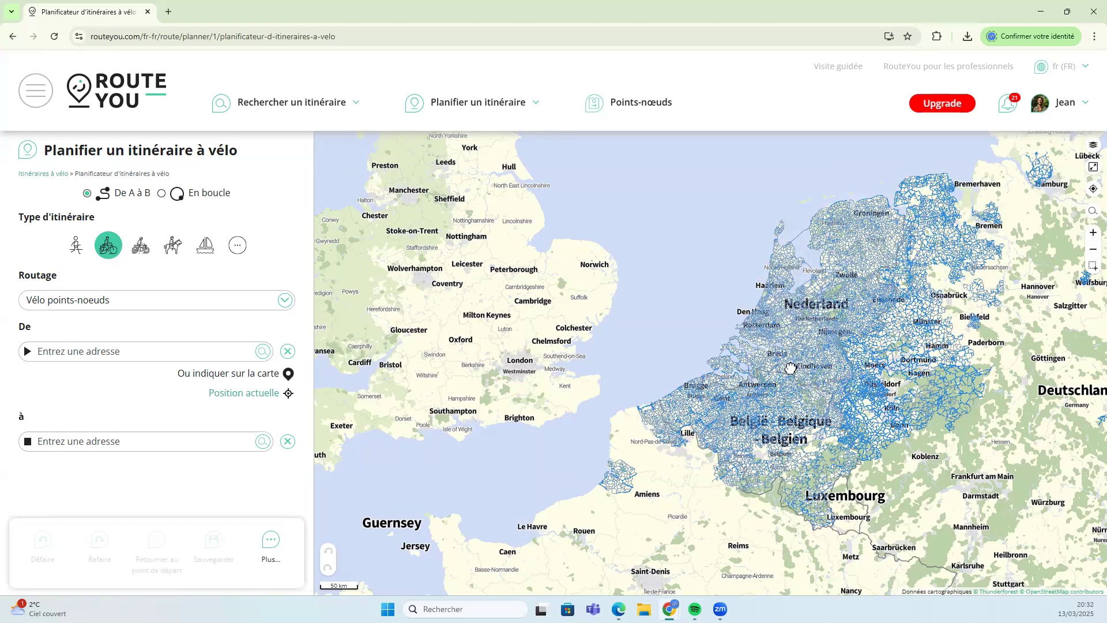
left_click_drag(938, 334, 791, 368)
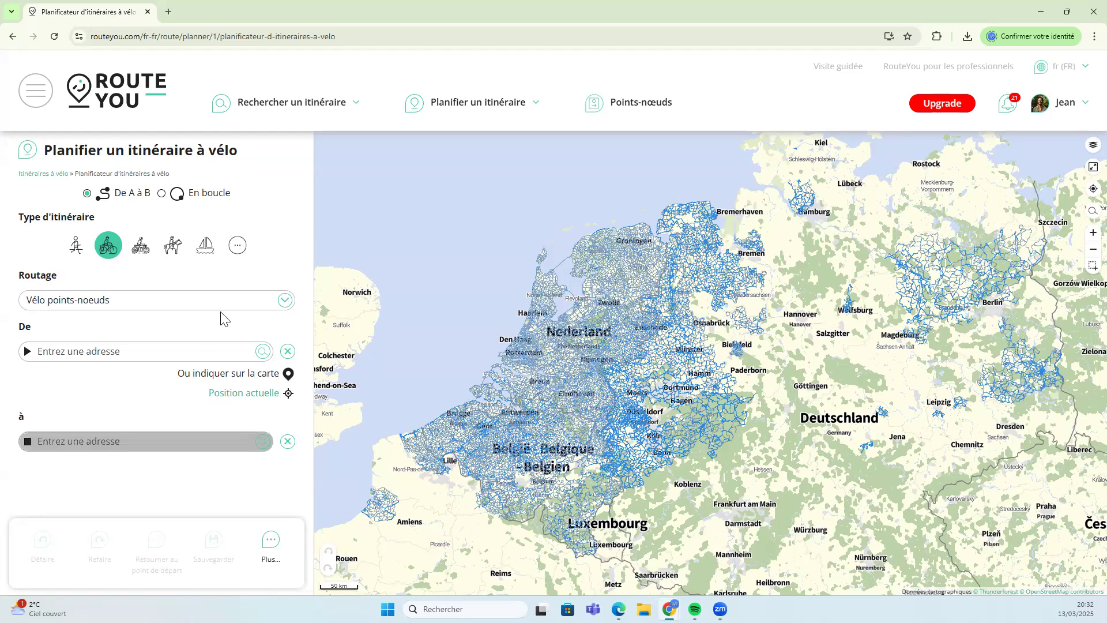
left_click(1090, 212)
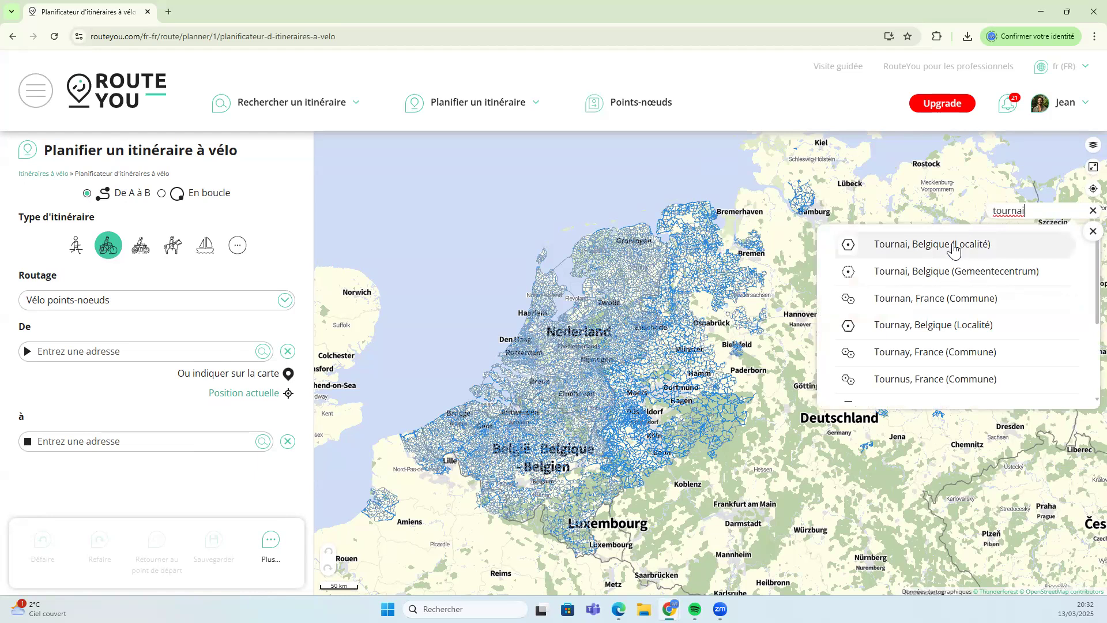
left_click(930, 244)
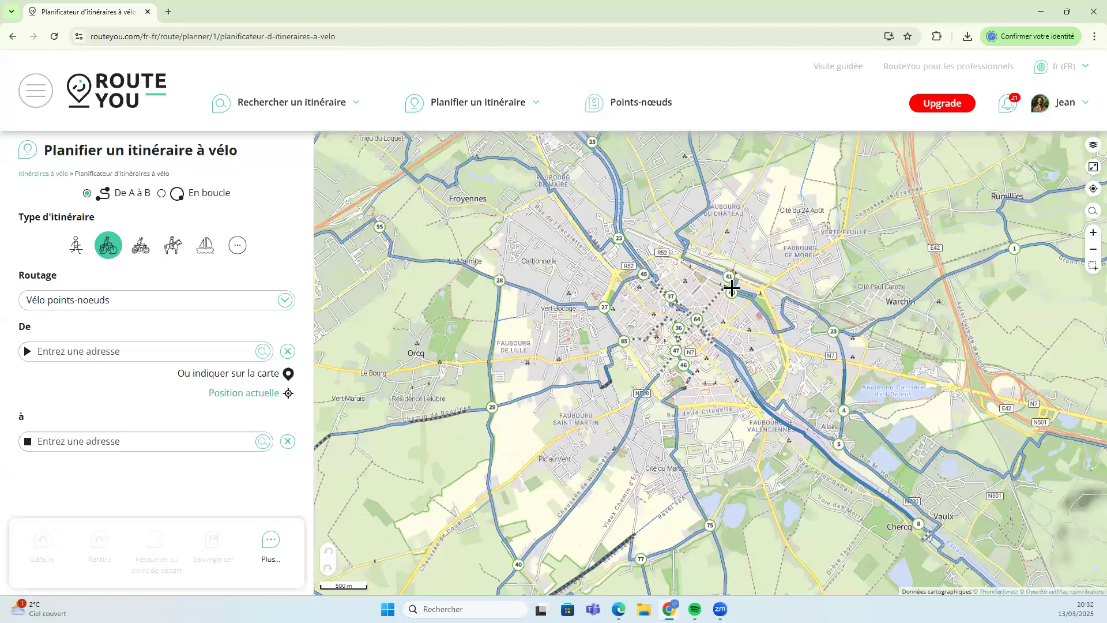
scroll(694, 303, "up", 1)
scroll(679, 317, "up", 1)
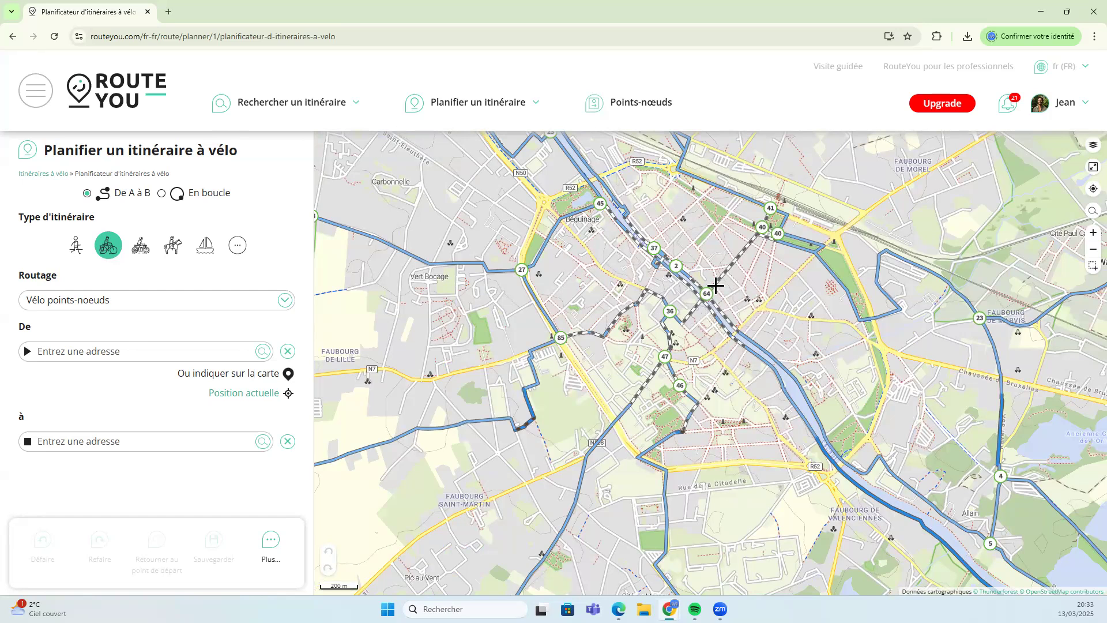
Start the node route in central Tournai, between nodes 40 and 64, and route it to Vieux Chemin d'Ath in Warchin
left_click(729, 271)
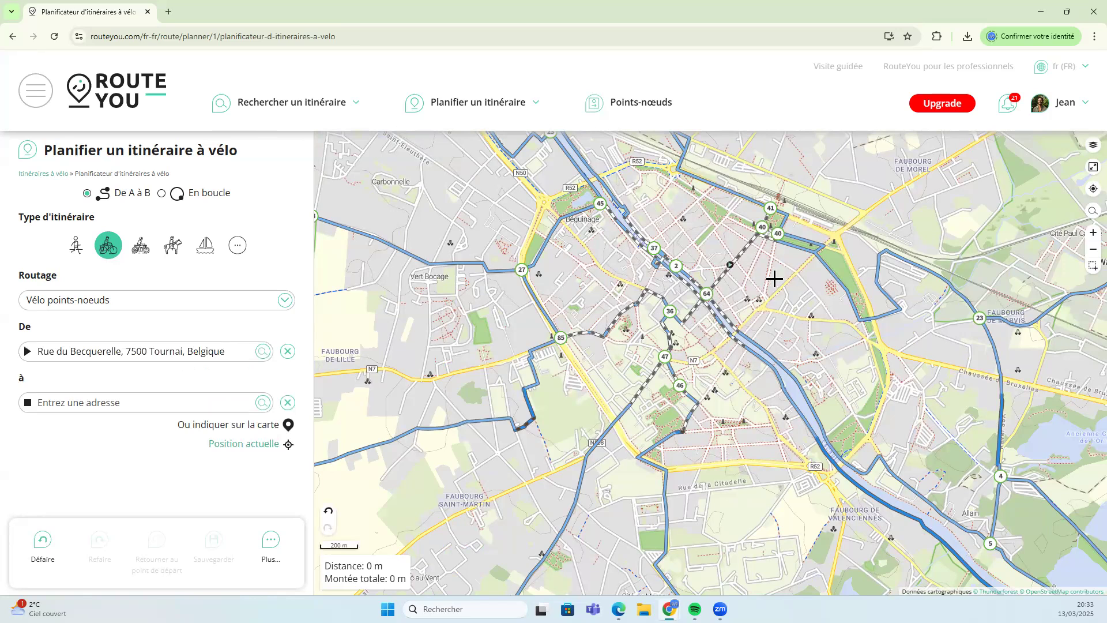
scroll(773, 268, "down", 1)
scroll(810, 250, "down", 1)
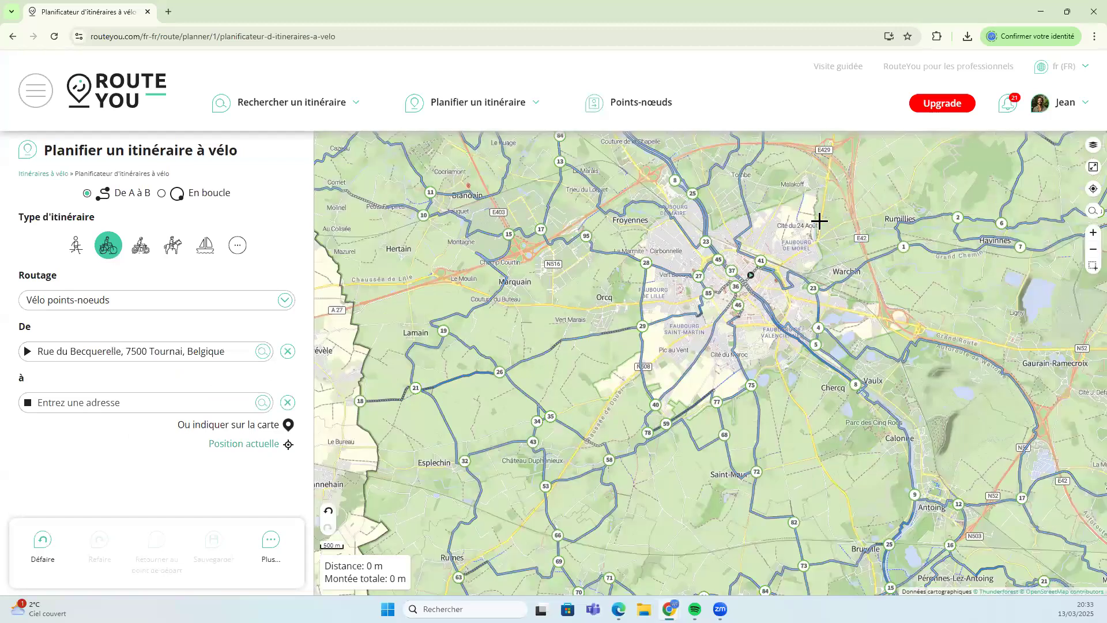
scroll(819, 221, "down", 1)
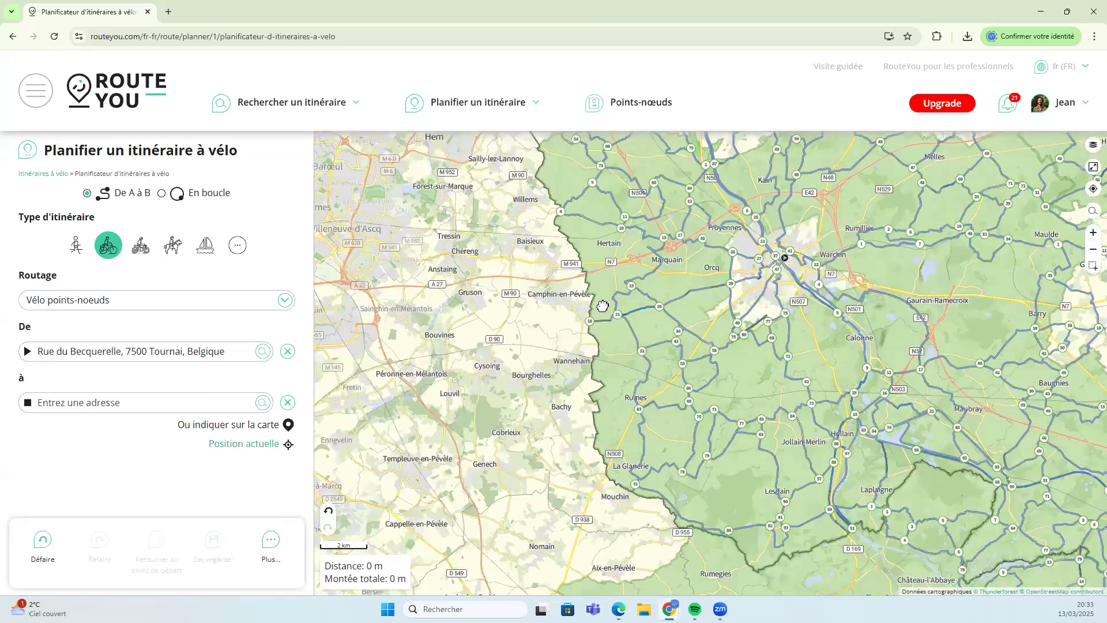
mouse_move(691, 300)
left_mouse_down()
mouse_move(668, 303)
mouse_move(604, 364)
left_mouse_up()
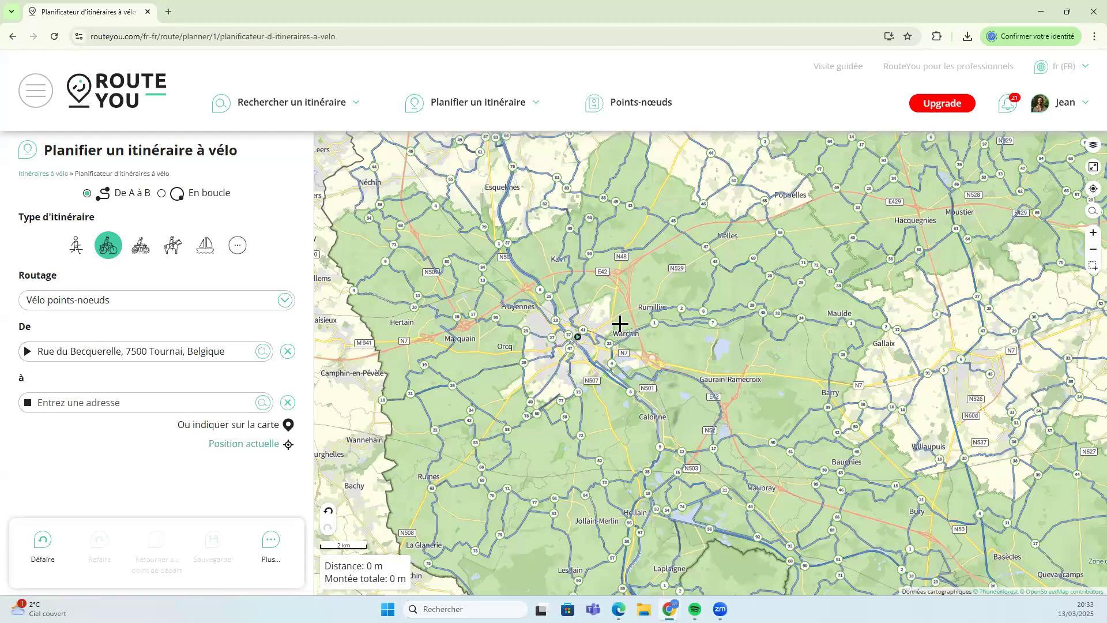
scroll(621, 320, "up", 1)
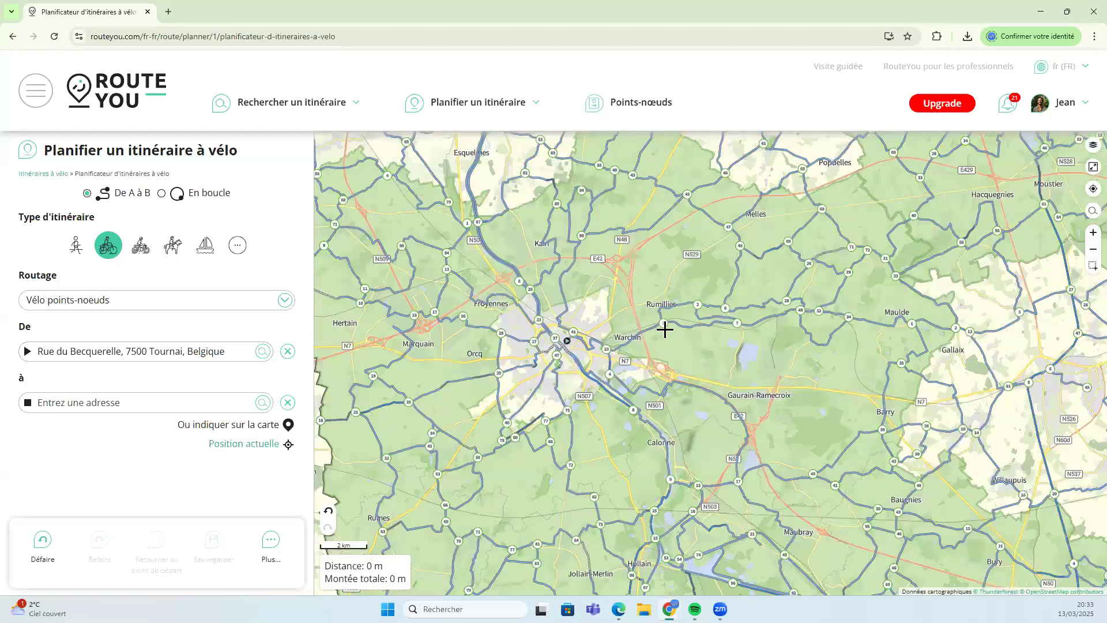
scroll(666, 333, "up", 2)
left_click(668, 334)
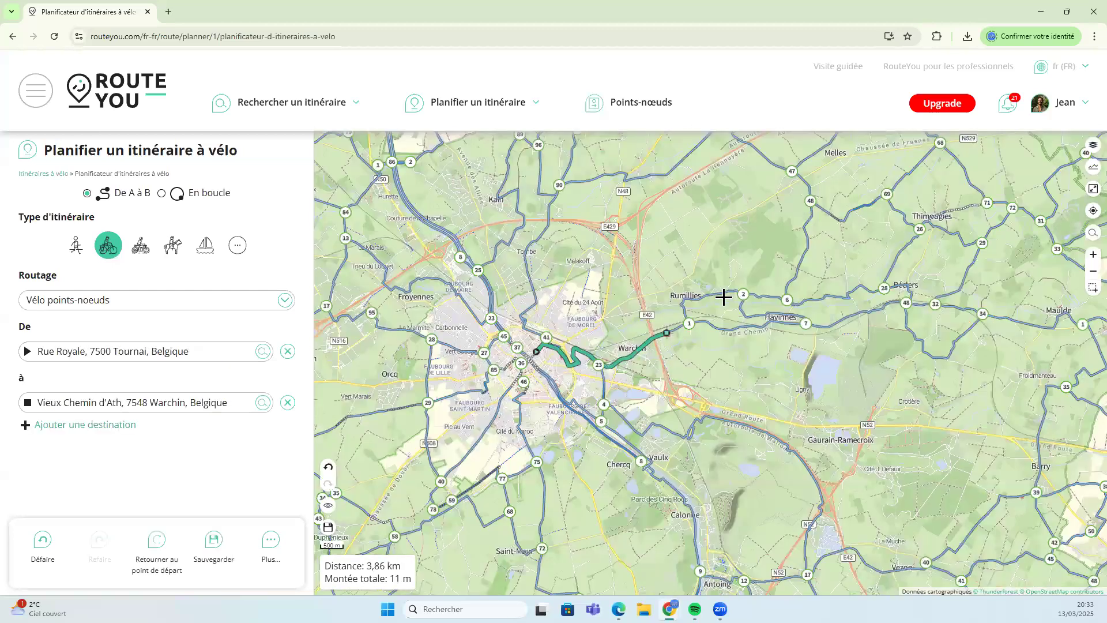
Extend the route through Grand Chemin and Rue du Renard in Havinnes to Rue de la Couture de Breuze in Melles
left_click(807, 324)
left_click(767, 295)
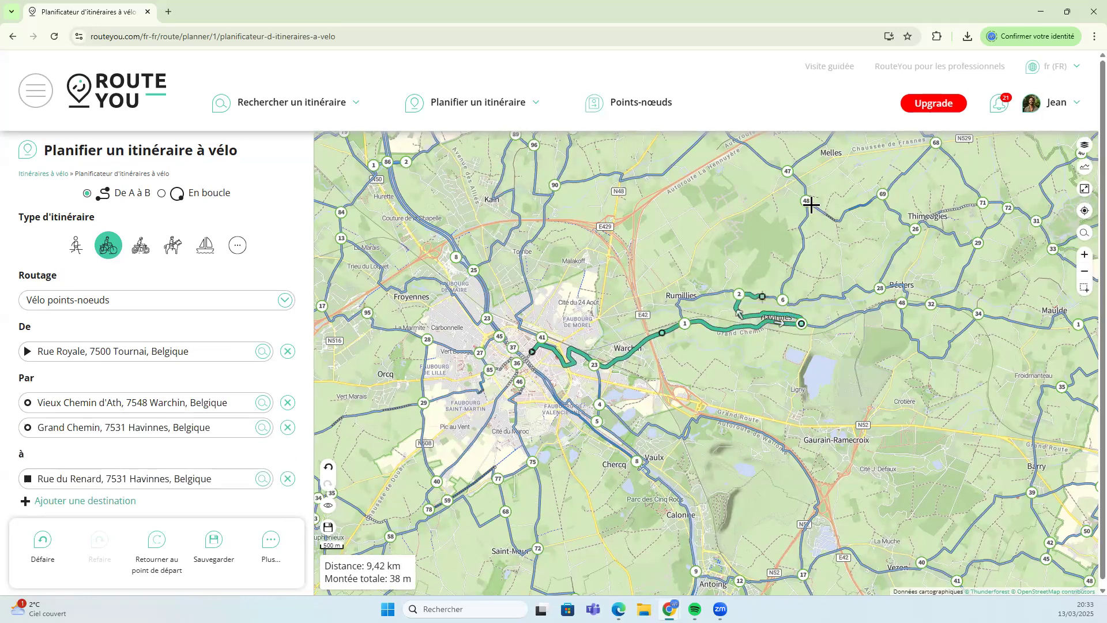
left_click(806, 184)
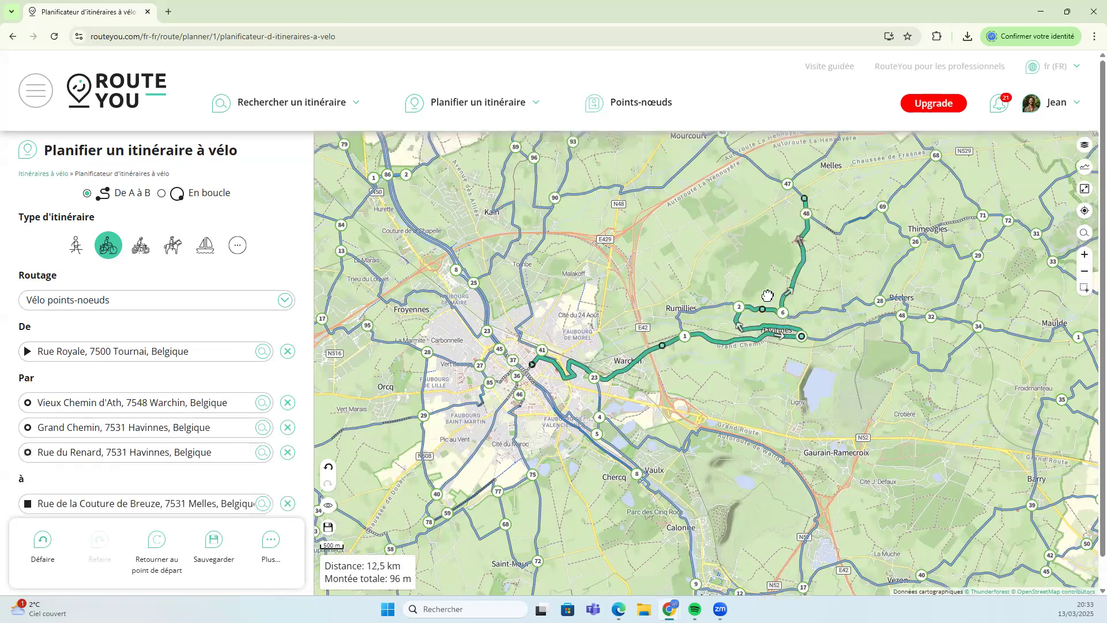
Continue the route through Mourcourt and past nodes 43 and 49 to Mont-Saint-Aubert
left_click(785, 241)
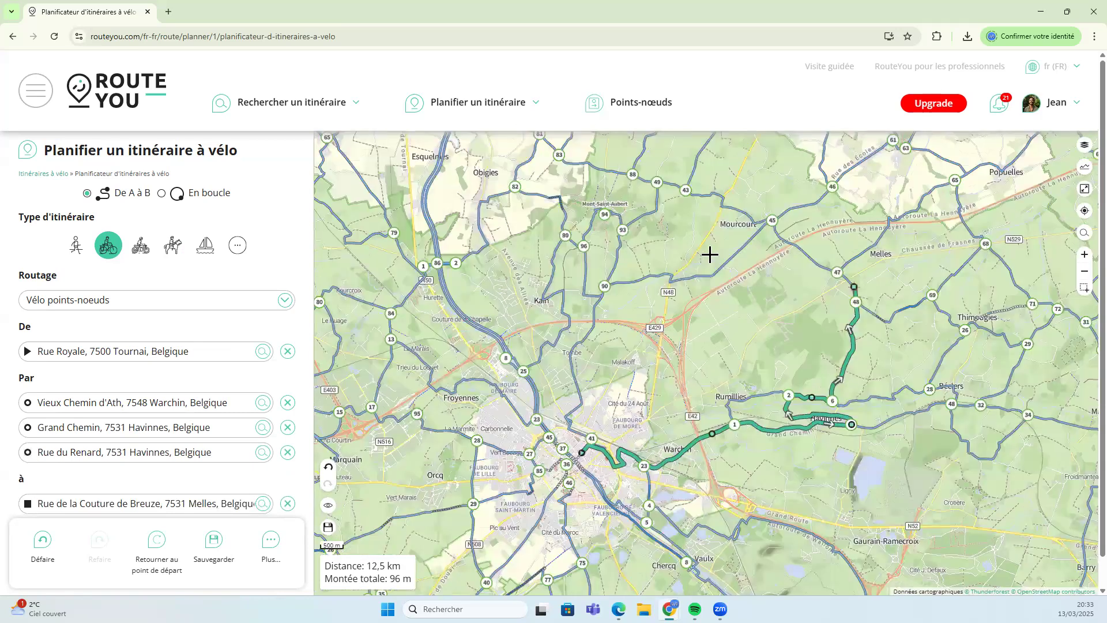
left_click(707, 196)
left_click(651, 218)
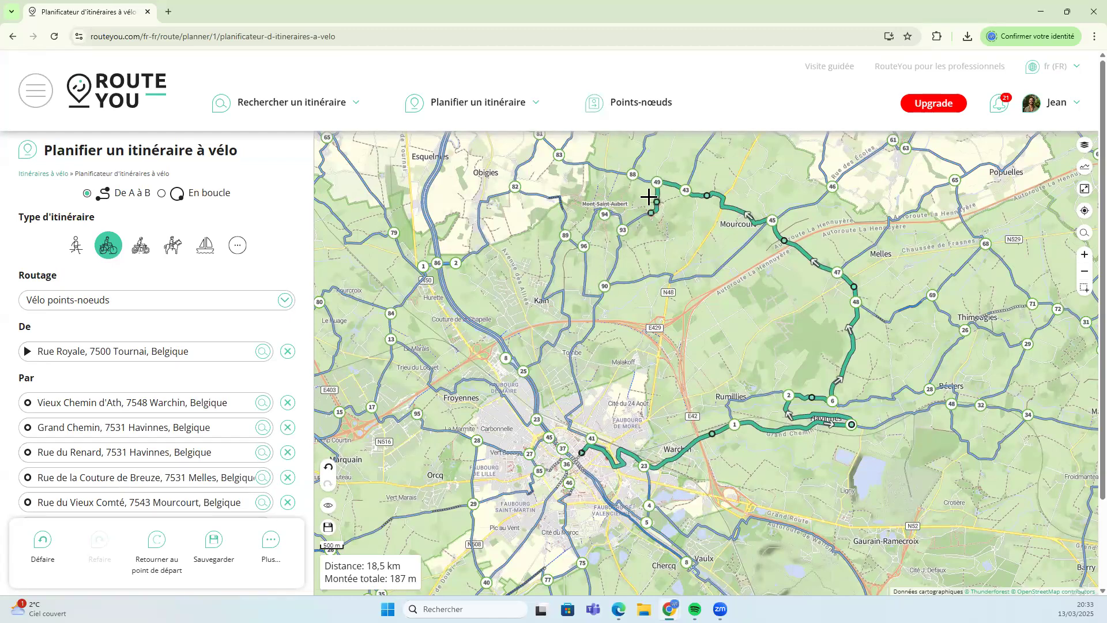
left_click(593, 222)
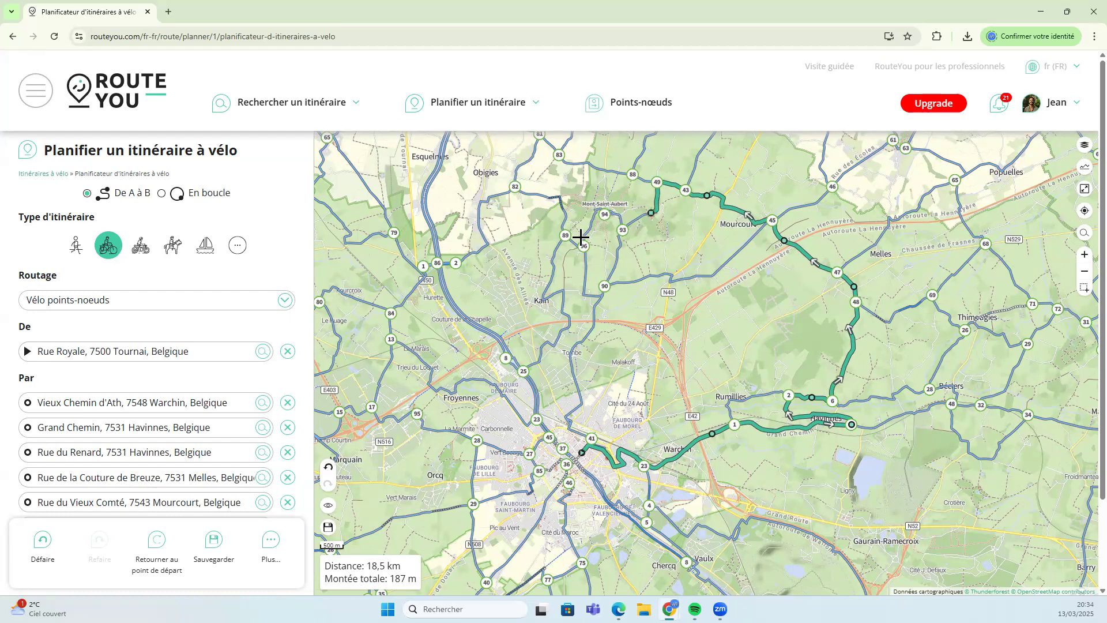
Route past node 82 near Obigies and along the river via Couture de Chapelle to Tournai, and close the loop at the starting point
left_click(551, 197)
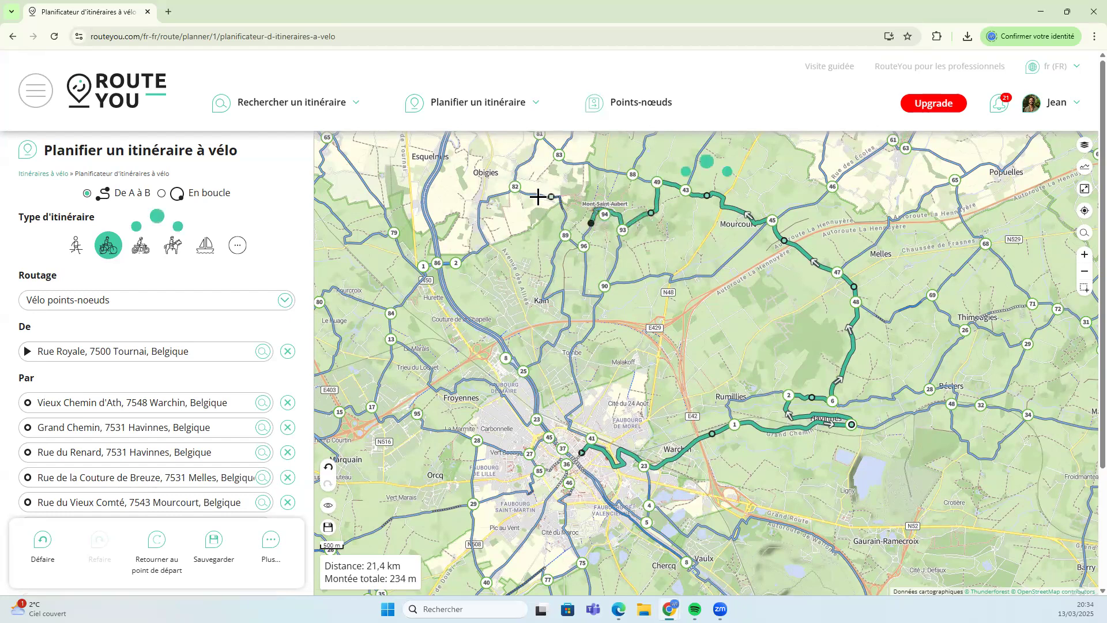
left_click(479, 211)
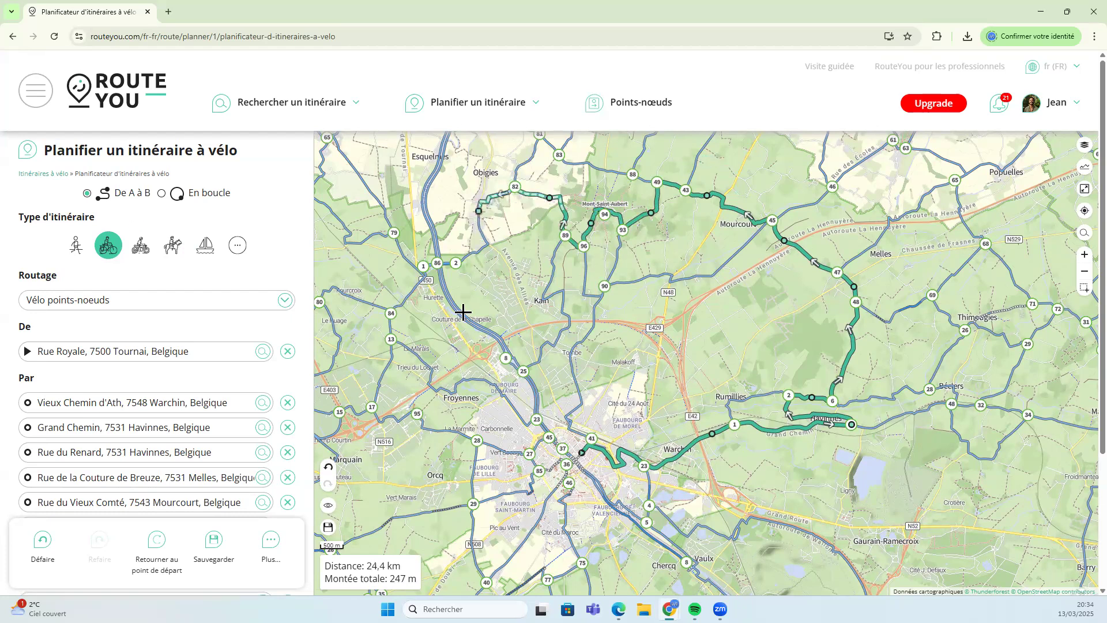
scroll(442, 297, "up", 1)
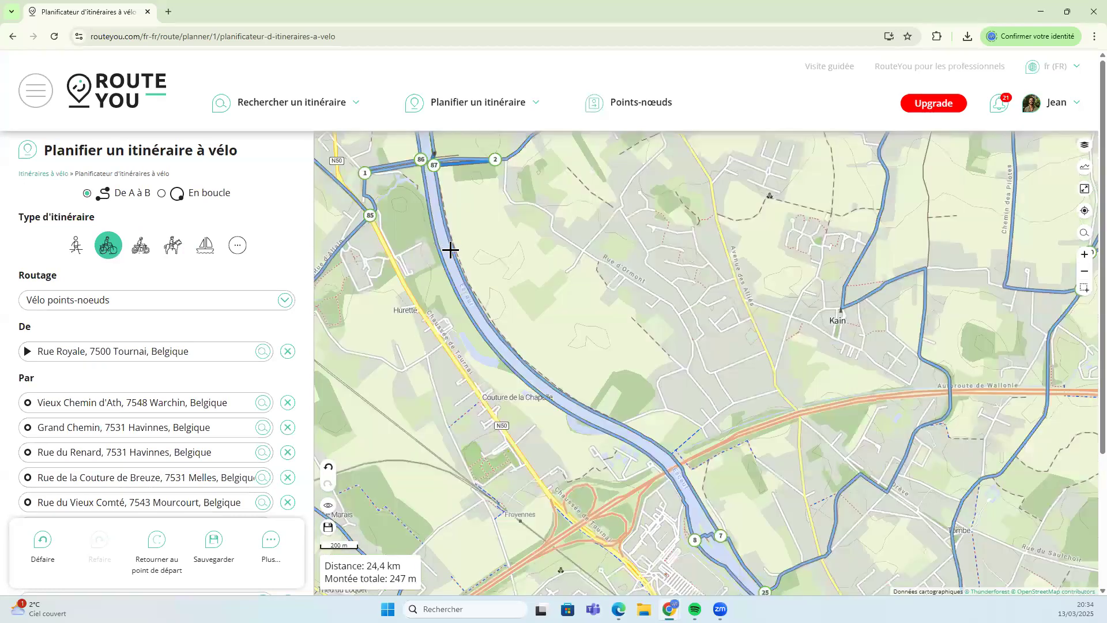
scroll(456, 257, "down", 2)
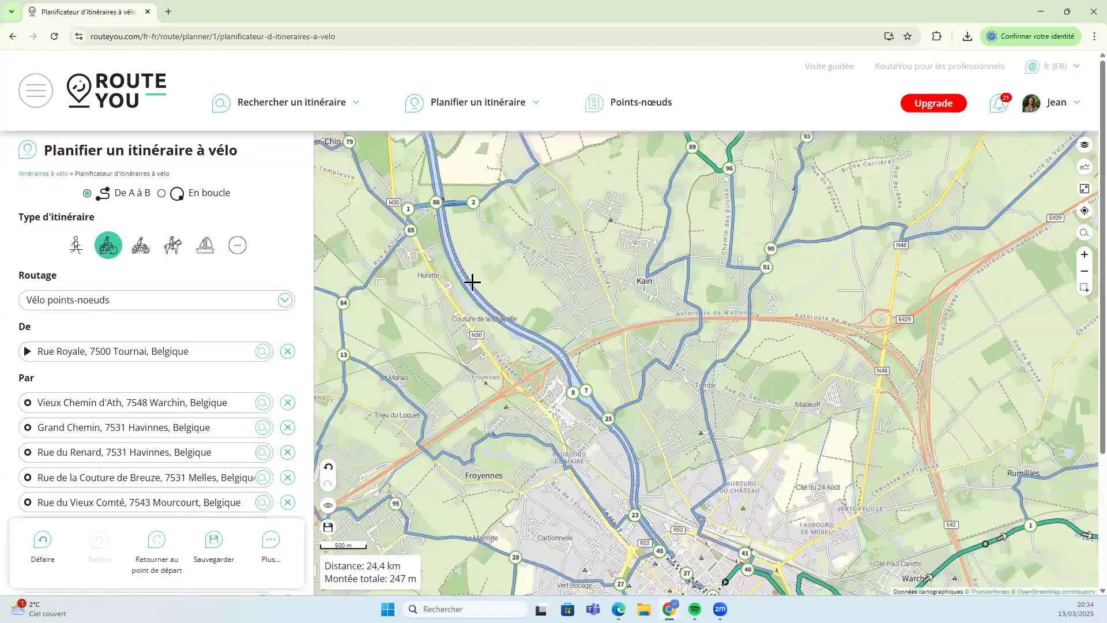
scroll(471, 282, "down", 1)
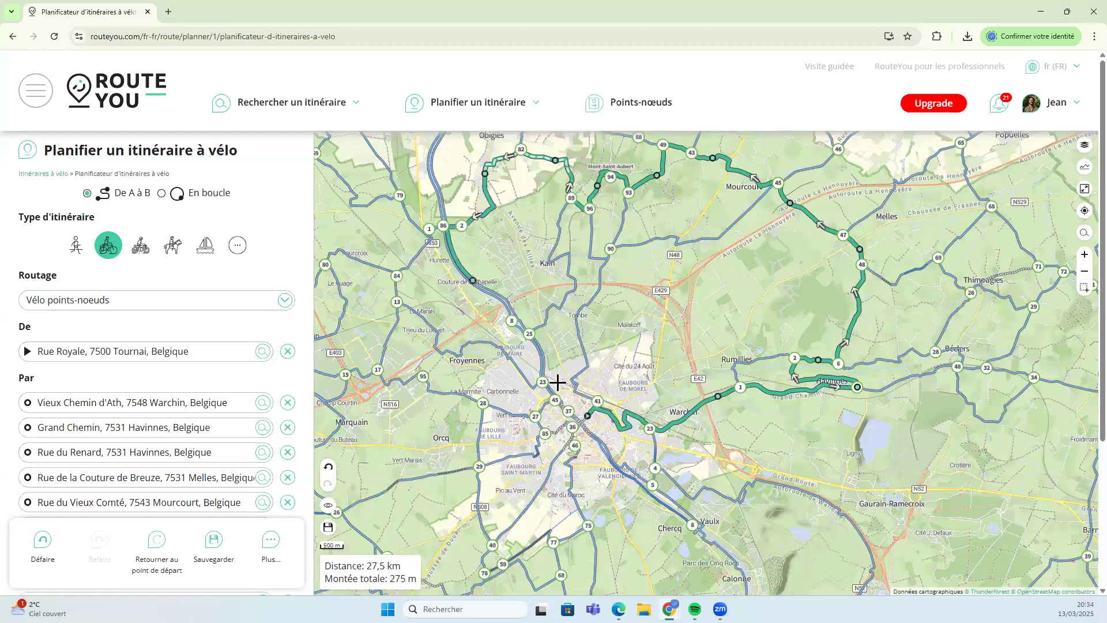
left_click(545, 367)
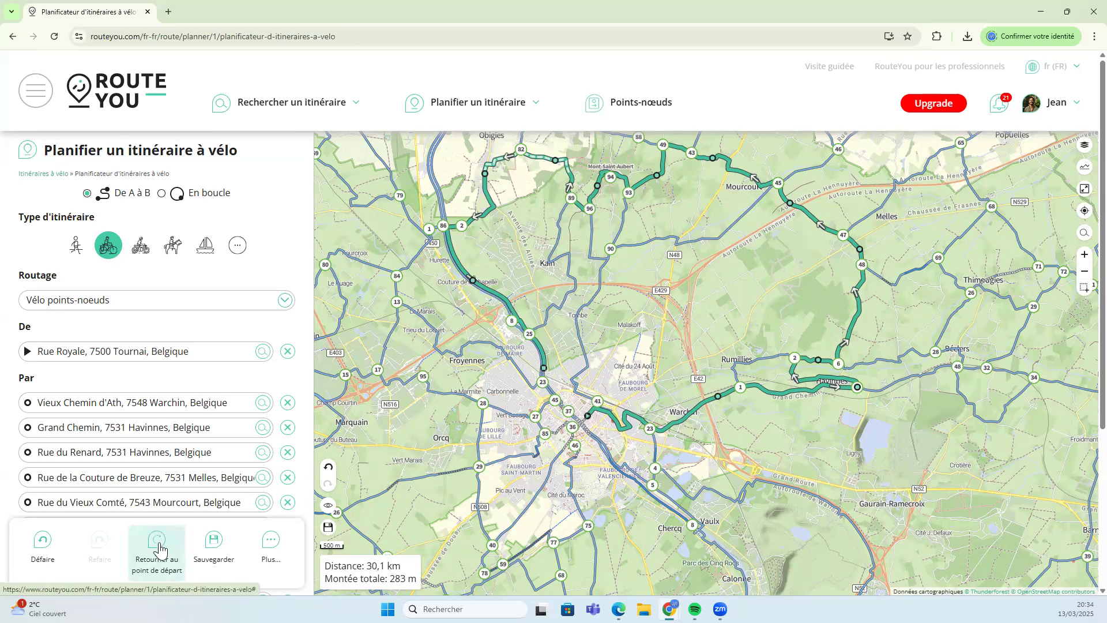
left_click(159, 545)
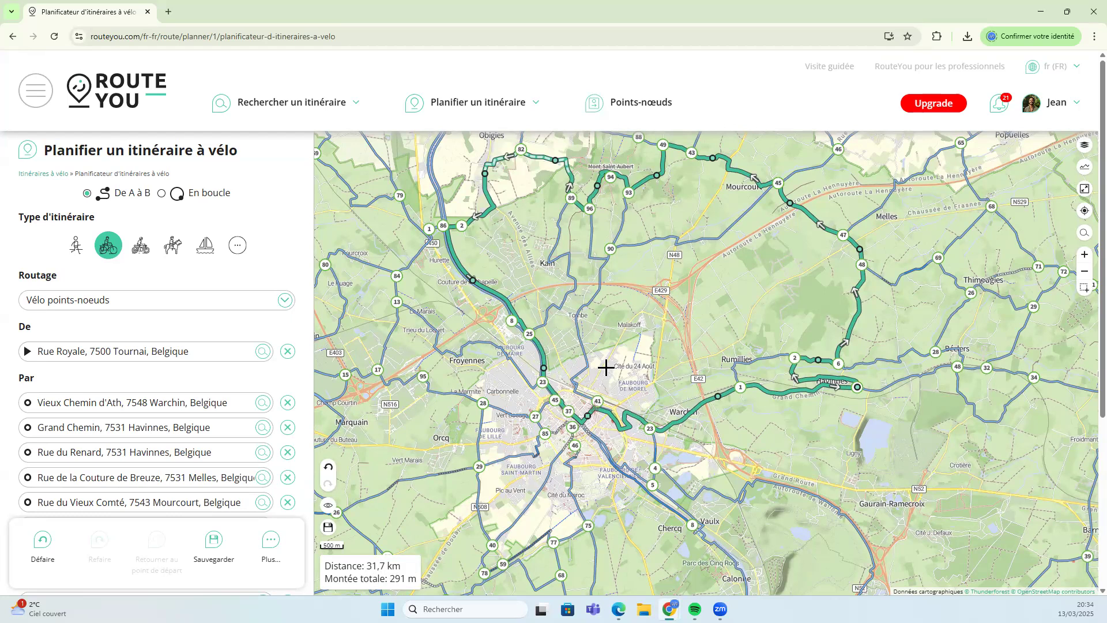
Check the elevation profile of the Tournai loop, and hide it again to view the route on the map
left_click(1083, 169)
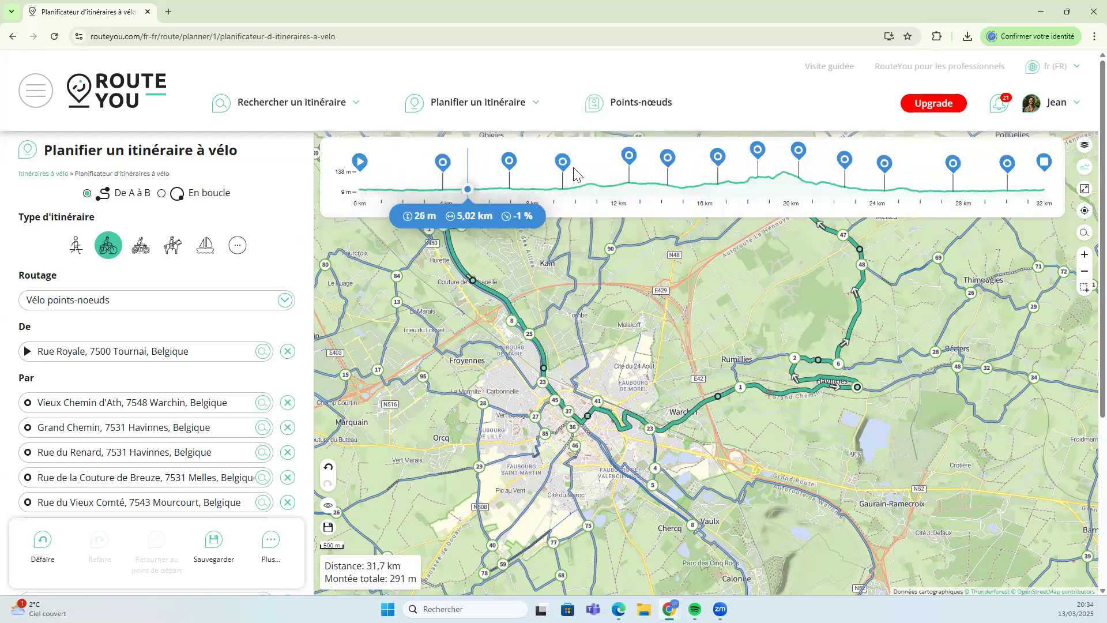
left_click(1082, 167)
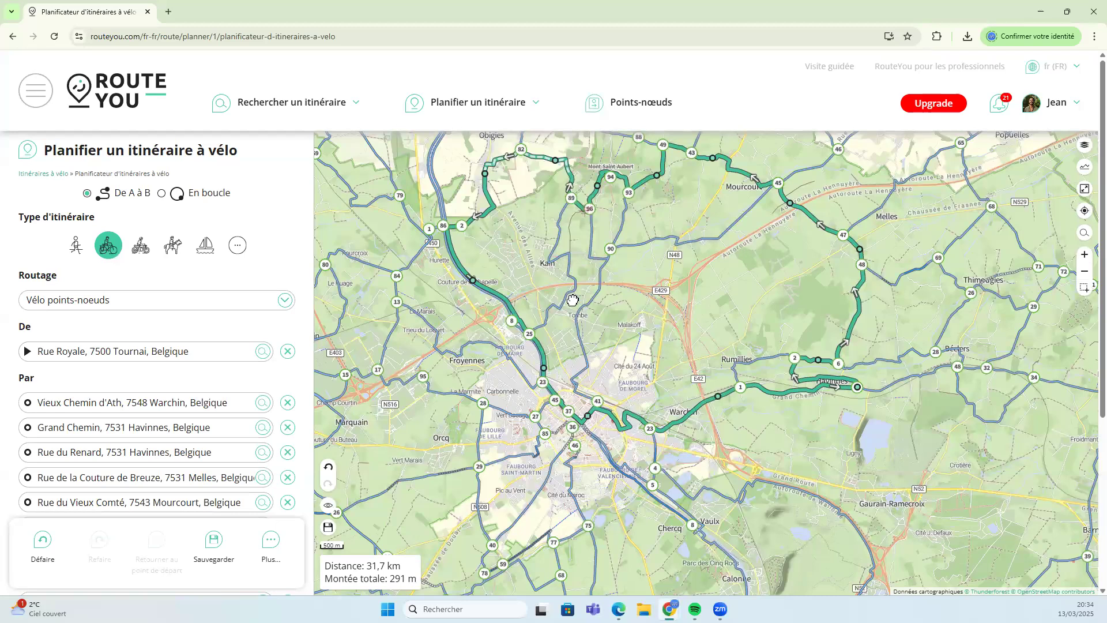
left_click_drag(593, 331, 598, 373)
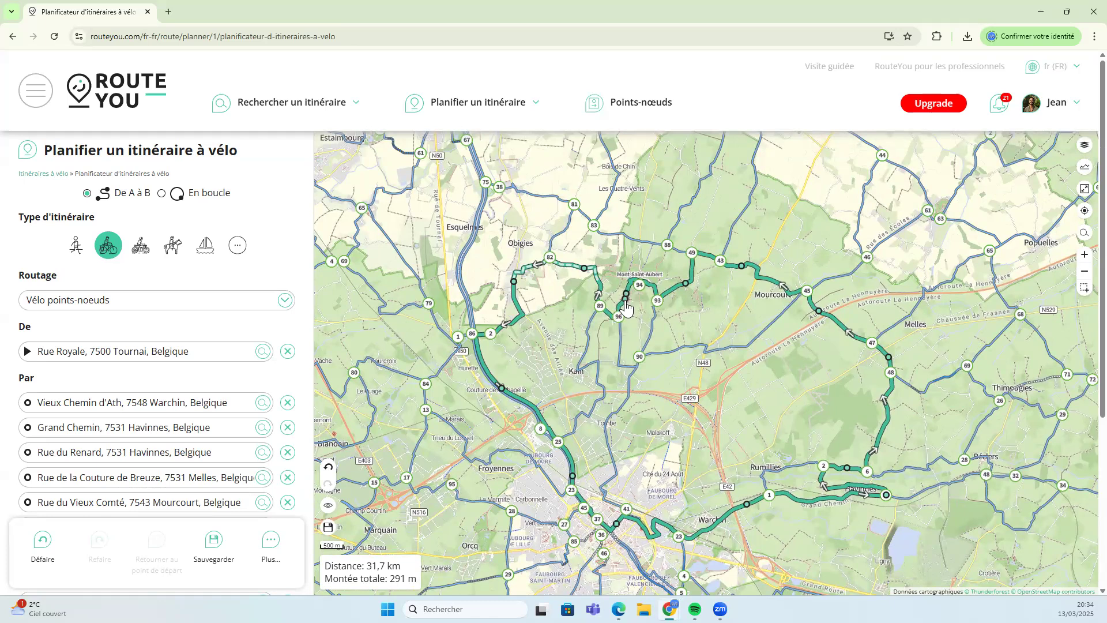
Reroute the loop's northwestern part through nodes 81, 38 and 75 and along the river past Esquelmes
left_click_drag(628, 297, 574, 210)
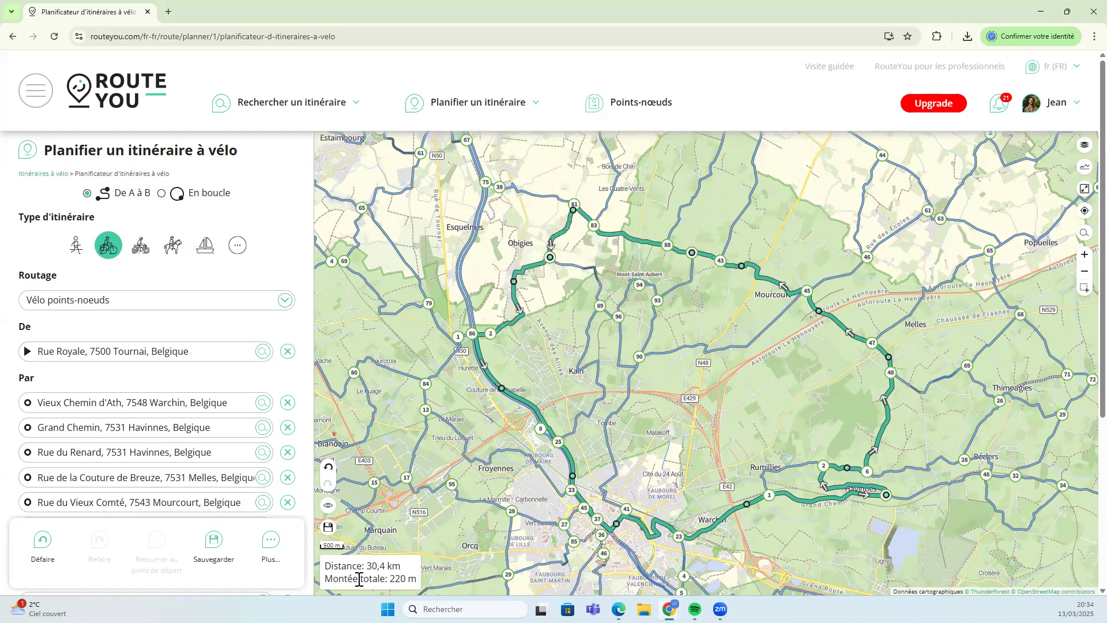
left_click_drag(550, 258, 486, 183)
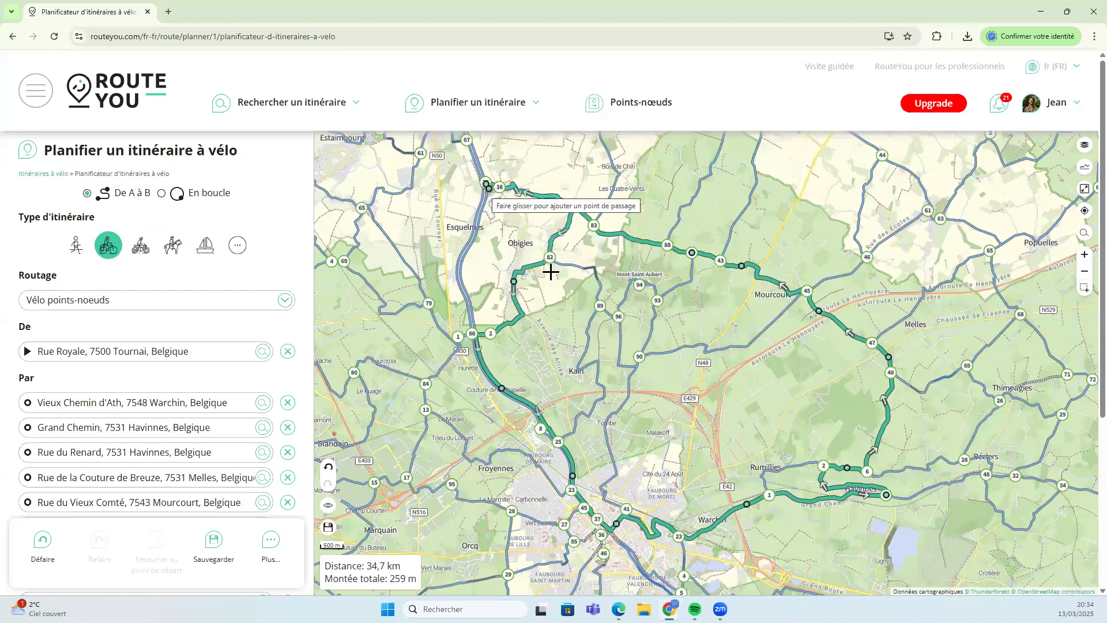
left_click_drag(514, 282, 458, 269)
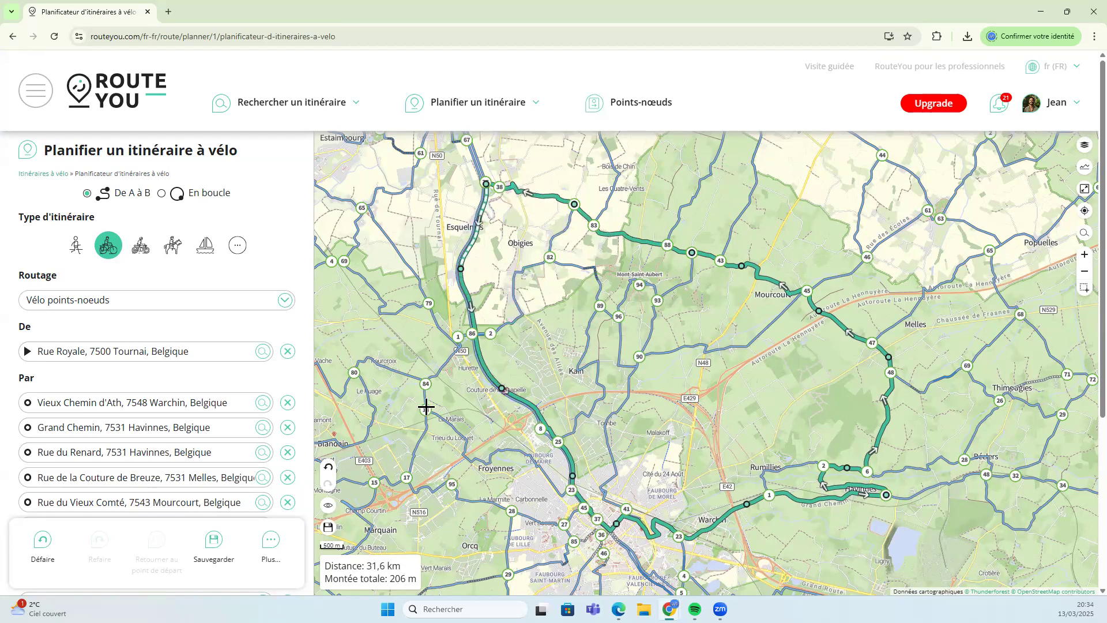
Reroute the return leg to Tournai west of the river through nodes 84 and 13 and Froyennes
scroll(652, 396, "down", 1)
scroll(608, 402, "down", 1)
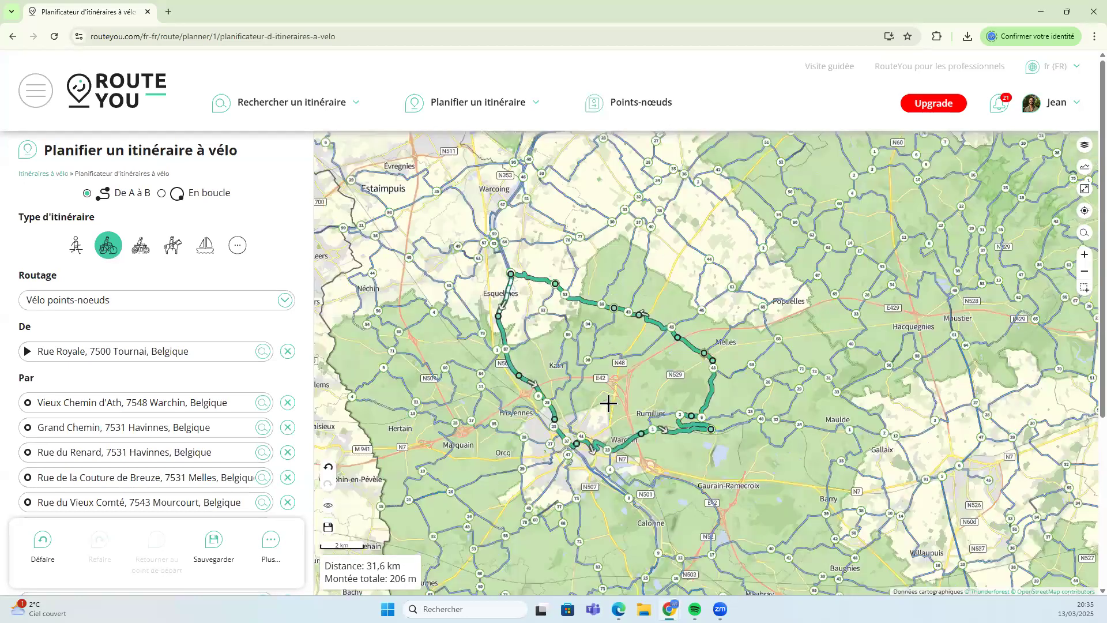
left_click_drag(457, 484, 457, 452)
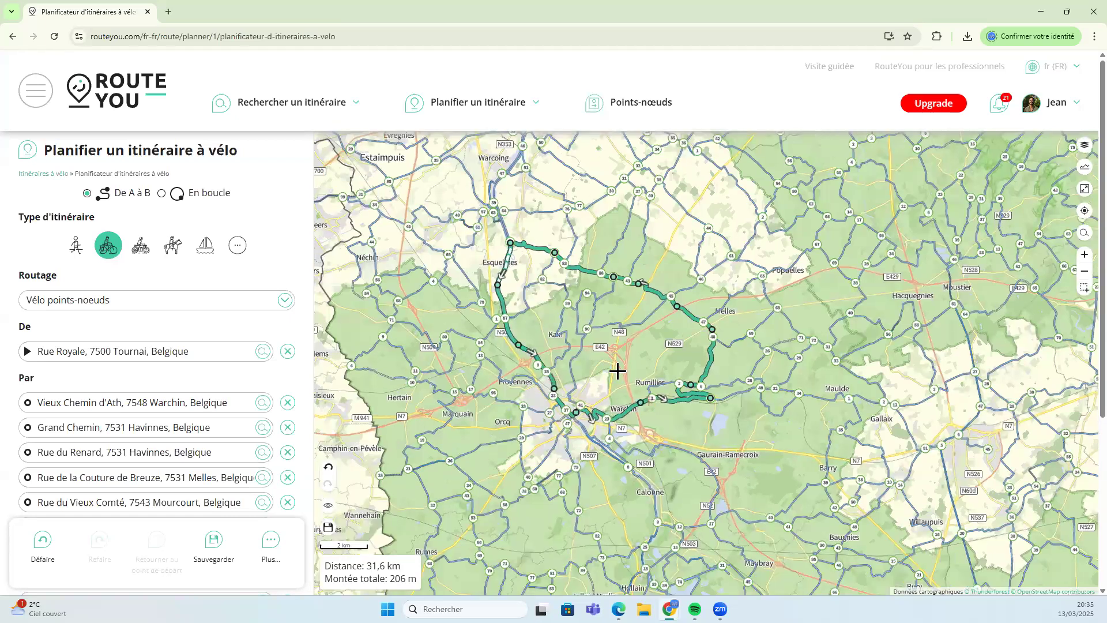
mouse_move(613, 356)
left_mouse_down()
mouse_move(604, 385)
mouse_move(635, 356)
mouse_move(626, 365)
left_mouse_up()
scroll(508, 337, "up", 1)
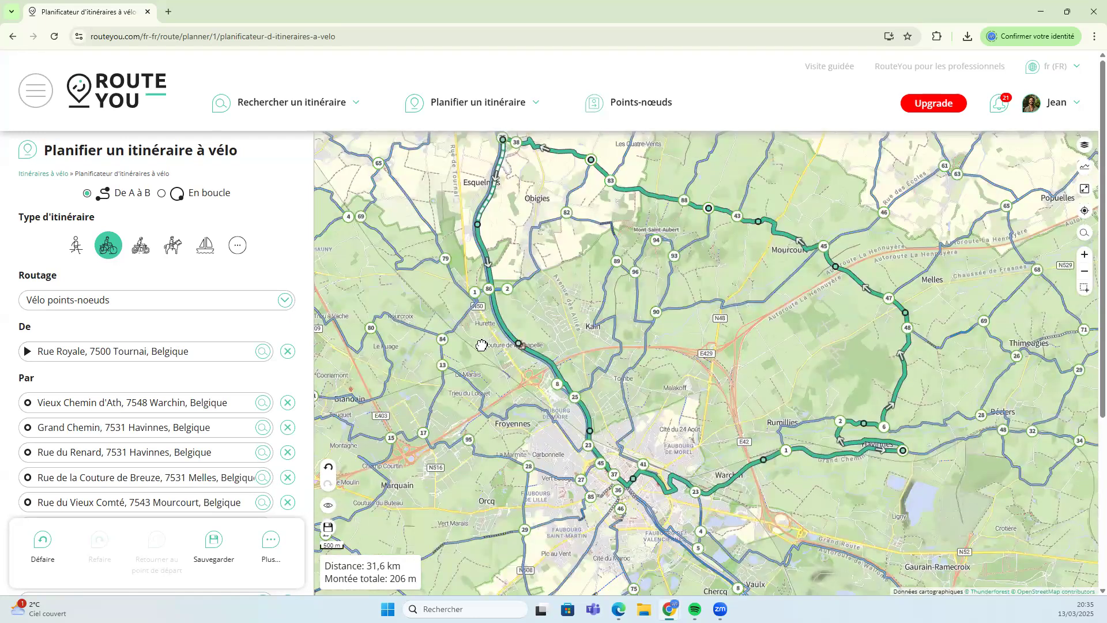
left_click_drag(482, 345, 442, 339)
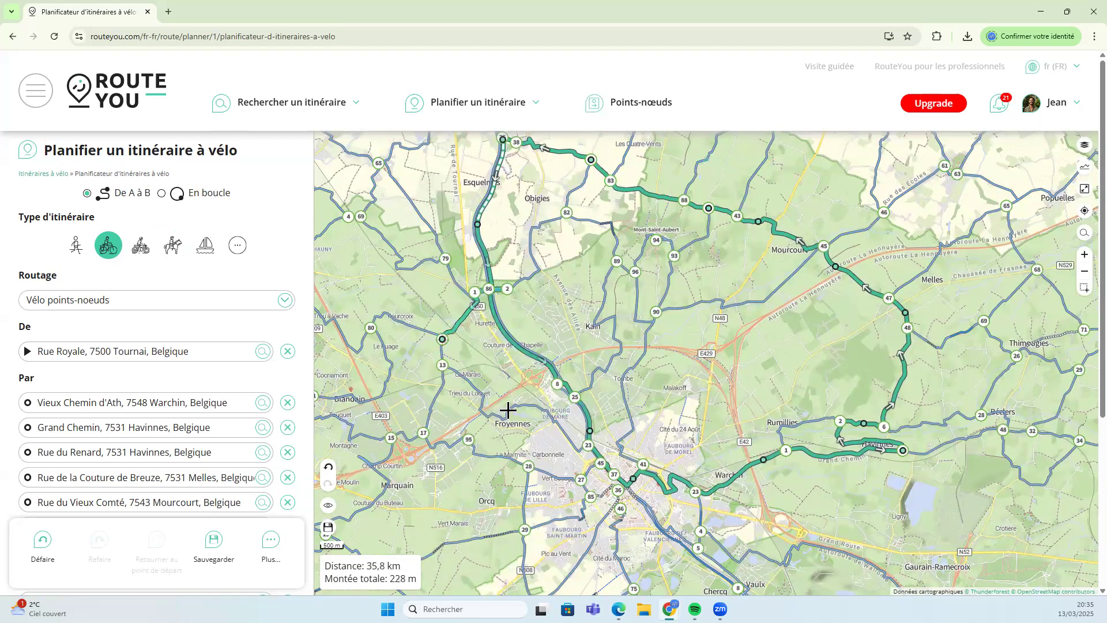
left_click_drag(554, 379, 528, 413)
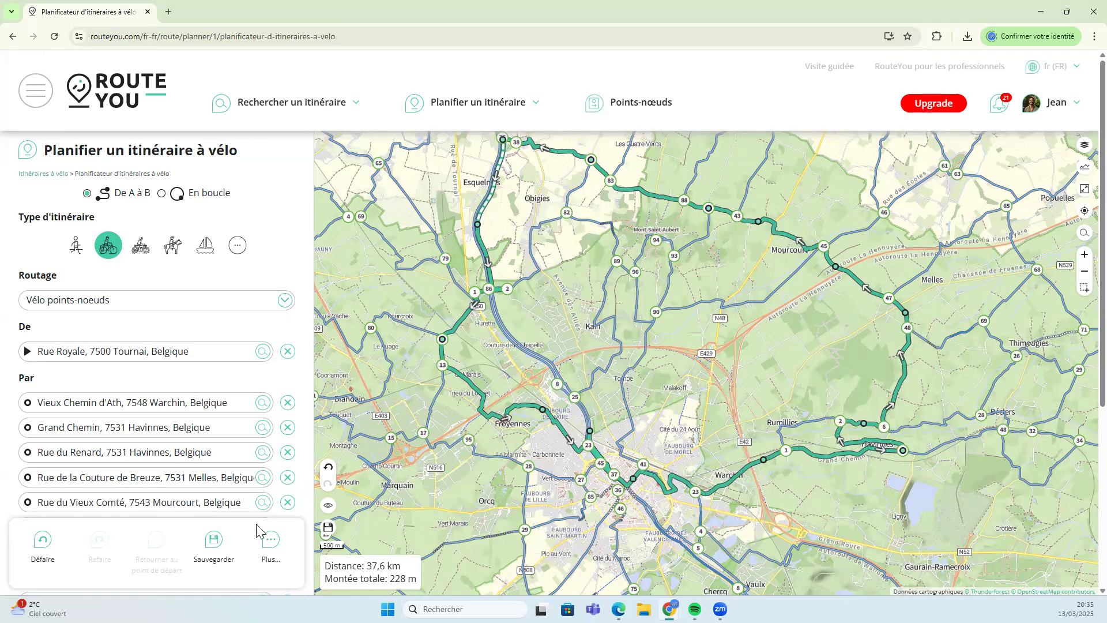
Save the route as "Tournai au Nord", replacing the start and end addresses in the description with "Jolie balade à vélo au Nord de Tournai"
left_click(211, 550)
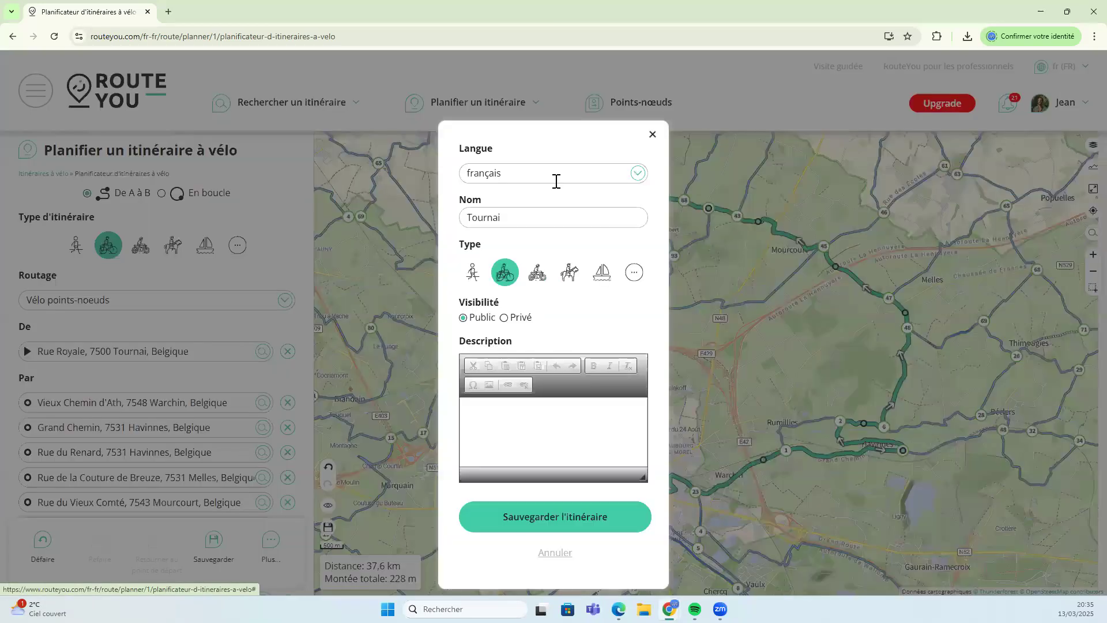
left_click(518, 190)
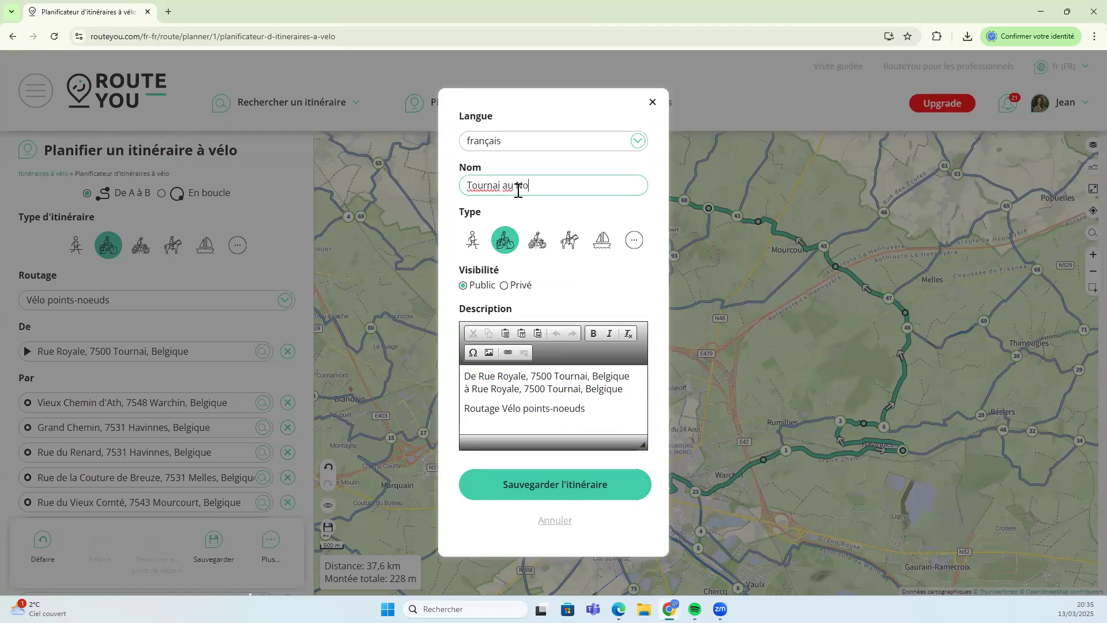
left_click_drag(626, 391, 368, 368)
type("Jolie balade ")
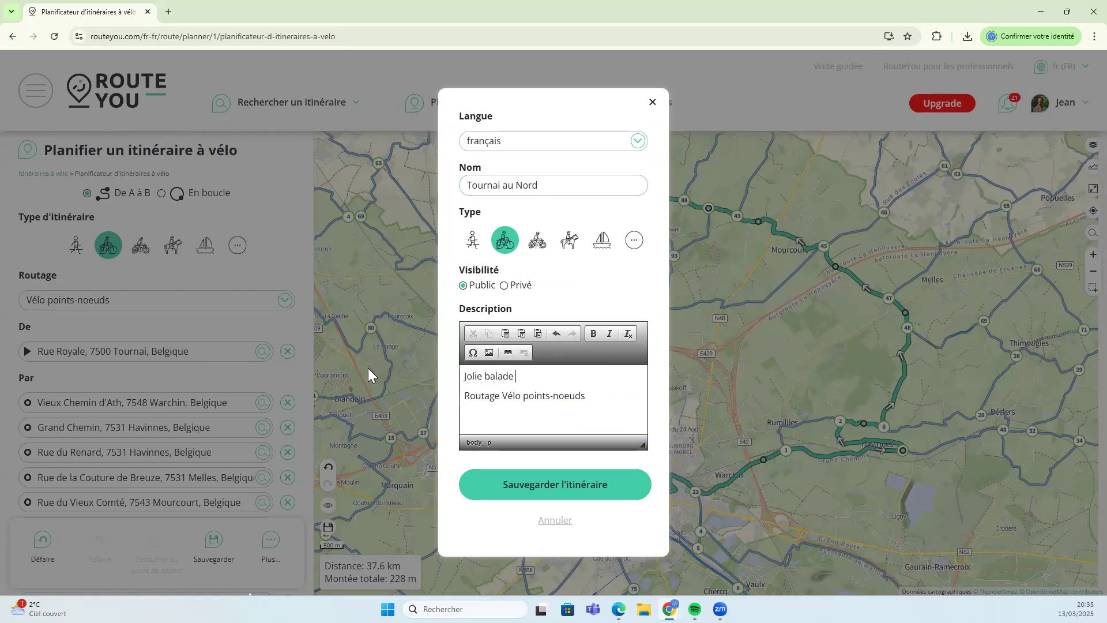
type("à vélo au Nord de Tournai")
left_click(563, 485)
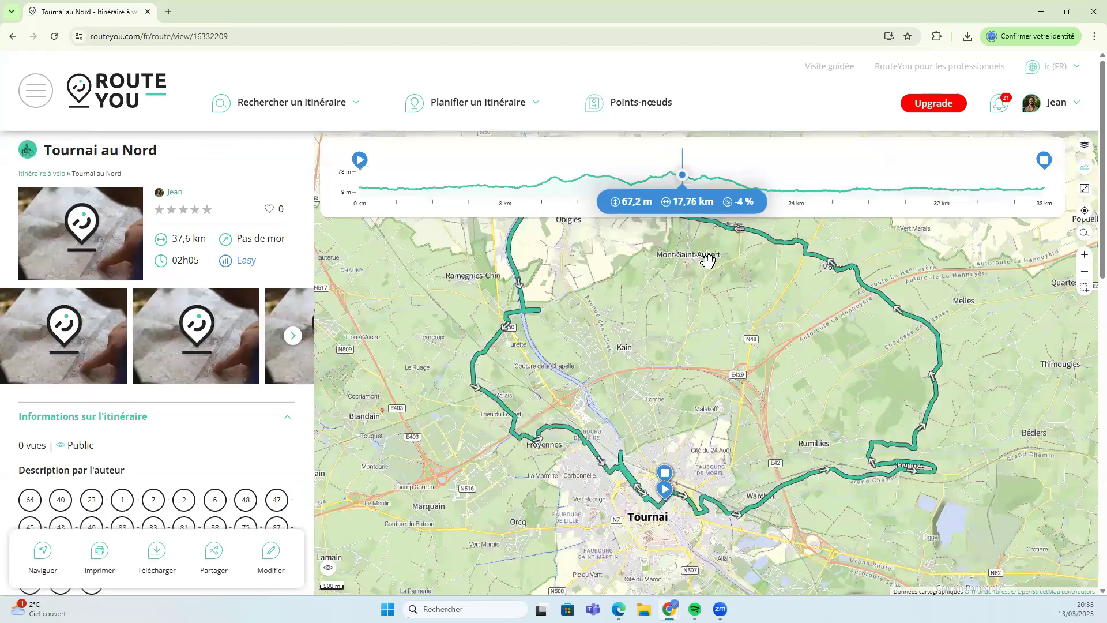
Reload the saved route's page and review its node sequence and author description
left_click(54, 37)
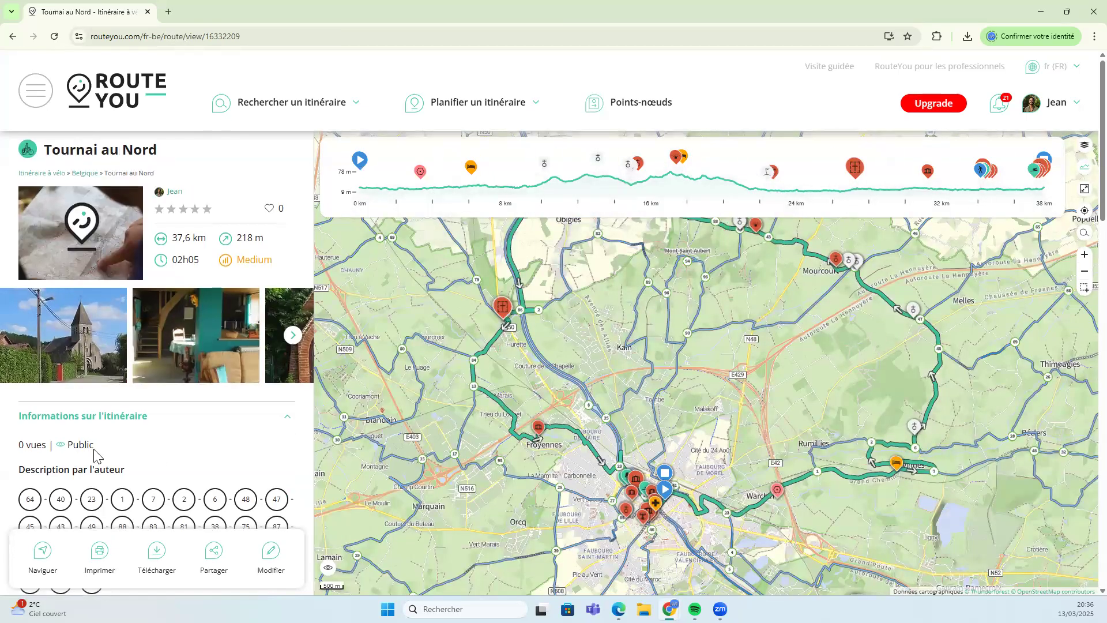
scroll(94, 454, "down", 1)
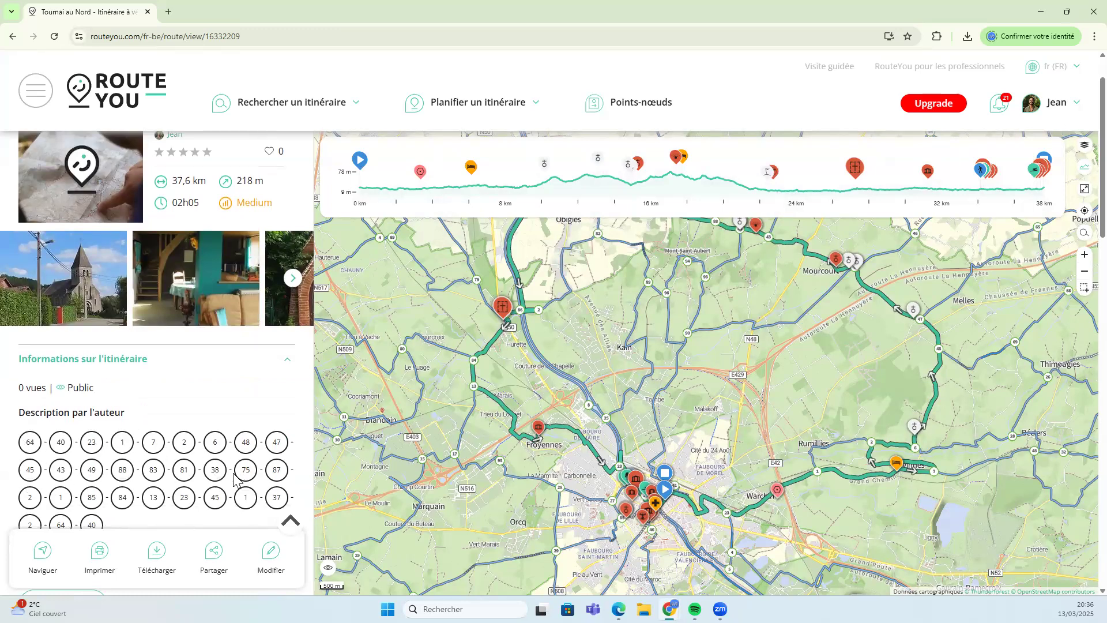
scroll(234, 478, "down", 1)
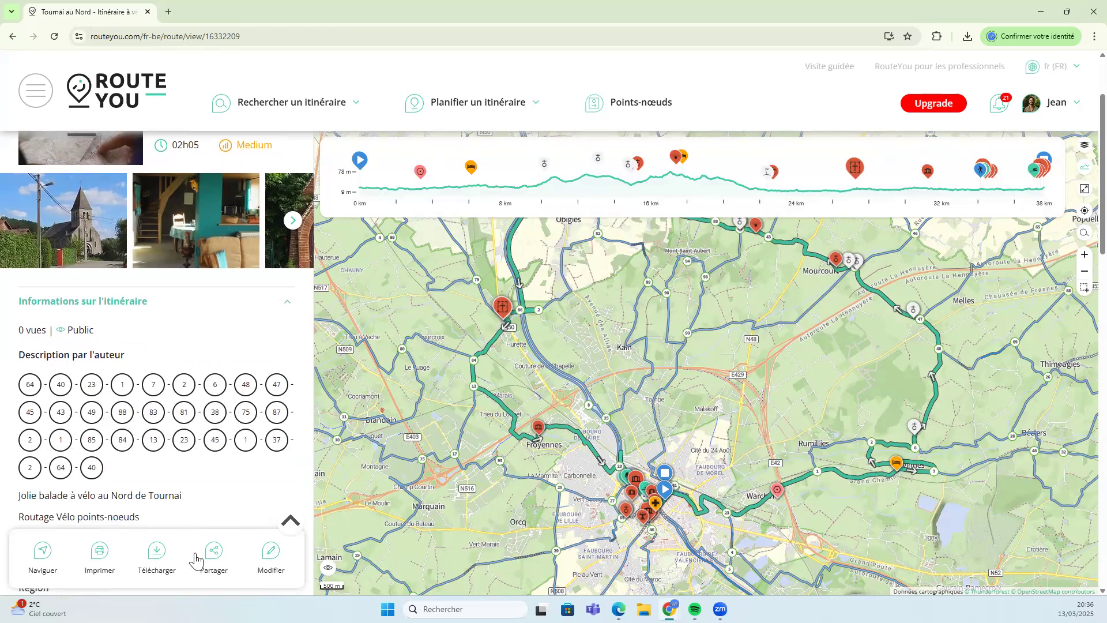
Generate the route's printable node strip (Bande des points-nœuds) in A4 vertical format and open the PDF
left_click(91, 564)
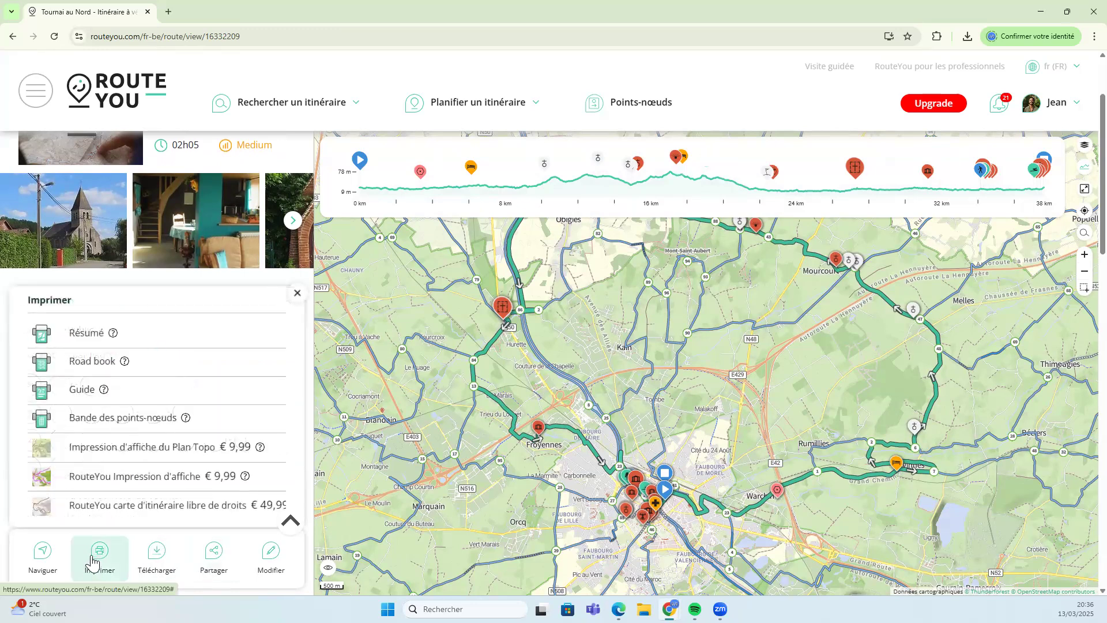
left_click(99, 426)
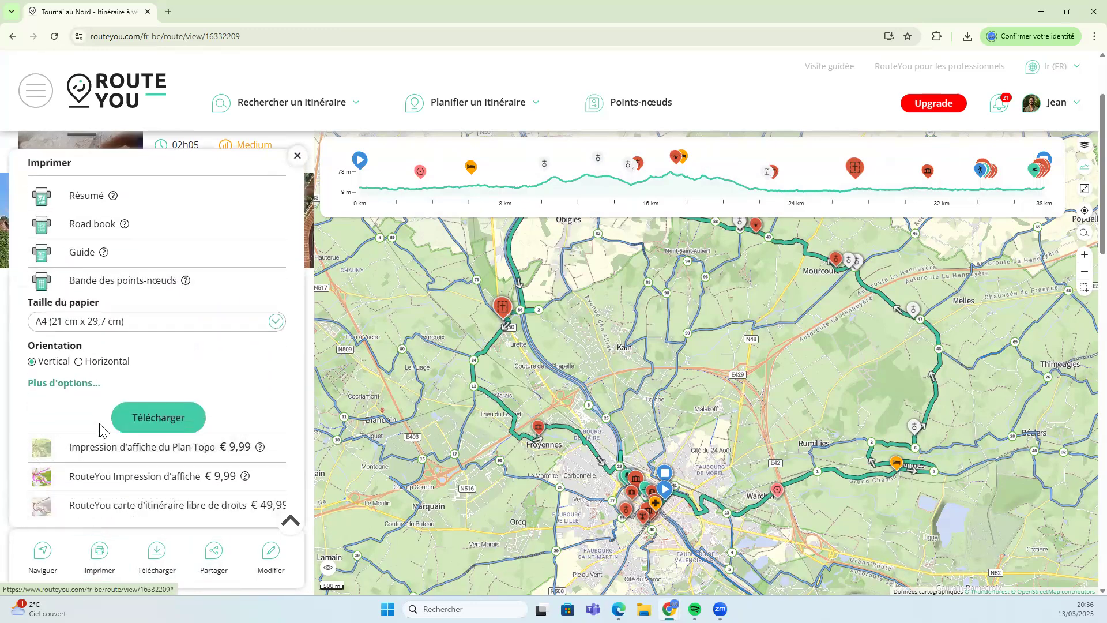
left_click(138, 406)
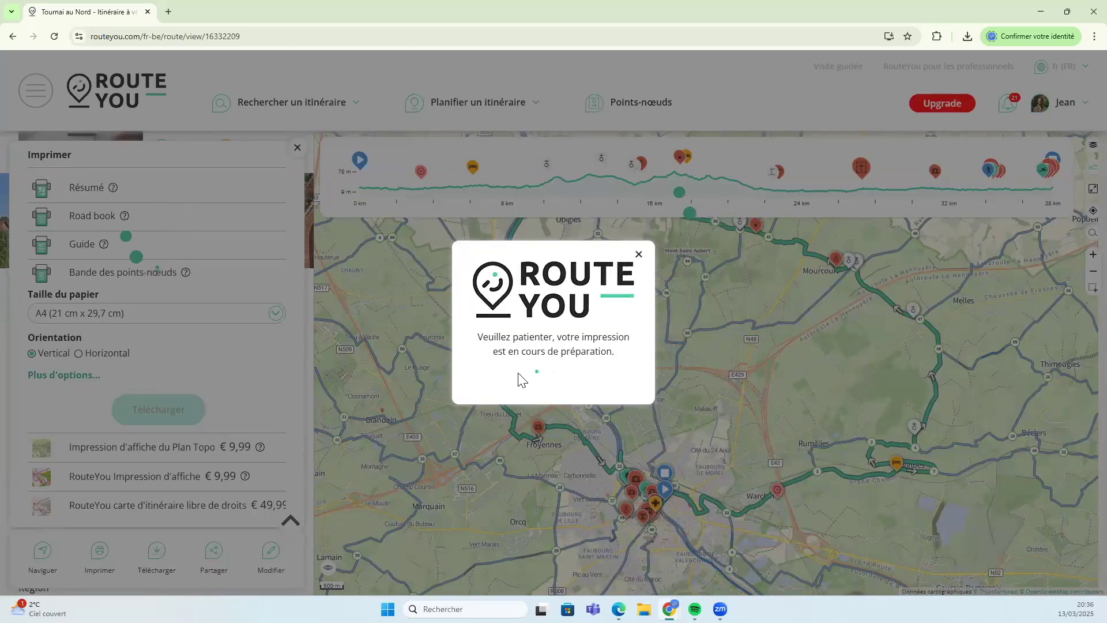
left_click(548, 377)
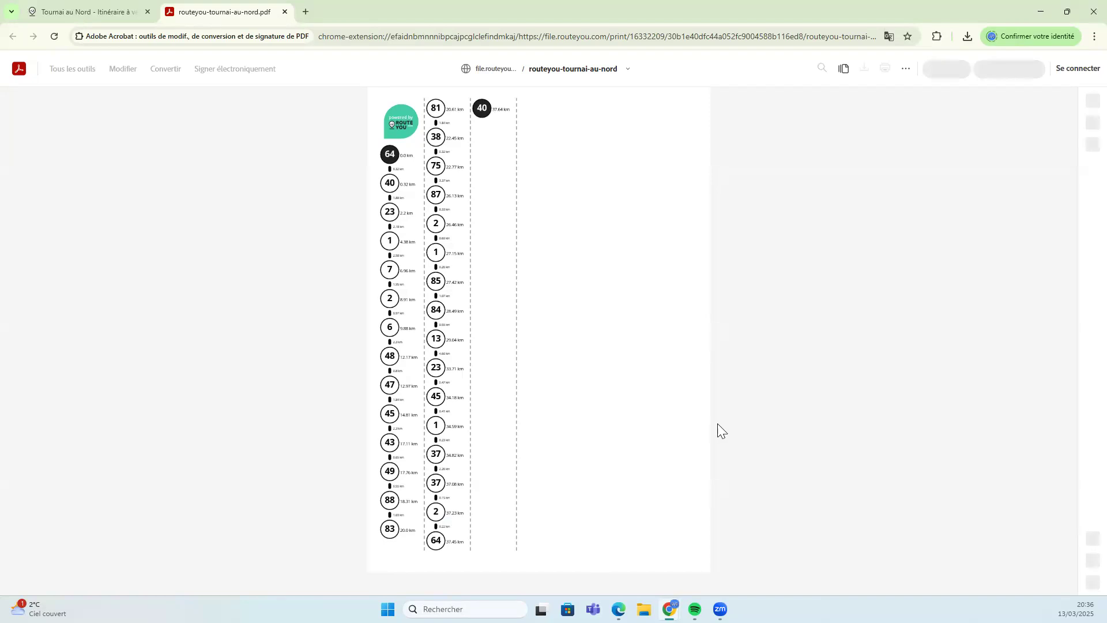
Review both pages of the node strip PDF, then close it and dismiss the print message
scroll(436, 444, "down", 2)
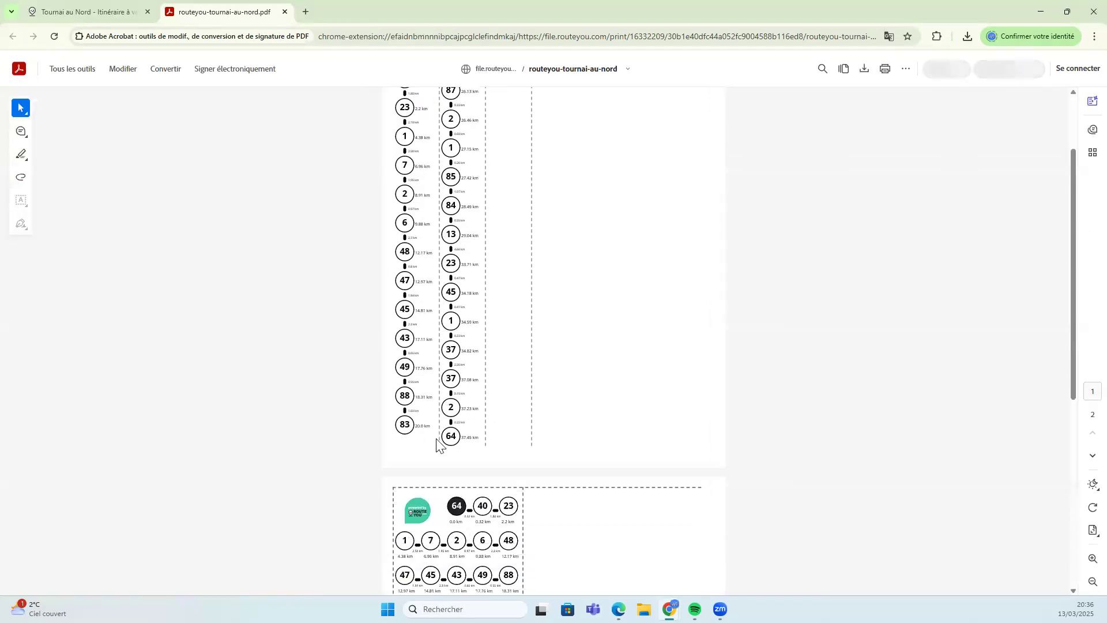
scroll(437, 445, "down", 5)
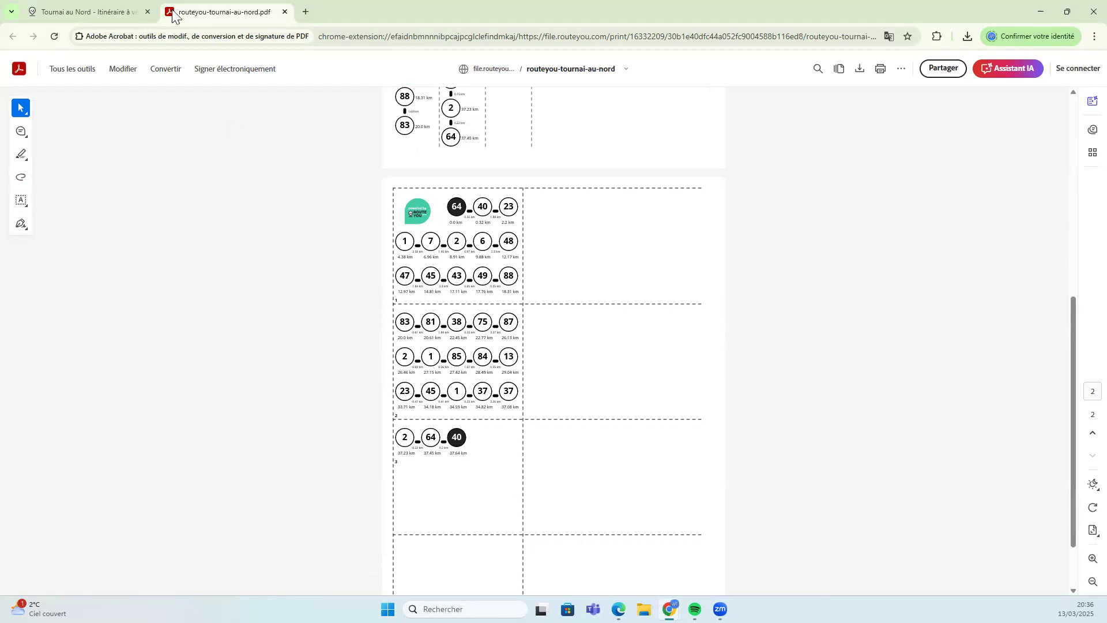
left_click_drag(213, 12, 226, 75)
left_click(777, 72)
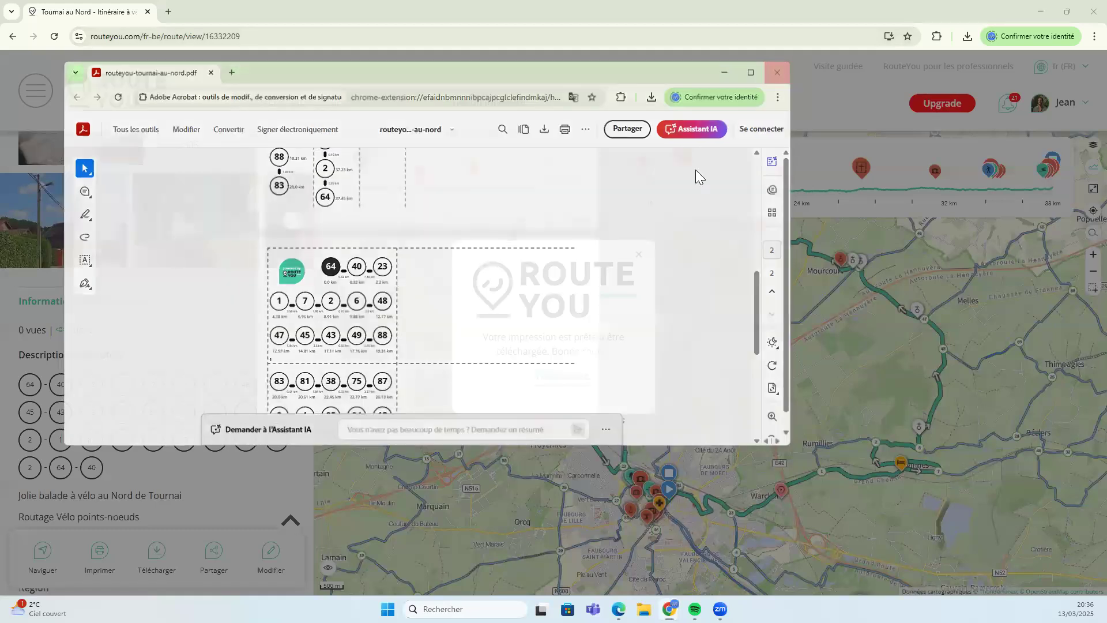
left_click(639, 254)
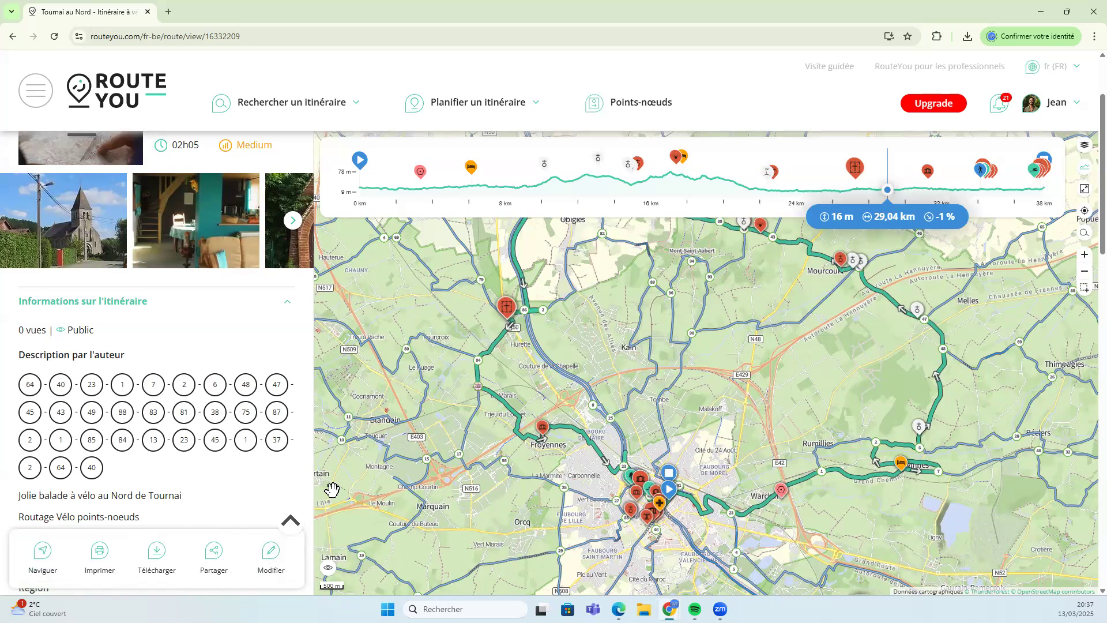
Open the walking node-network planner and view the network's coverage across the Netherlands and Belgium
mouse_move(471, 124)
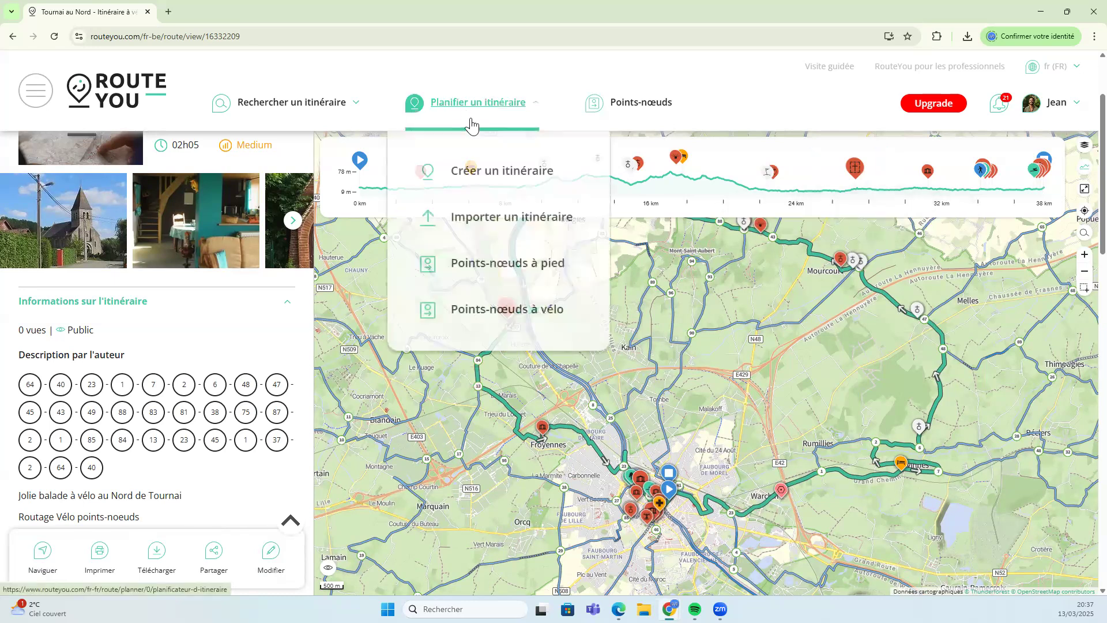
left_click(493, 274)
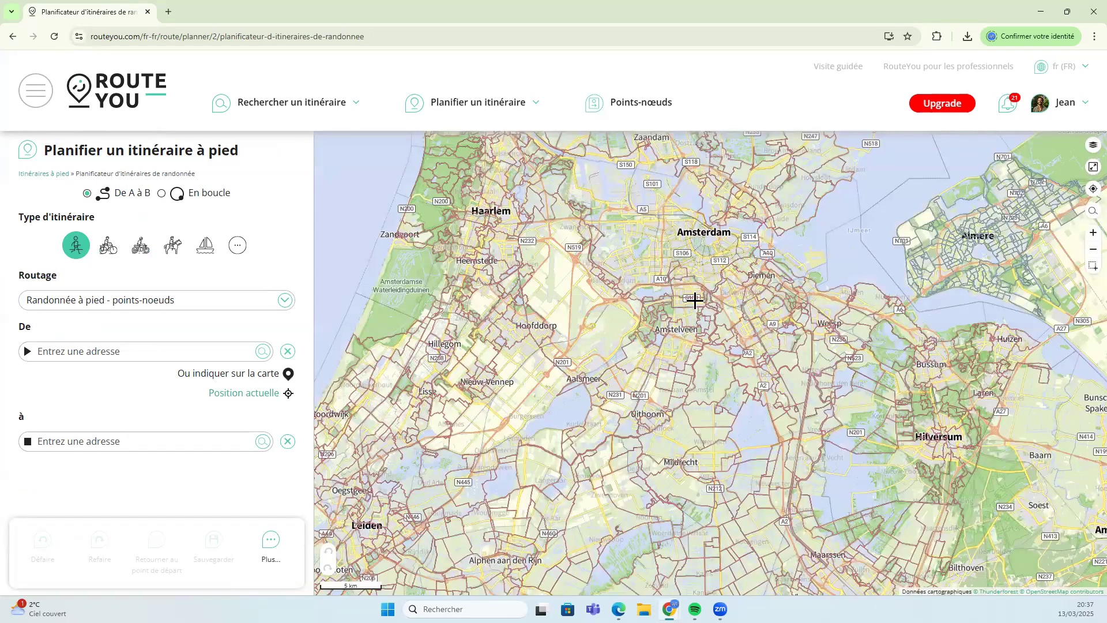
scroll(695, 300, "down", 6)
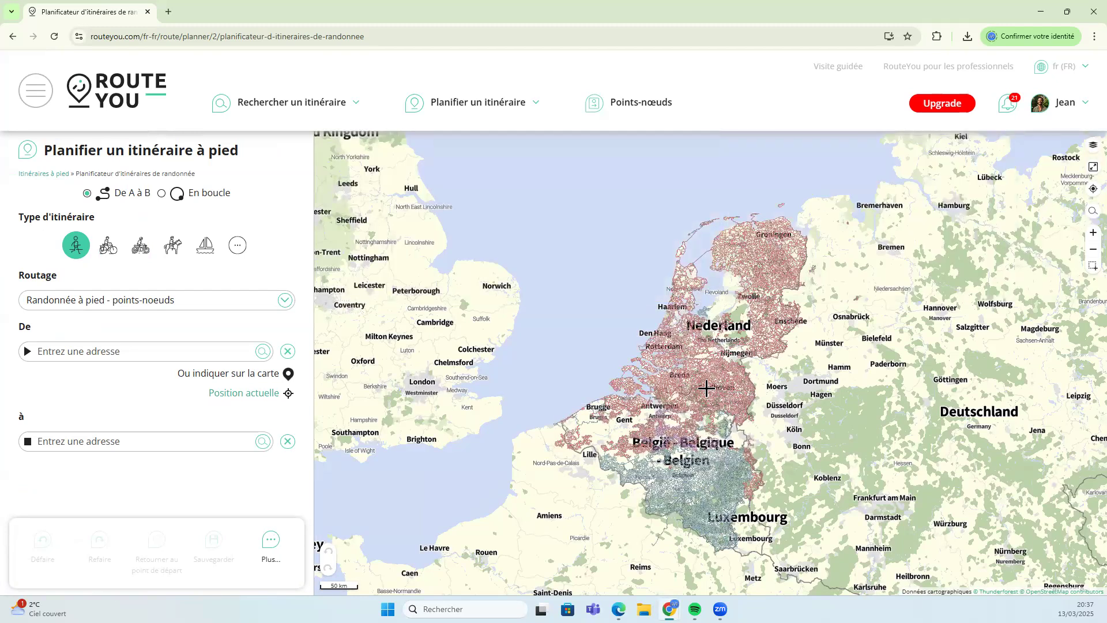
scroll(706, 388, "up", 1)
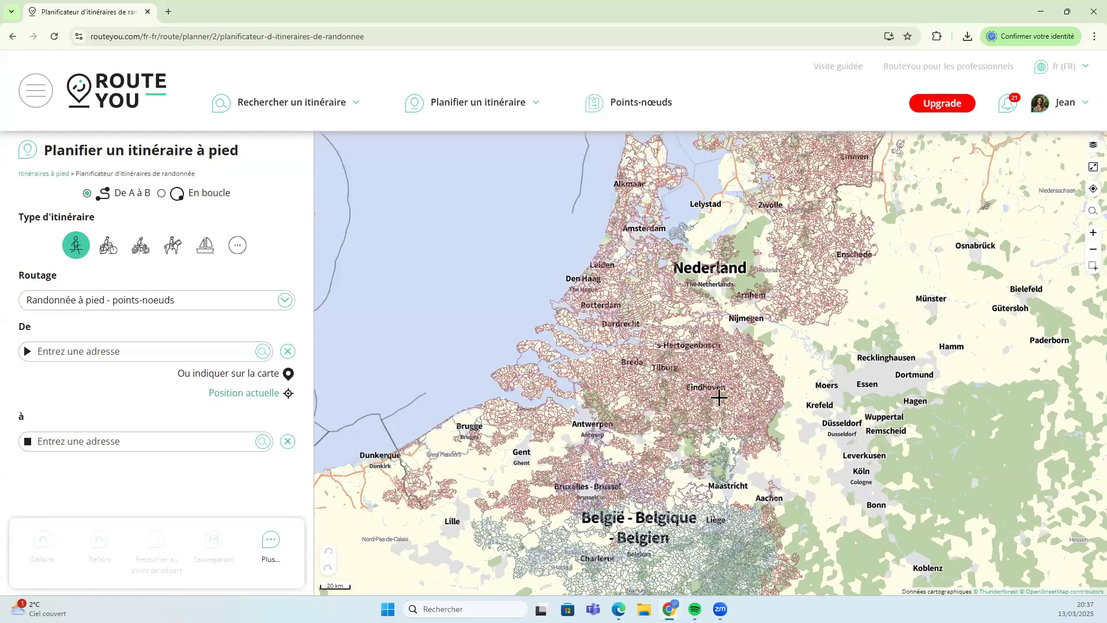
left_click_drag(718, 466, 721, 449)
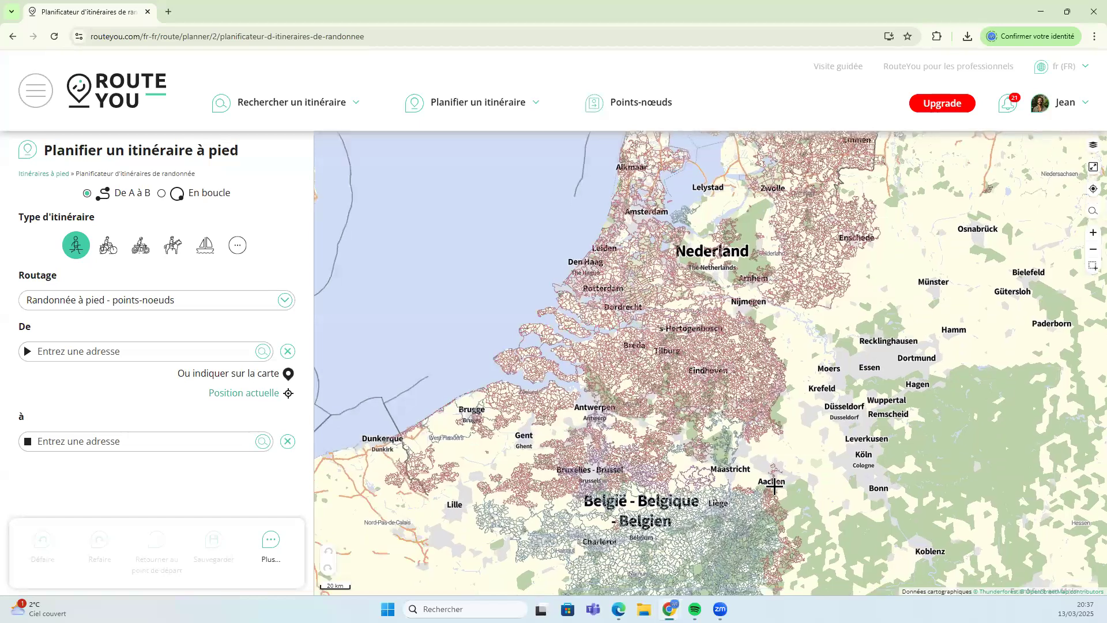
left_click_drag(632, 278, 636, 247)
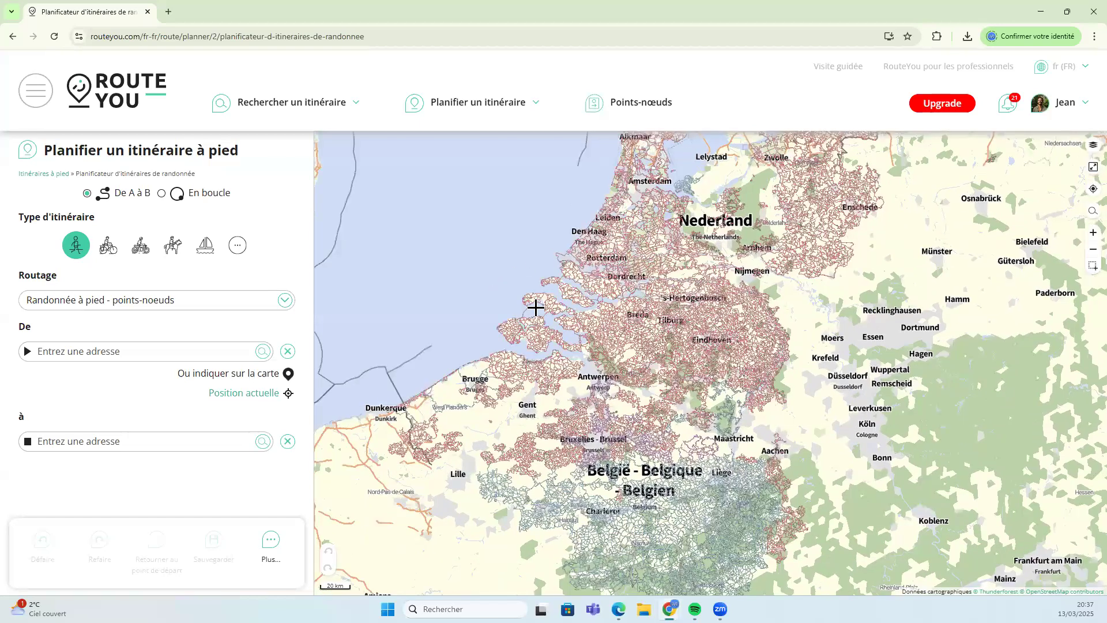
left_click_drag(535, 381, 532, 318)
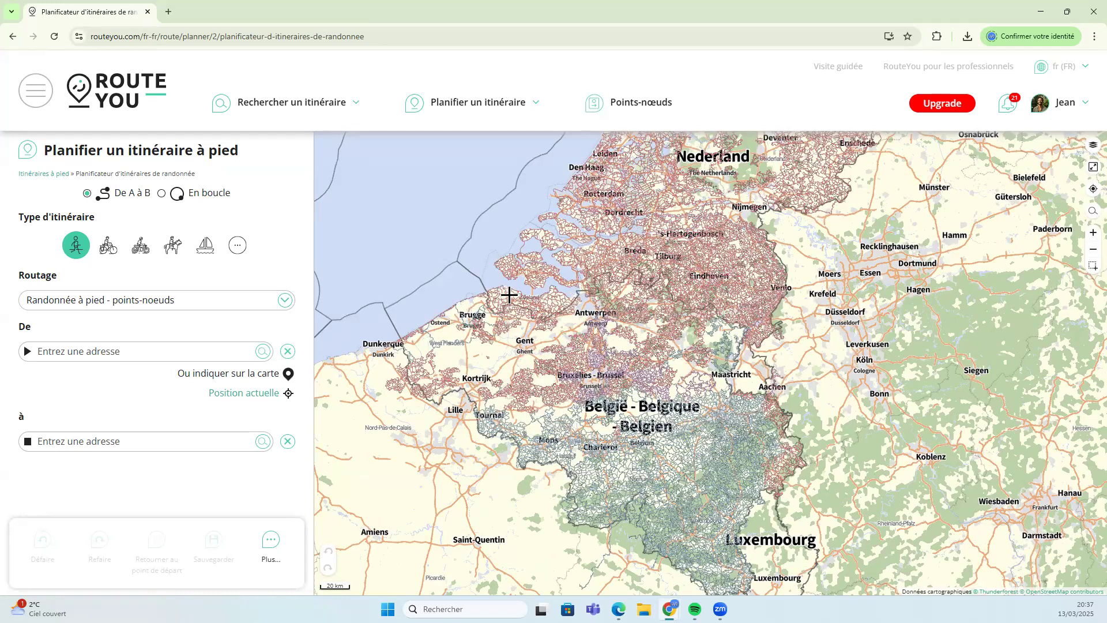
Examine the walking node networks in Wallonia, down to the area around Sombreffe between Charleroi, Gembloux and Namur
scroll(565, 348, "up", 2)
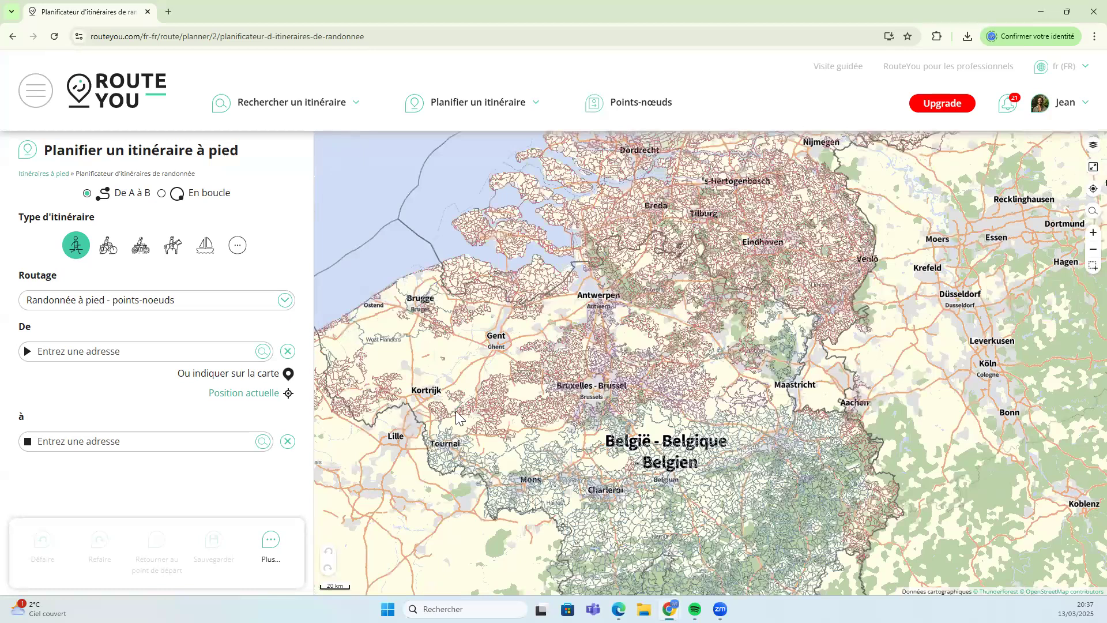
scroll(671, 473, "up", 3)
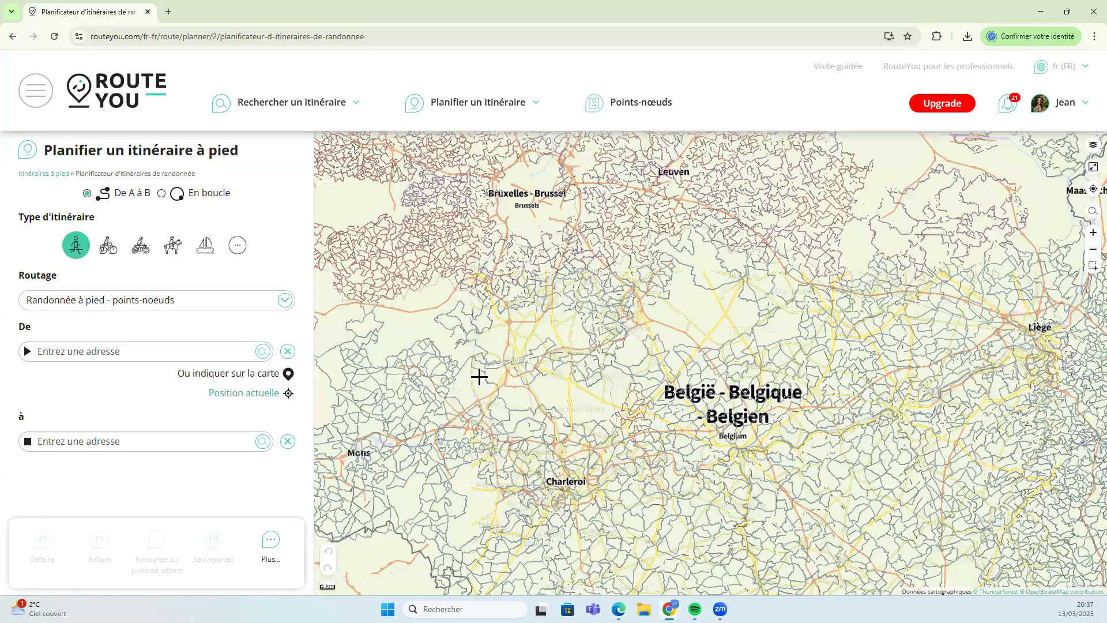
scroll(476, 376, "down", 2)
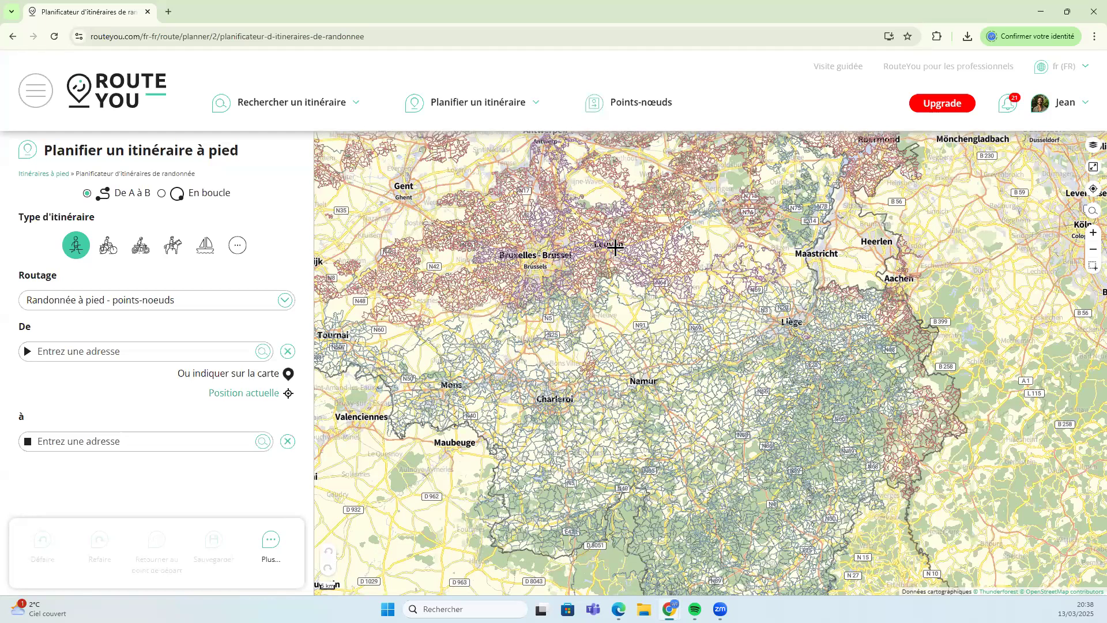
scroll(594, 265, "up", 2)
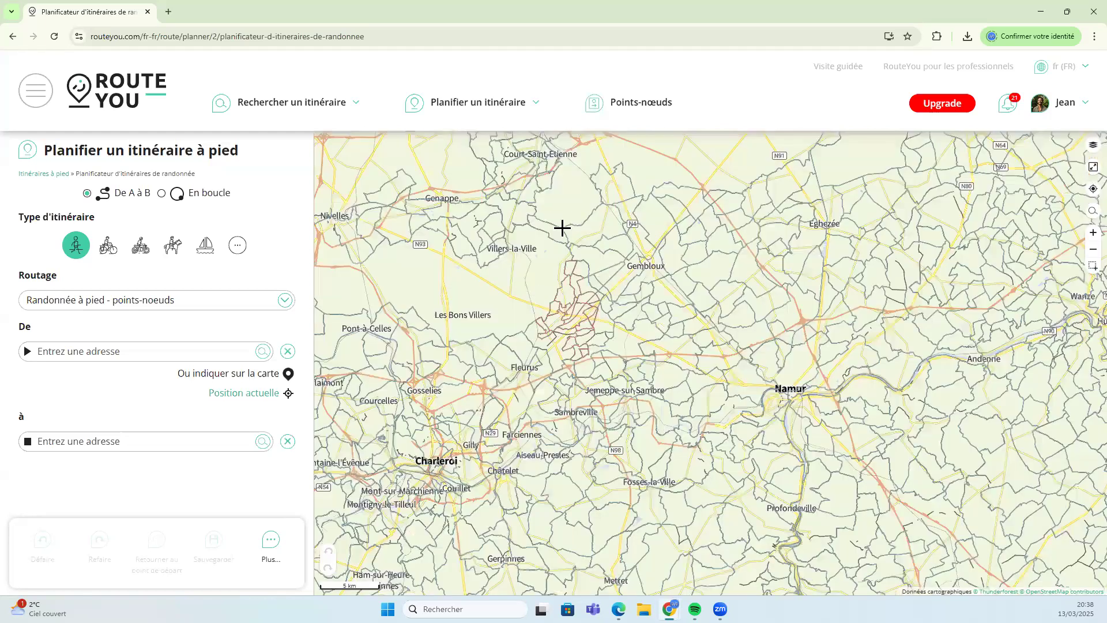
scroll(579, 329, "up", 1)
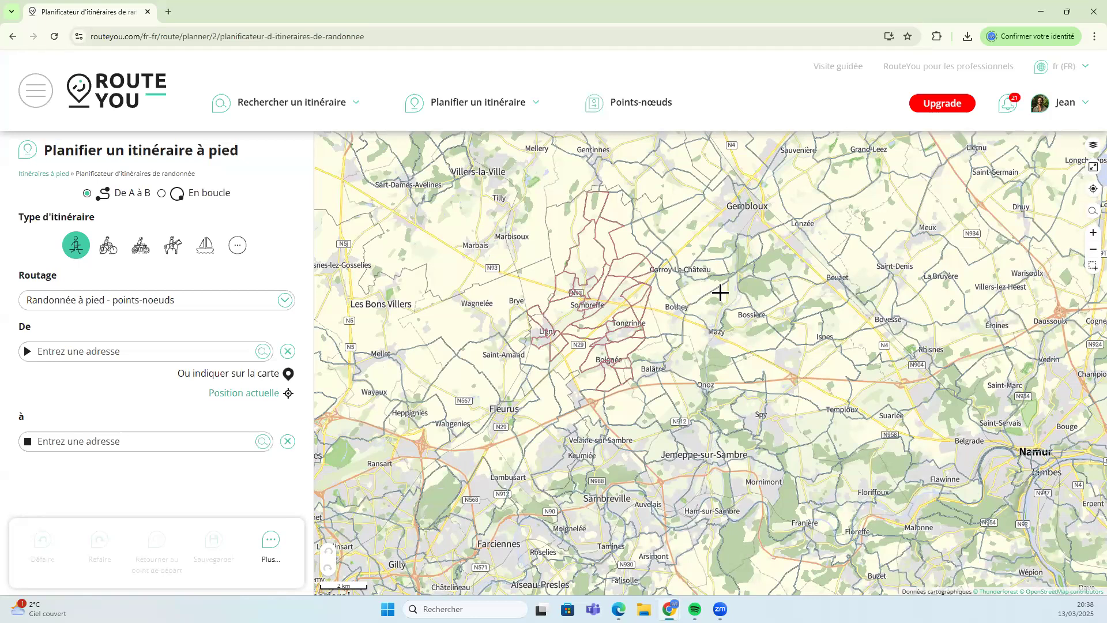
Plot a walking node route from Tongrinne near node 34 via node 17, Villeret and Saint-Martin to Balâtre
scroll(720, 292, "up", 1)
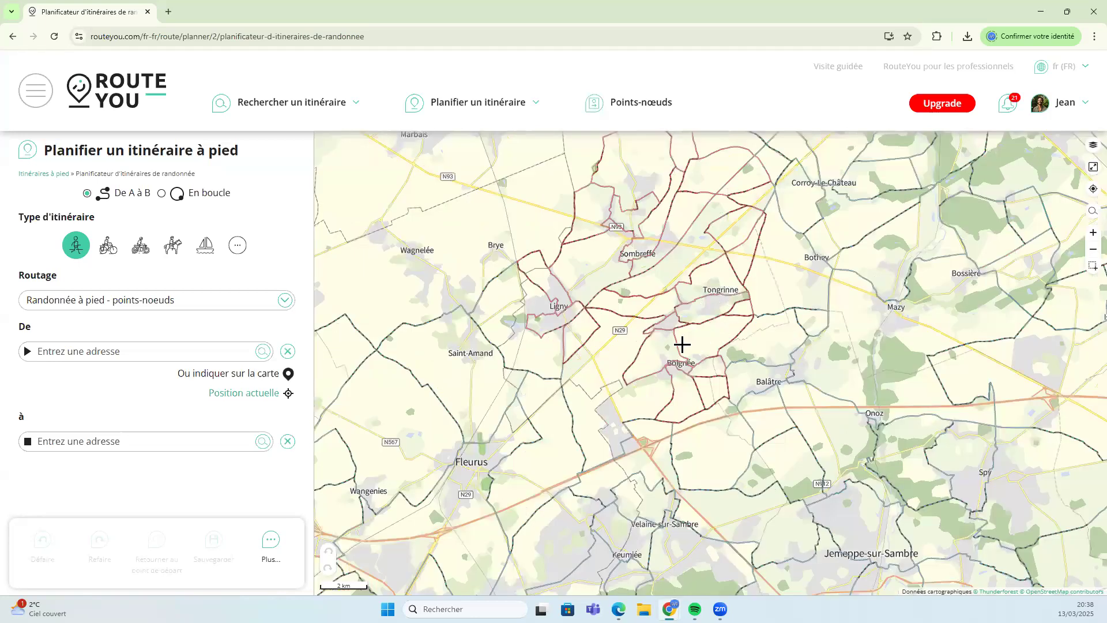
scroll(695, 321, "up", 1)
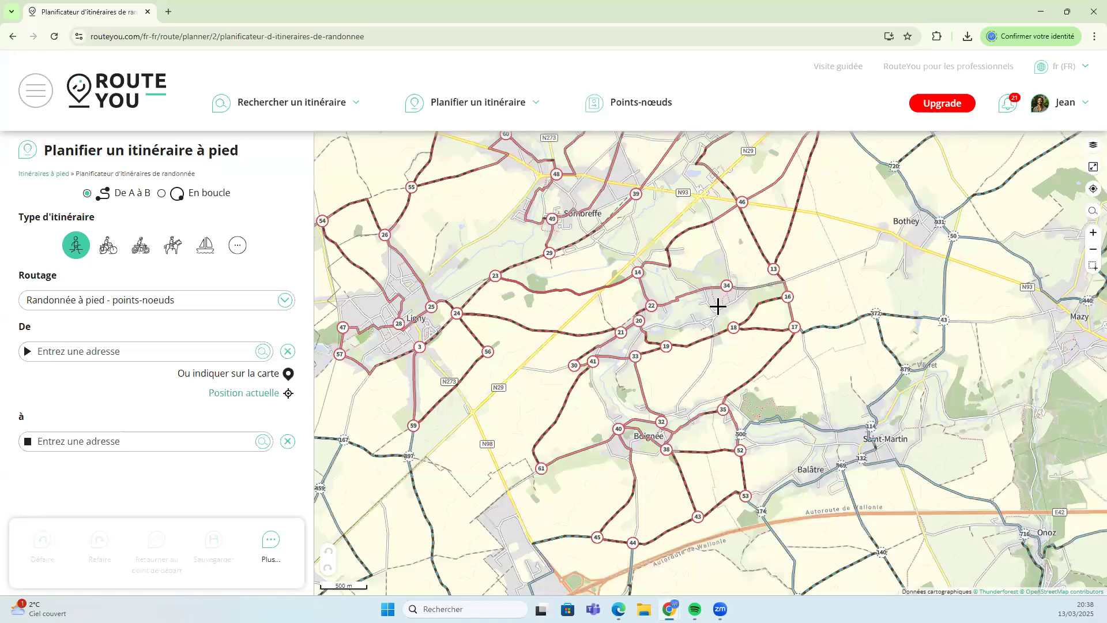
scroll(717, 306, "up", 1)
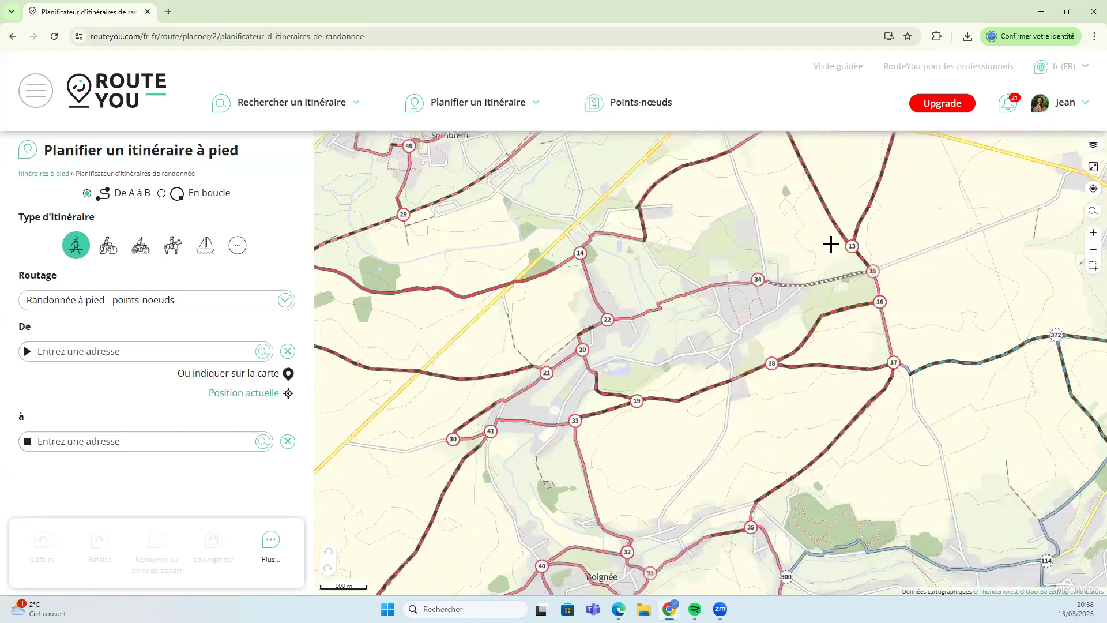
scroll(831, 245, "up", 1)
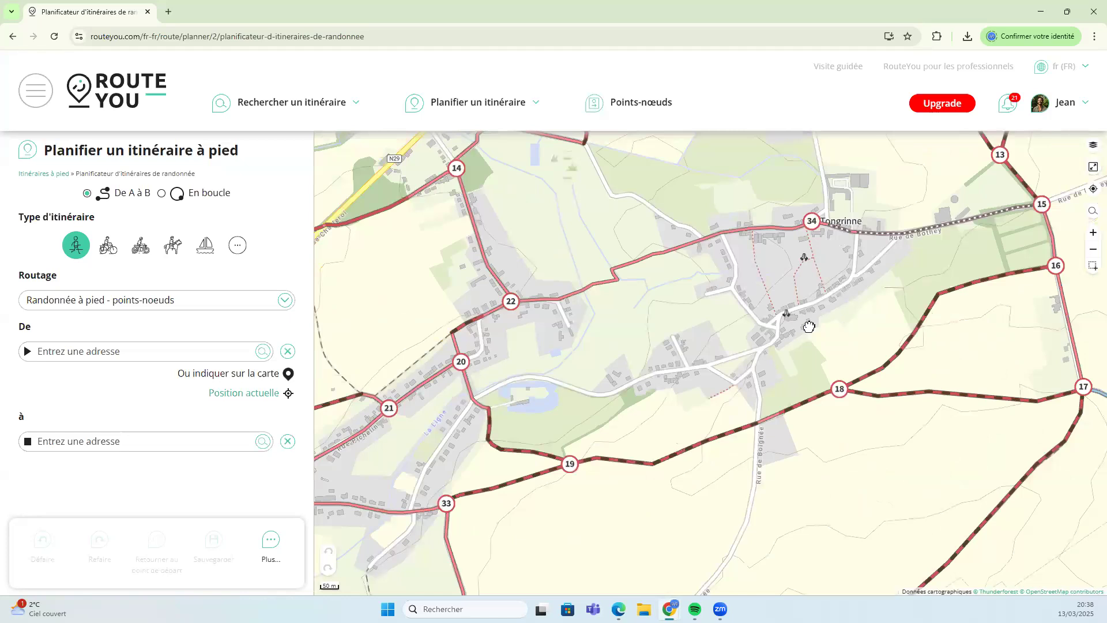
scroll(764, 275, "down", 2)
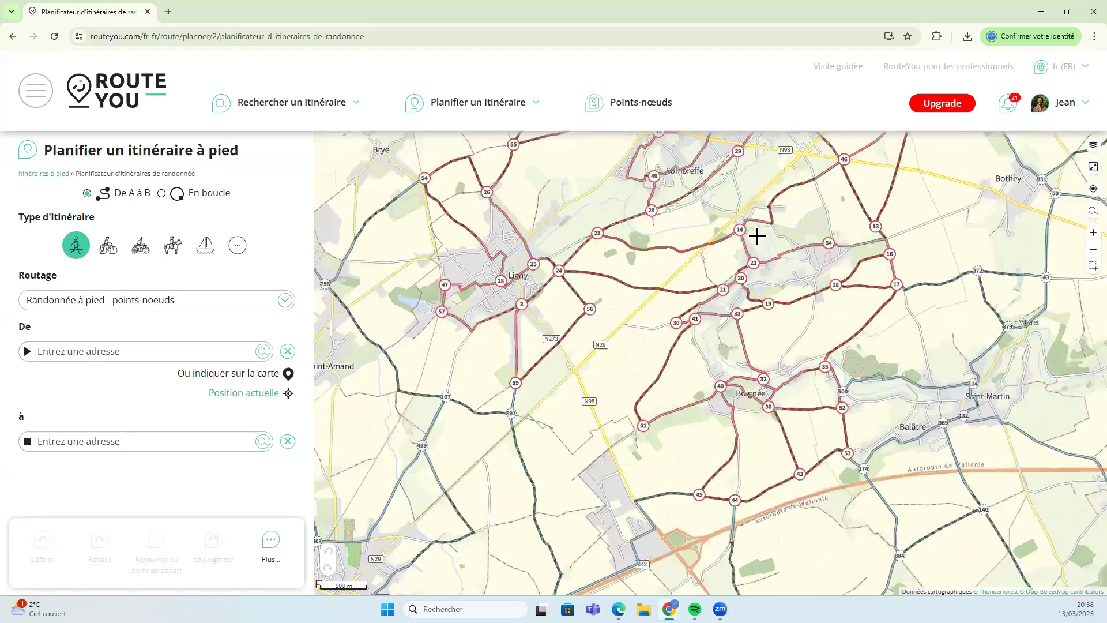
left_click(776, 264)
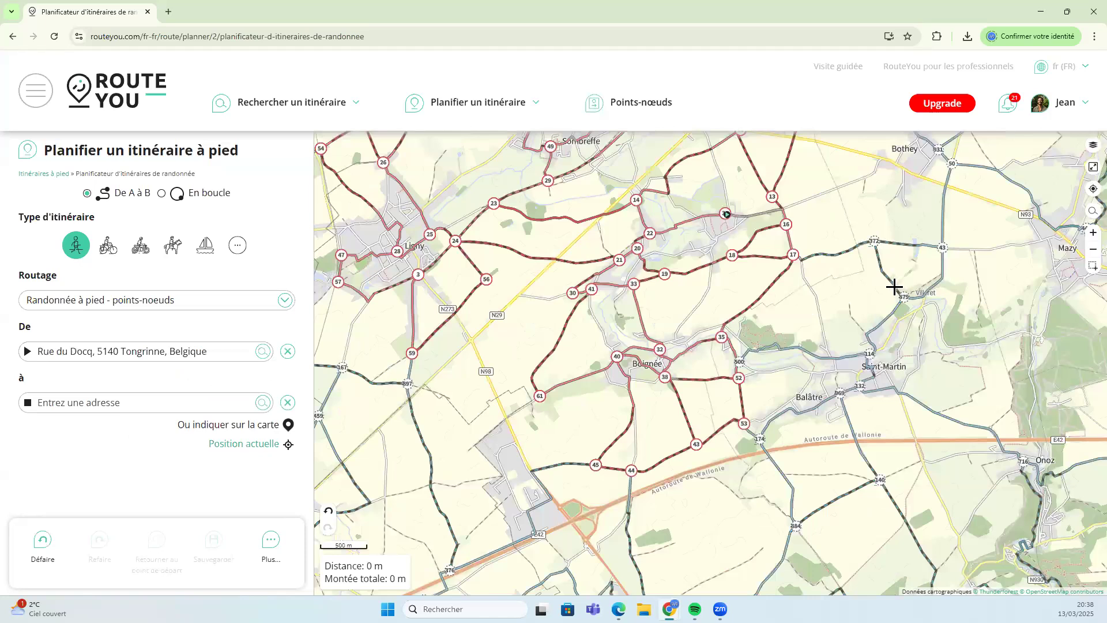
left_click(867, 367)
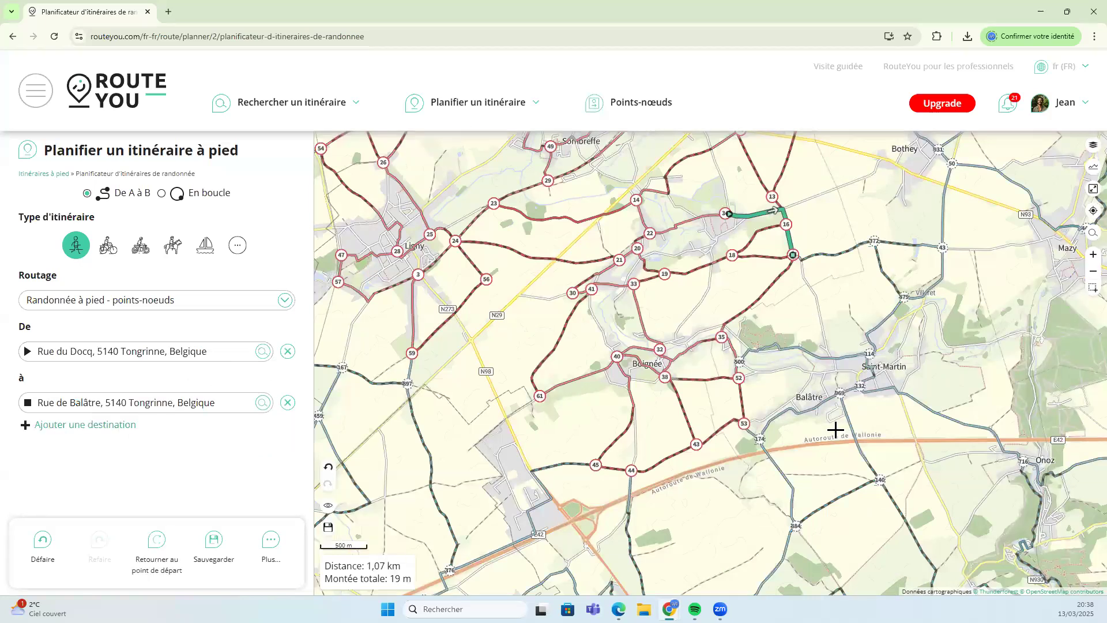
left_click(797, 413)
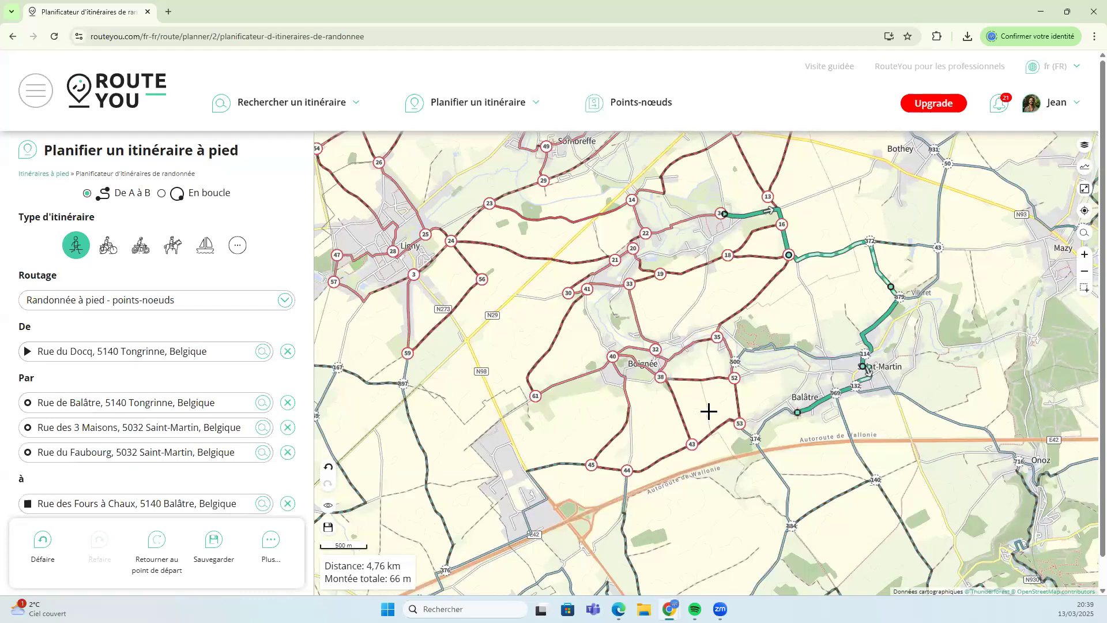
Extend the route past node 53 and through Boignée towards node 33, and return it to the starting point
left_click(730, 417)
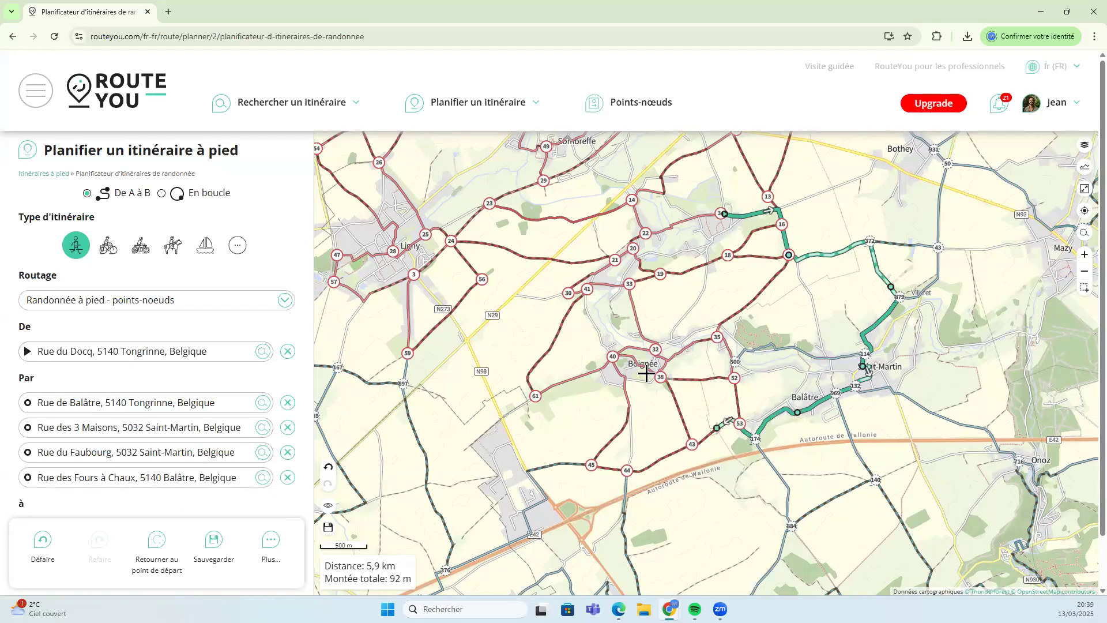
left_click(638, 359)
left_click(630, 297)
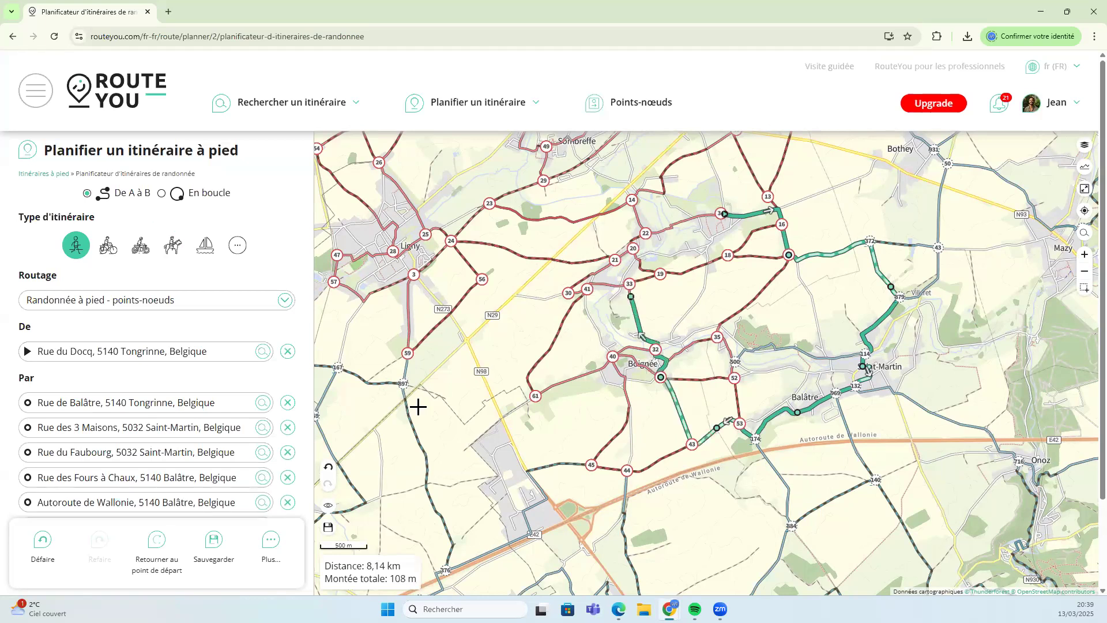
left_click(154, 543)
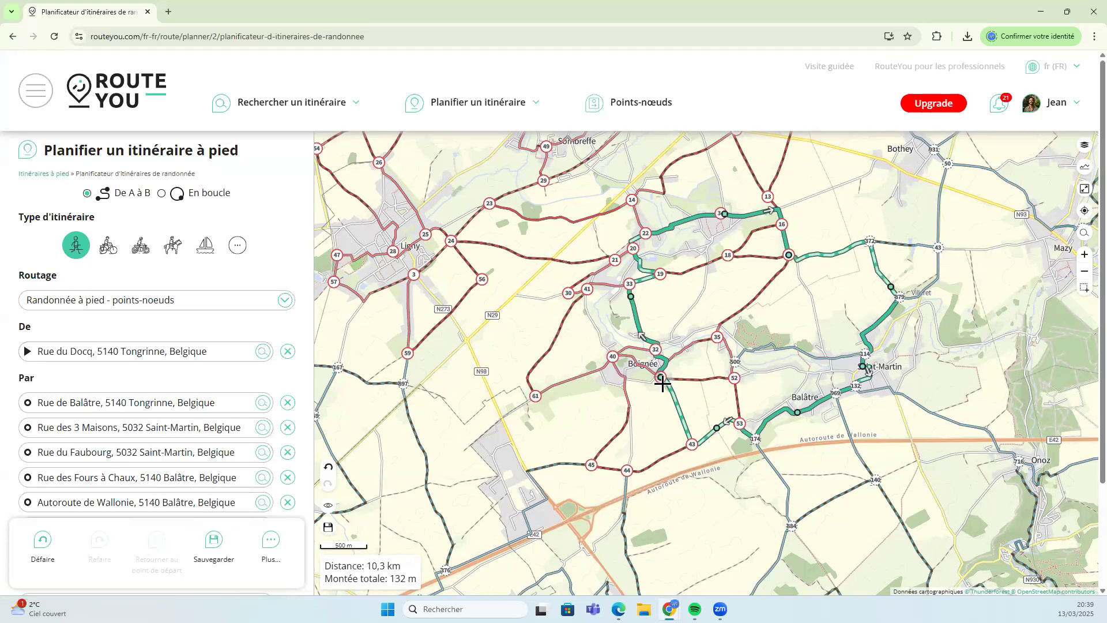
Reshape the loop by moving the Boignée waypoint to node 45 and the Villeret waypoint to node 43
left_click_drag(649, 382, 613, 356)
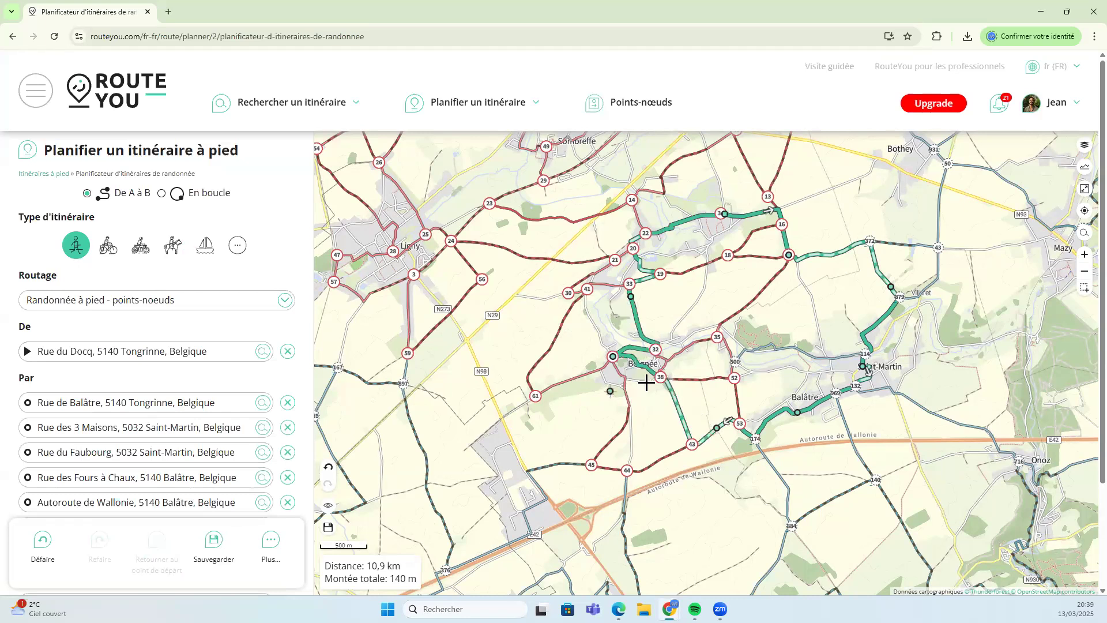
left_click_drag(597, 306, 594, 358)
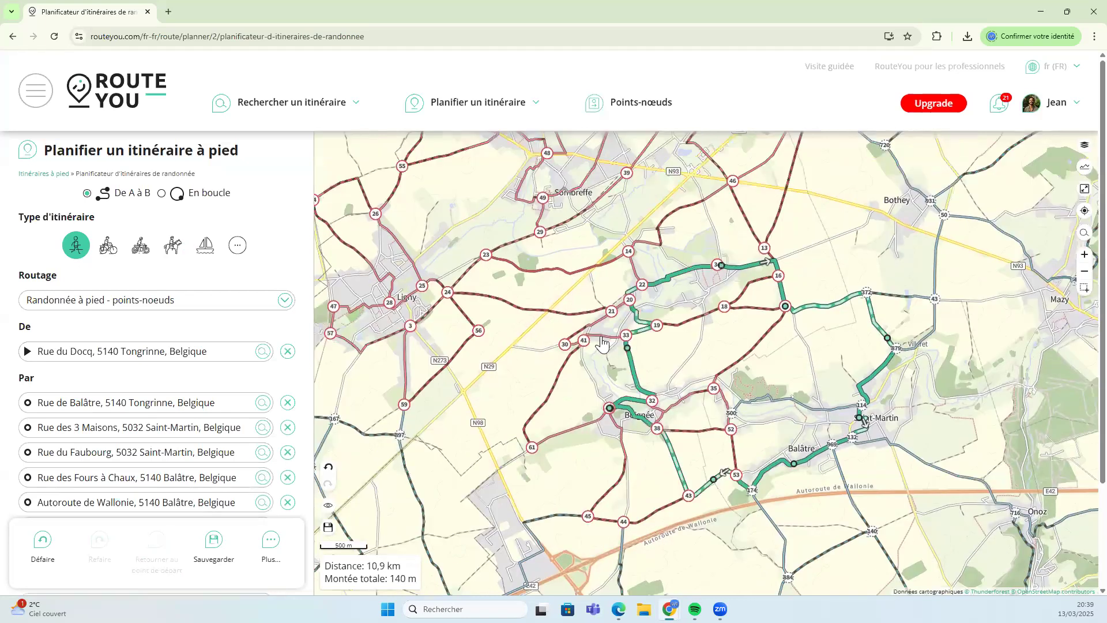
left_click_drag(567, 527, 551, 455)
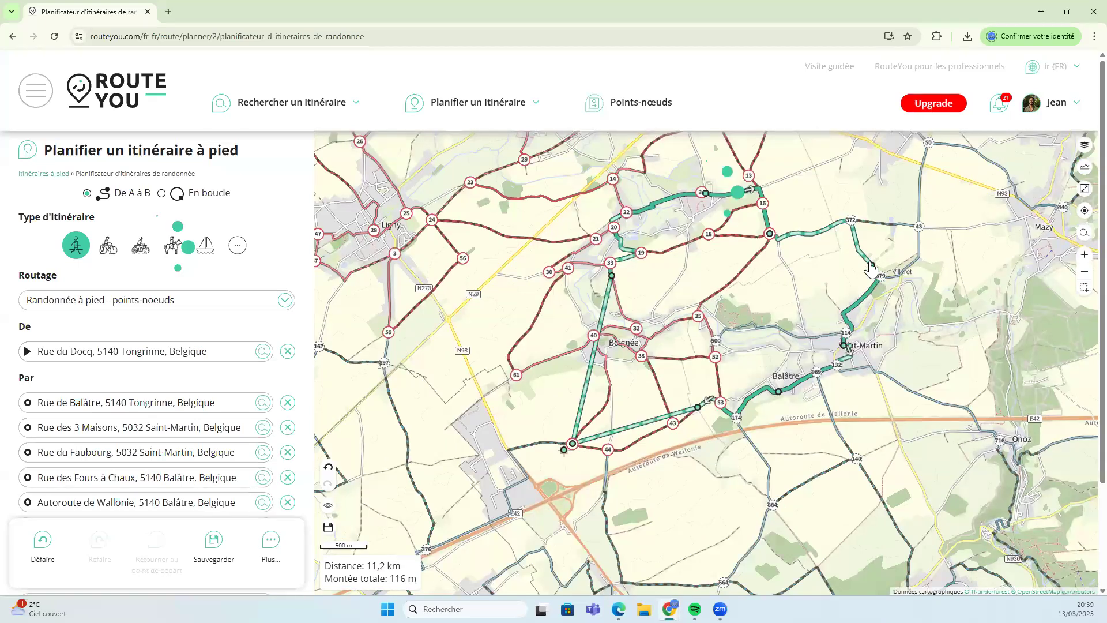
left_click_drag(870, 268, 924, 229)
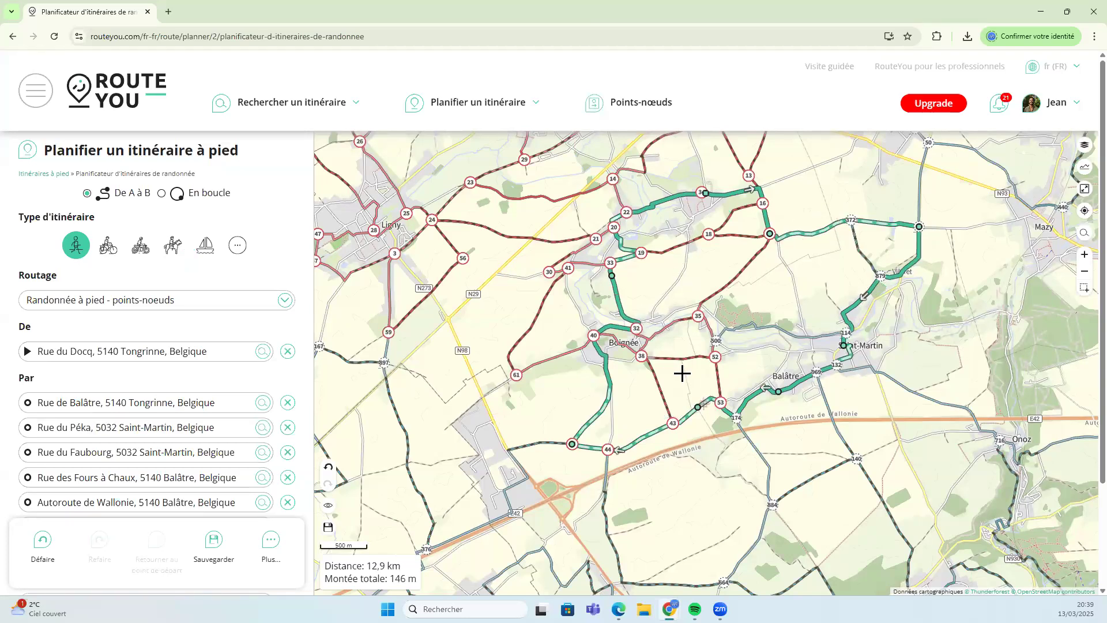
Show the route's elevation profile and save the route as a public walk named "Tongrinne par points-noeuds"
left_click(1084, 169)
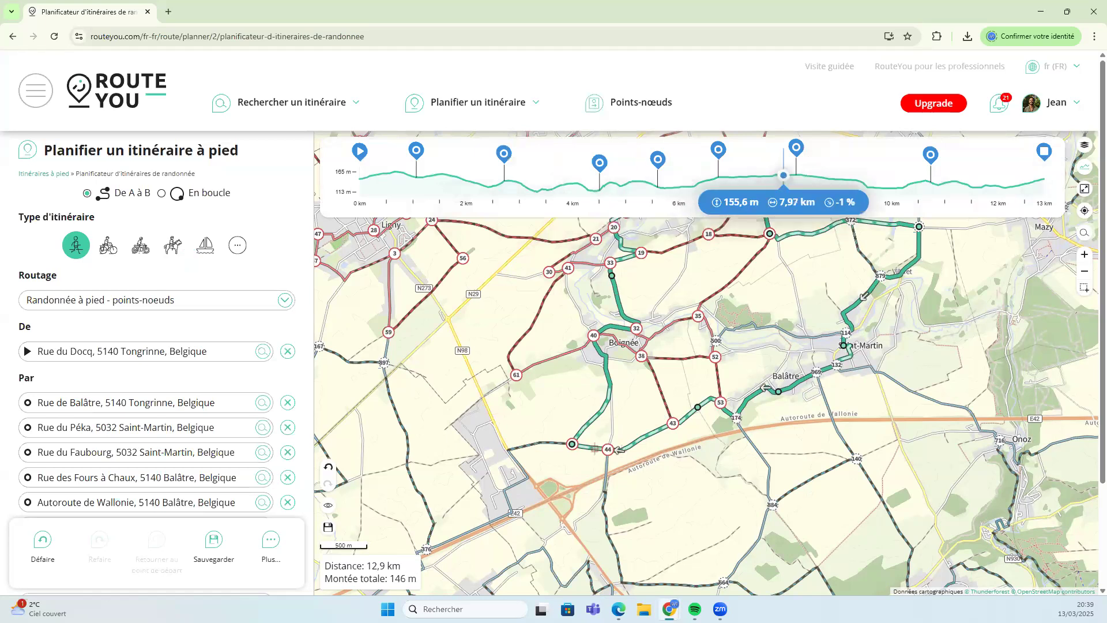
left_click(209, 551)
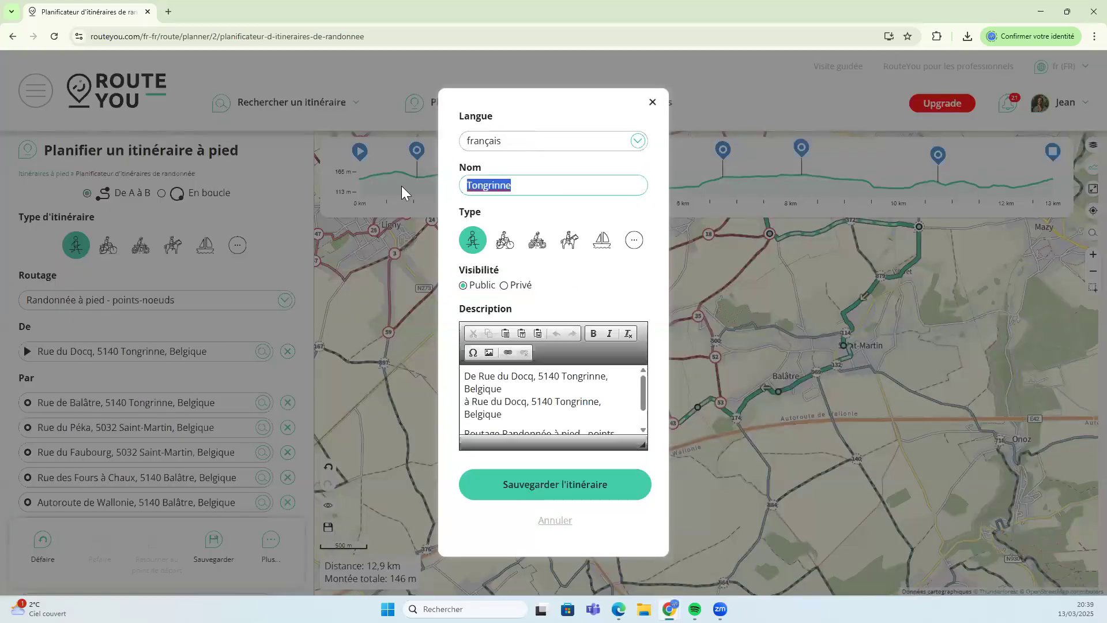
key("End")
type("par points-")
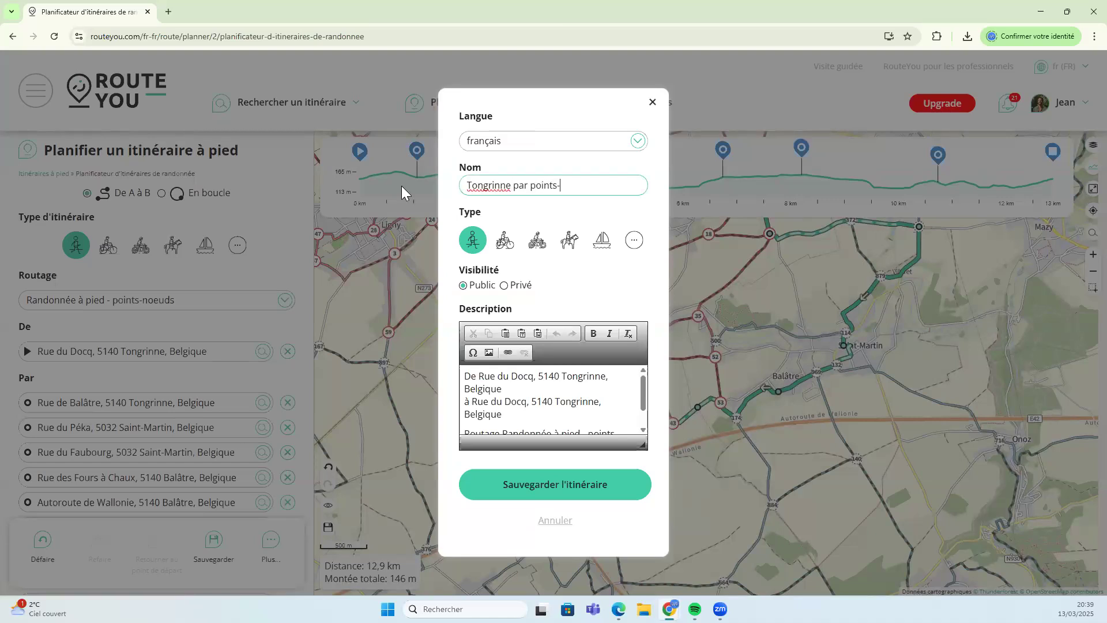
type("noued")
key("BackSpace")
key("BackSpace")
key("BackSpace")
type("euds")
left_click(493, 488)
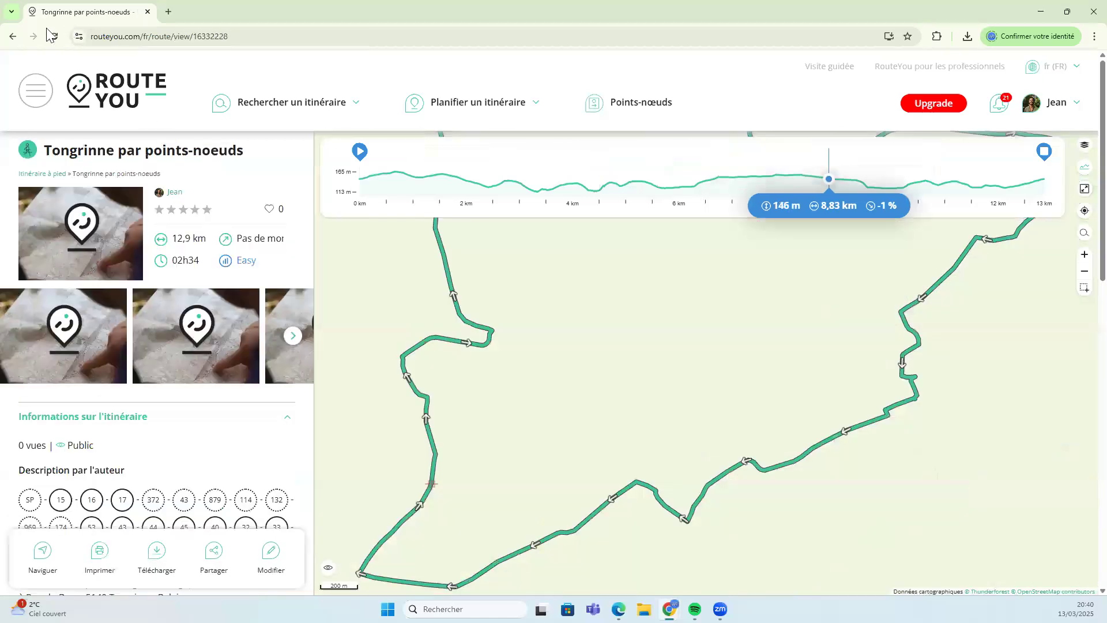
Refresh the saved route's page and review its node sequence, full loop and navigation export options
left_click(53, 36)
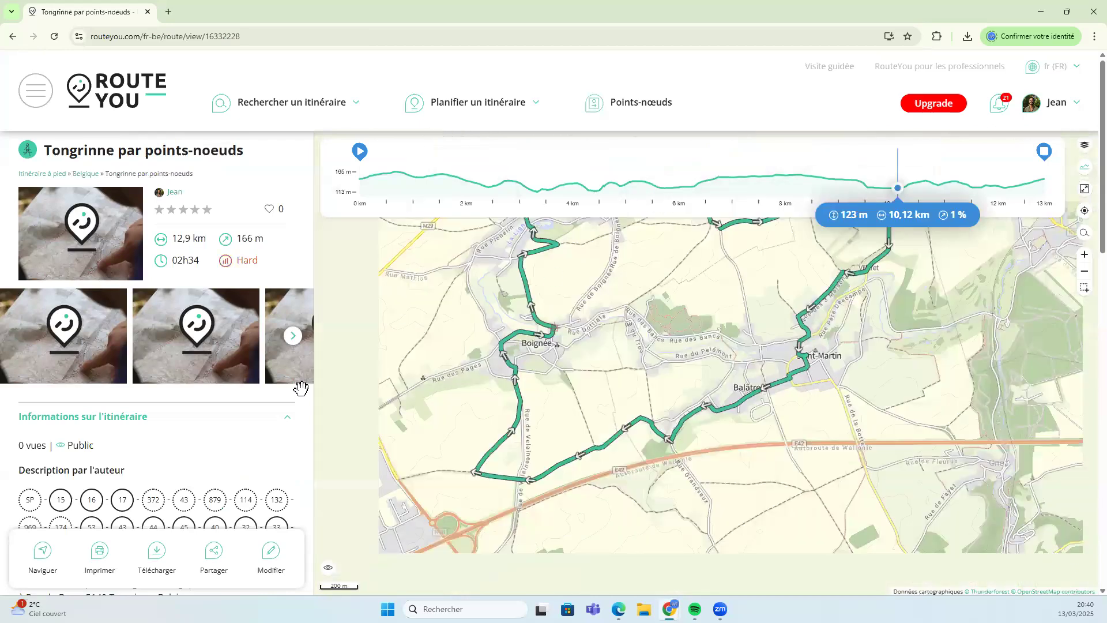
scroll(98, 450, "down", 1)
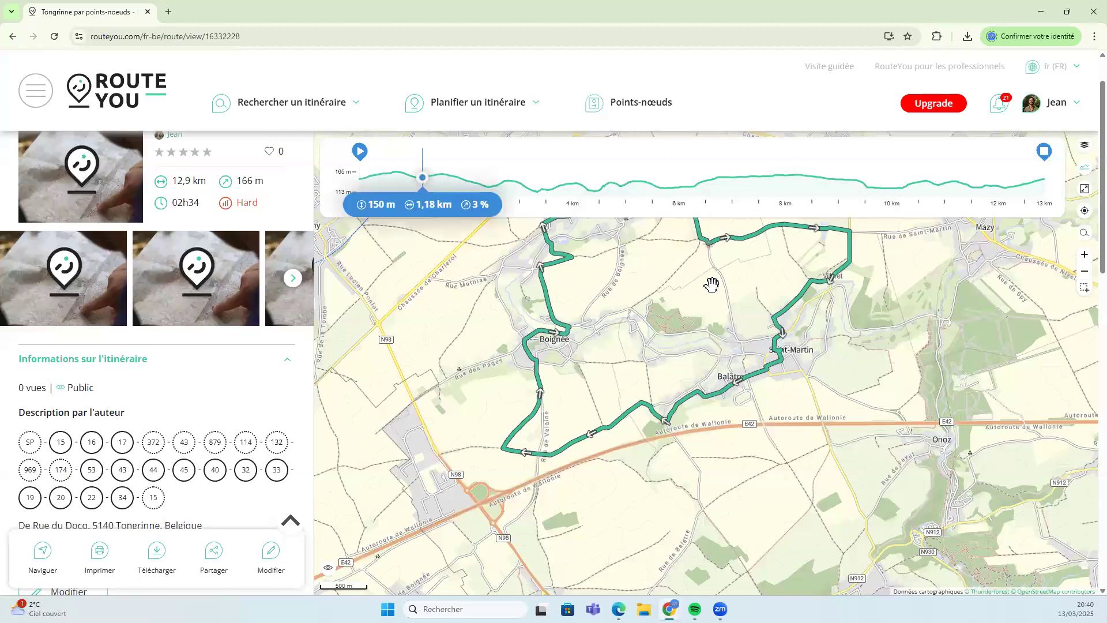
left_click_drag(663, 312, 668, 363)
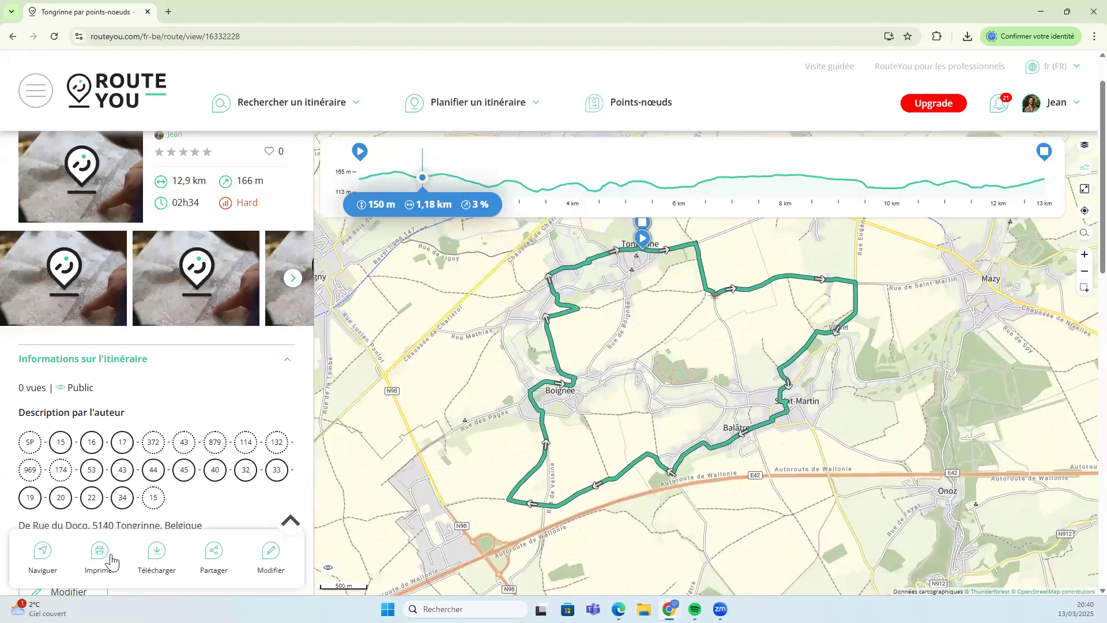
left_click(45, 558)
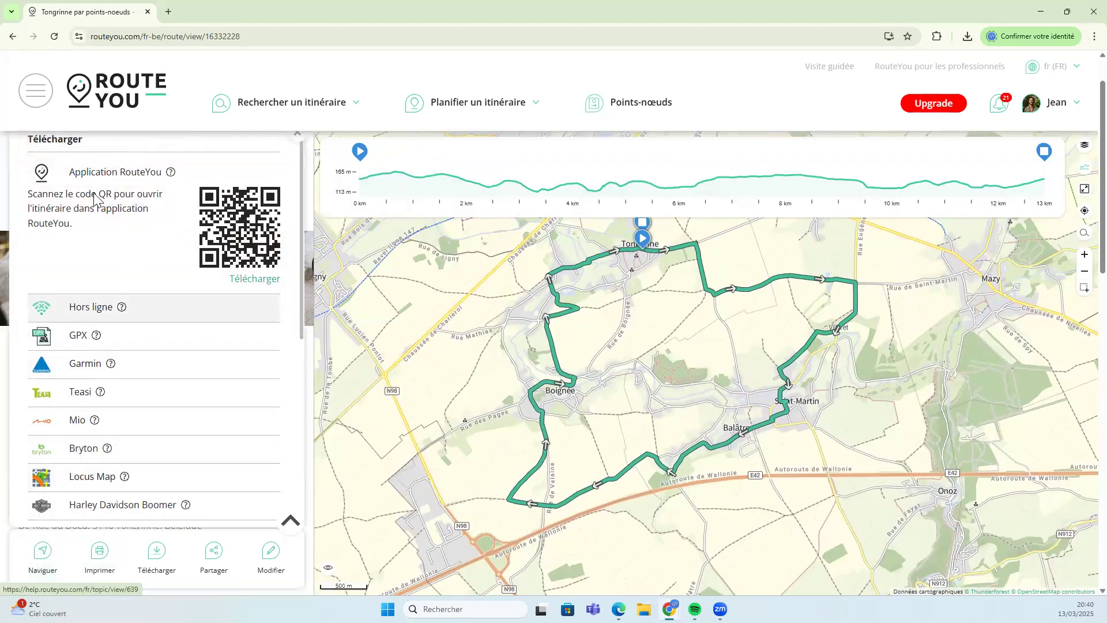
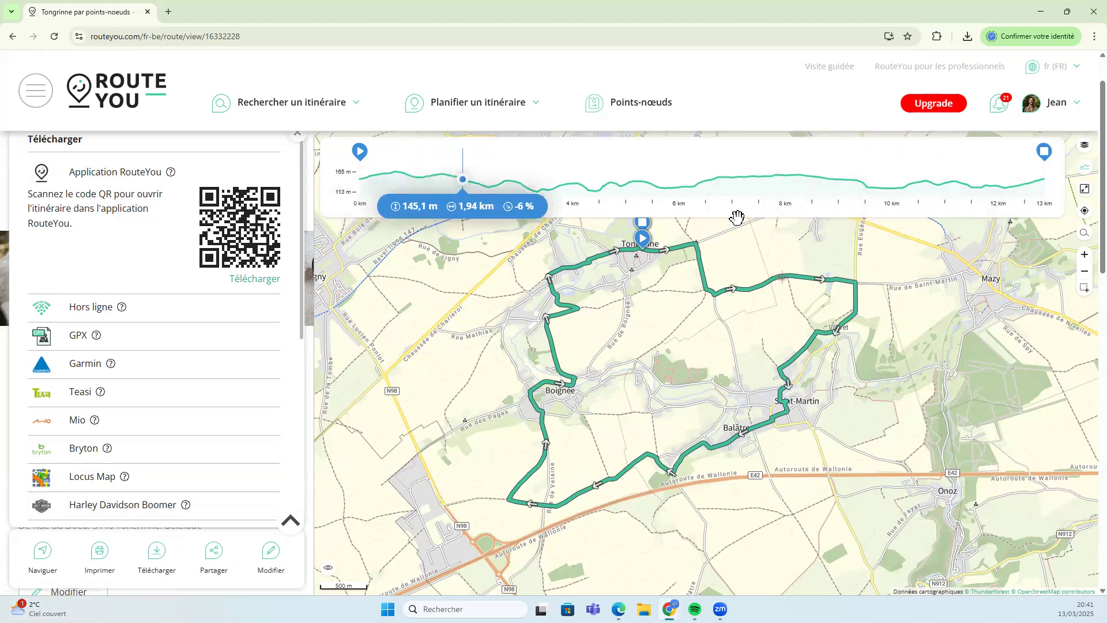
Compare the map with direction arrows off and with the route hidden, and restore the full route display
left_click(328, 572)
left_click(327, 572)
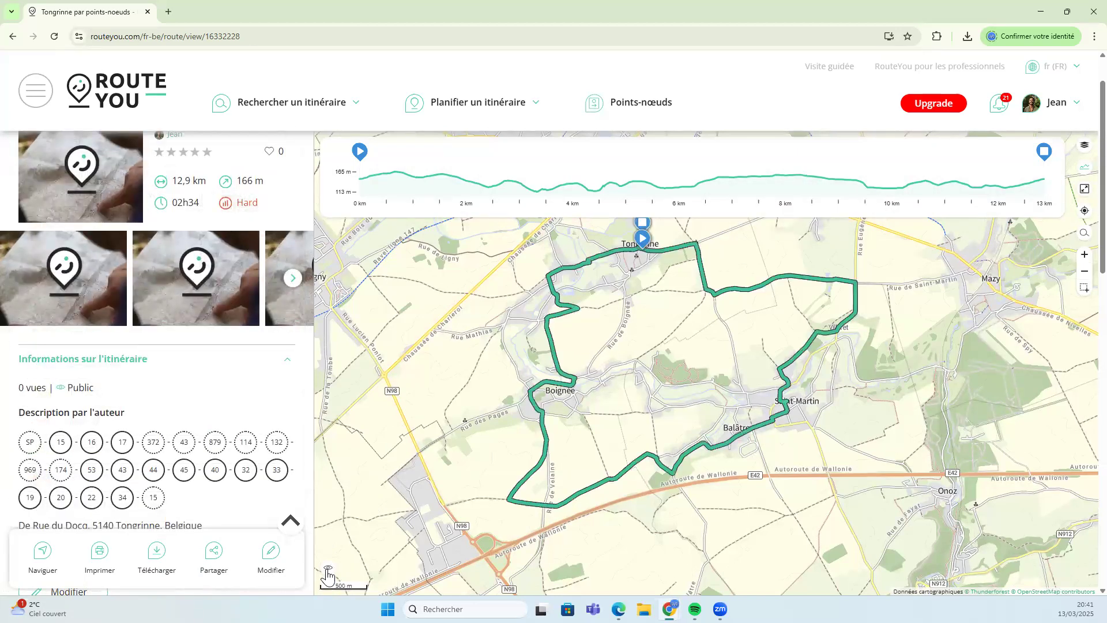
left_click(328, 572)
left_click(328, 573)
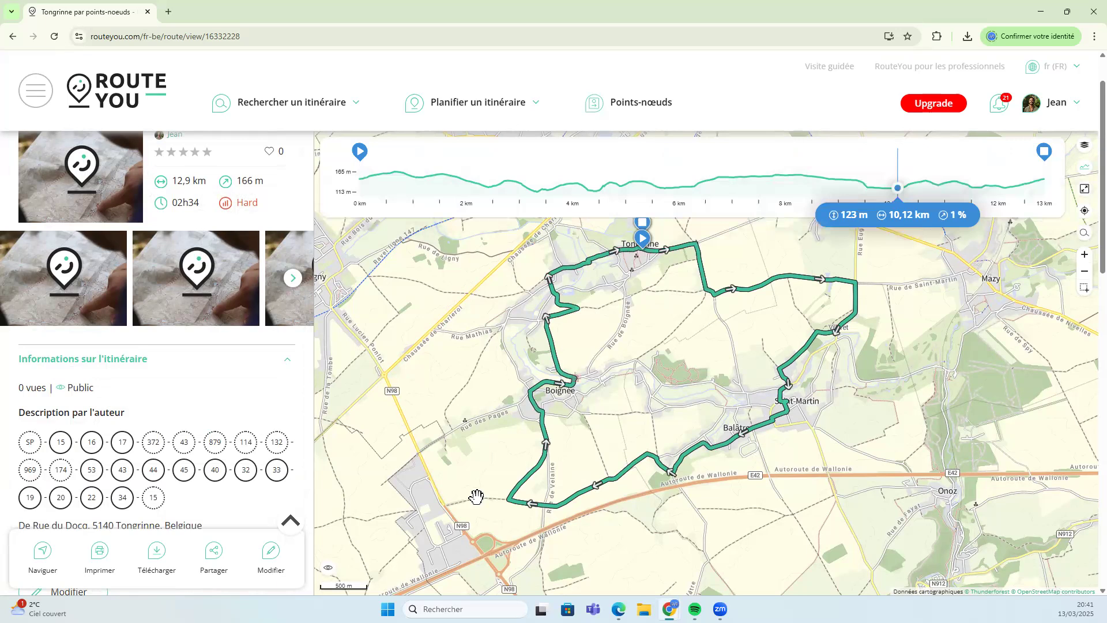
left_click(328, 569)
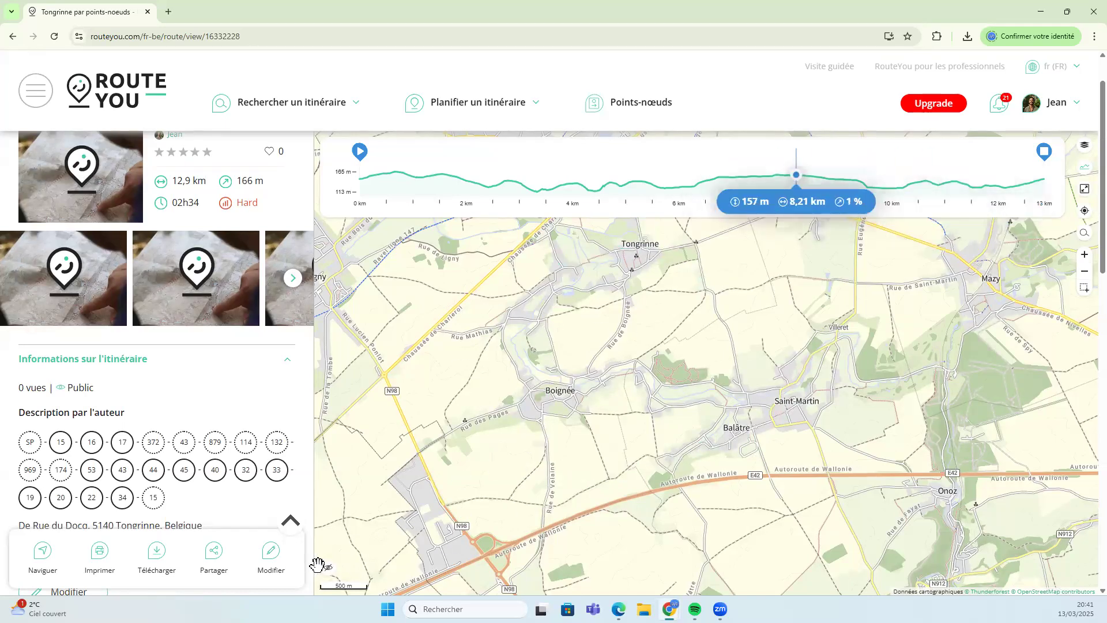
left_click(328, 568)
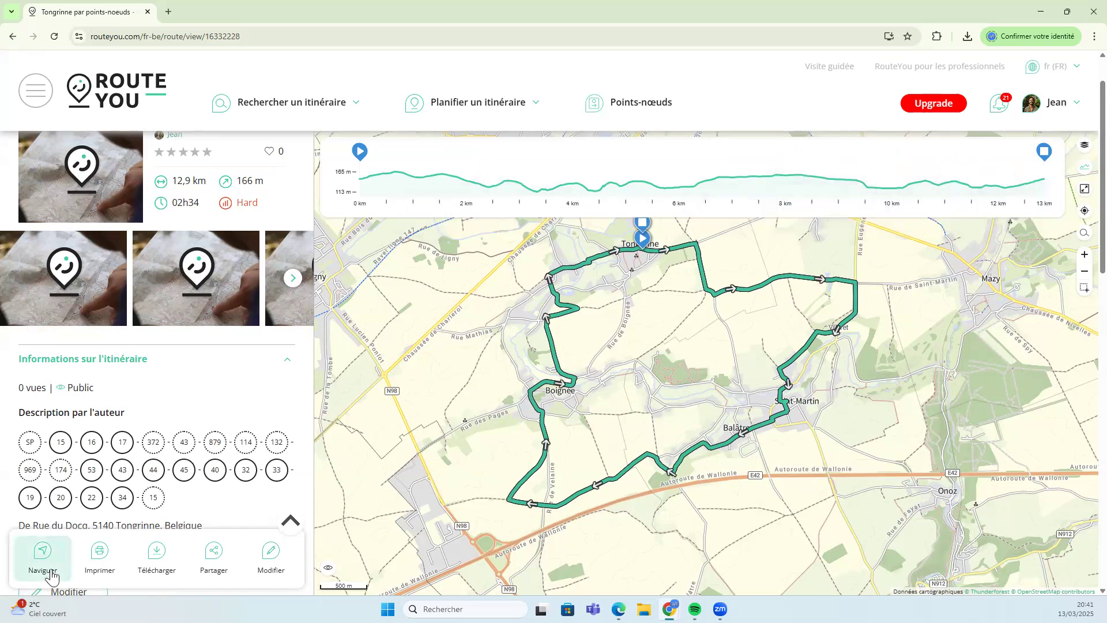
Return to the RouteYou home page and open "Grand boucle à vélo d'Amsterdam à Delft" from the recently viewed items
left_click(120, 86)
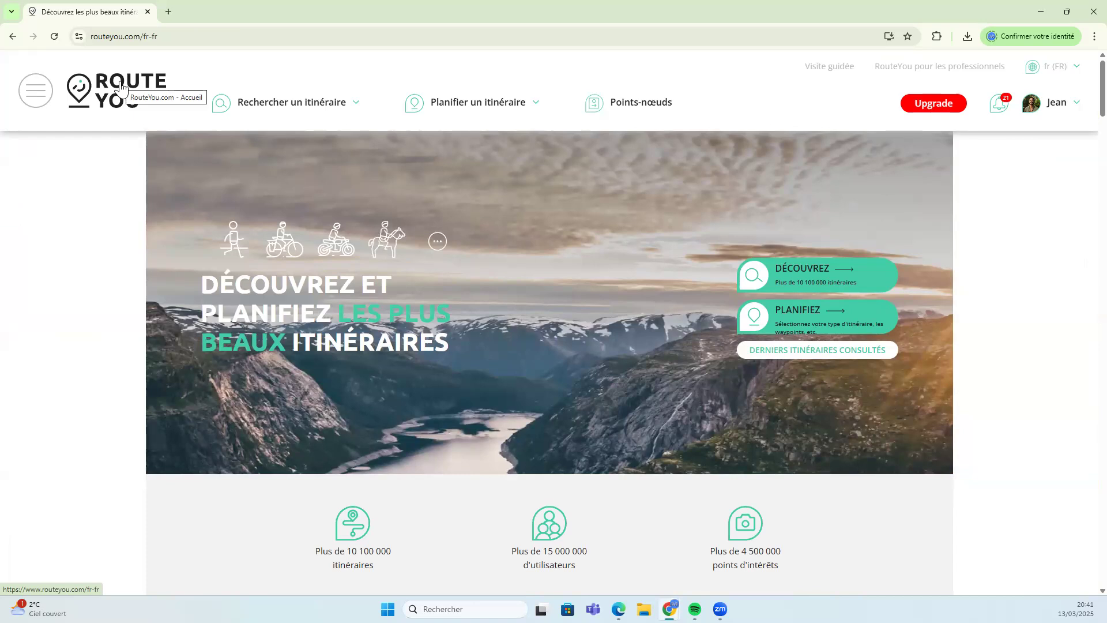
left_click(36, 91)
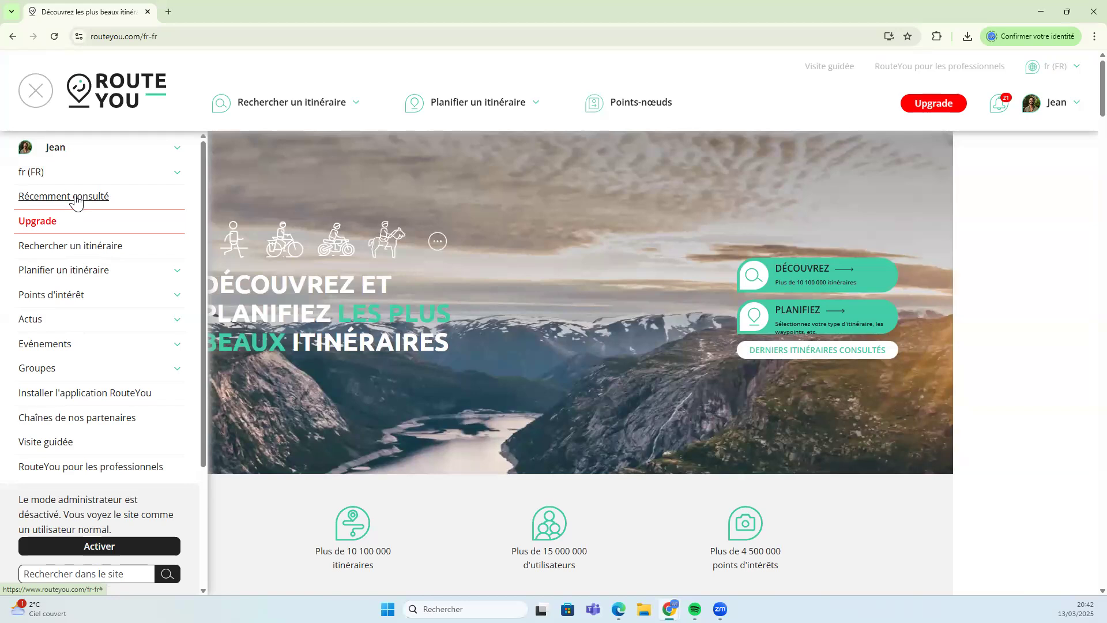
left_click(76, 199)
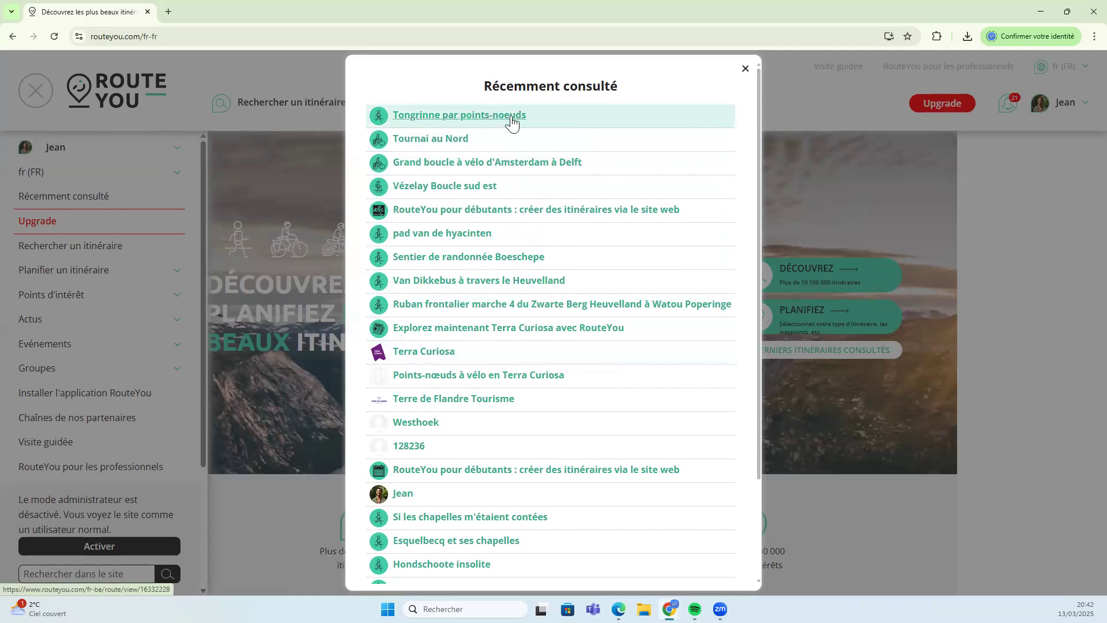
left_click(436, 164)
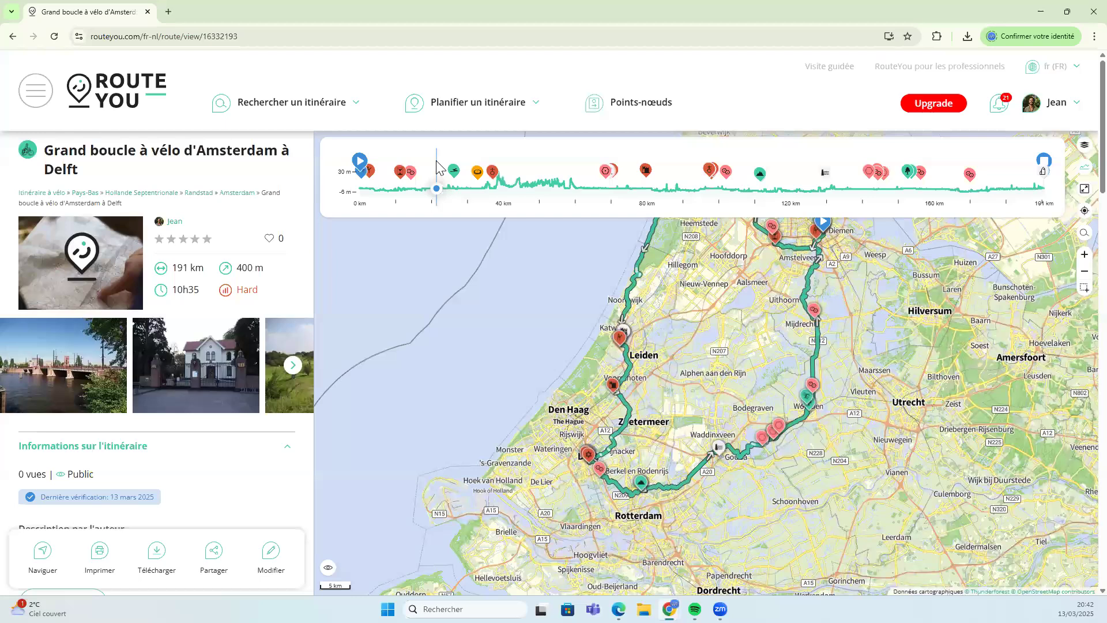
Review the Amsterdam–Delft route's details and open the route in the route planner for editing
scroll(230, 428, "down", 3)
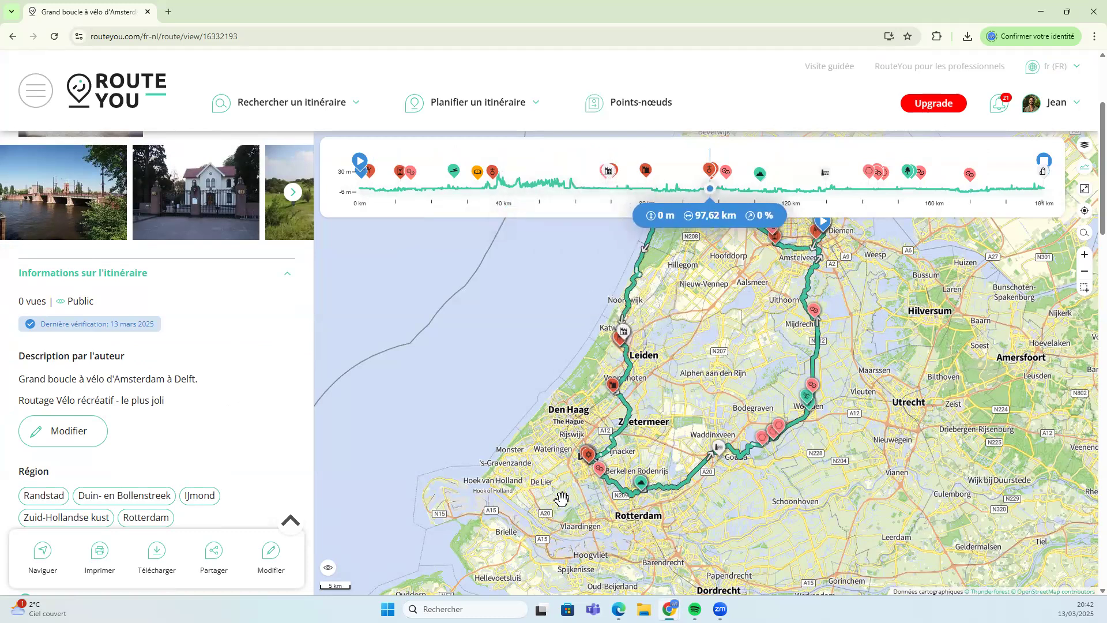
left_click(271, 568)
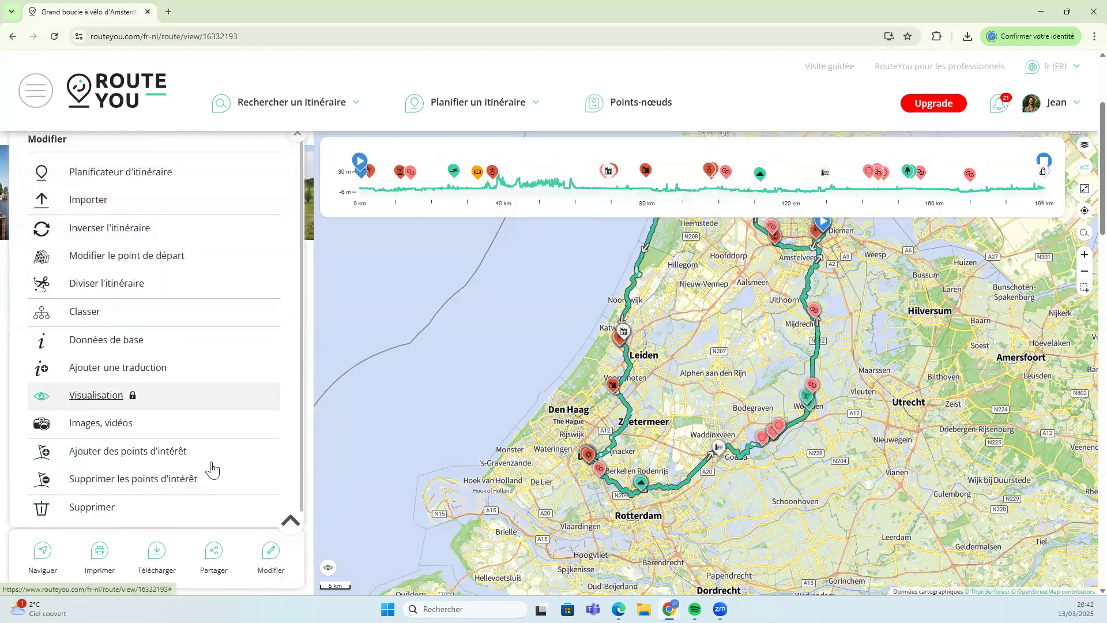
left_click(121, 173)
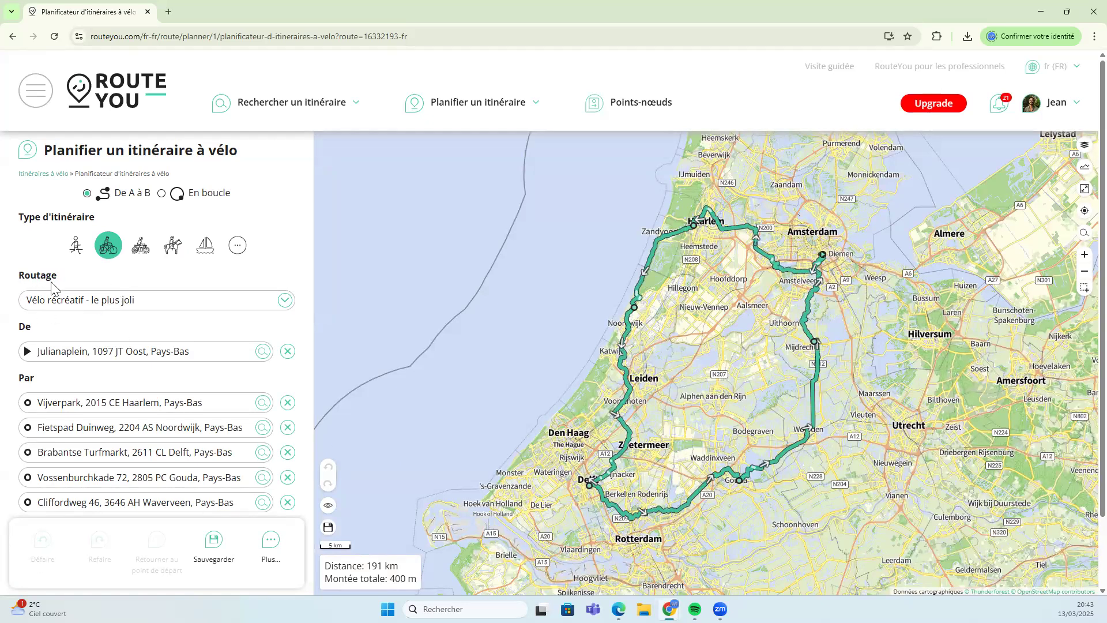
Change the route's routing to "Vélo points-noeuds" and apply it to the complete itinerary
left_click(108, 309)
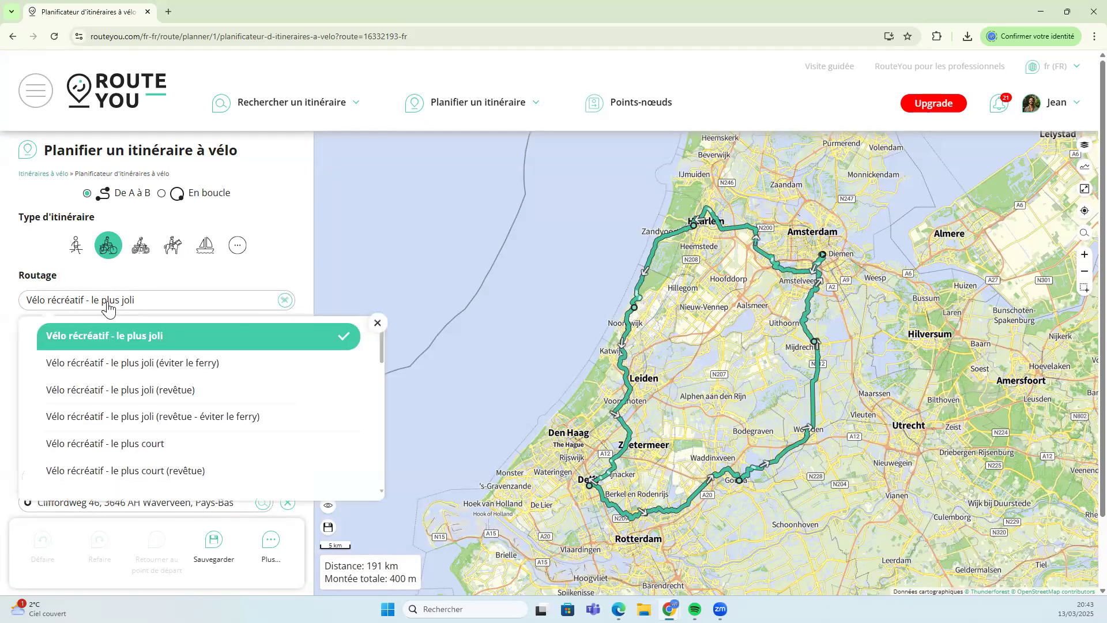
scroll(167, 421, "down", 1)
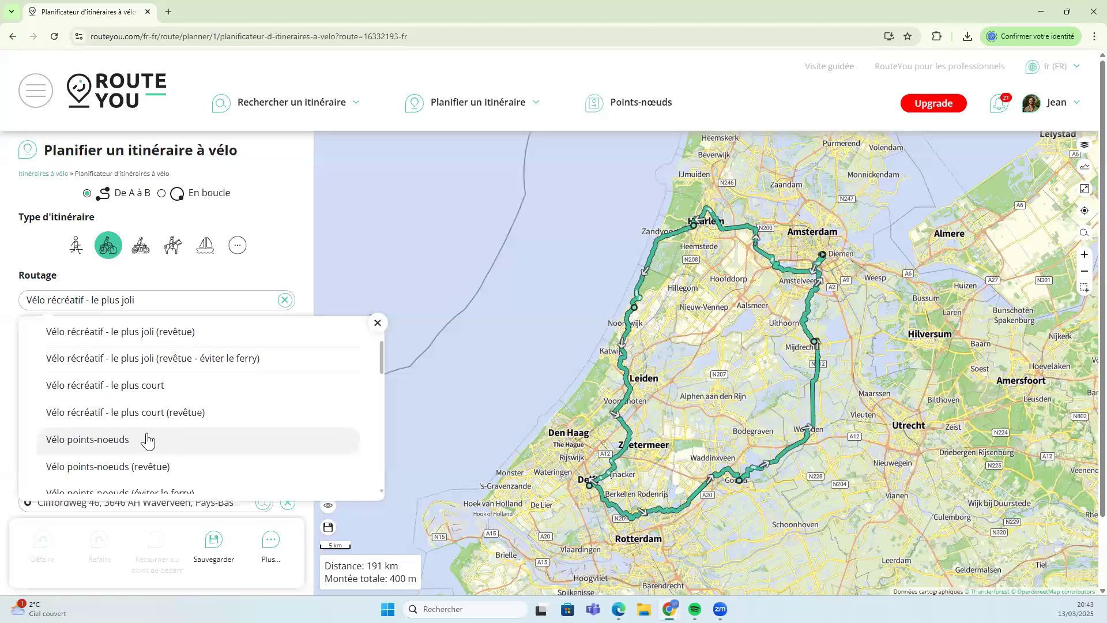
scroll(145, 438, "down", 1)
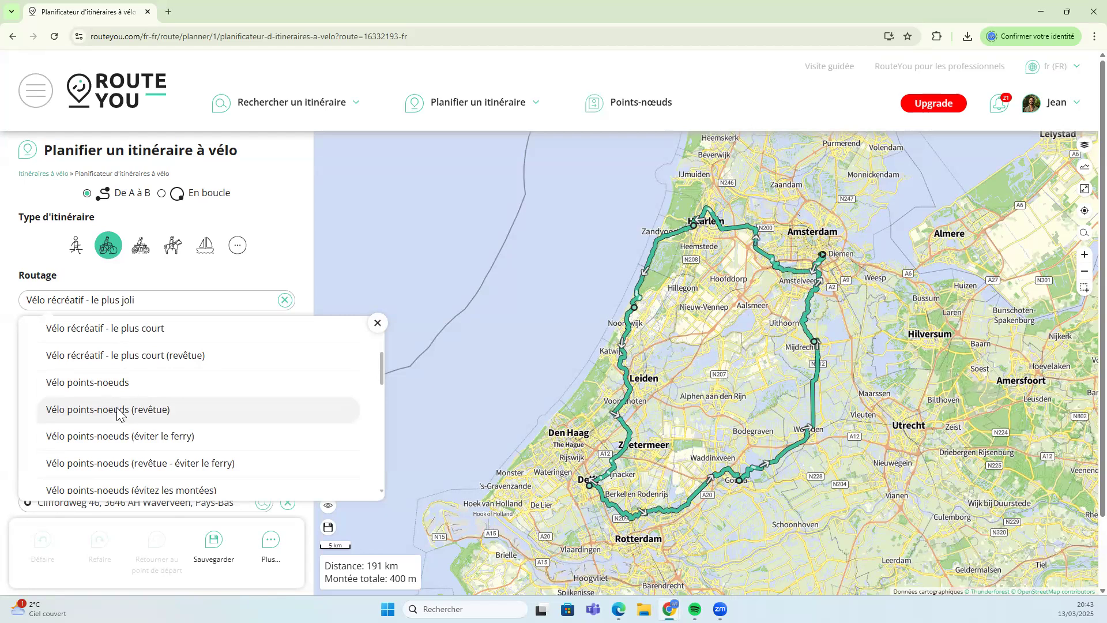
left_click(118, 409)
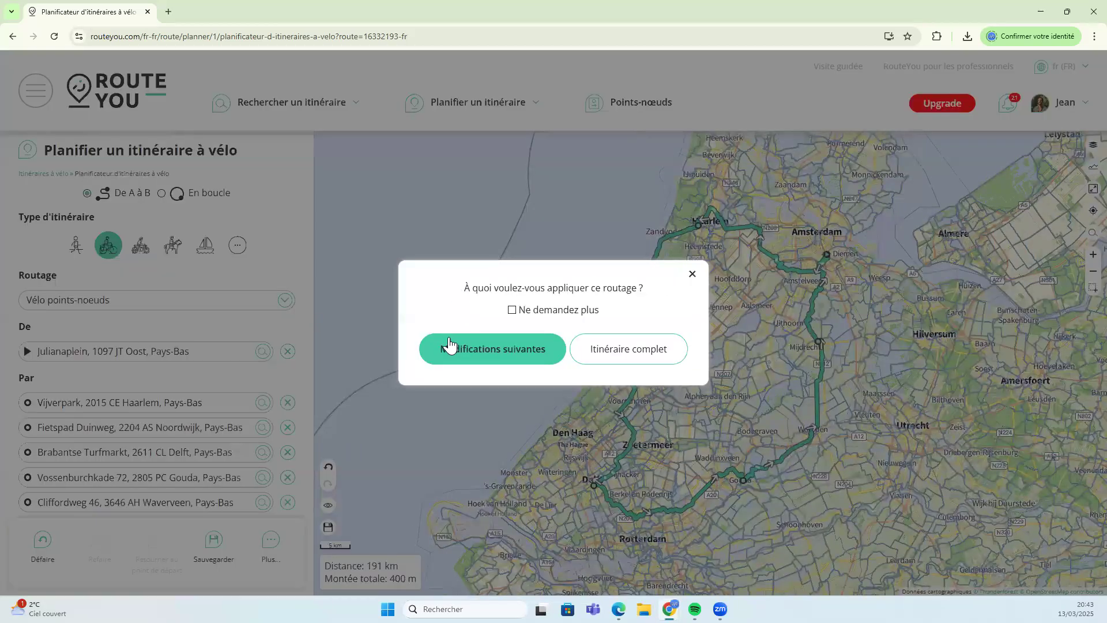
left_click(618, 349)
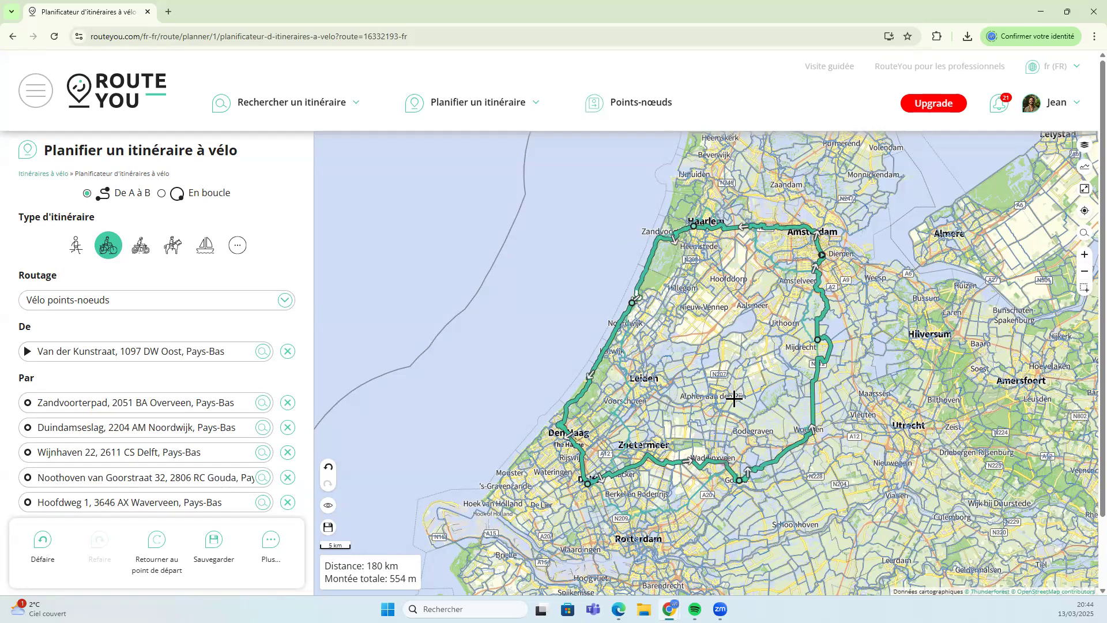
Compare the recalculated route with the underlying node network by hiding and showing the route on the map
scroll(735, 395, "up", 1)
scroll(708, 463, "up", 1)
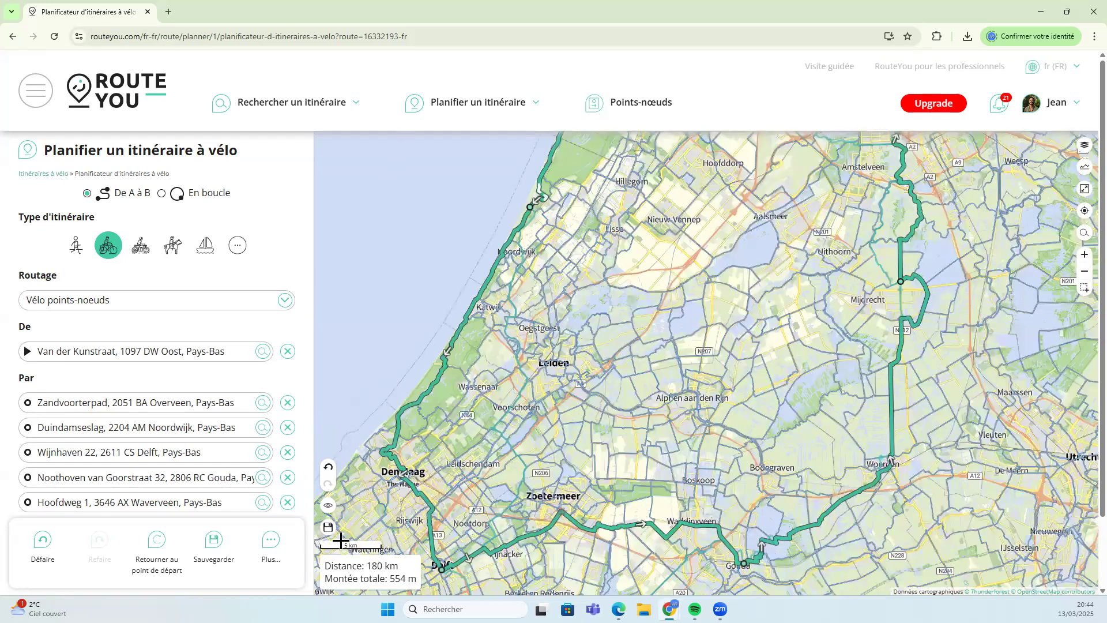
left_click(329, 507)
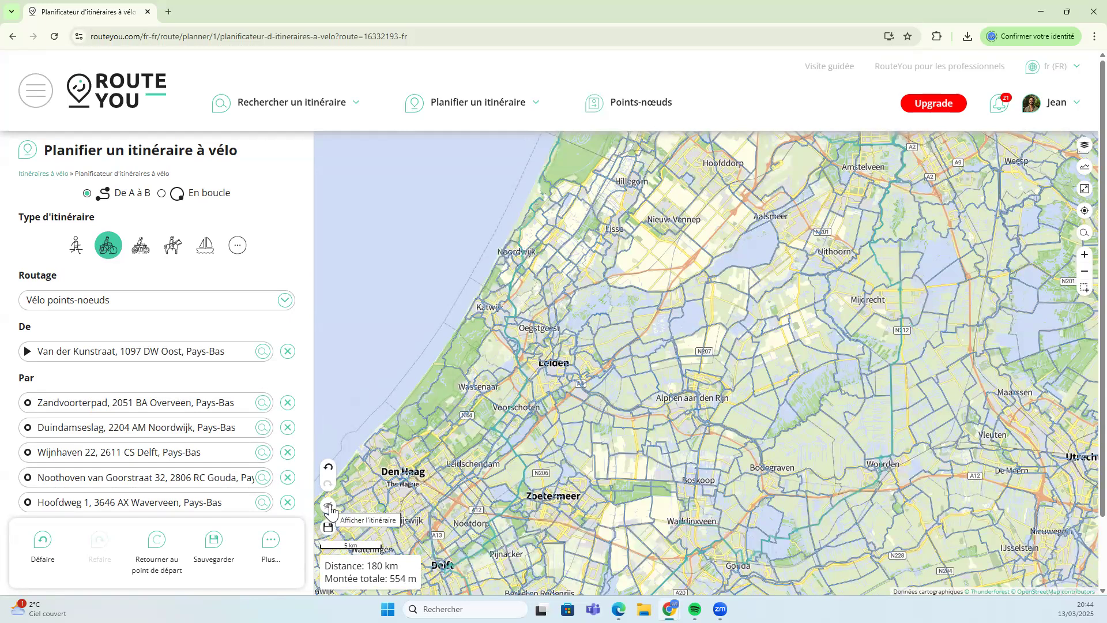
left_click(329, 507)
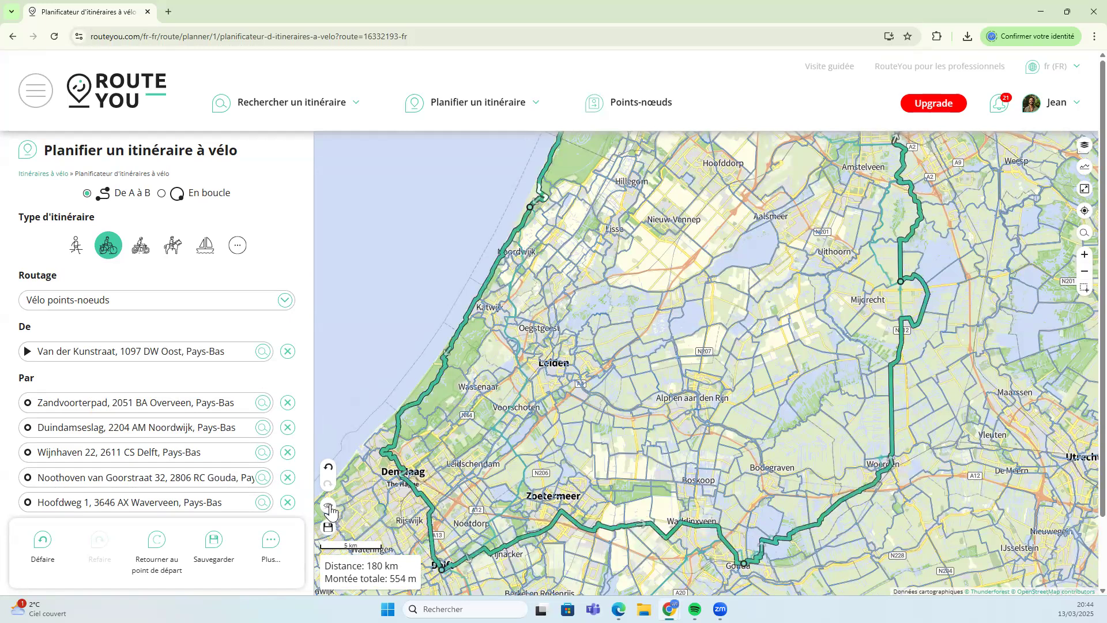
left_click(329, 507)
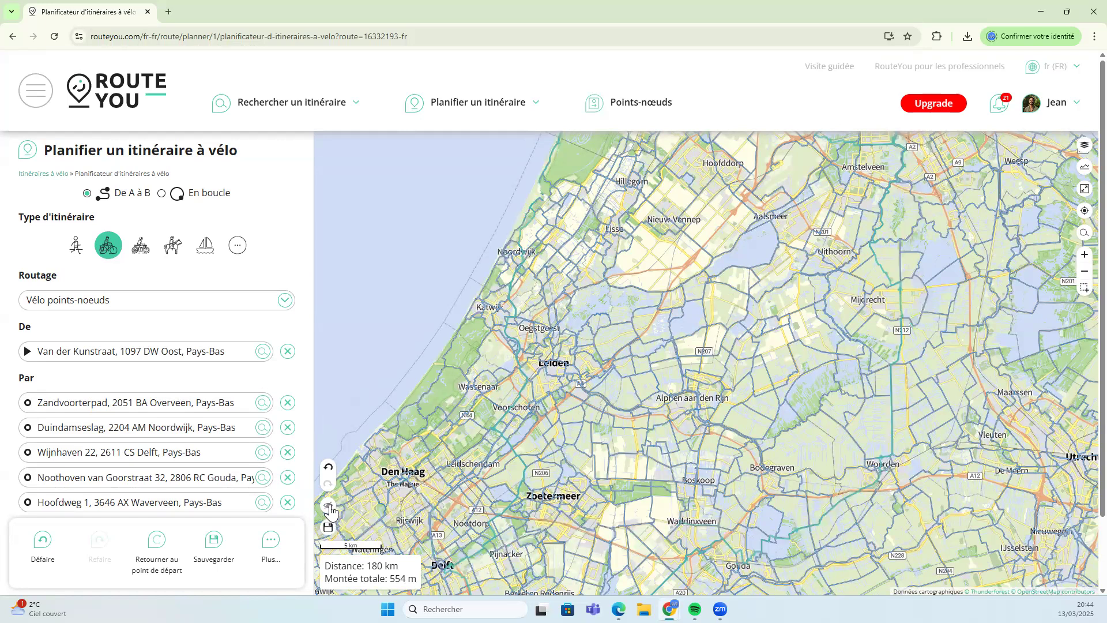
left_click(329, 507)
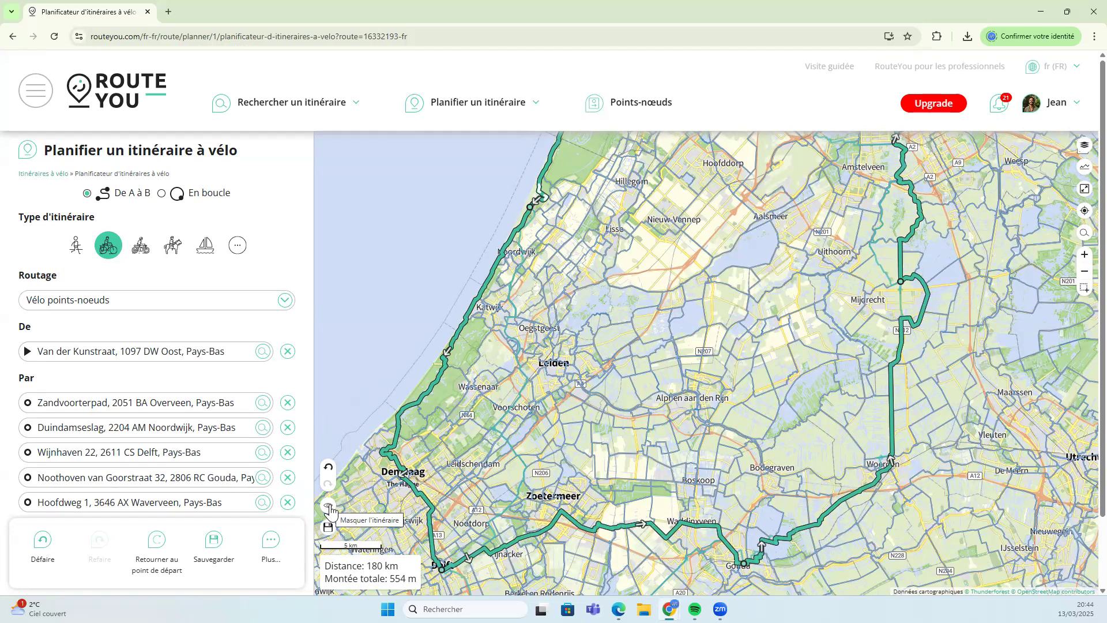
Undo the routing change to compare the recreational route, and redo it to restore the node-network route
left_click(328, 472)
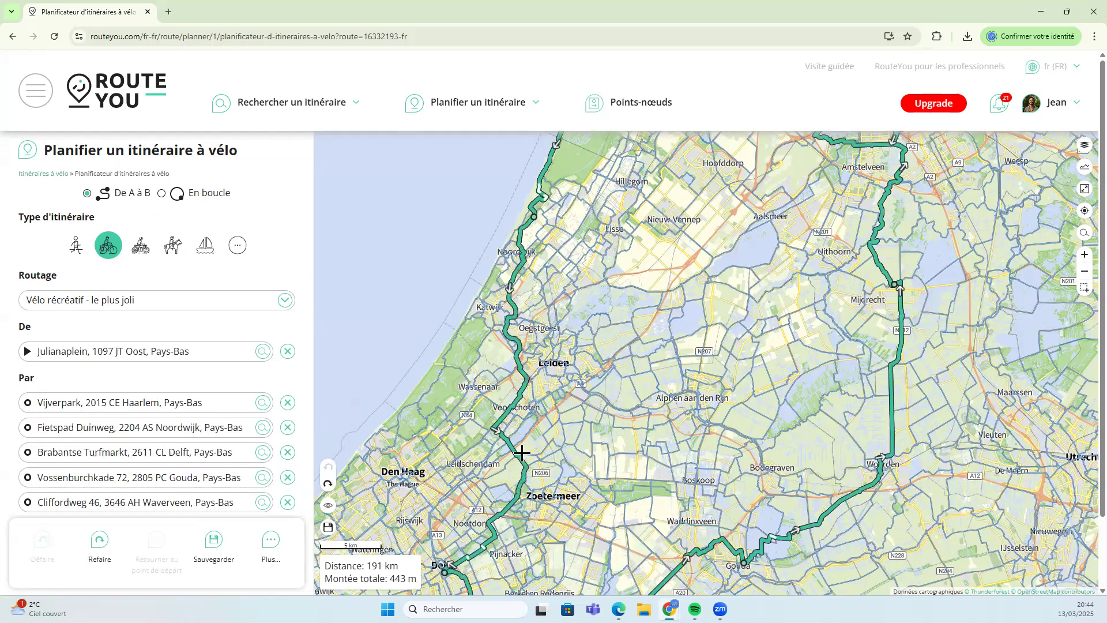
left_click(328, 484)
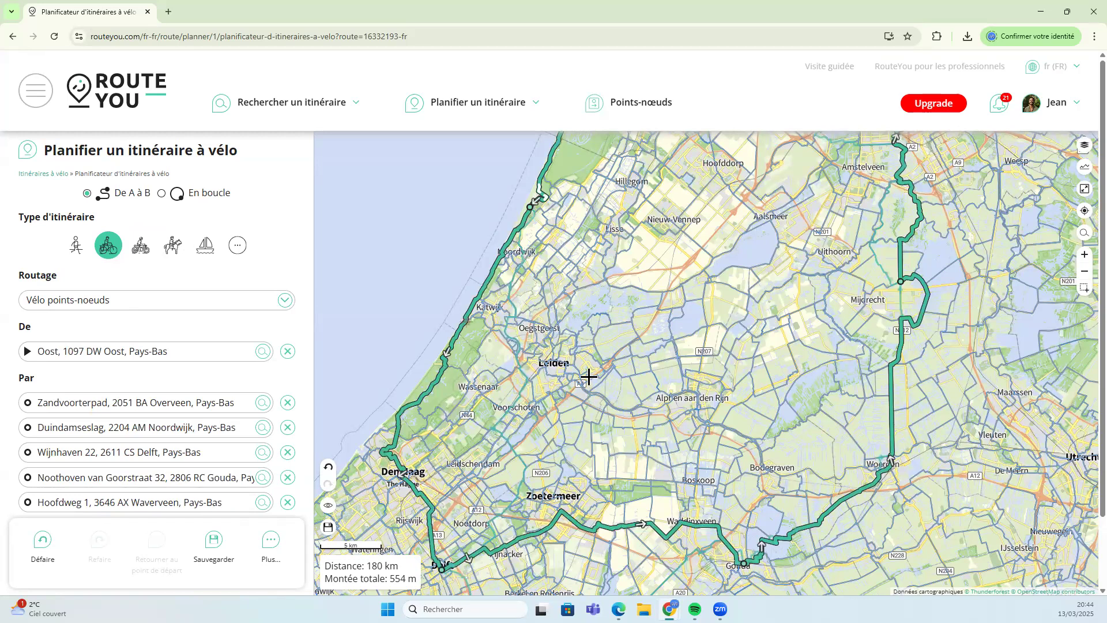
scroll(589, 374, "down", 2)
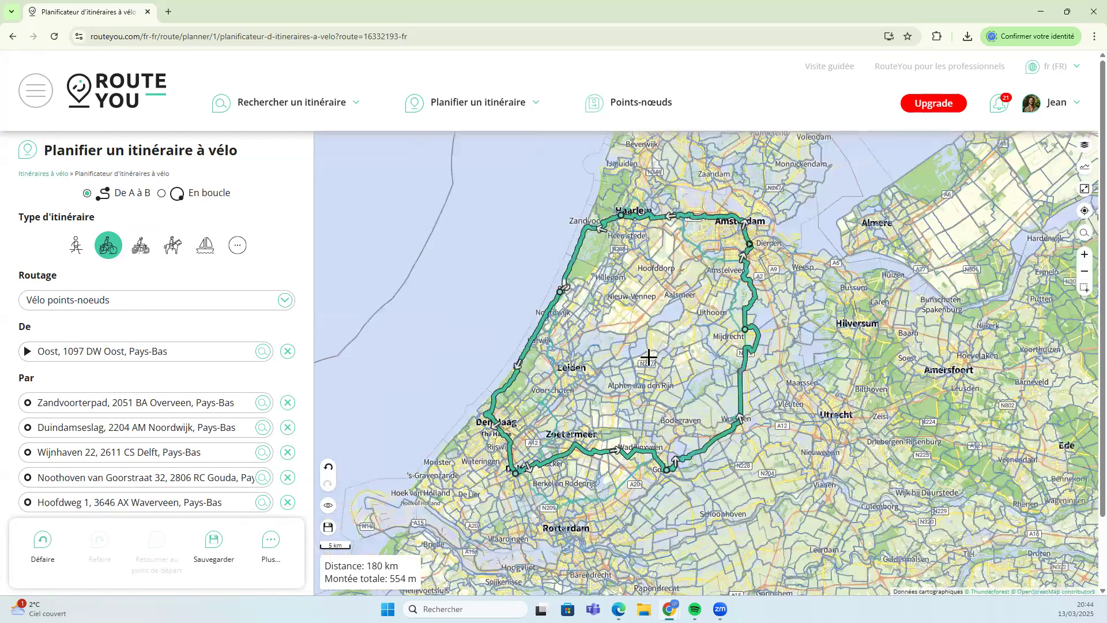
Save the route with the description "Grand boucle à vélo d'Amsterdam à Delft par les points-noeuds", removing the recreational routing line
left_click(212, 545)
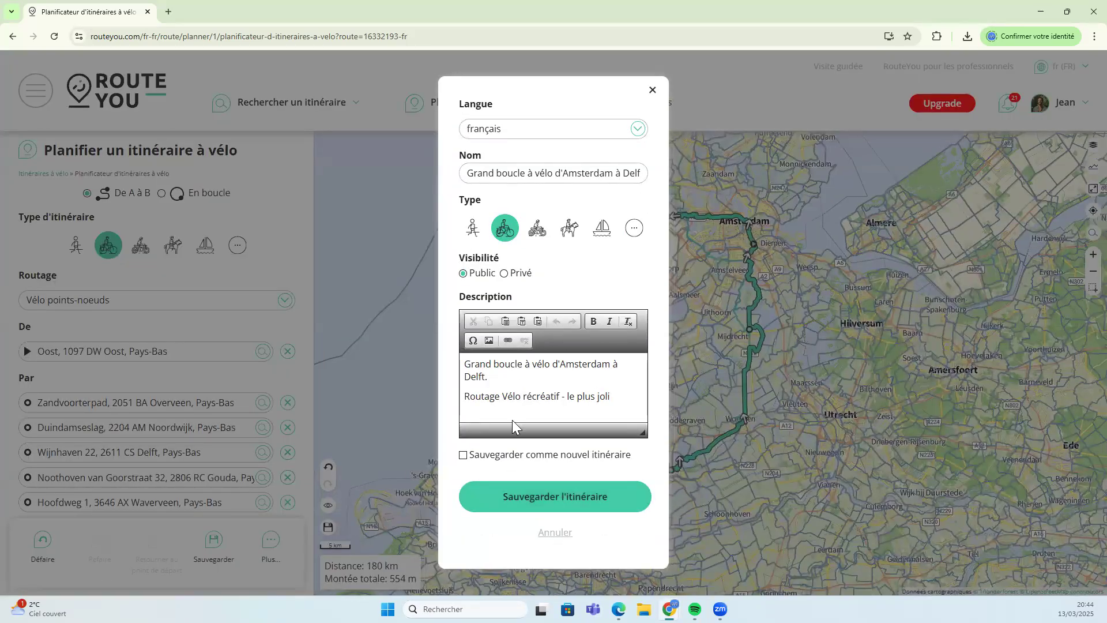
left_click(512, 376)
key("BackSpace")
type("par les points-noue")
key("BackSpace")
key("BackSpace")
type("euds")
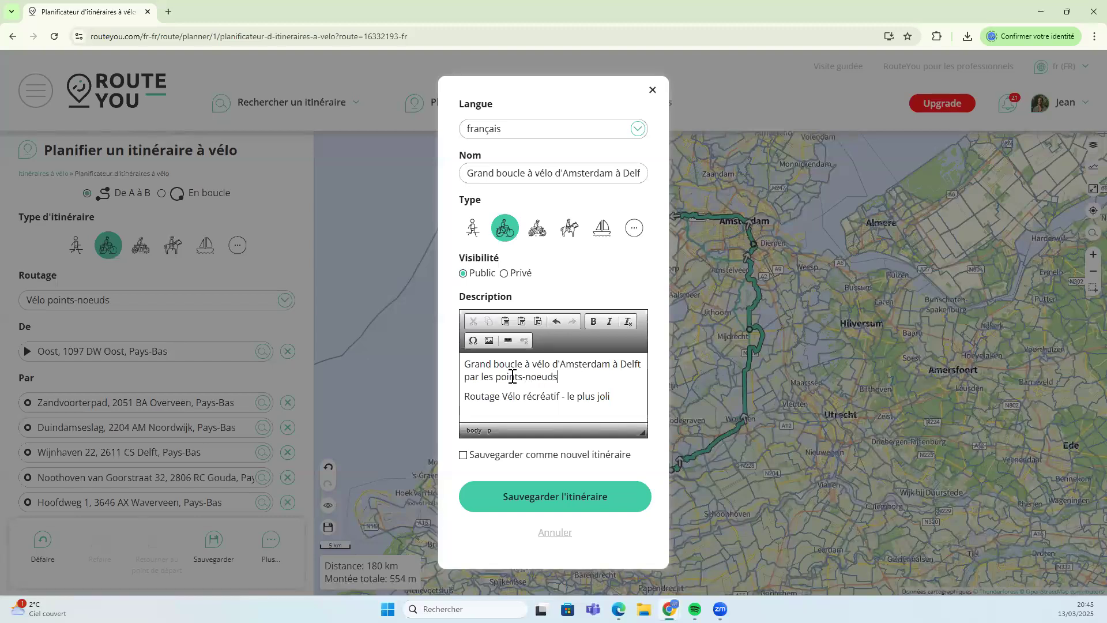
left_click_drag(624, 396, 397, 408)
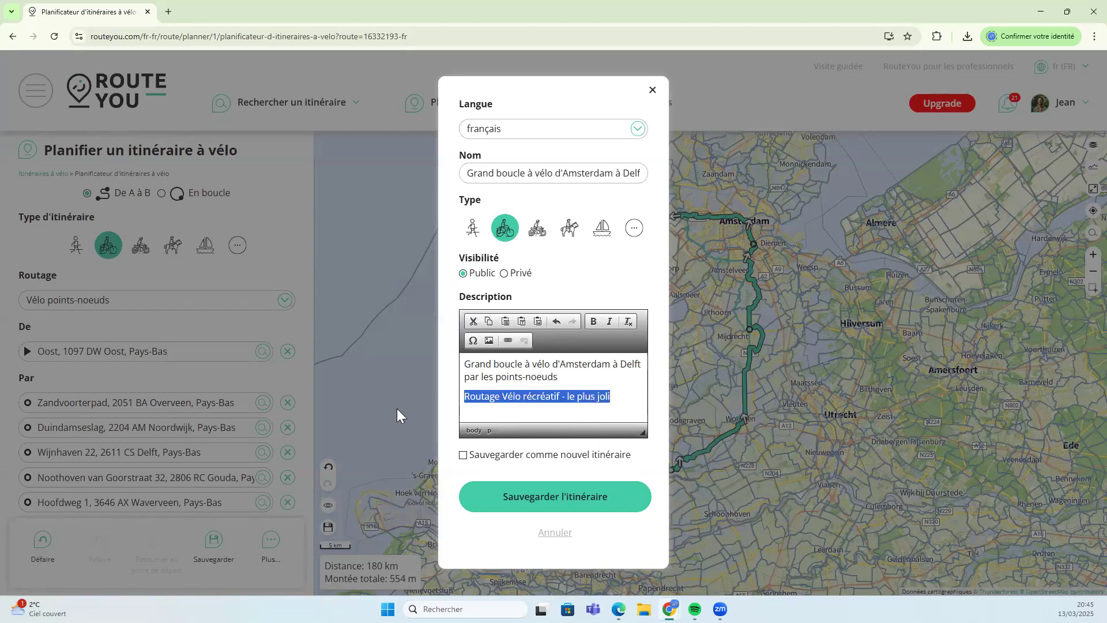
key("BackSpace")
left_click(549, 501)
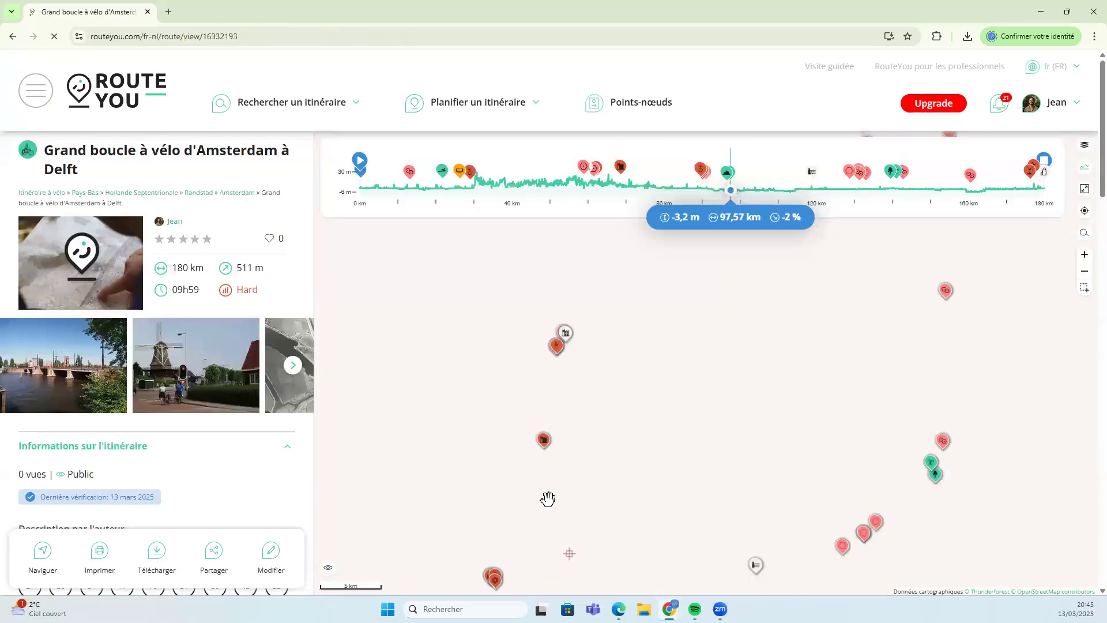
Review the saved route's node sequence, description and full loop on the map
scroll(173, 429, "down", 2)
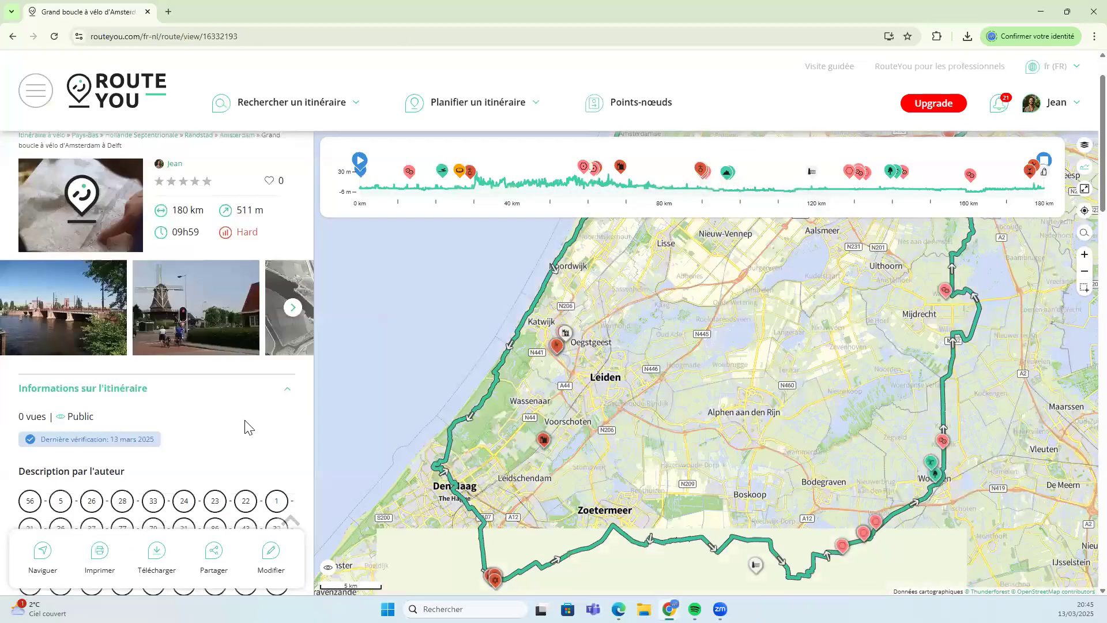
scroll(77, 421, "down", 1)
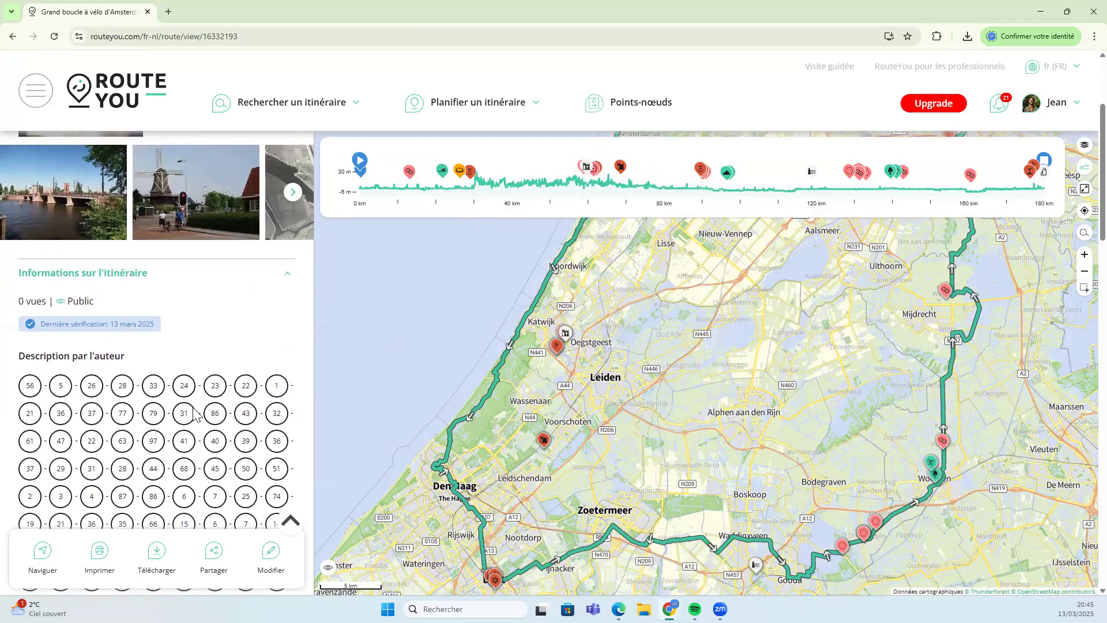
scroll(185, 410, "down", 1)
scroll(92, 425, "down", 2)
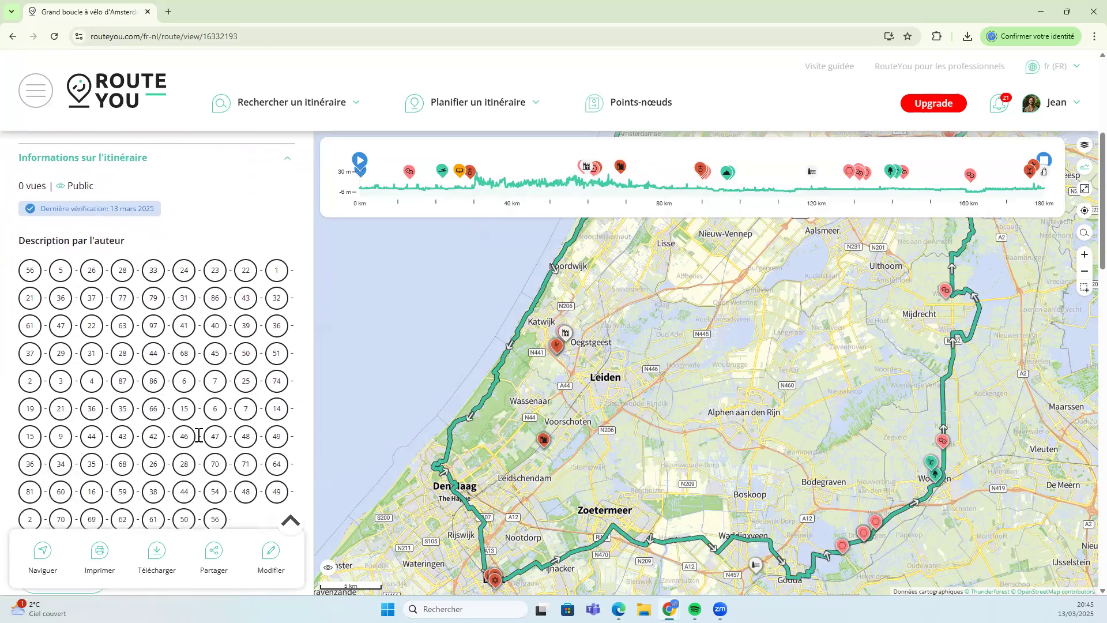
scroll(110, 424, "down", 1)
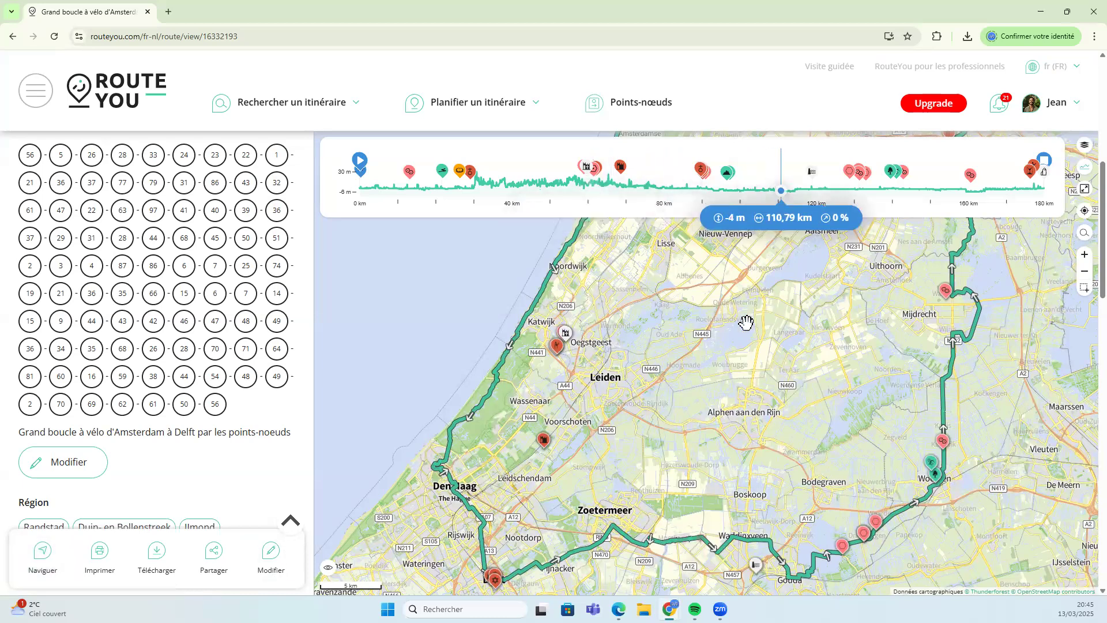
scroll(644, 362, "down", 1)
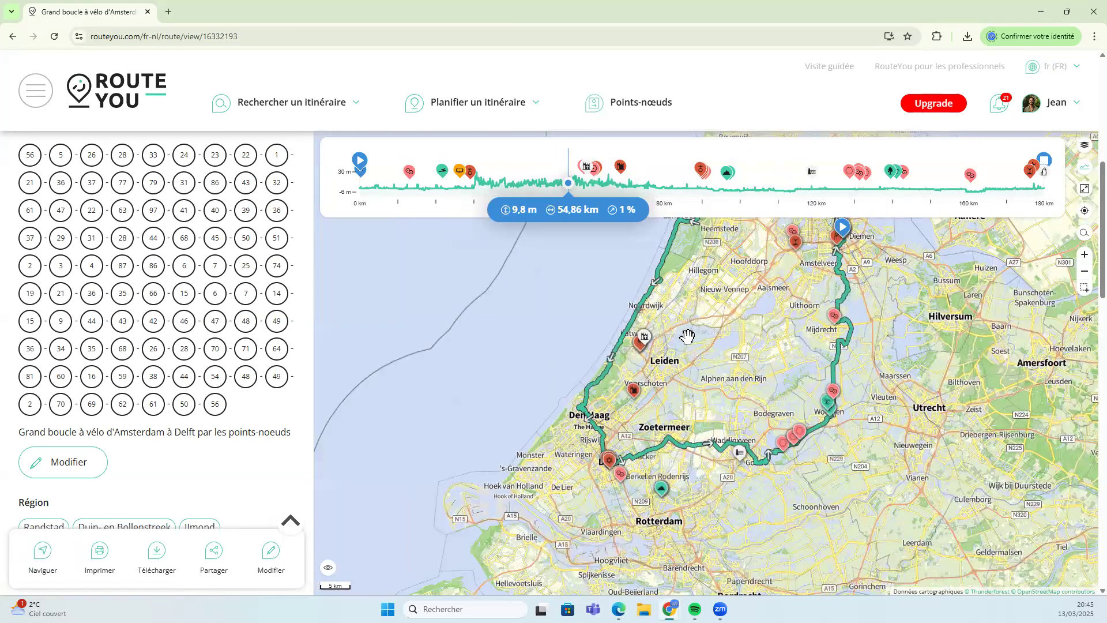
Return to the RouteYou home page and open the route search with its filters
left_click(126, 106)
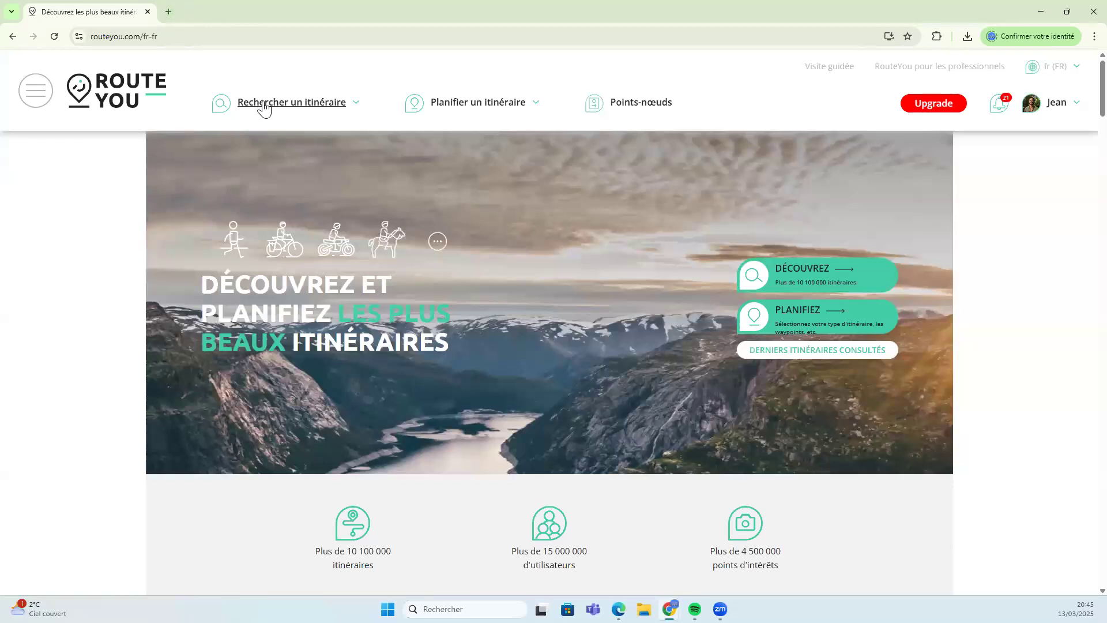
mouse_move(264, 107)
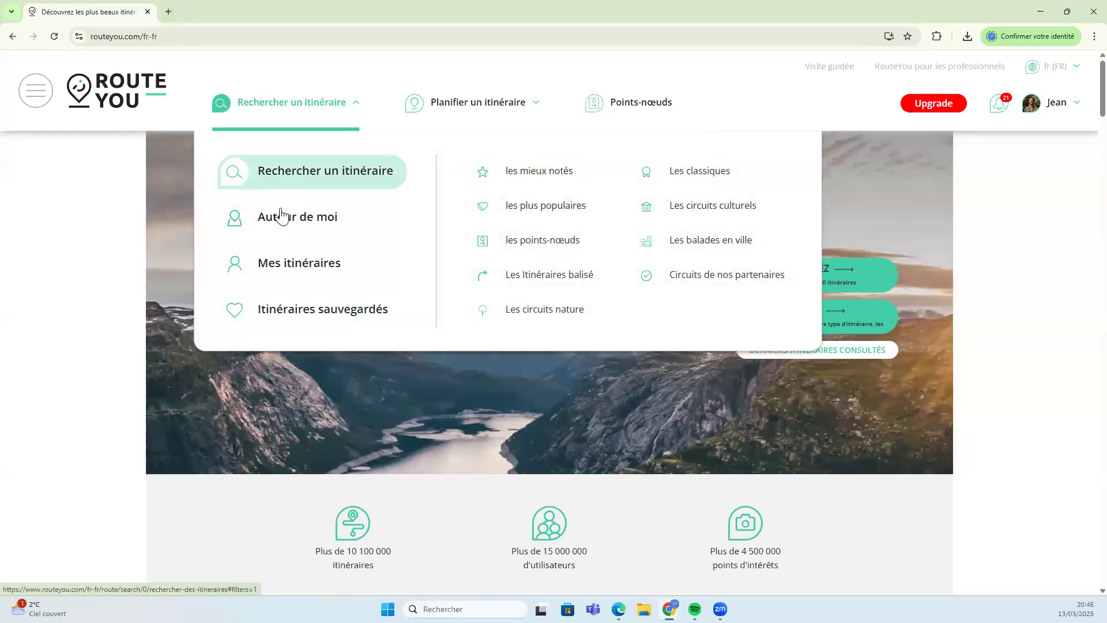
left_click(287, 187)
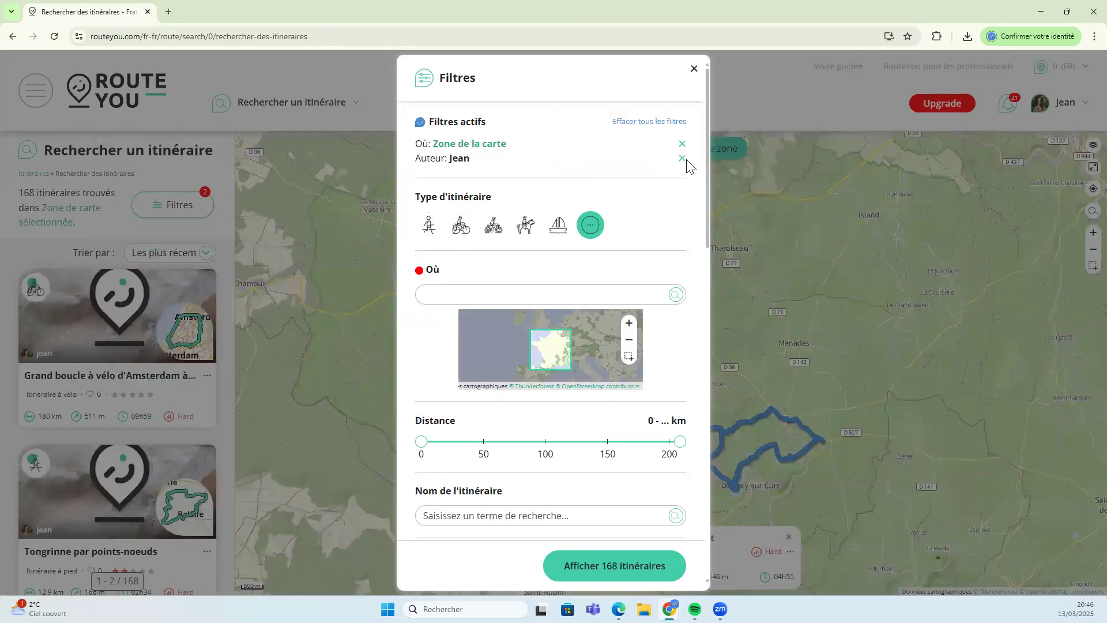
Remove the author filter and restrict the search to walking routes
left_click(683, 159)
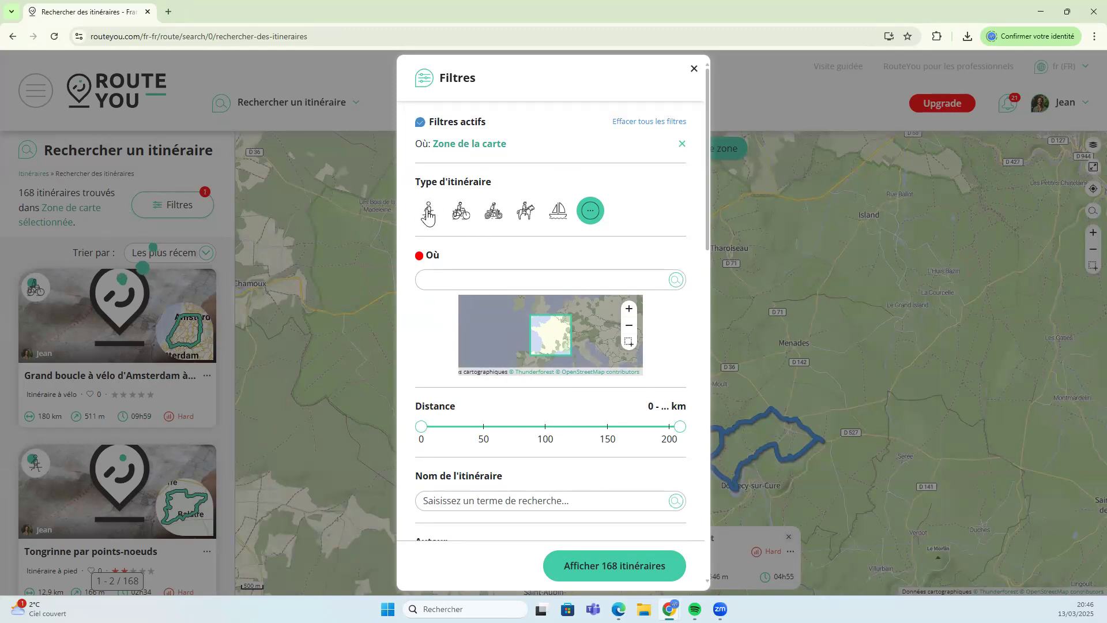
left_click(427, 214)
left_click(484, 237)
left_click(495, 249)
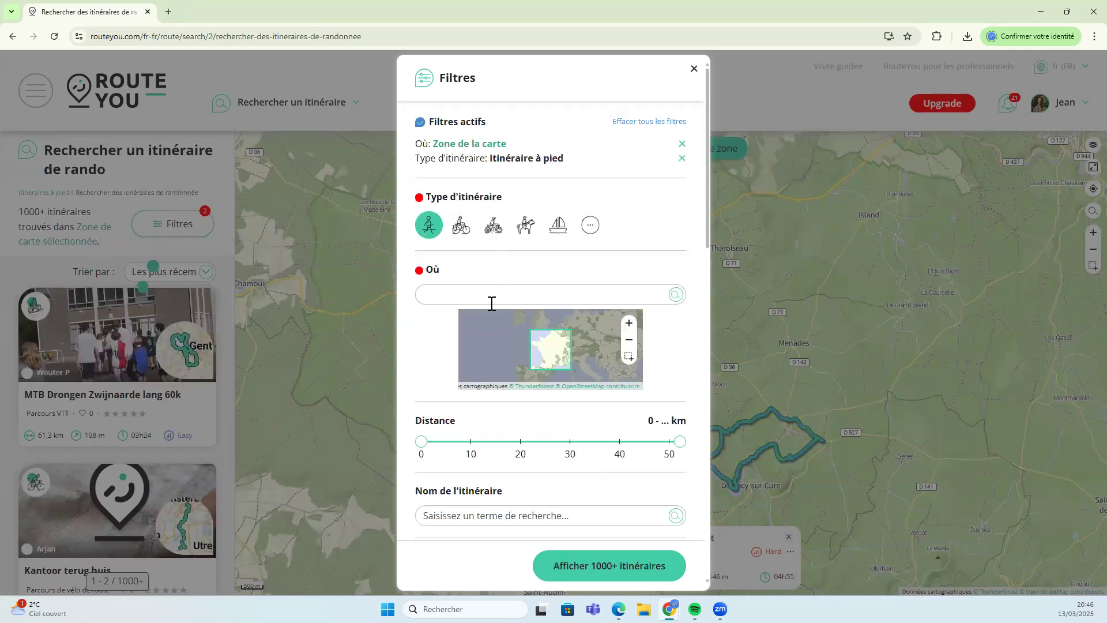
Set the search location to "Mont Noir, France (Top)" and limit the distance to 0 - 24 km
left_click(482, 291)
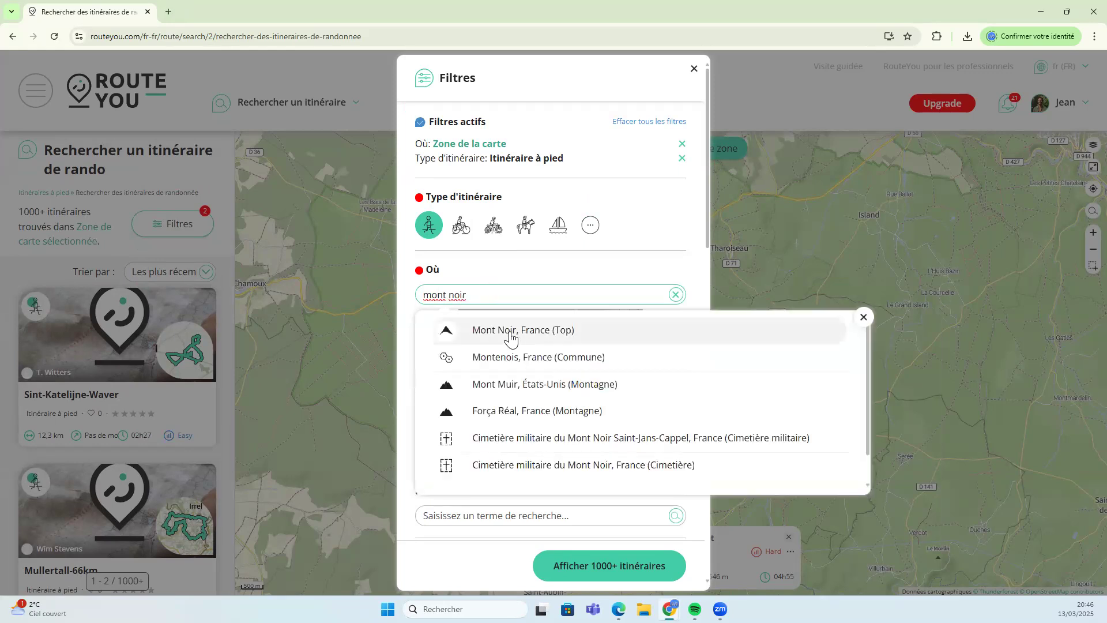
left_click(510, 334)
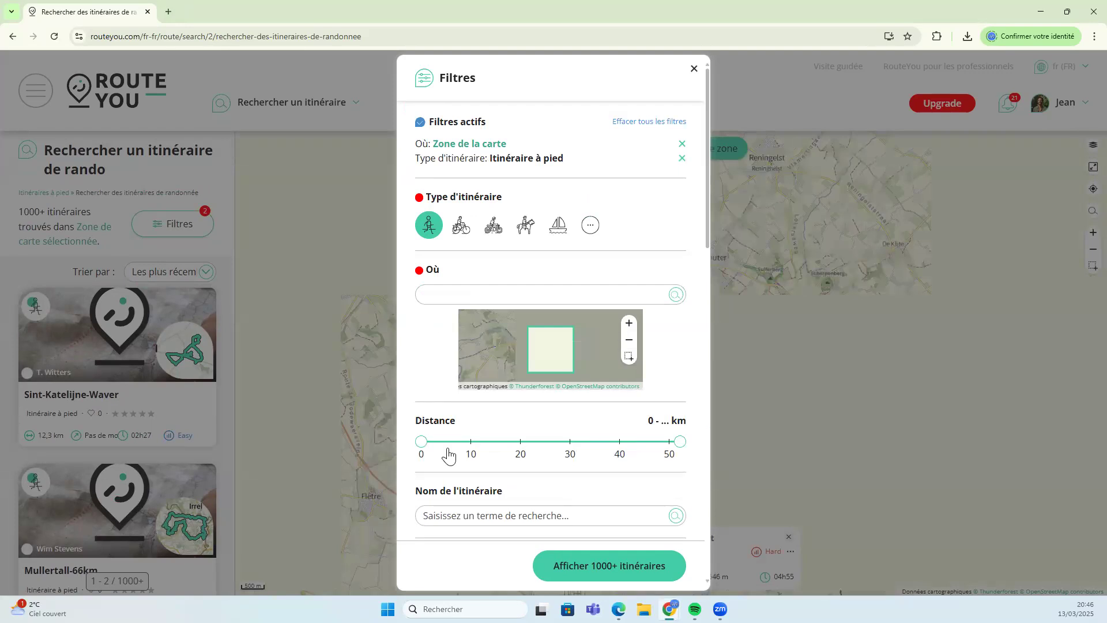
left_click_drag(680, 442, 540, 448)
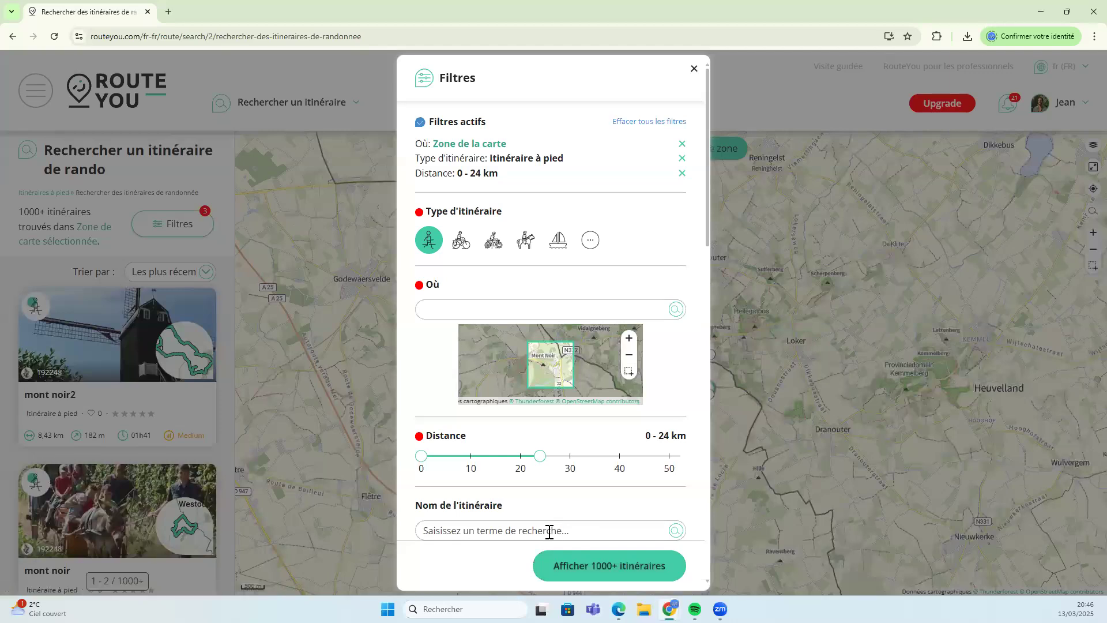
Filter the routes by the name "sentier des jacinthes"
scroll(427, 414, "down", 2)
left_click(504, 415)
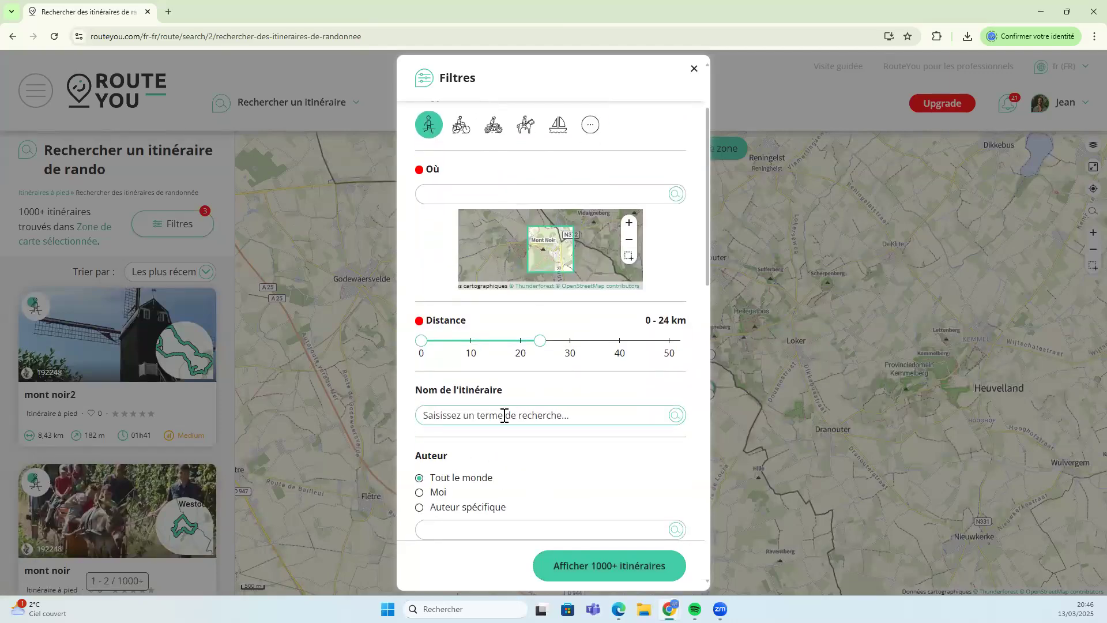
type("sentier des")
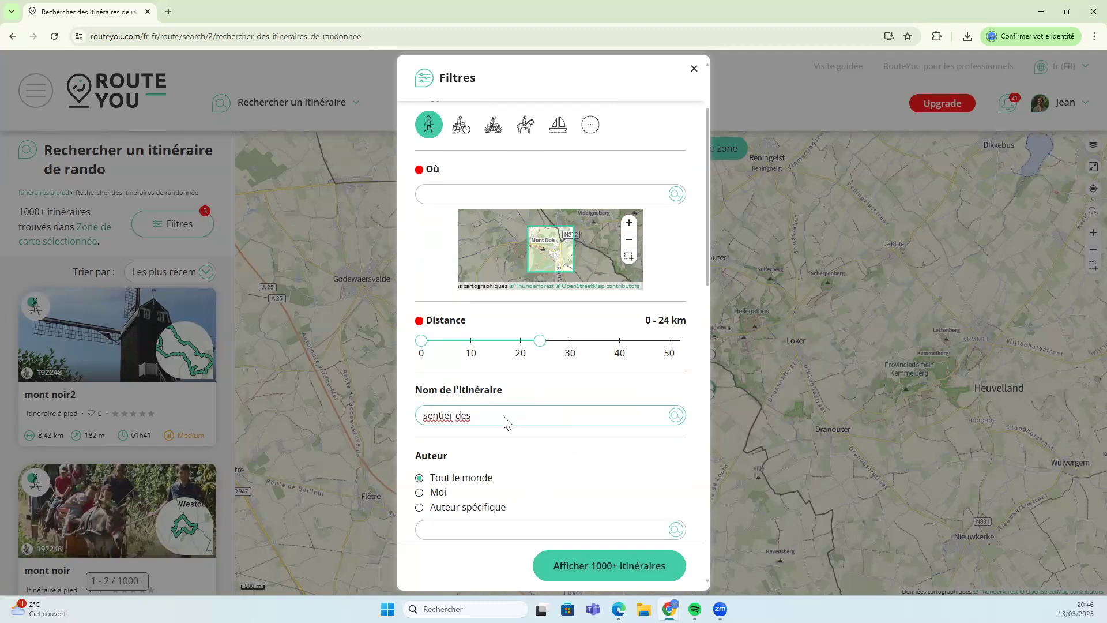
type(" ya")
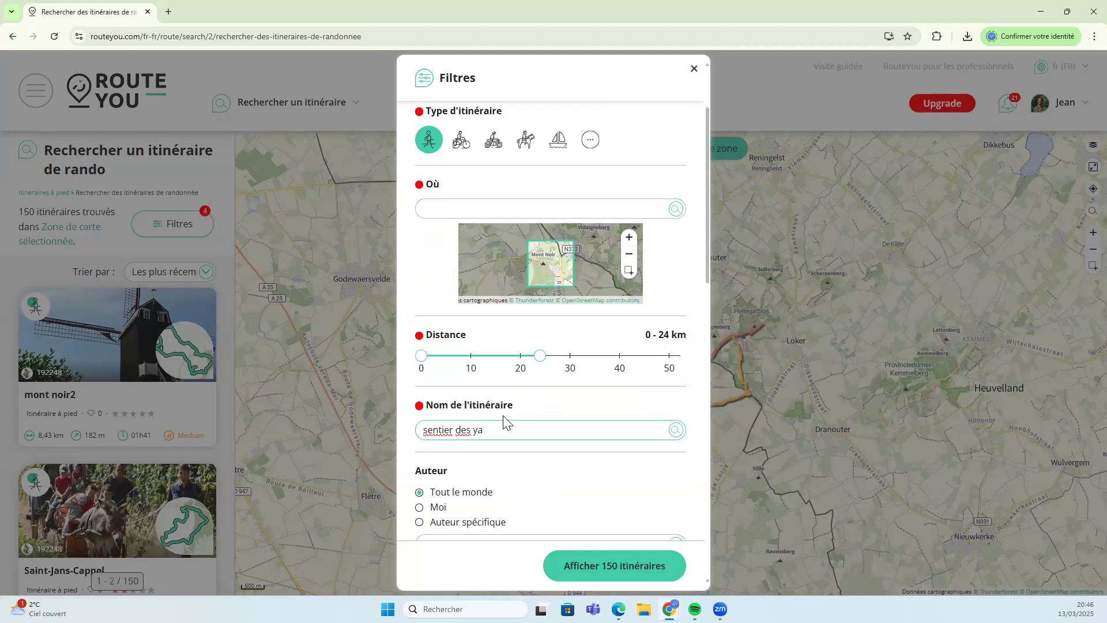
type("ci")
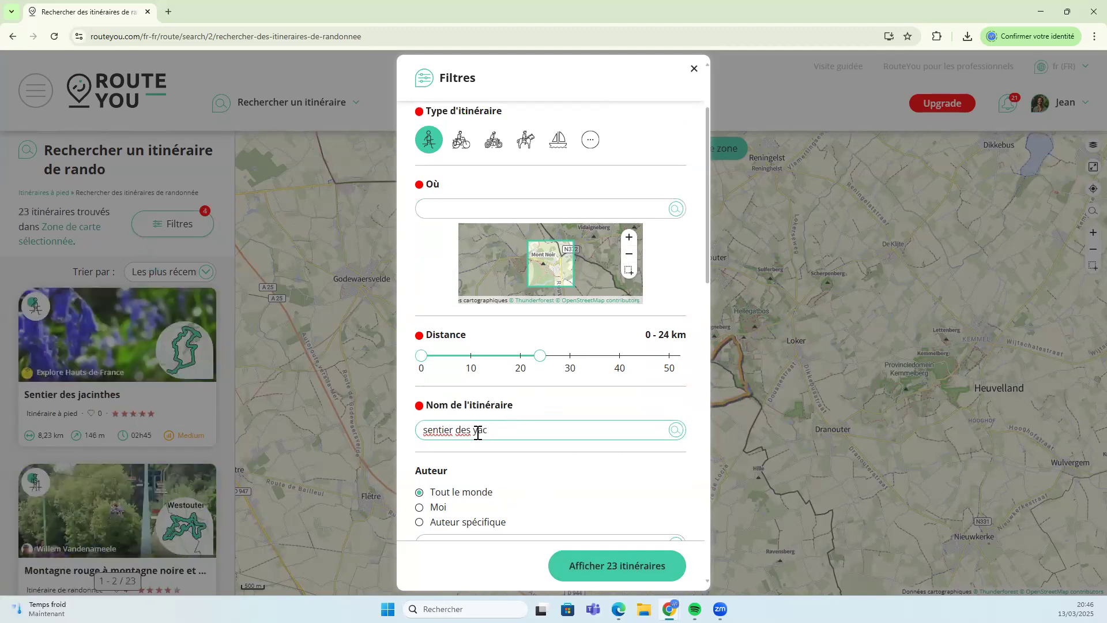
type("jacinthes")
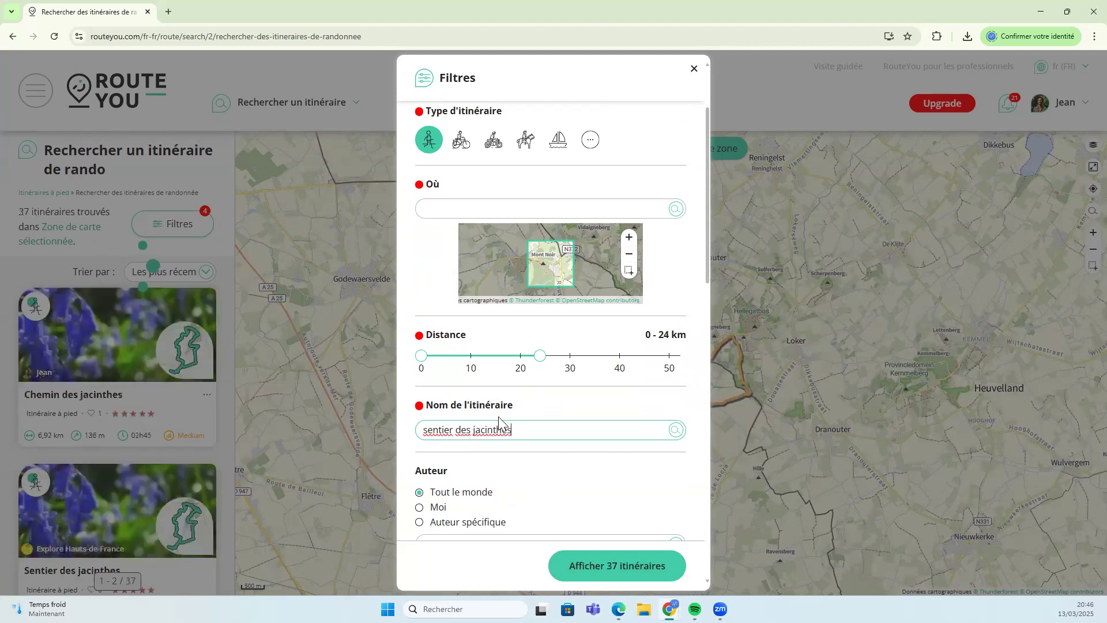
Show the filtered results and open the Sentier des jacinthes walking route by Explore Hauts-de-France
left_click(606, 565)
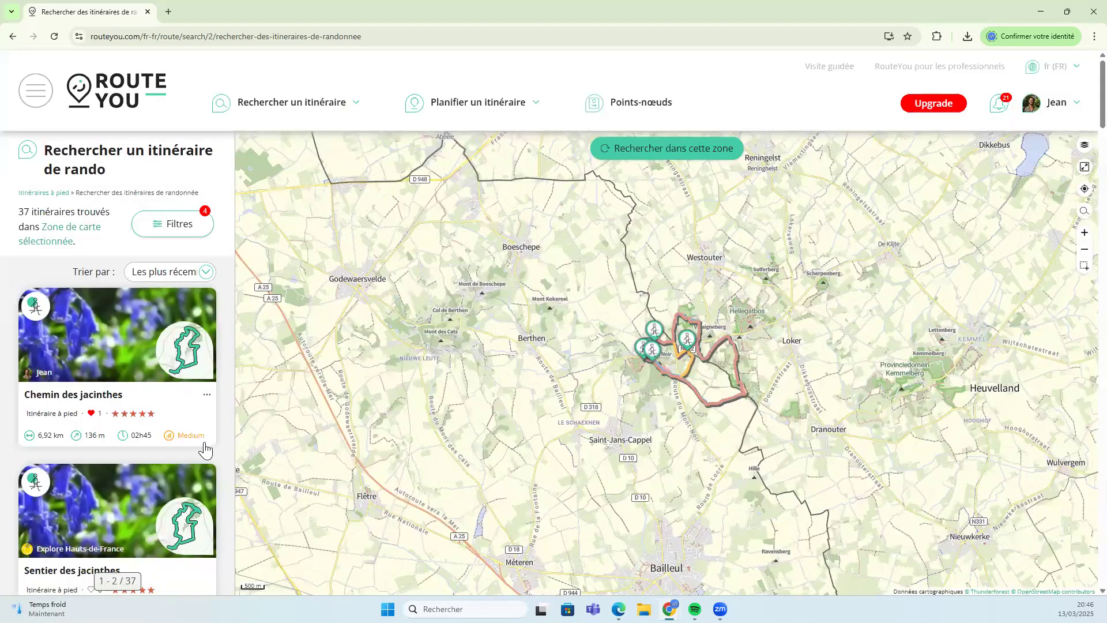
scroll(173, 451, "down", 1)
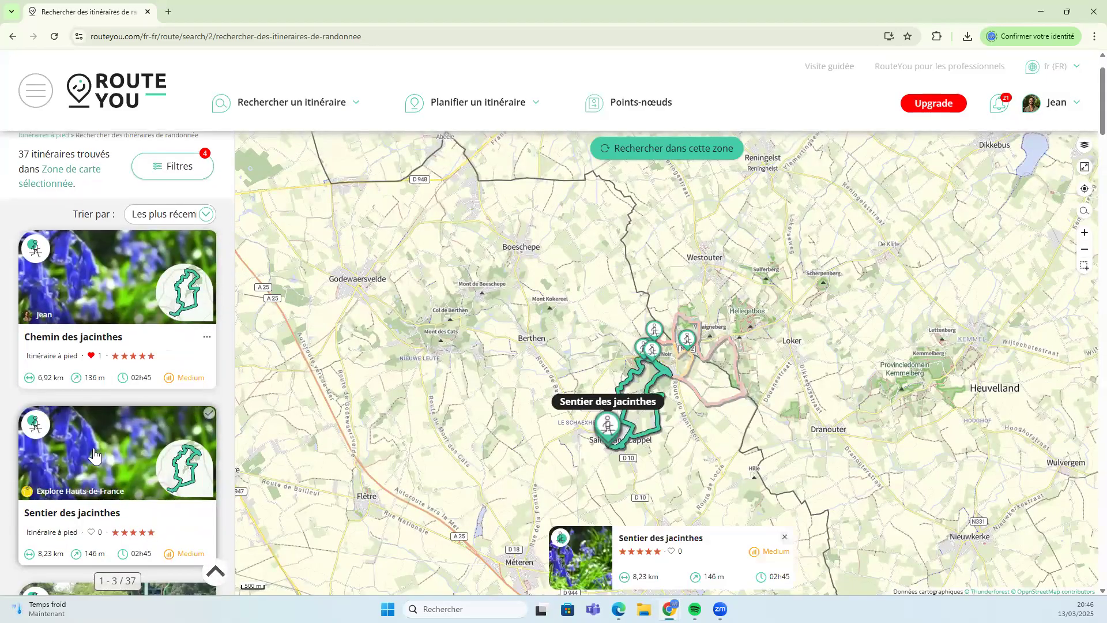
left_click(94, 456)
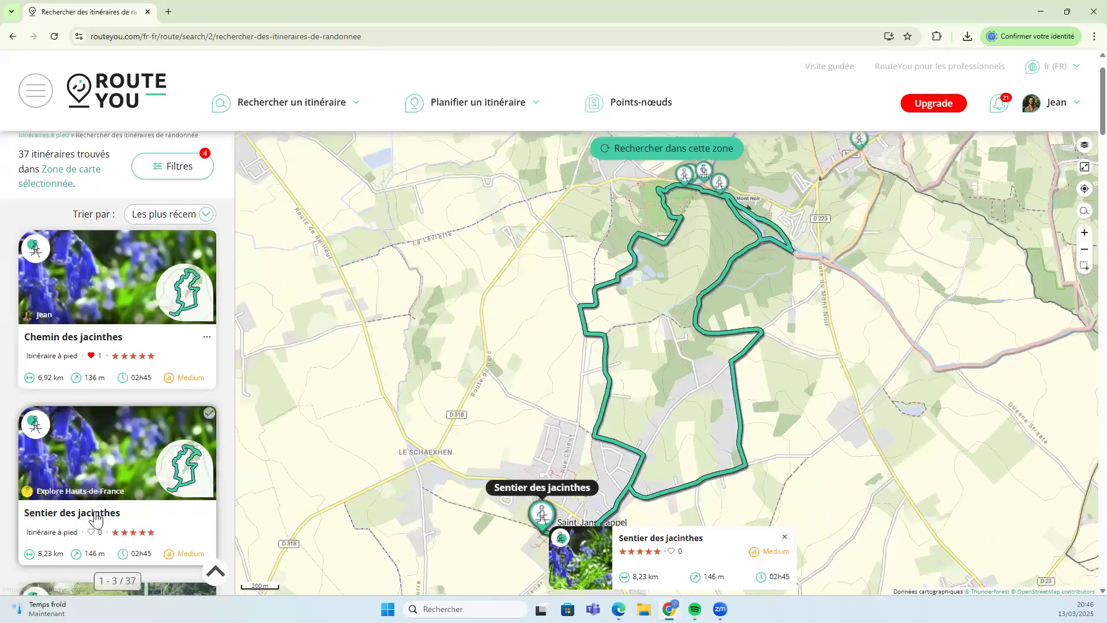
left_click(96, 518)
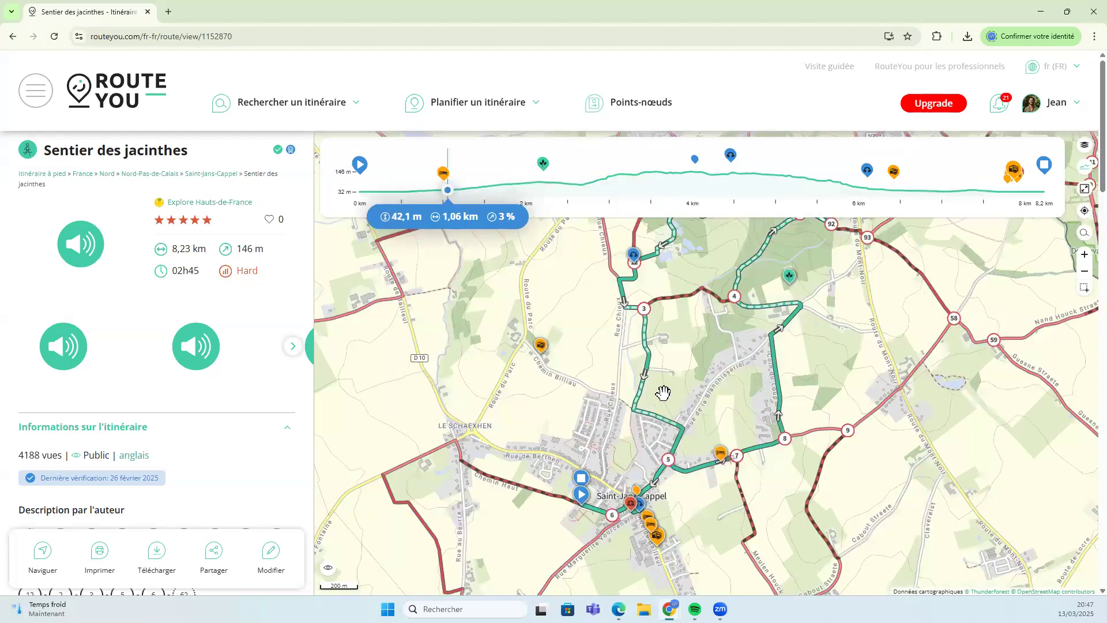
Create a reversed version of the Sentier des jacinthes route
scroll(715, 347, "up", 2)
scroll(698, 353, "down", 2)
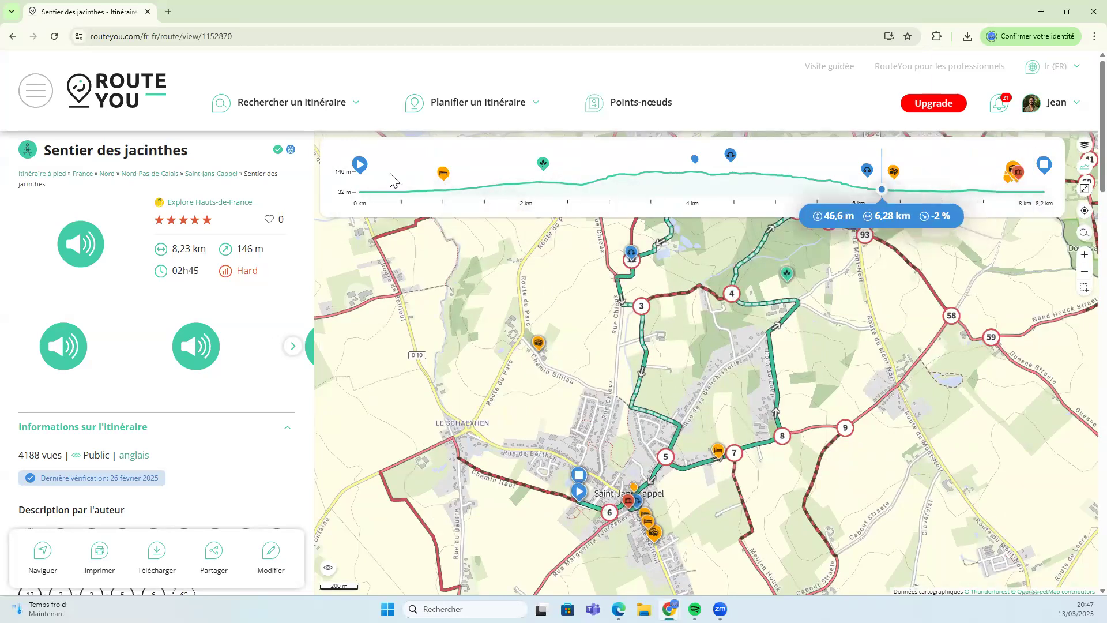
left_click_drag(563, 370, 552, 436)
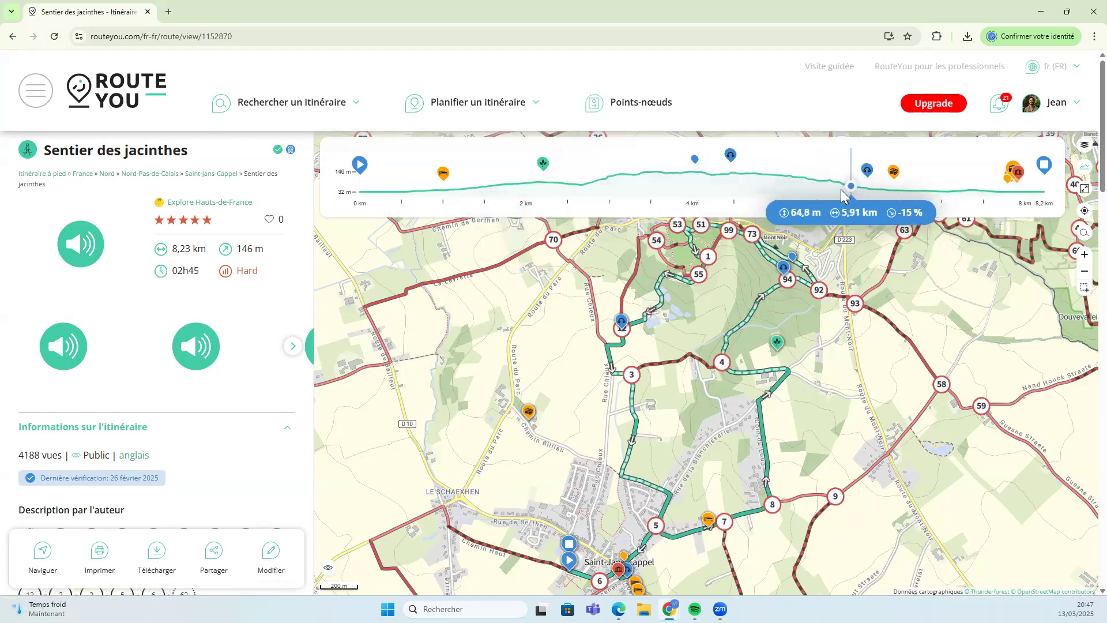
left_click(265, 569)
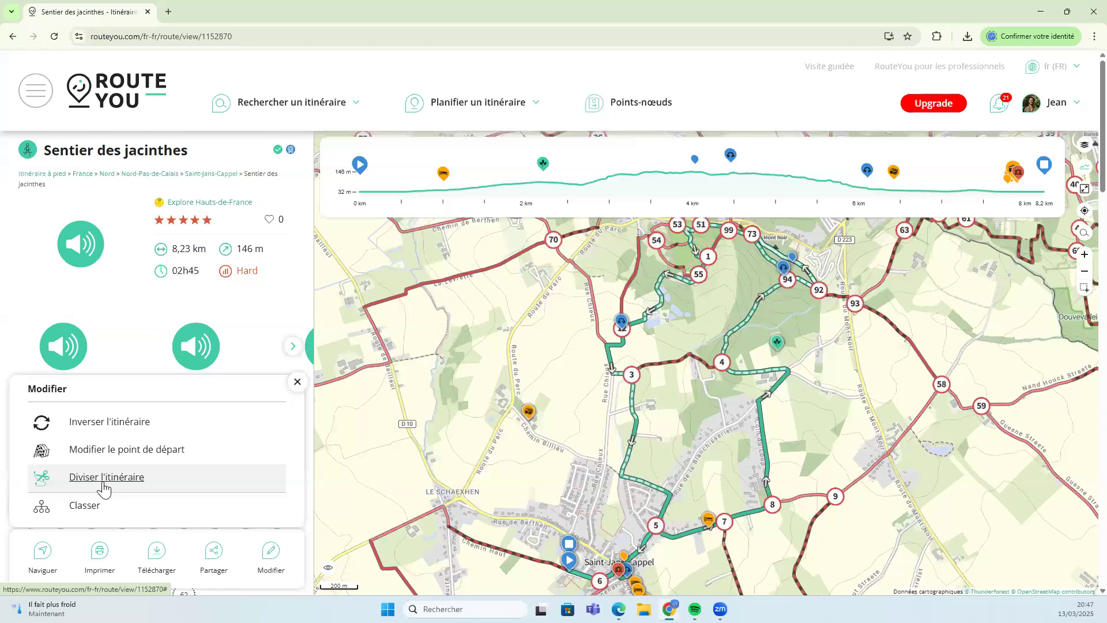
left_click(121, 427)
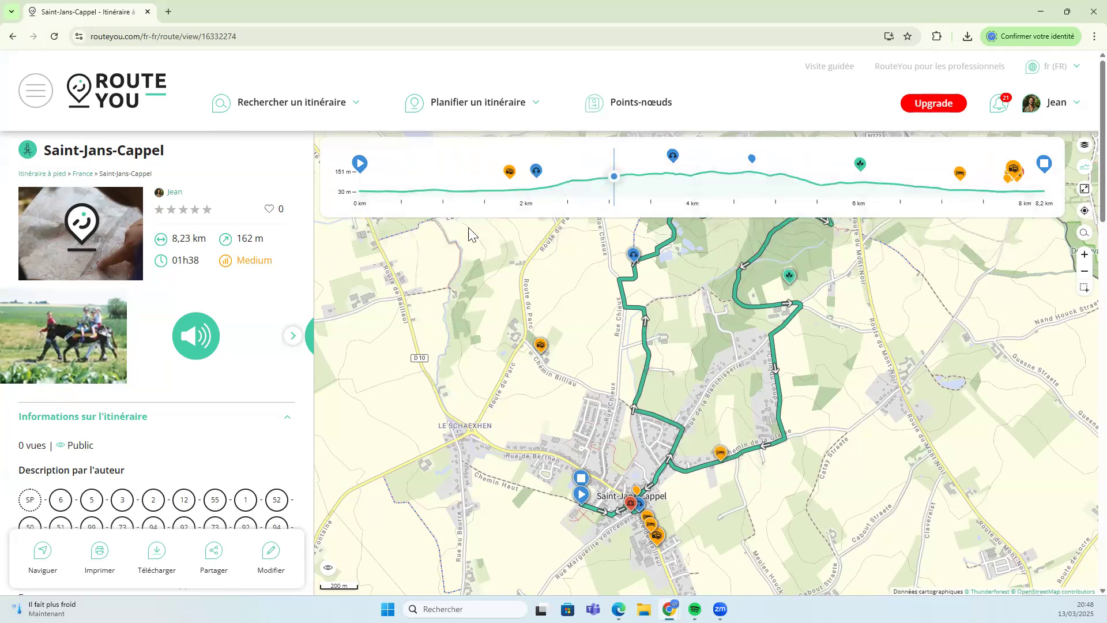
Examine the reversed route's node sequence, description and start and end points on the map
scroll(170, 452, "down", 1)
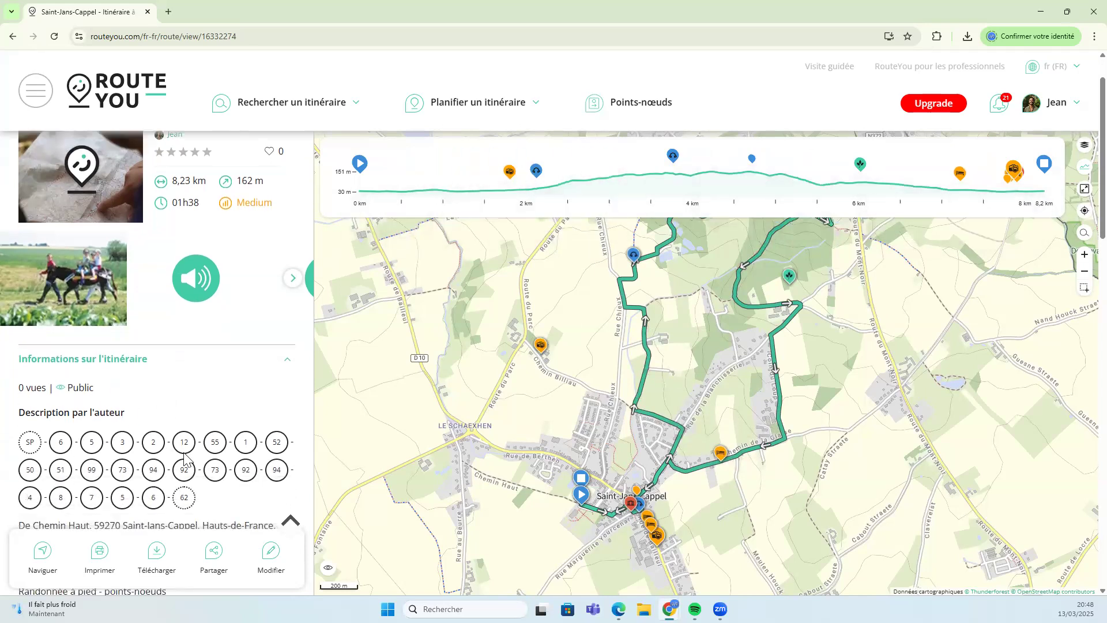
scroll(173, 438, "down", 2)
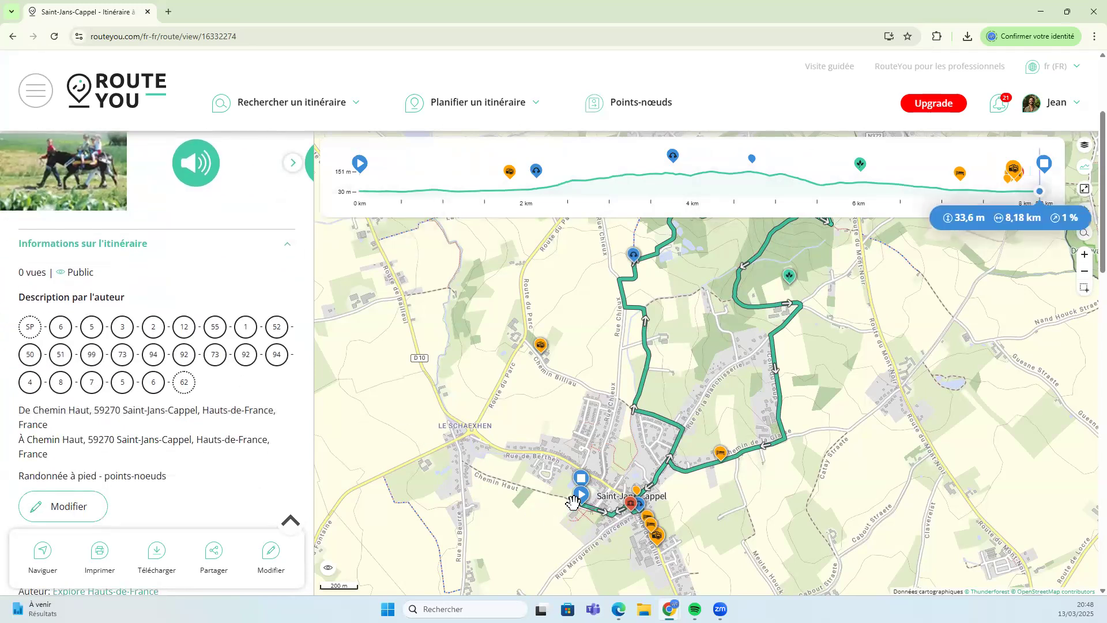
scroll(581, 508, "up", 3)
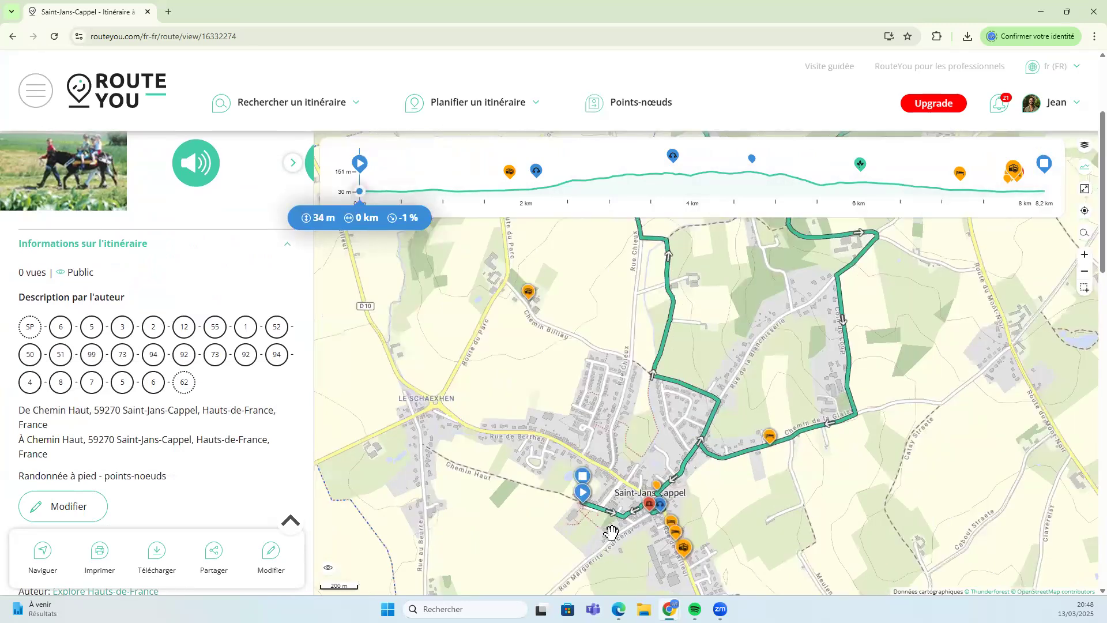
scroll(582, 510, "up", 3)
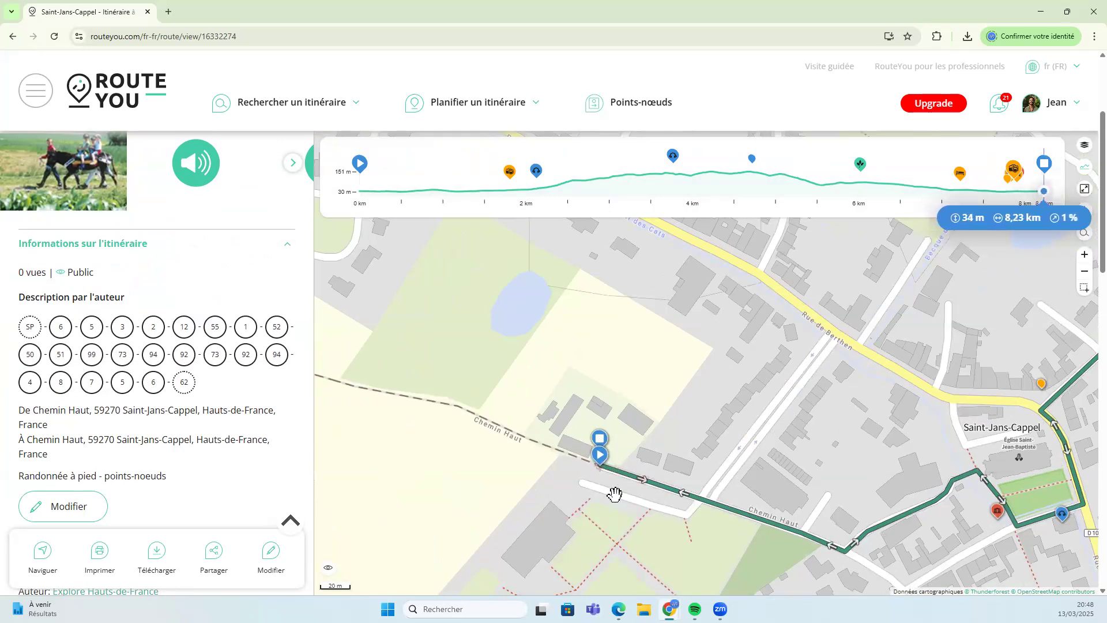
scroll(658, 506, "down", 5)
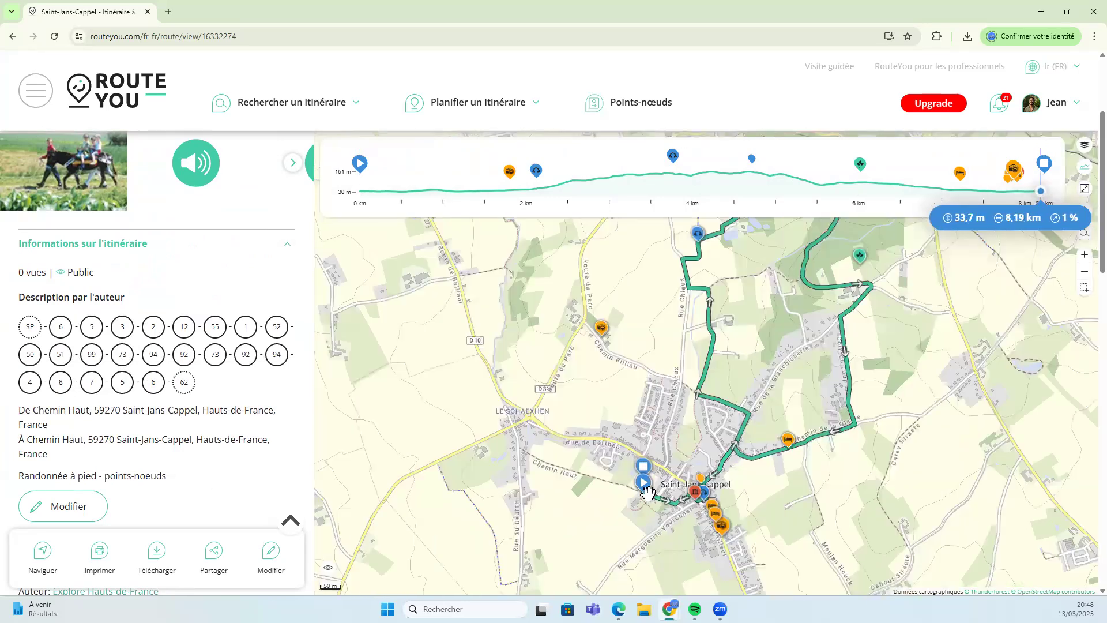
scroll(662, 434, "down", 2)
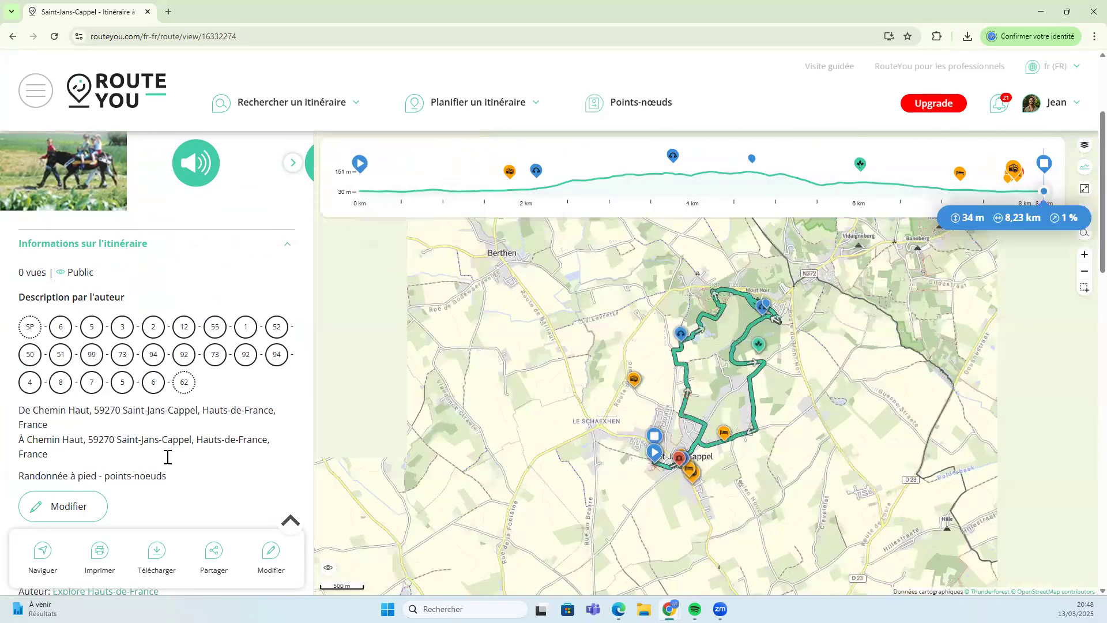
Change the reversed route's starting point to the place Au 400 in Saint-Jans-Cappel
left_click(269, 557)
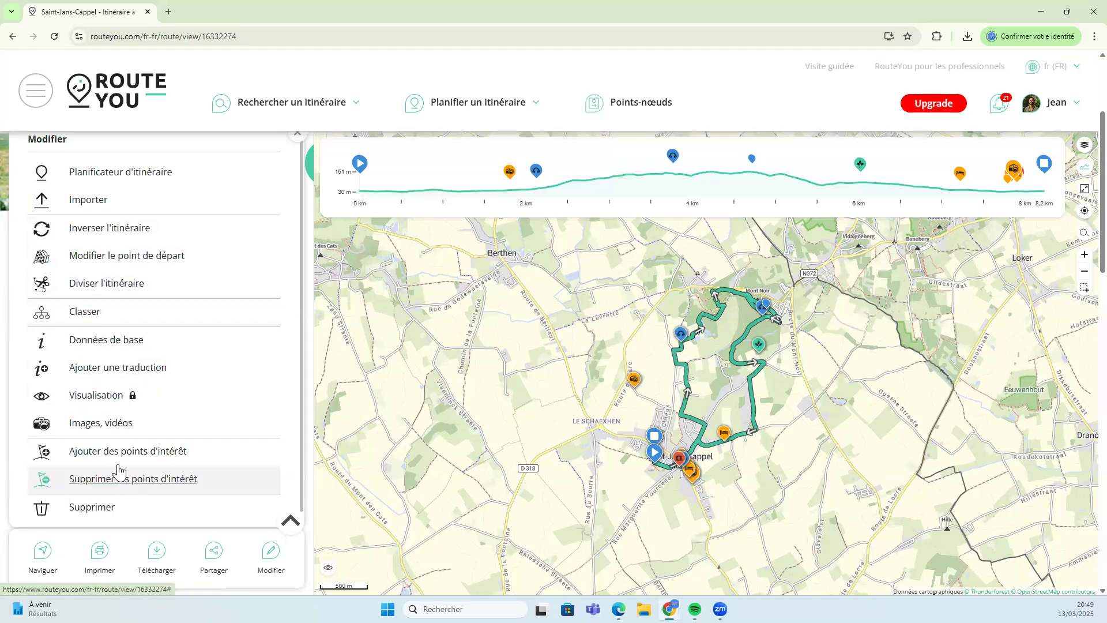
left_click(83, 261)
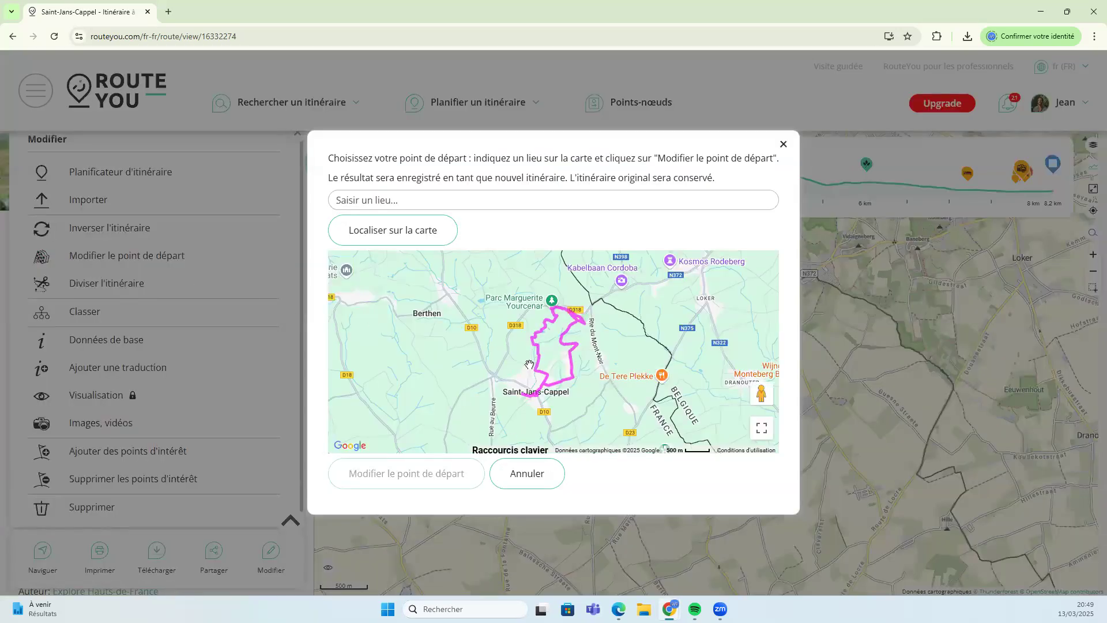
left_click(366, 197)
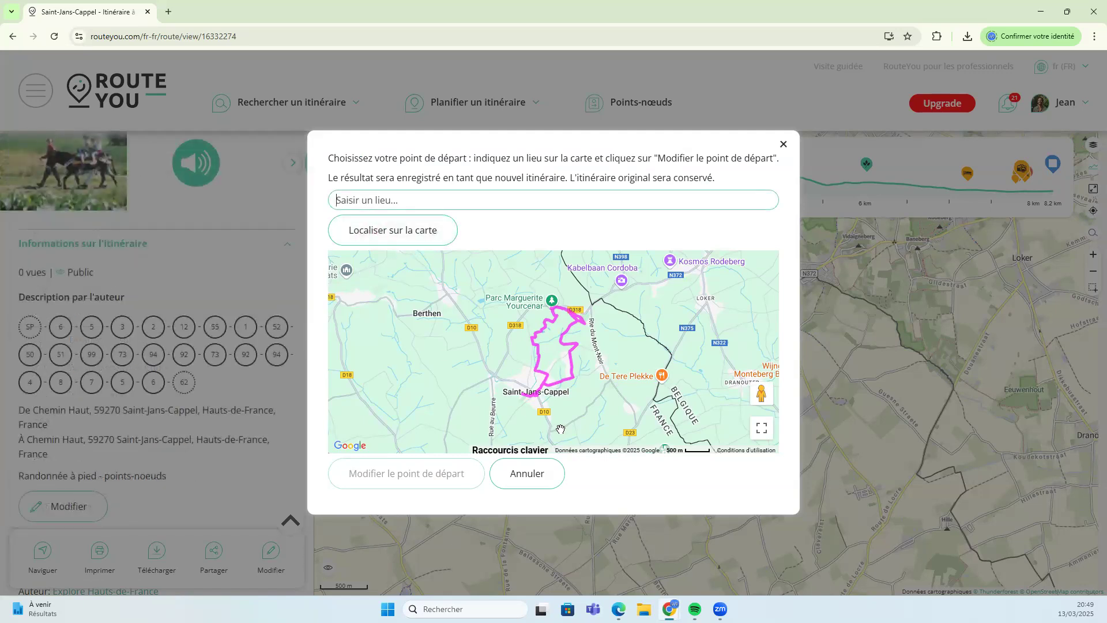
scroll(518, 387, "up", 2)
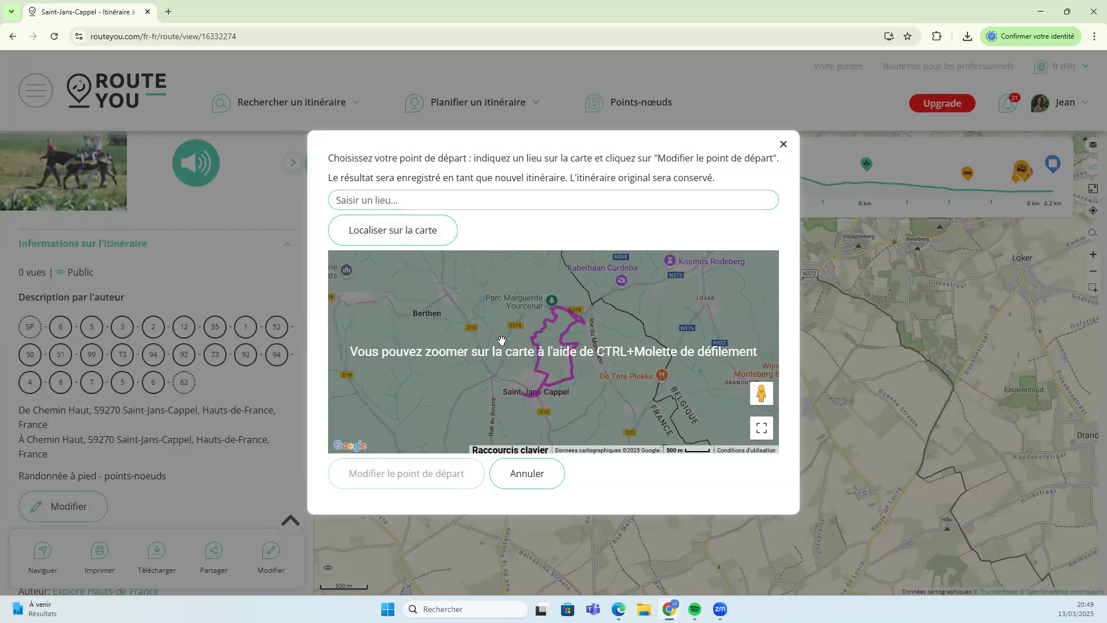
scroll(558, 413, "up", 3)
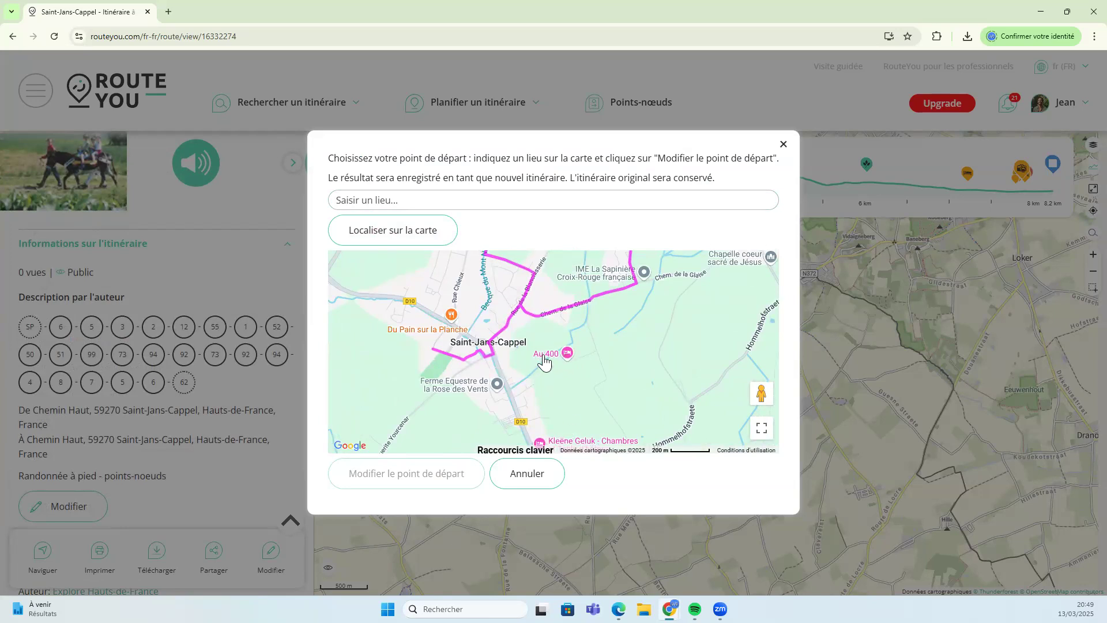
left_click(566, 354)
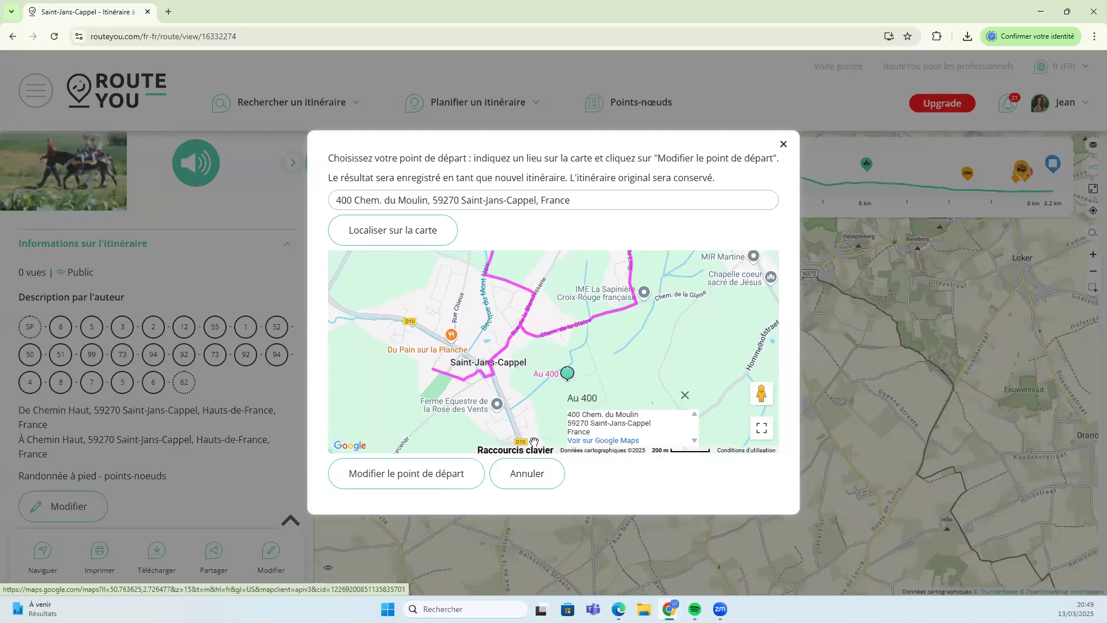
left_click(406, 472)
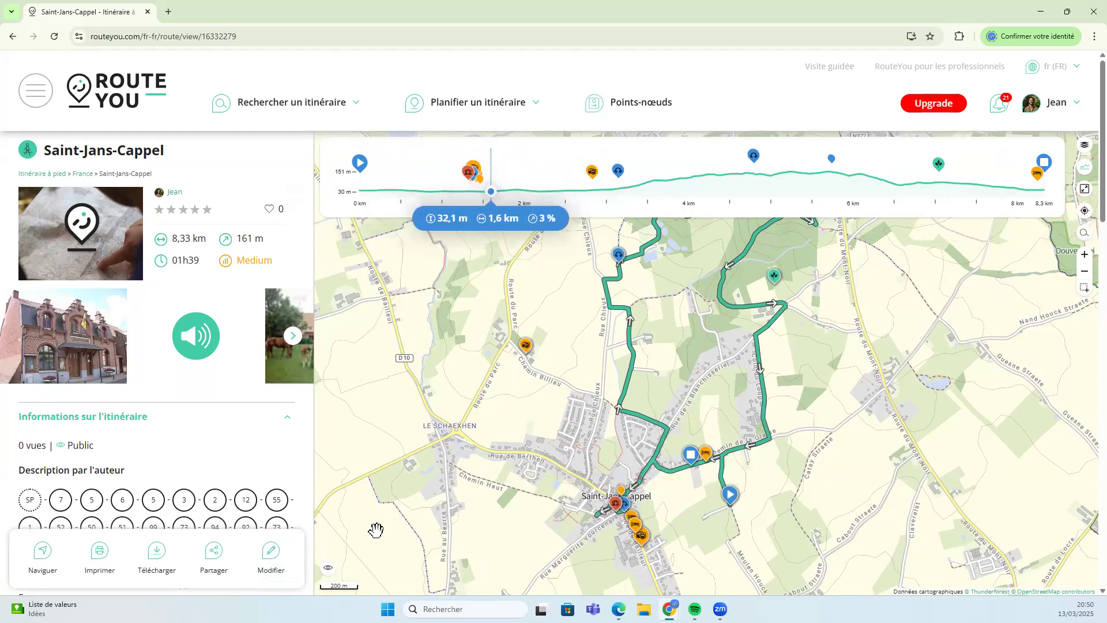
Open the route in the planner, remove the via point on Chemin Haut near node 6, and save the public route
left_click(272, 568)
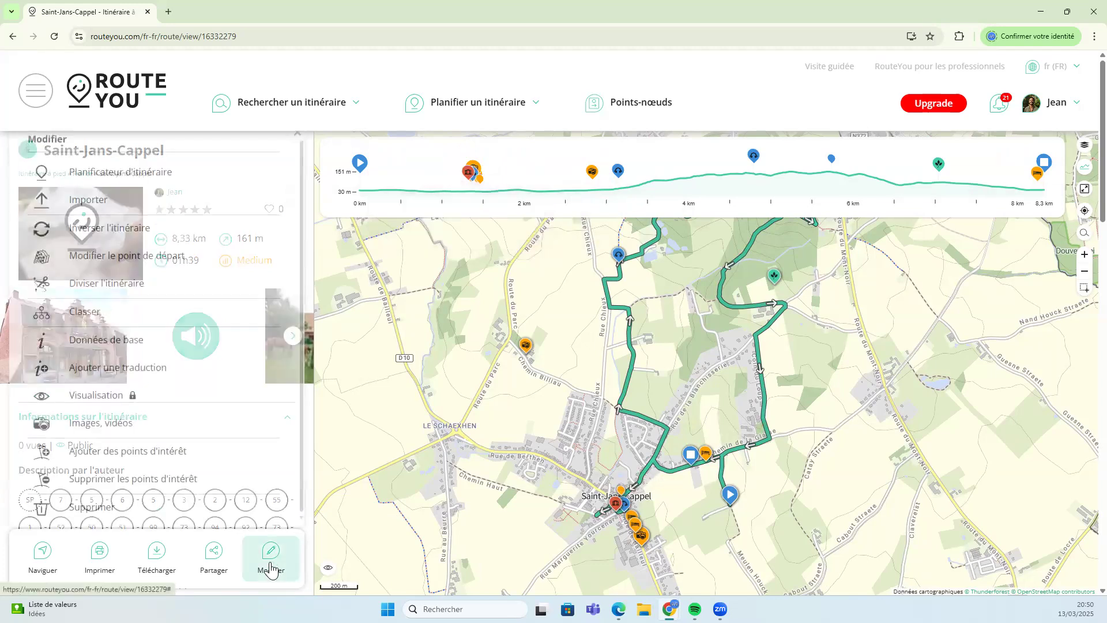
left_click(108, 172)
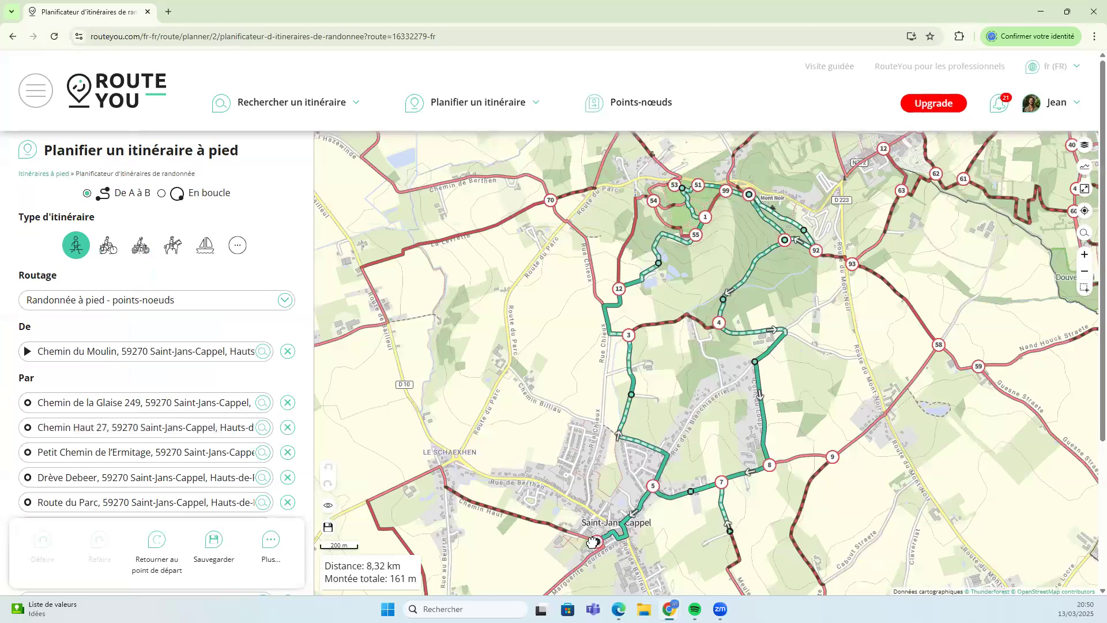
left_click_drag(595, 546, 597, 546)
left_click(598, 545)
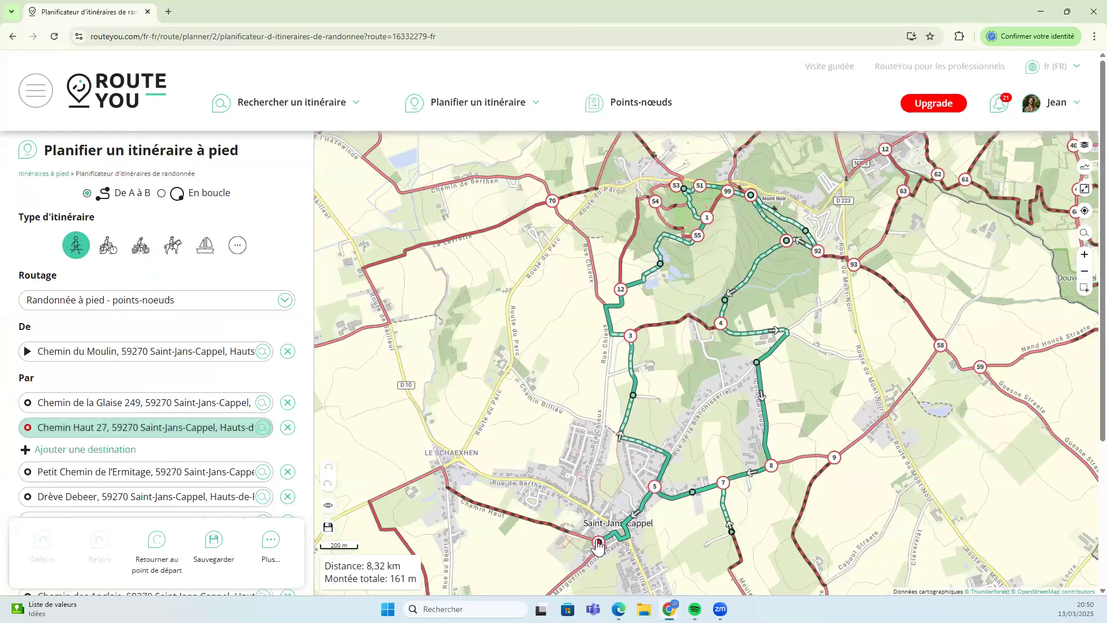
left_click(287, 429)
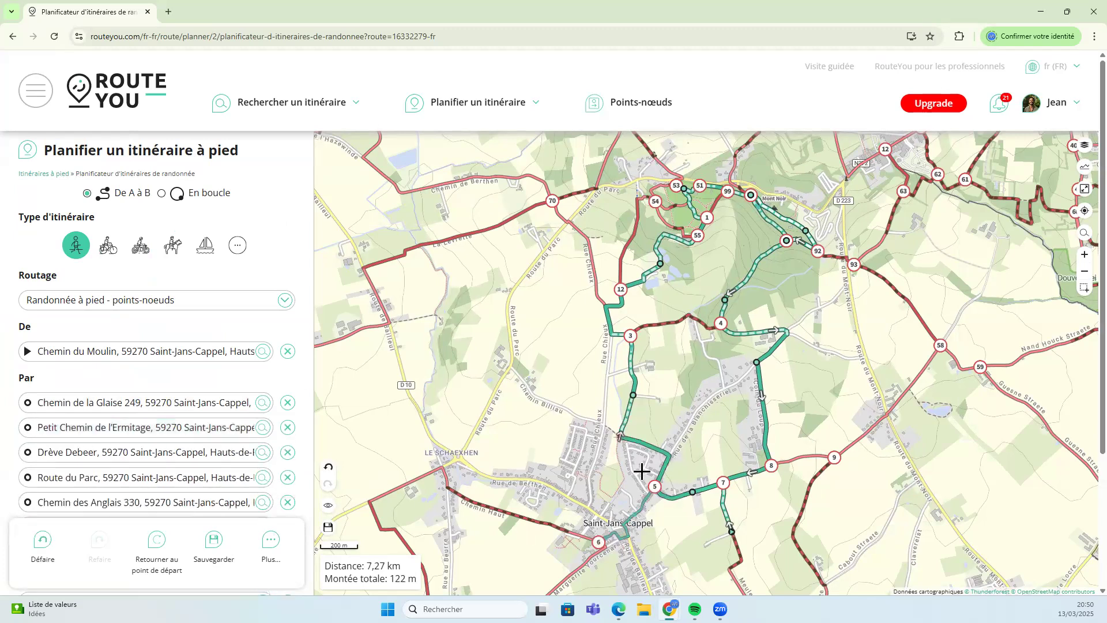
left_click(222, 548)
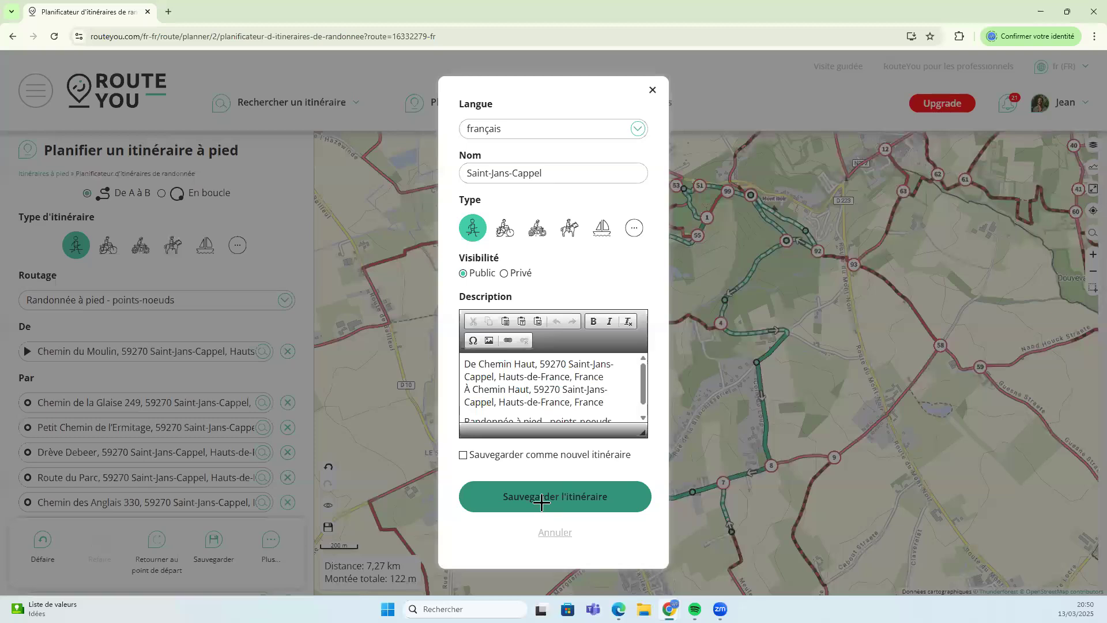
left_click(541, 501)
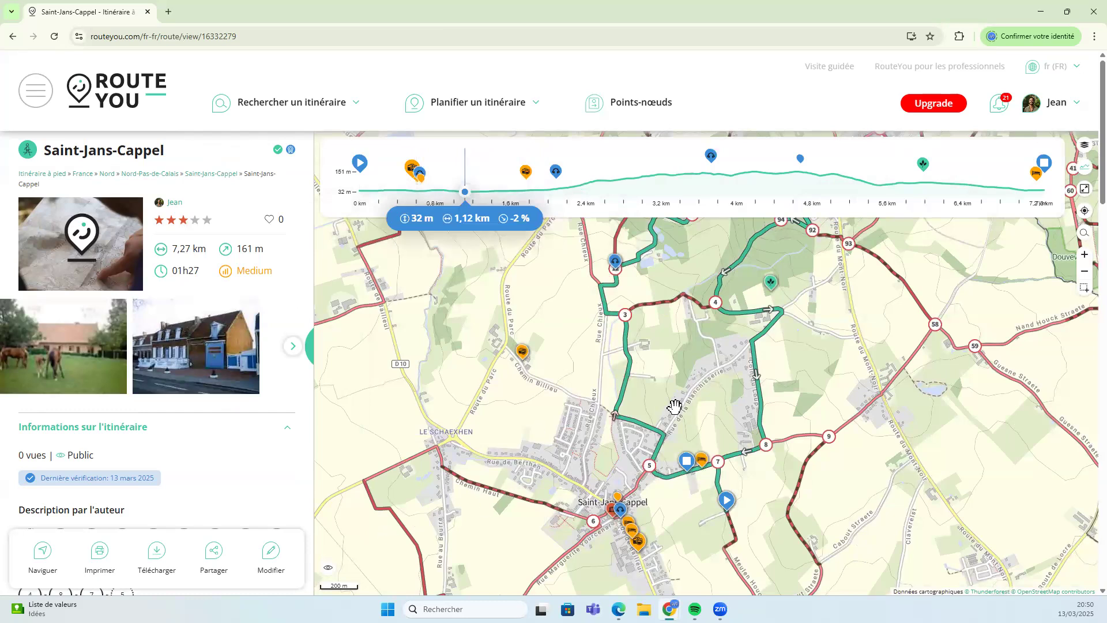
Remove the points of interest from the saved Saint-Jans-Cappel route
left_click_drag(675, 407, 662, 492)
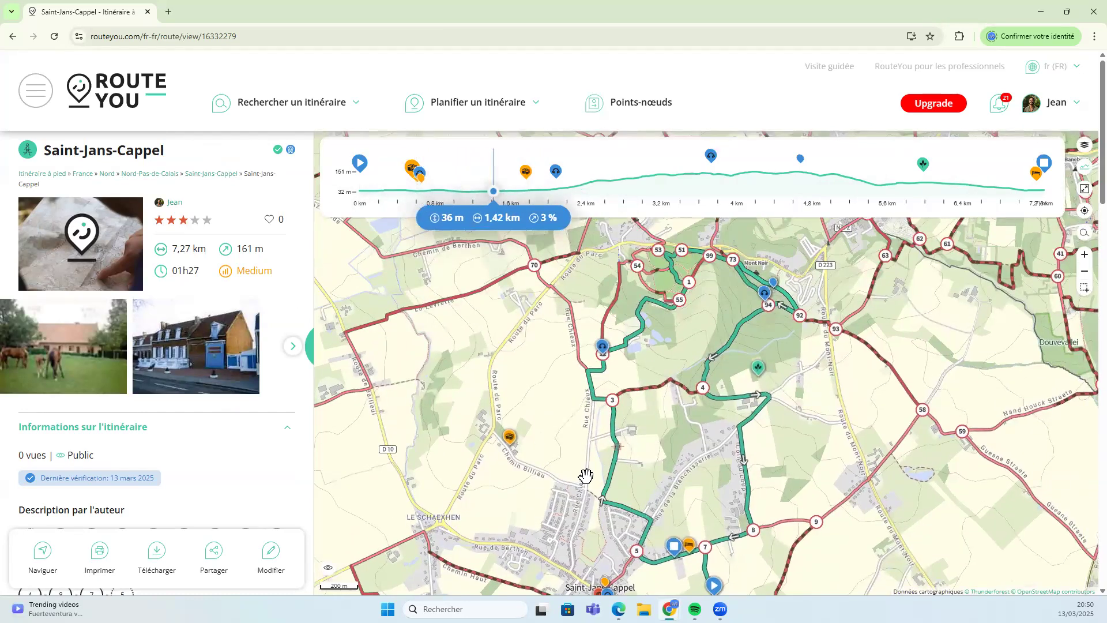
left_click(277, 558)
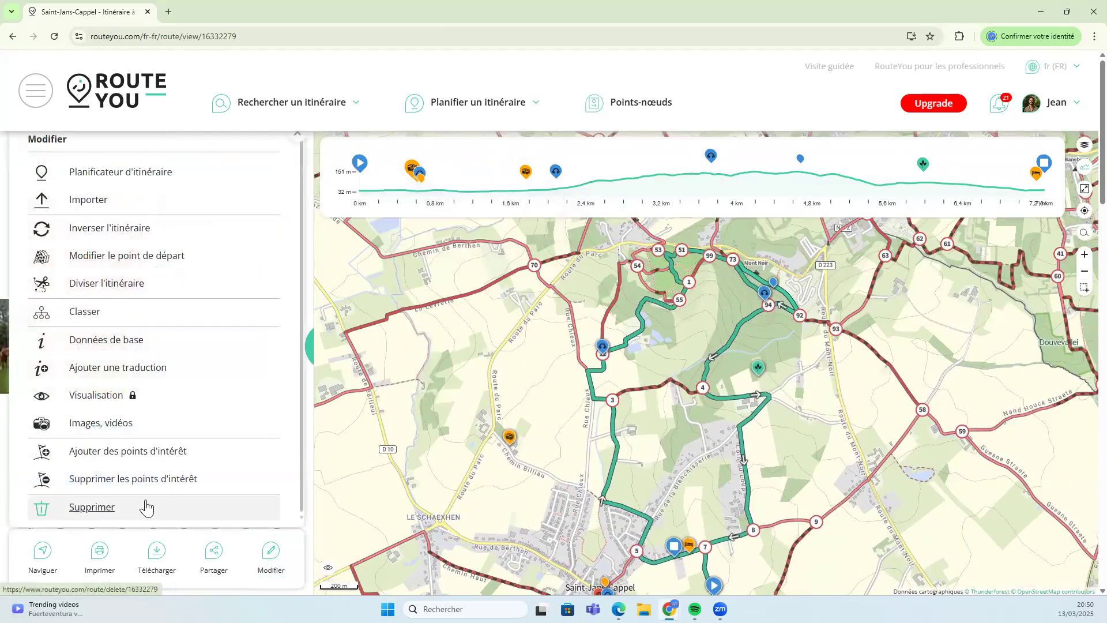
left_click(118, 479)
left_click(601, 342)
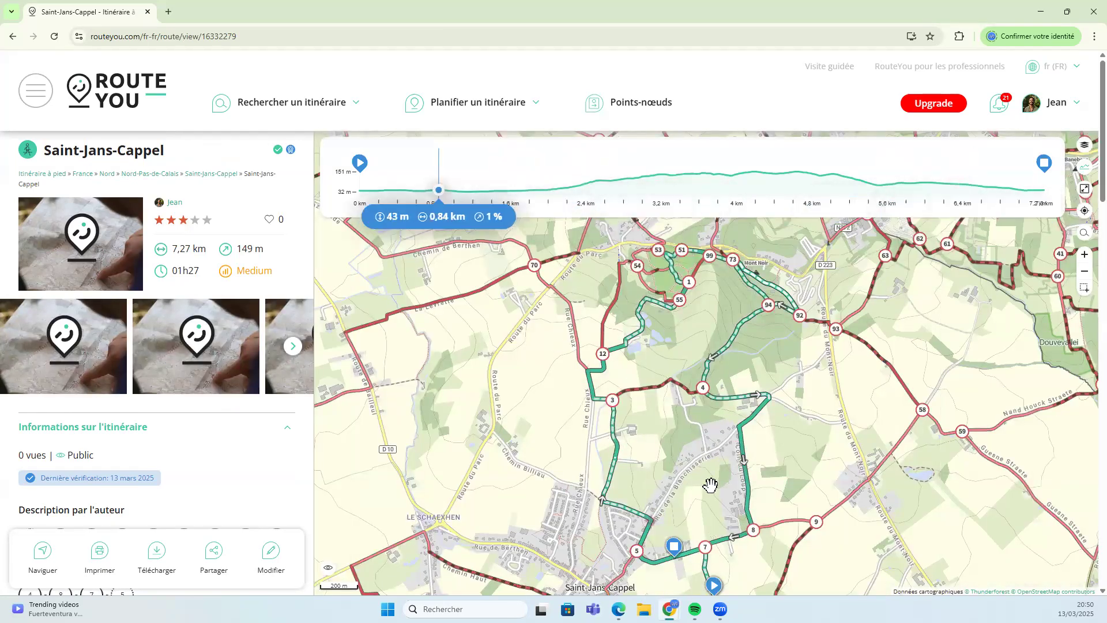
Turn off the Points-nœuds pédestres map layer, and switch the Réseau GR layer on and back off
left_click(1087, 151)
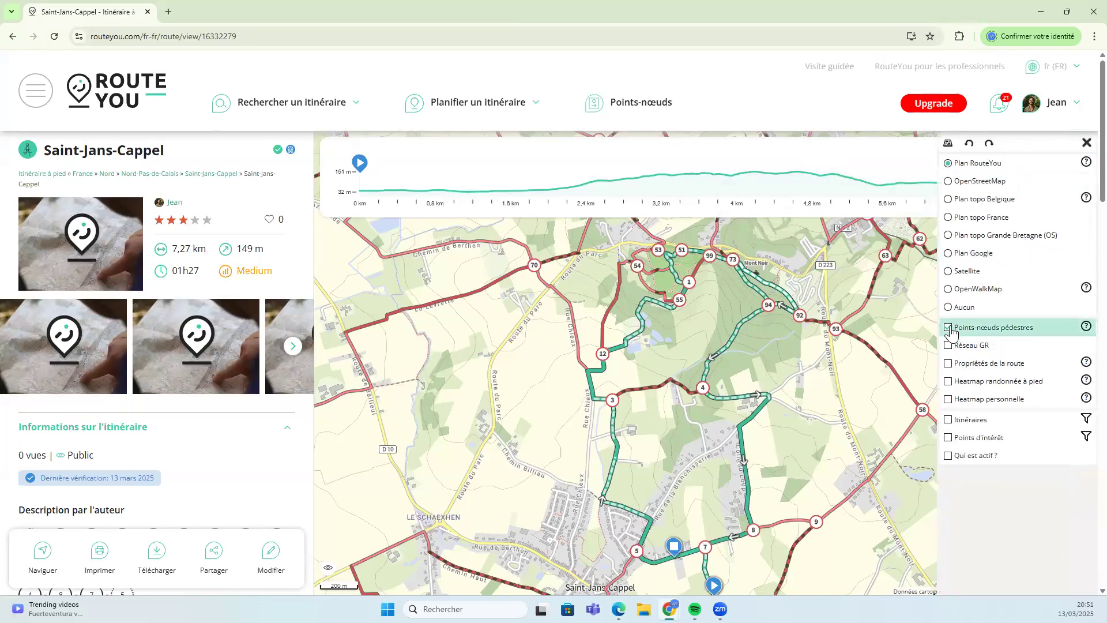
left_click(949, 329)
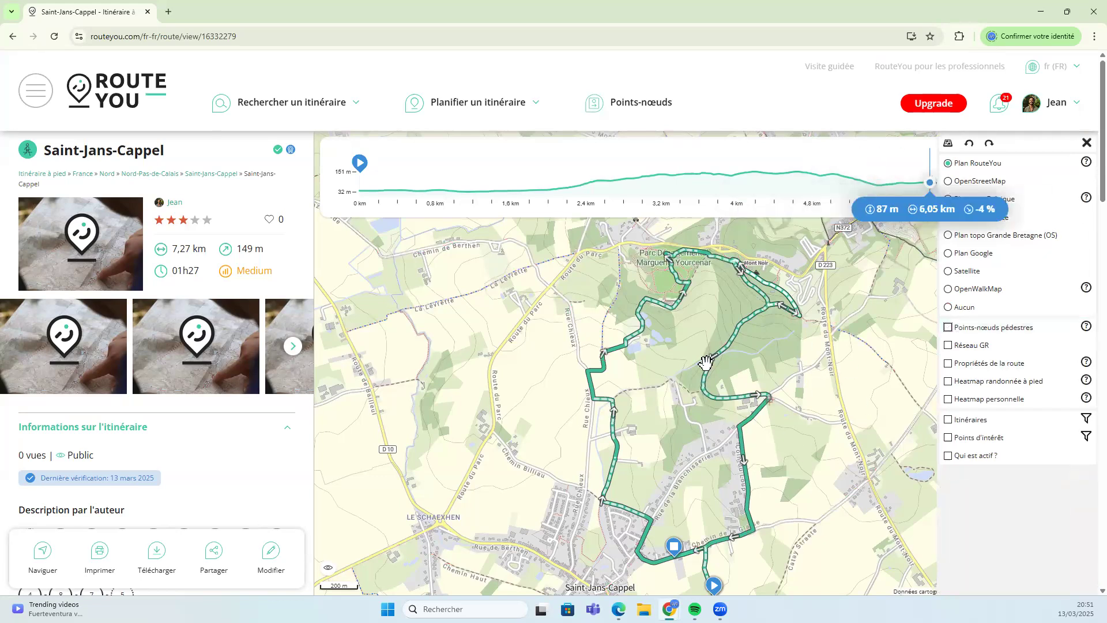
left_click(948, 346)
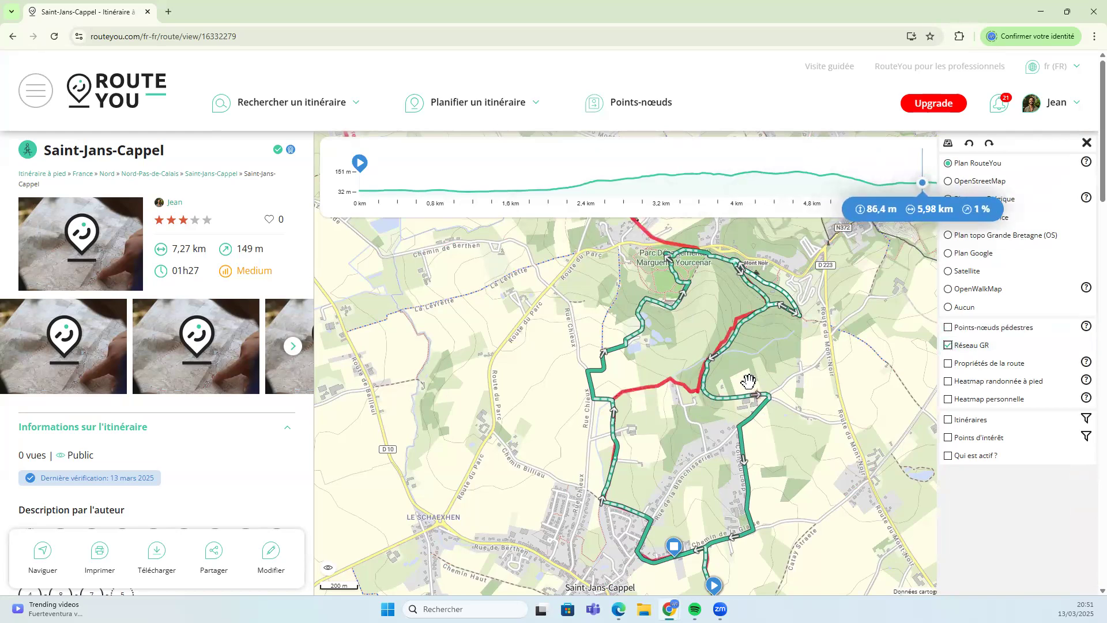
scroll(753, 376, "down", 2)
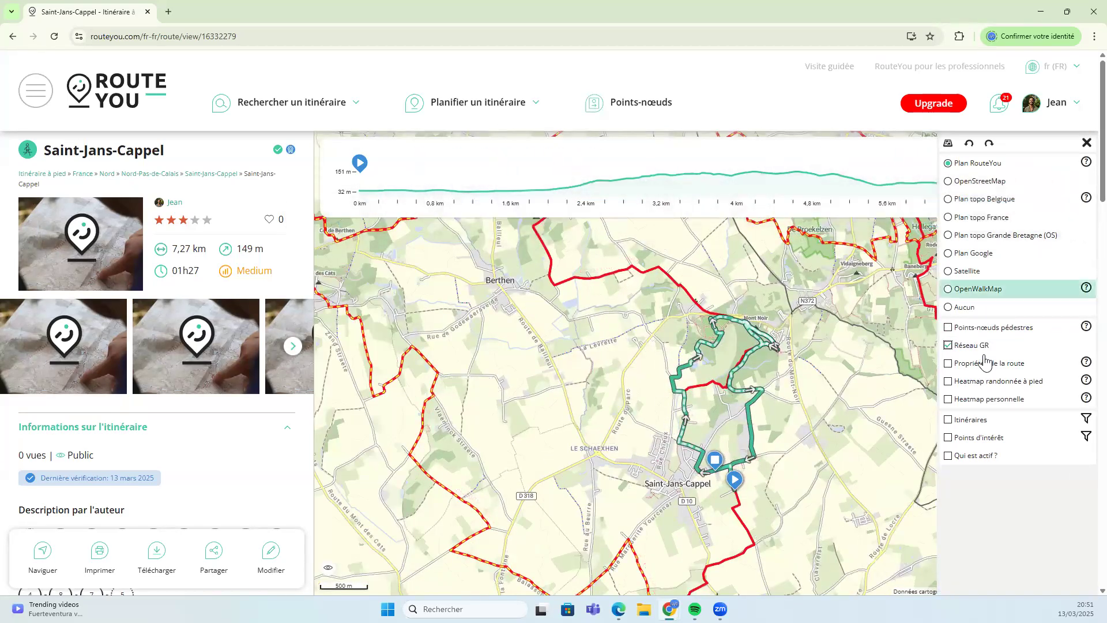
left_click(948, 345)
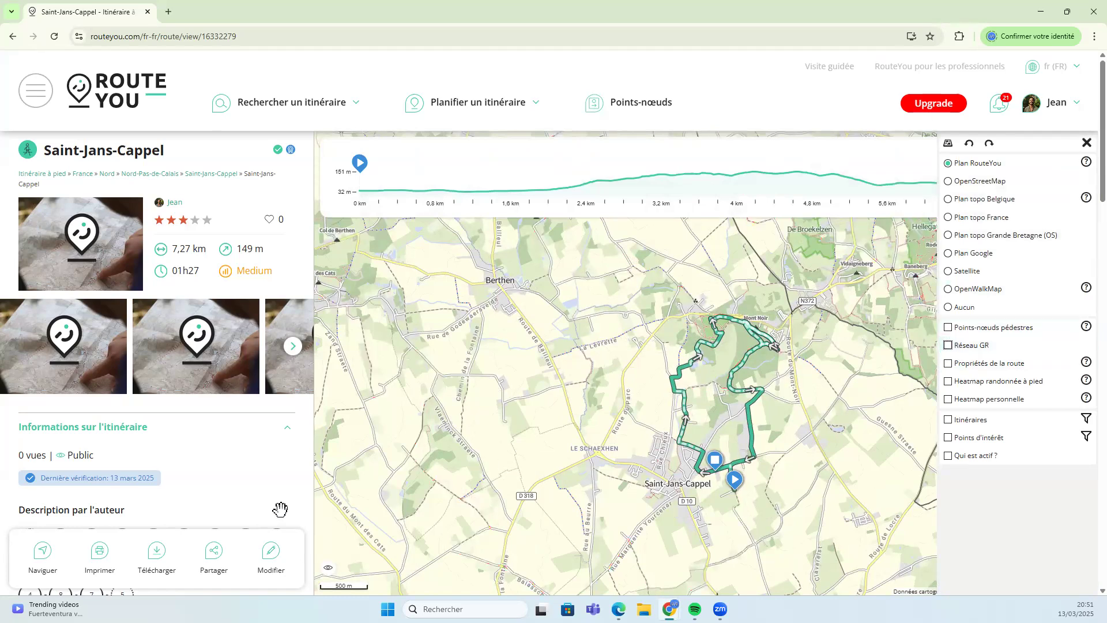
Try to replace the route's points of interest with at most 10 from the Nature theme within 100 m, from all authors
left_click(273, 557)
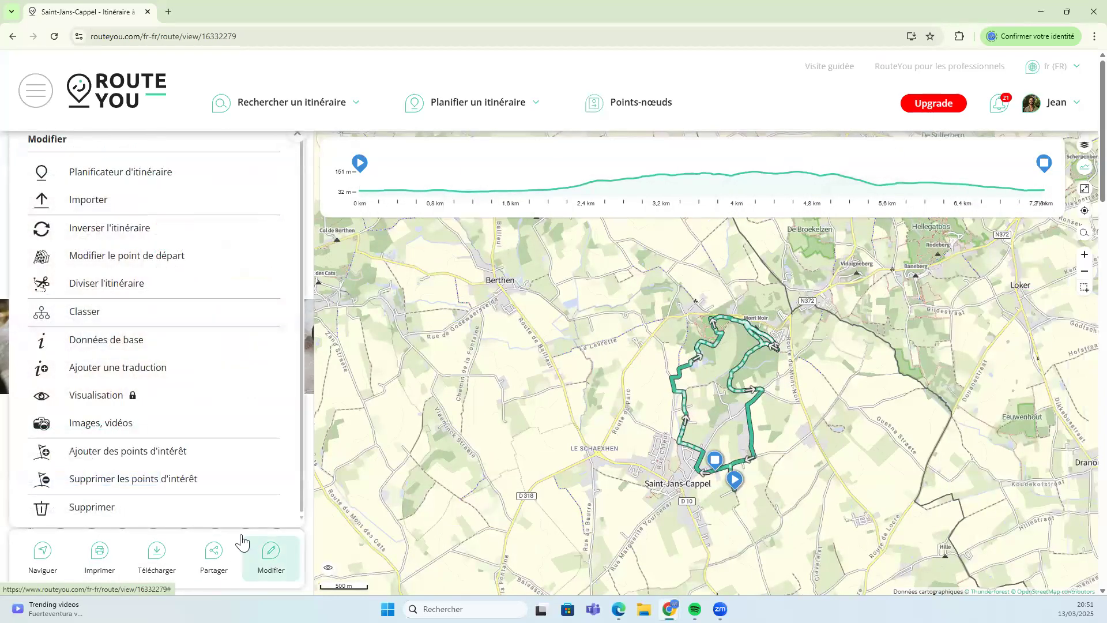
left_click(106, 457)
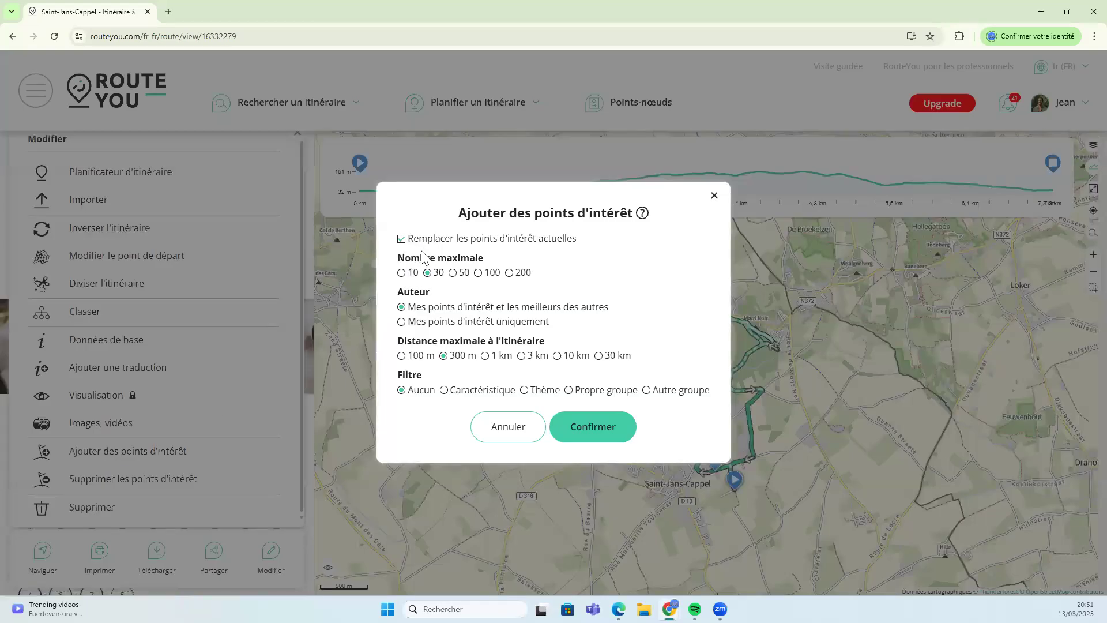
left_click(402, 275)
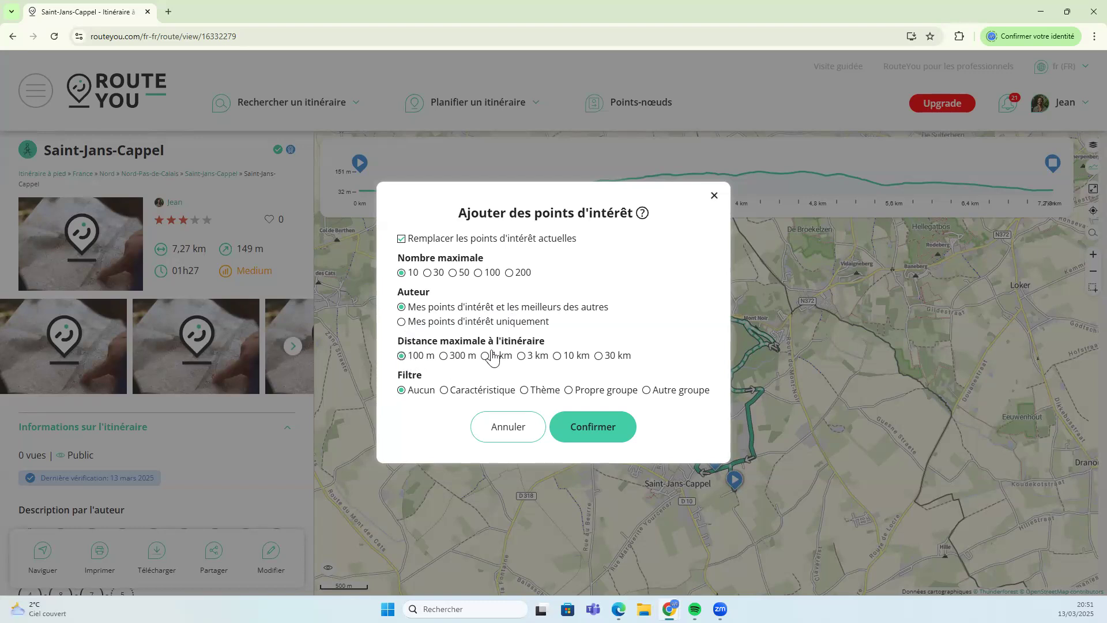
left_click(524, 391)
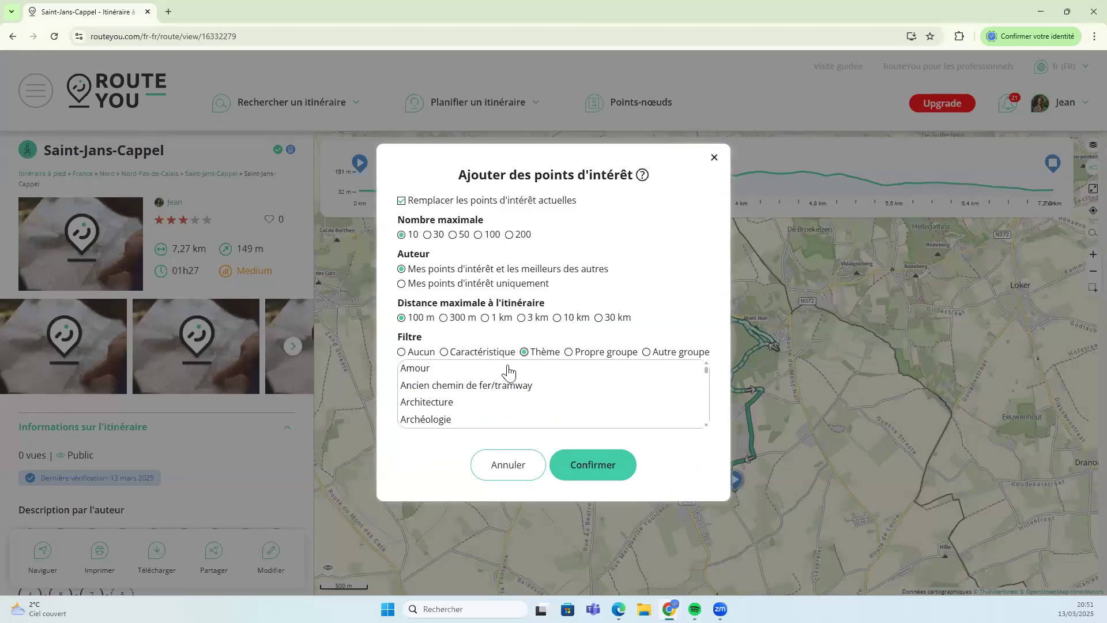
scroll(470, 408, "down", 15)
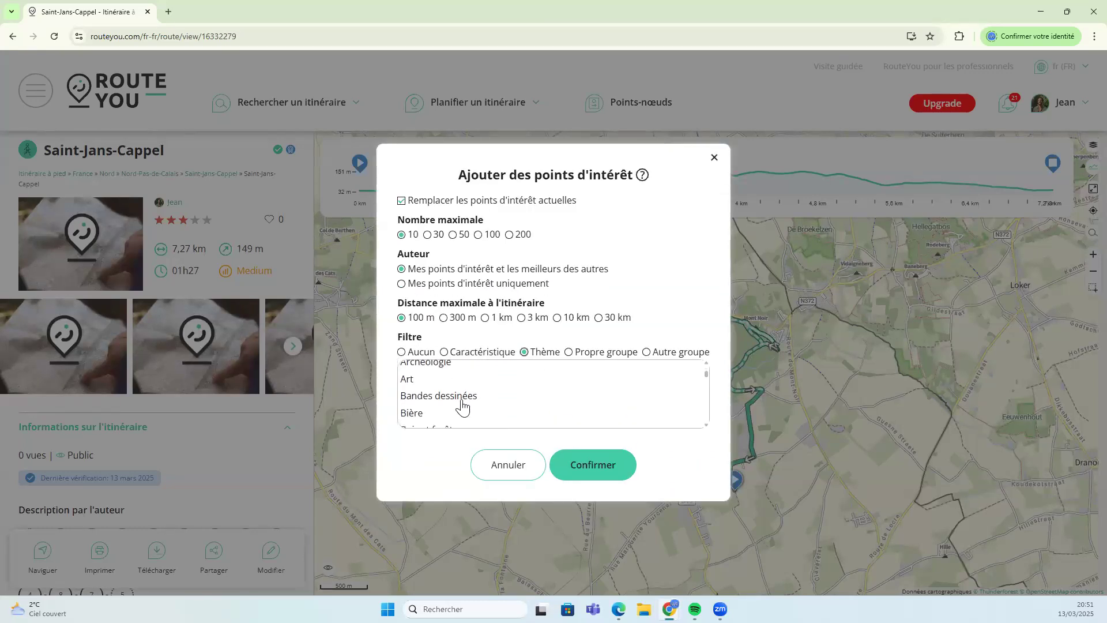
scroll(439, 398, "up", 1)
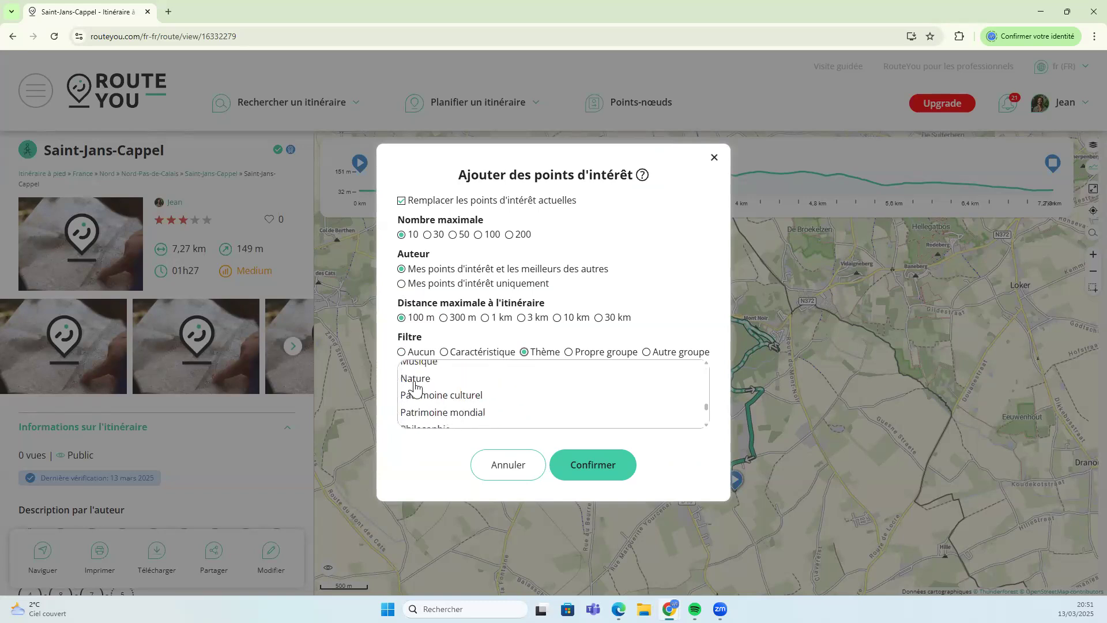
left_click(416, 385)
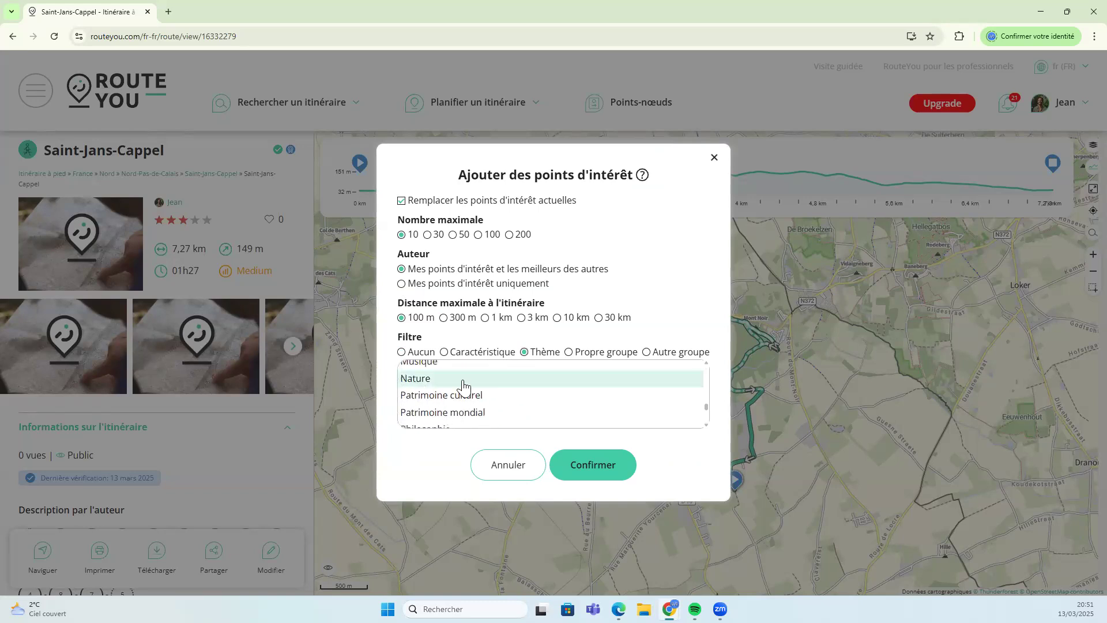
left_click(588, 464)
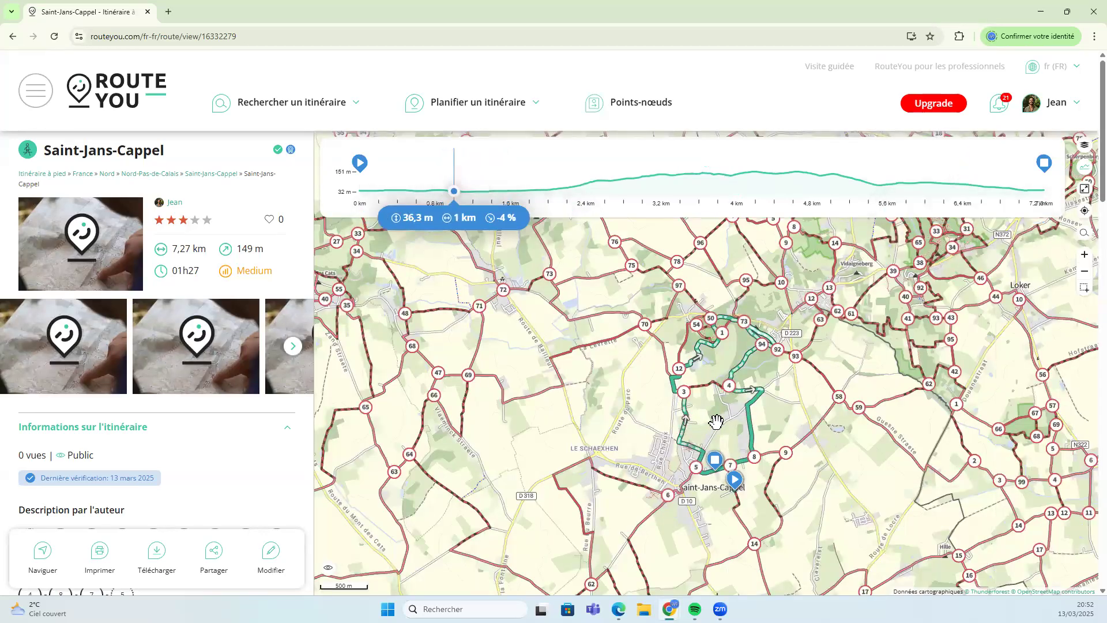
Add up to 10 points of interest within 100 m of the route, with no filter, replacing the current ones
left_click(269, 563)
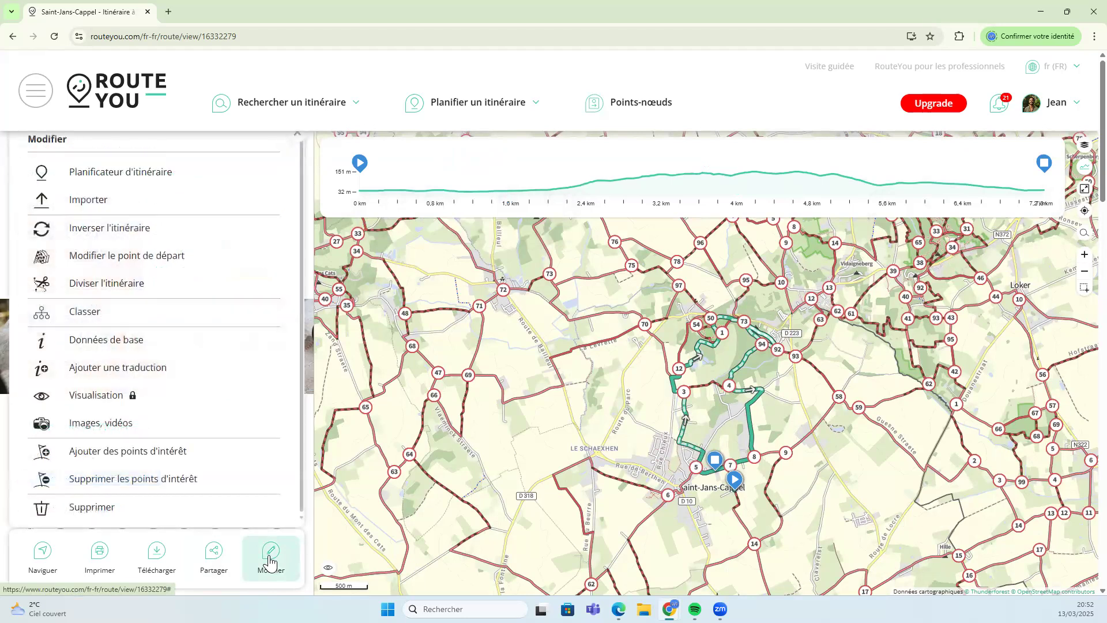
left_click(128, 451)
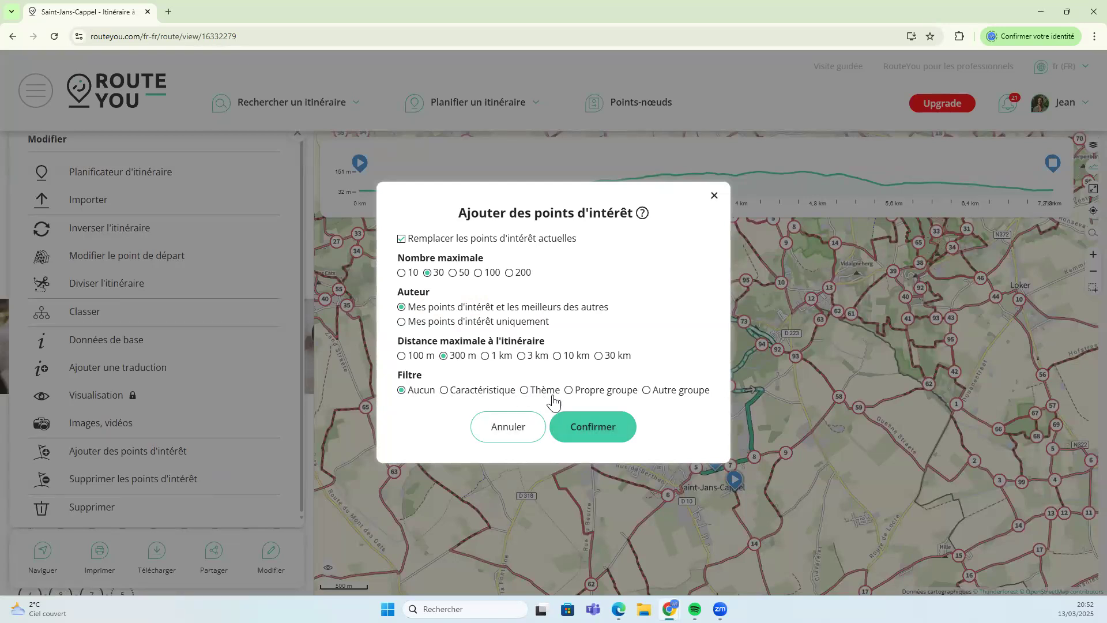
left_click(590, 436)
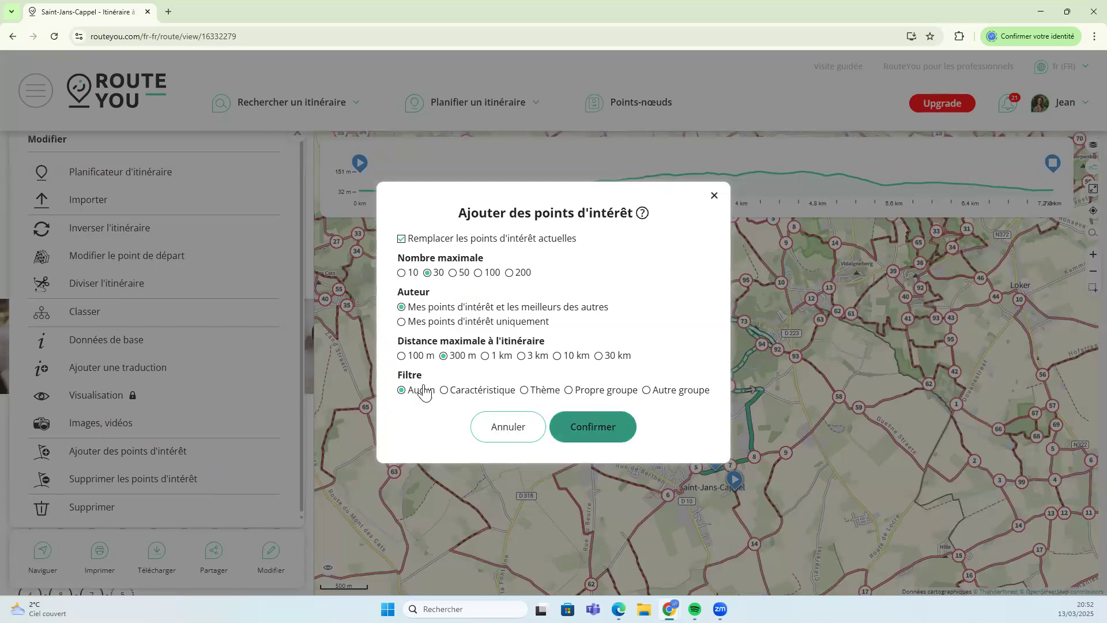
left_click(402, 355)
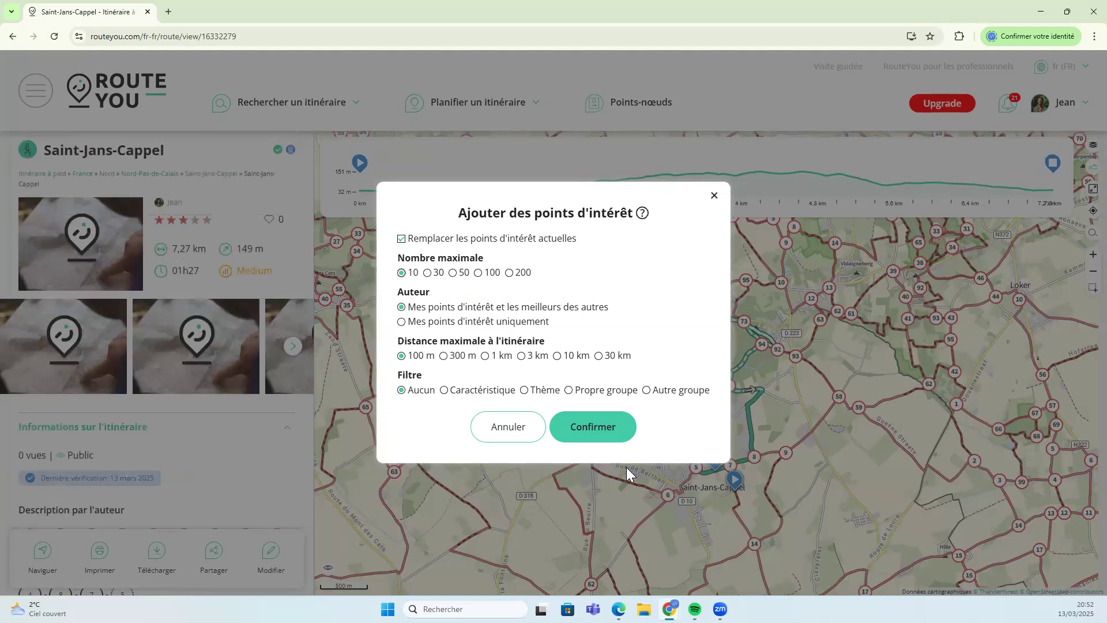
left_click(593, 426)
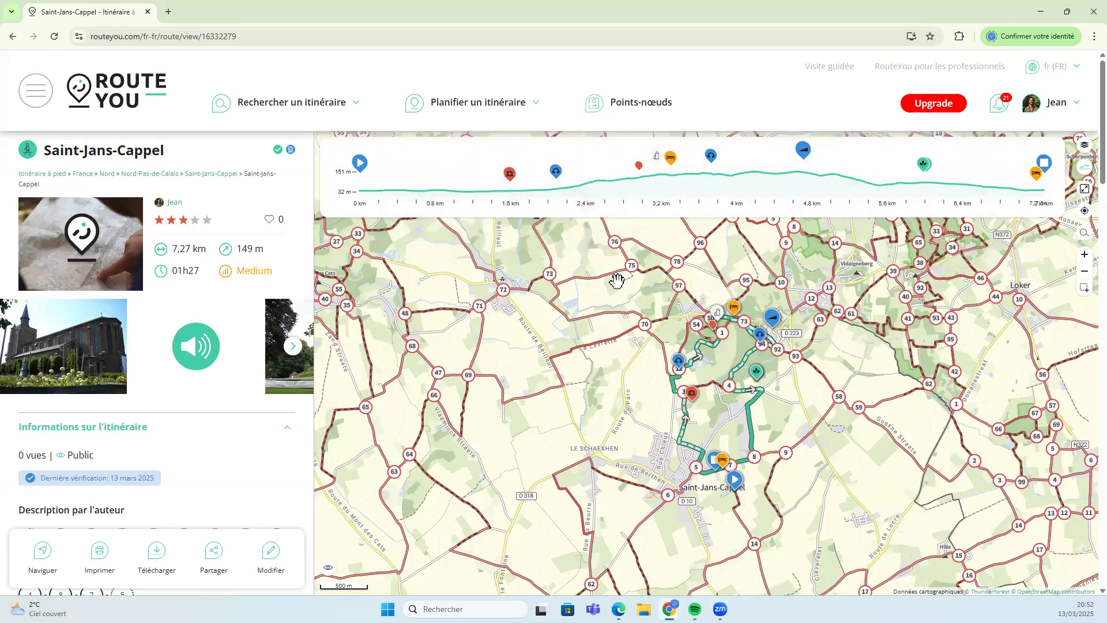
Review the la houblonnière, Mont Noir gîte and Site départemental Marguerite Yourcenar points of interest, and return to the home page
left_click(677, 358)
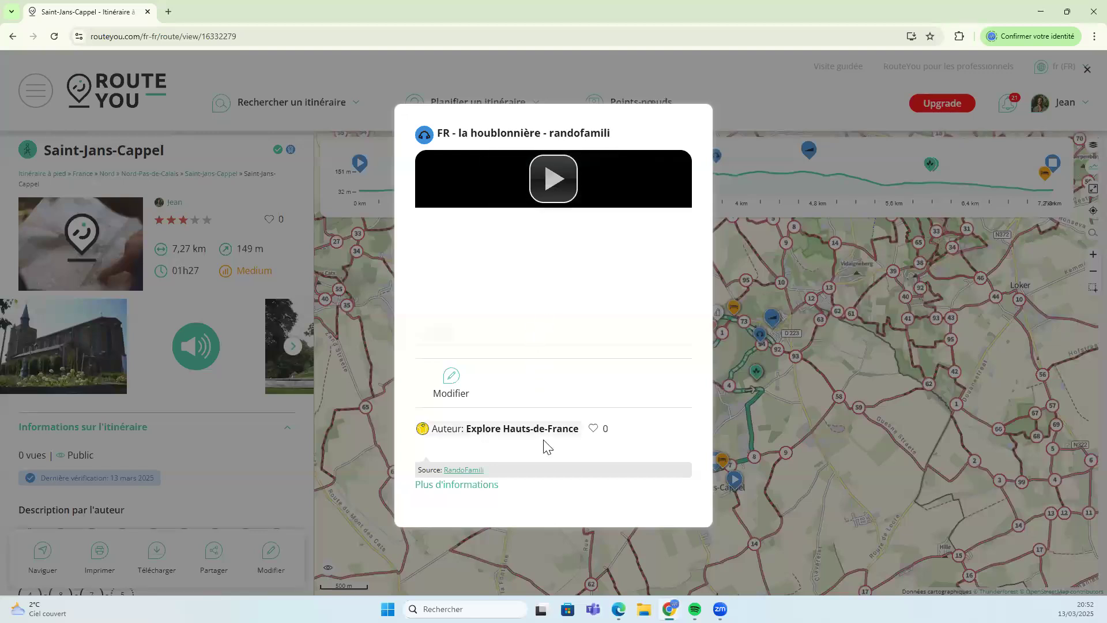
left_click(734, 309)
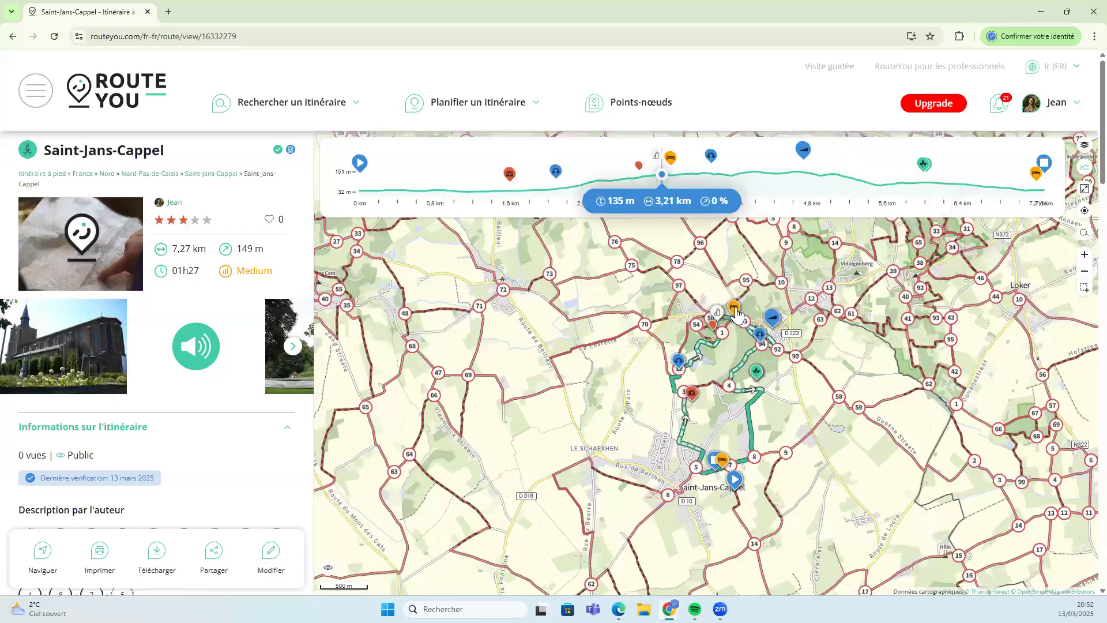
left_click(733, 309)
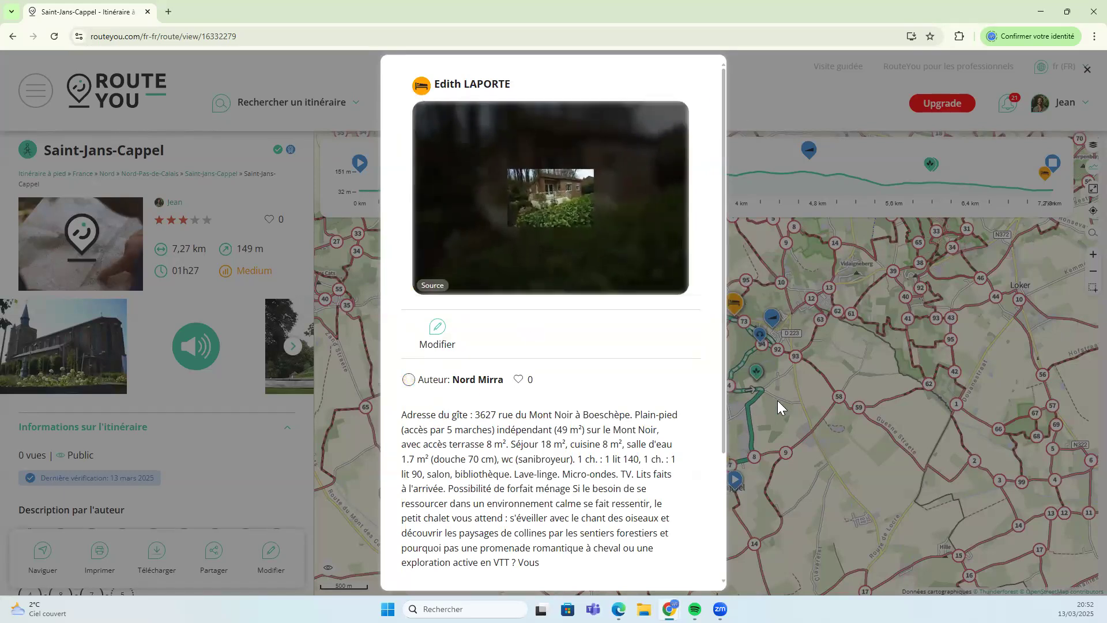
left_click(757, 378)
left_click(756, 374)
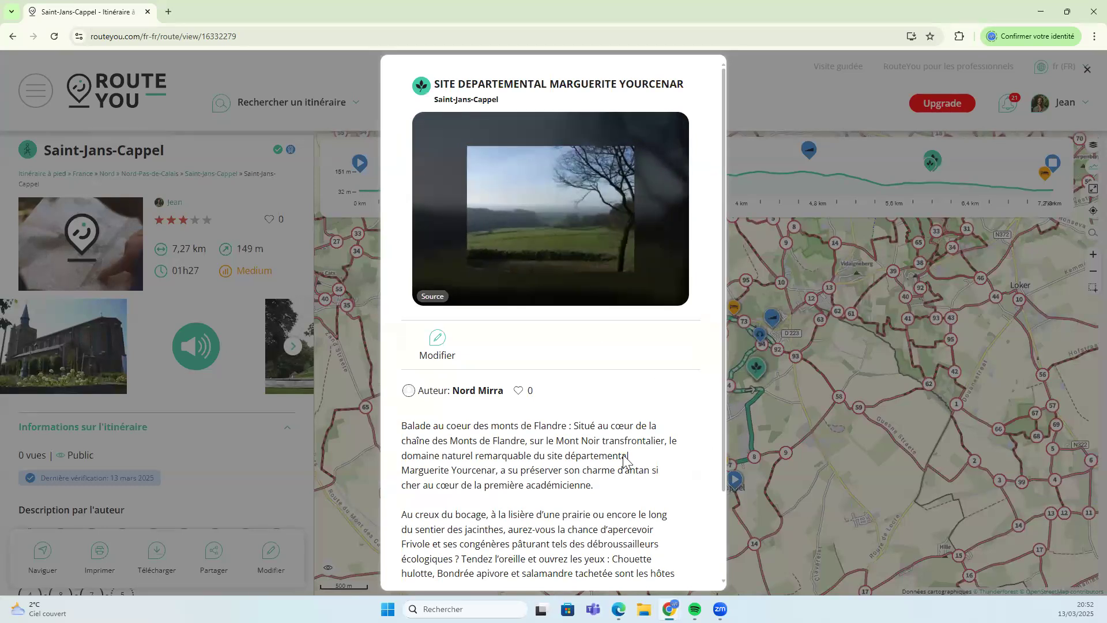
left_click(783, 405)
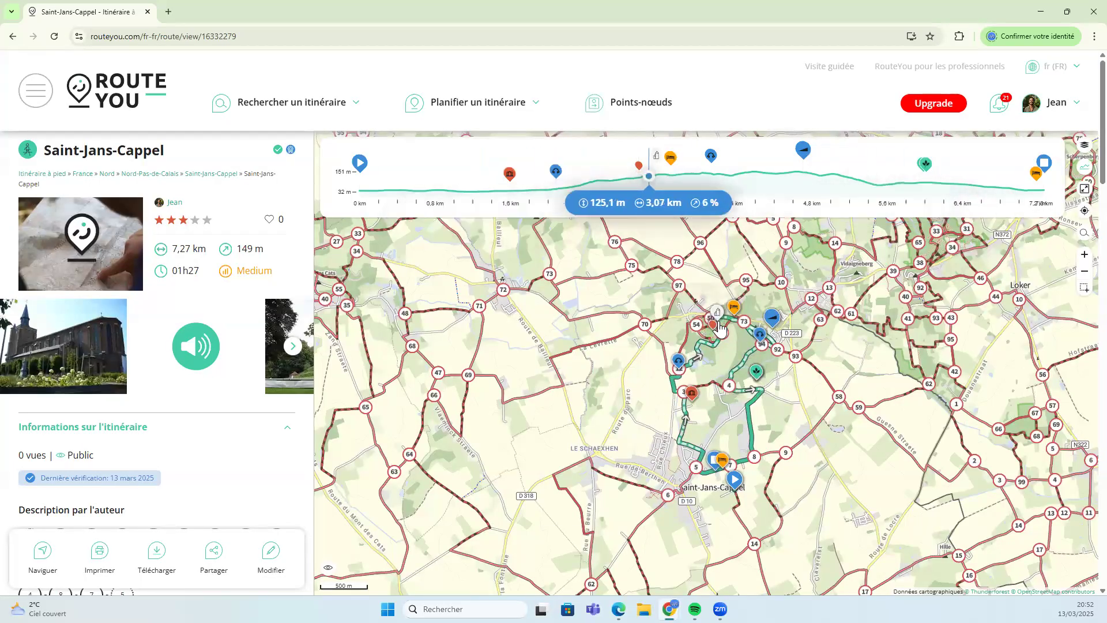
scroll(715, 462, "up", 1)
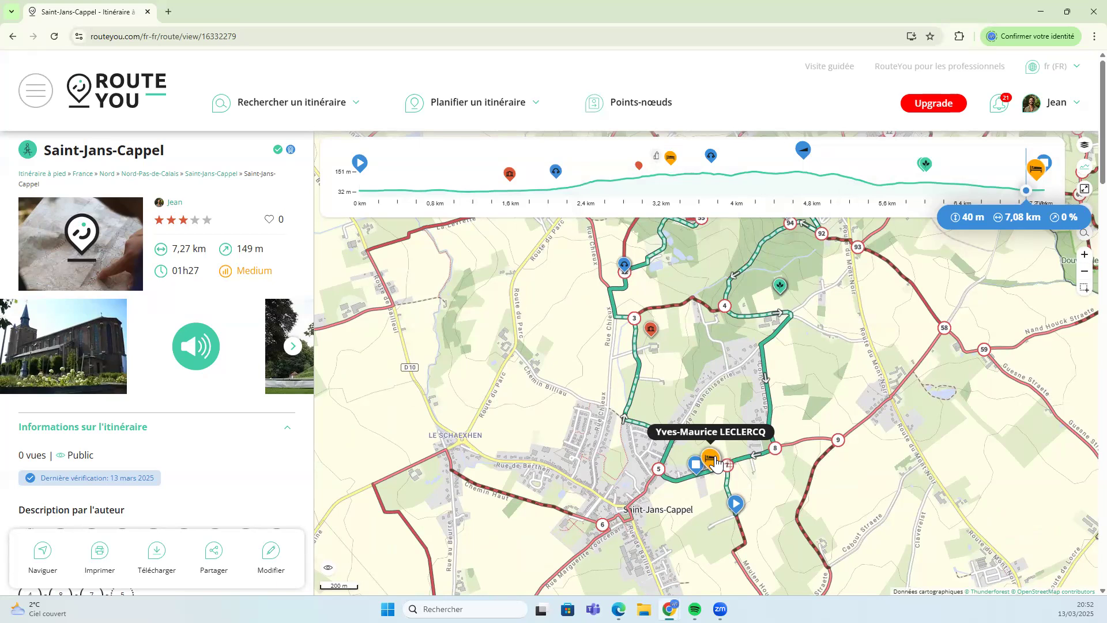
left_click(117, 102)
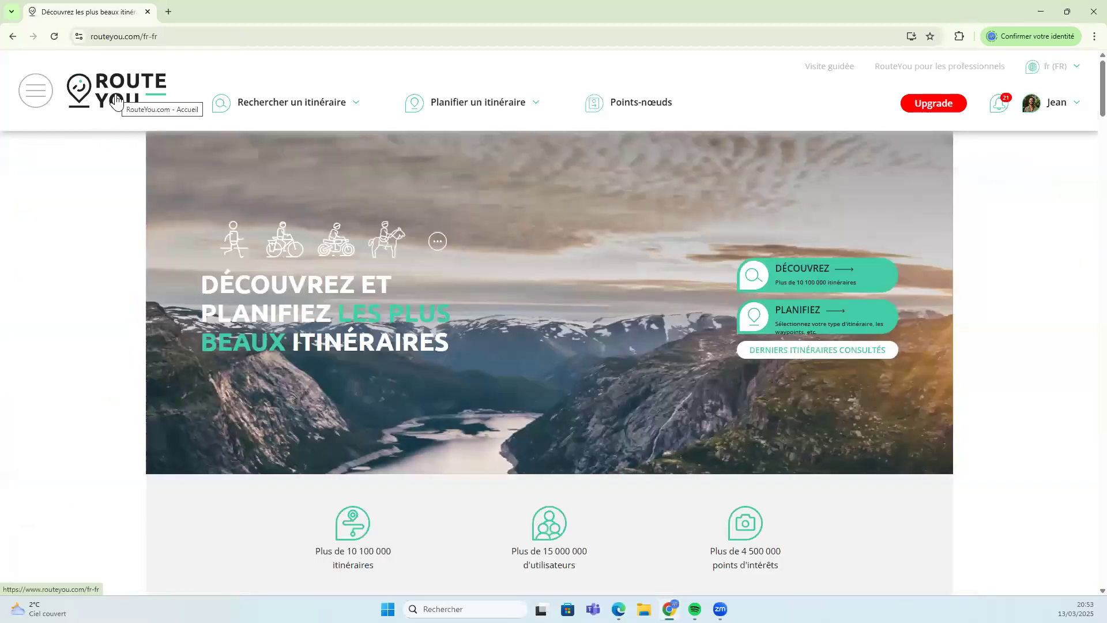